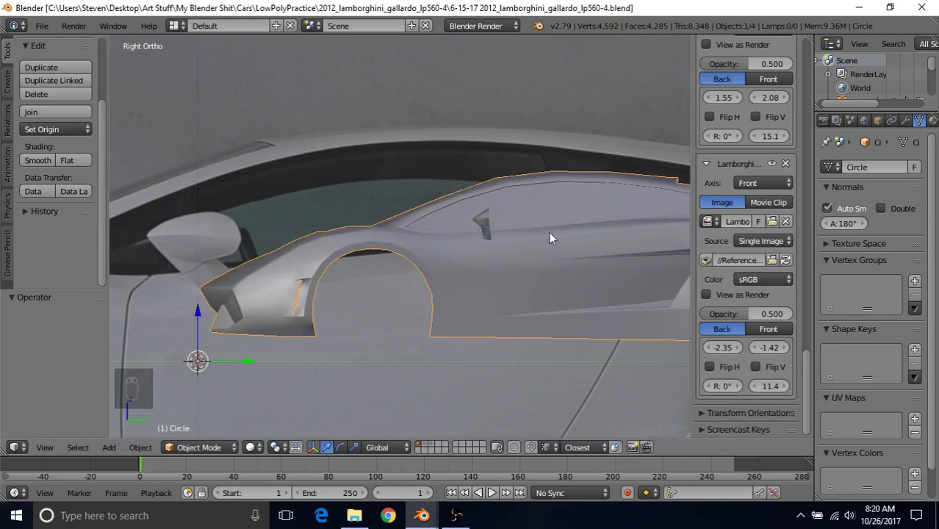
Step: Open the car mesh for editing and clear its existing vertex selection
key(z)
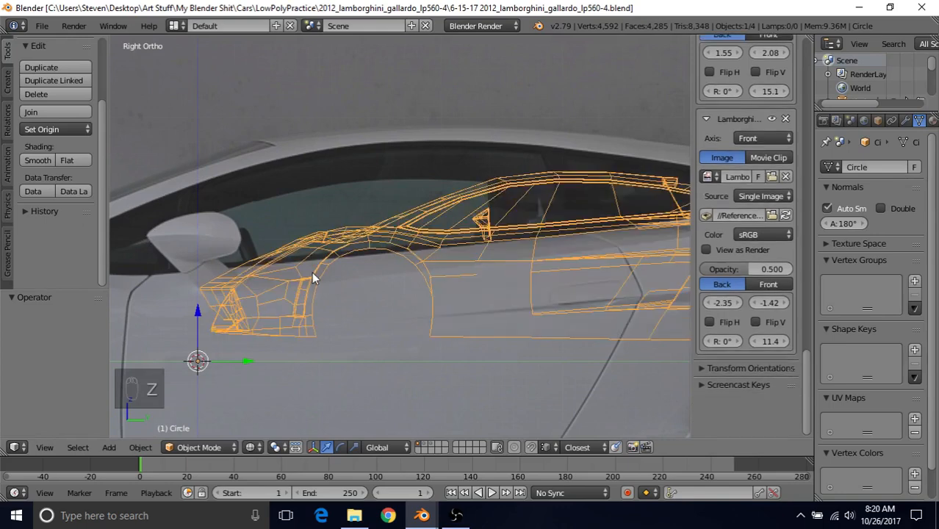
scroll(306, 267, up, 1)
shift+middle_drag(321, 261, 381, 249)
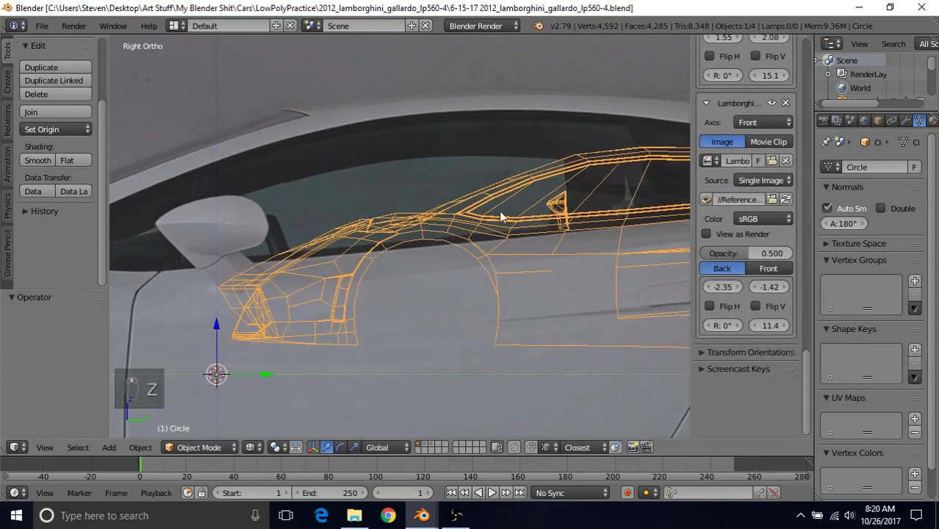
key(Tab)
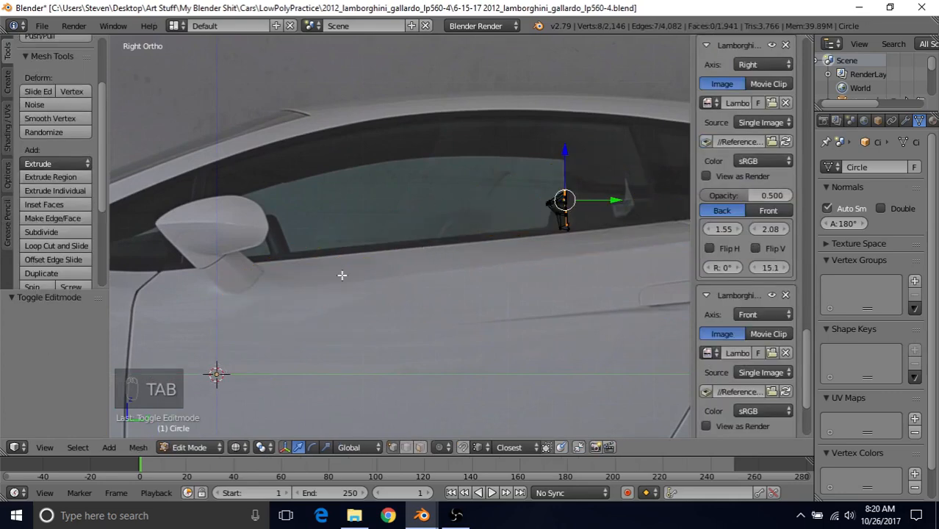
key(a)
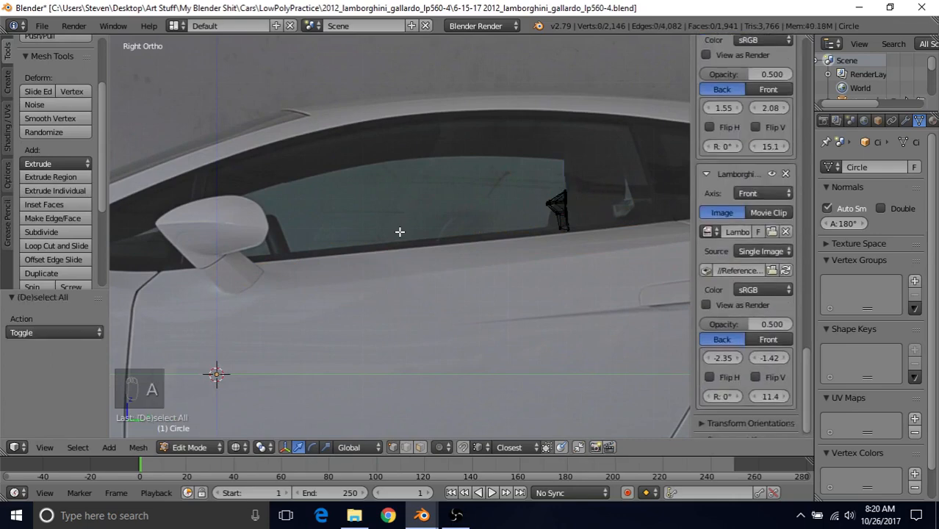
key(z)
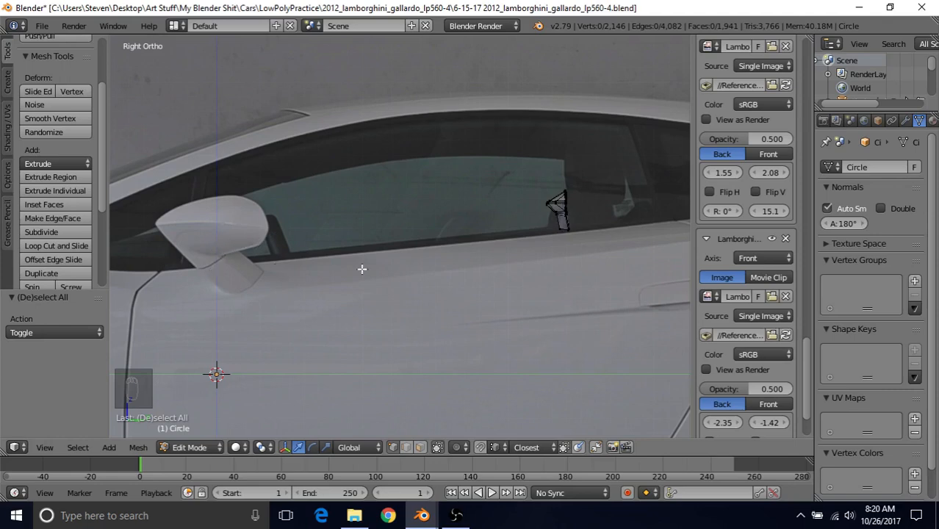
Step: Select the edge loop at the base of the side mirror's arm and move it about 0.074 along Y
shift+middle_drag(505, 233, 441, 255)
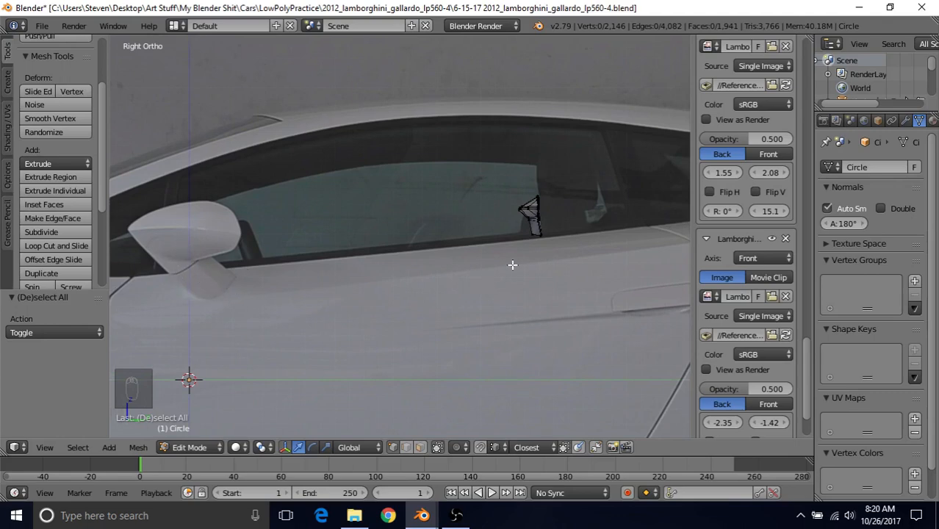
alt+right_click(537, 235)
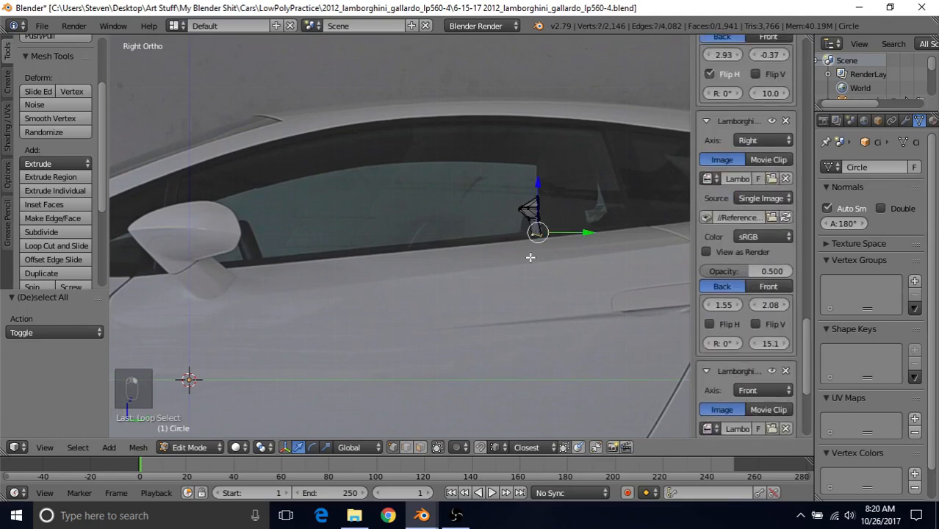
shift+middle_drag(531, 258, 403, 268)
scroll(408, 276, up, 5)
key(z)
scroll(433, 287, up, 2)
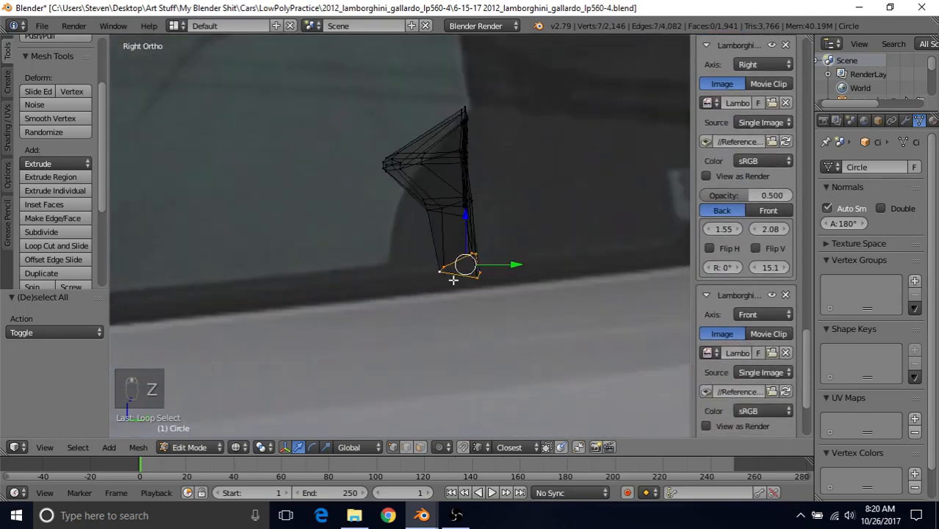
key(z)
drag(507, 259, 546, 256)
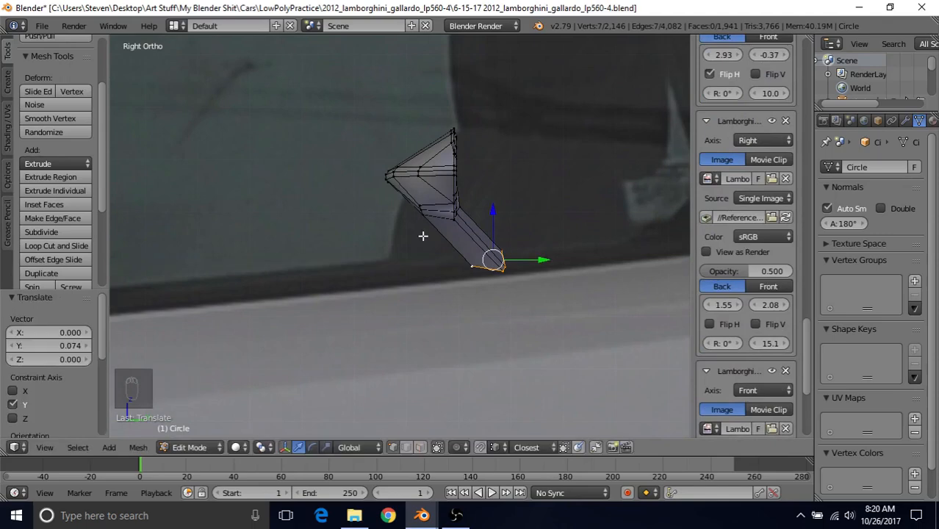
Step: Shift the mirror arm's base loop back by about -0.013 along Y
scroll(408, 268, down, 7)
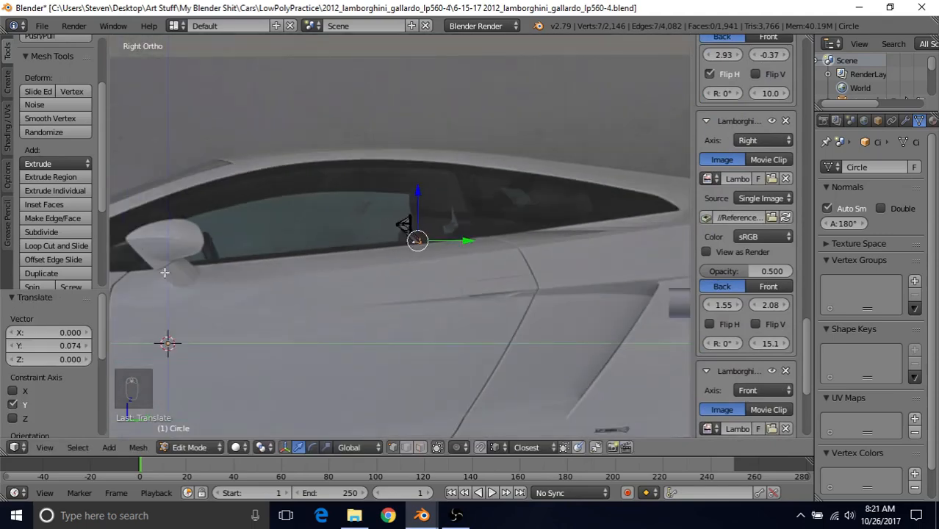
scroll(382, 310, up, 5)
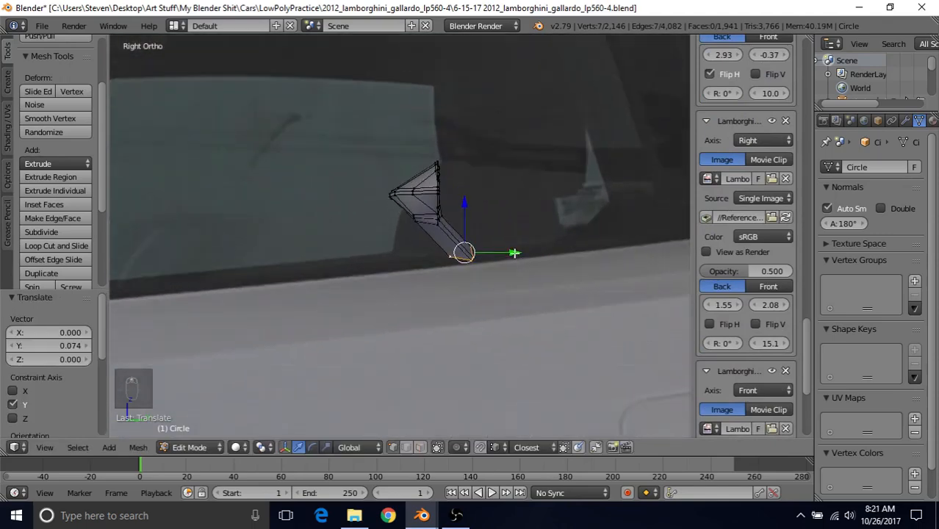
drag(515, 252, 510, 253)
scroll(459, 288, down, 4)
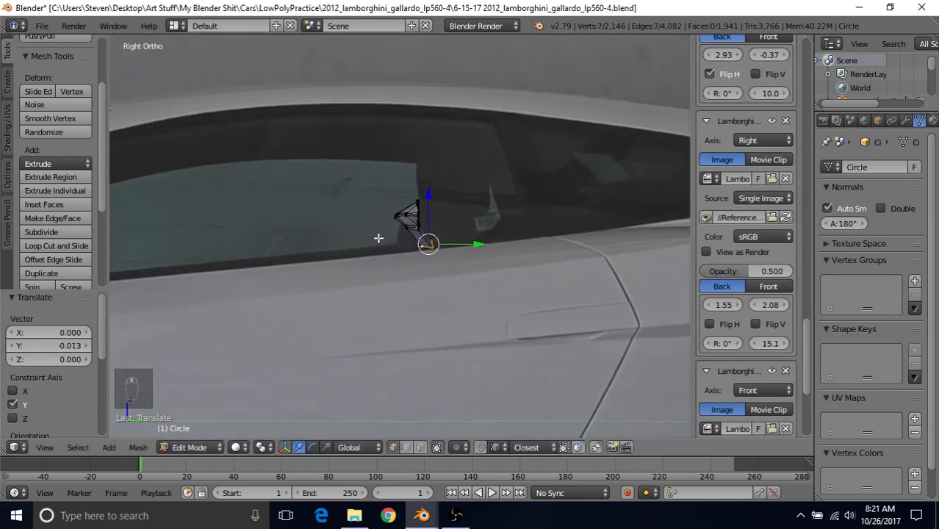
shift+middle_drag(379, 237, 394, 295)
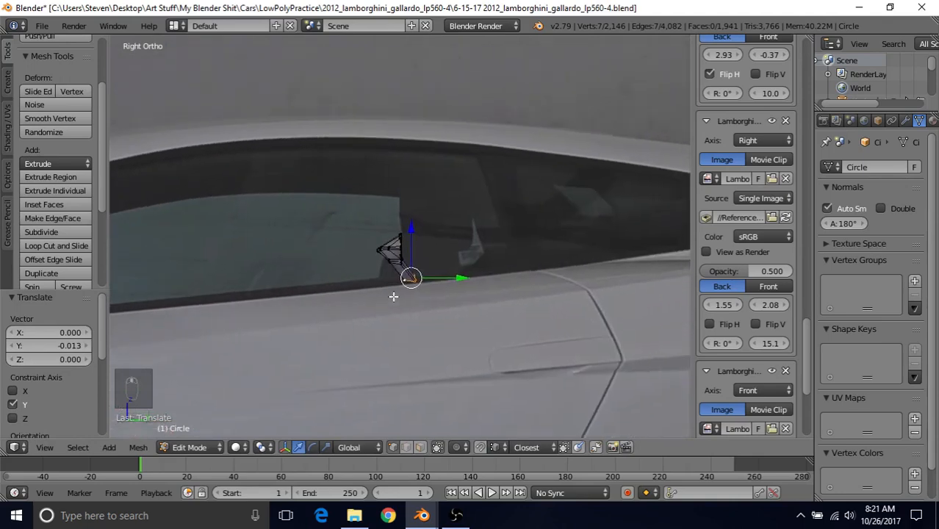
Step: Circle-select the mirror housing's rim vertices from the lower edge around the outer end and along the upper edge to the inner corner
scroll(394, 295, up, 5)
middle_drag(440, 261, 466, 258)
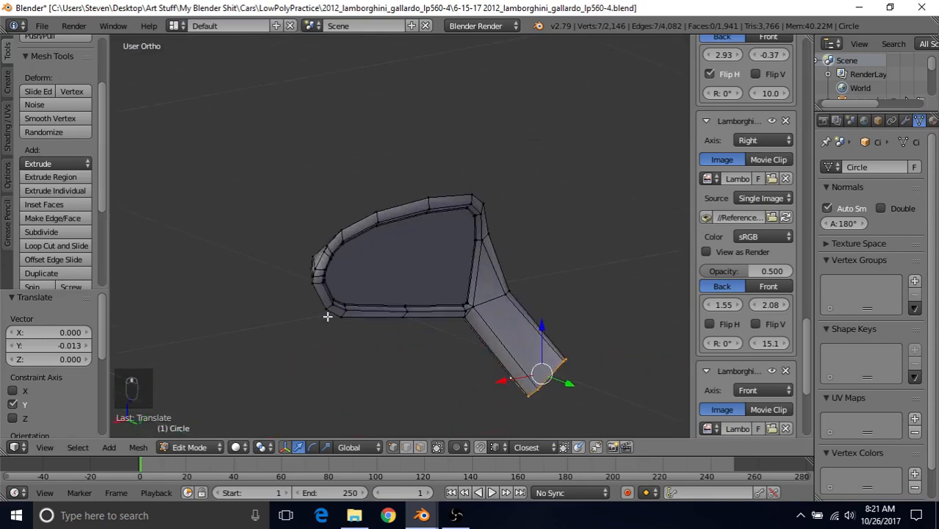
right_click(328, 317)
key(c)
right_click(353, 306)
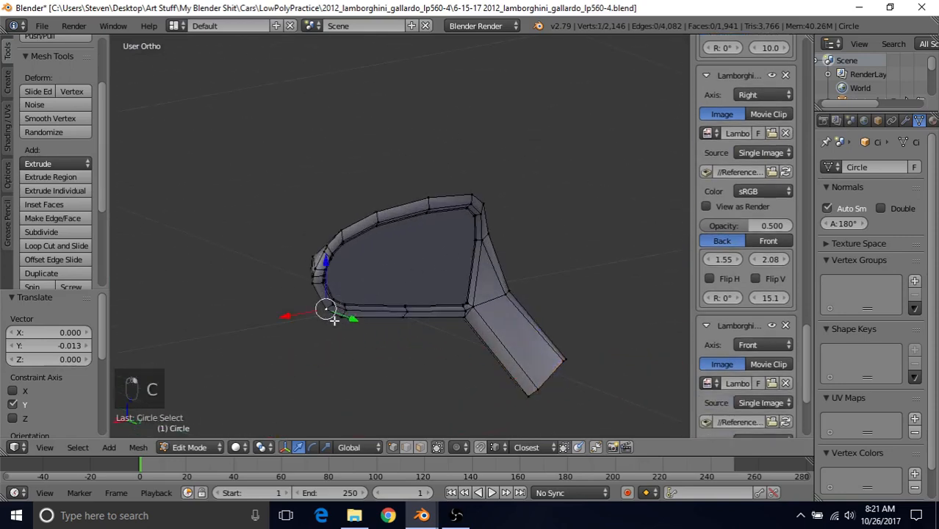
key(c)
drag(335, 308, 399, 307)
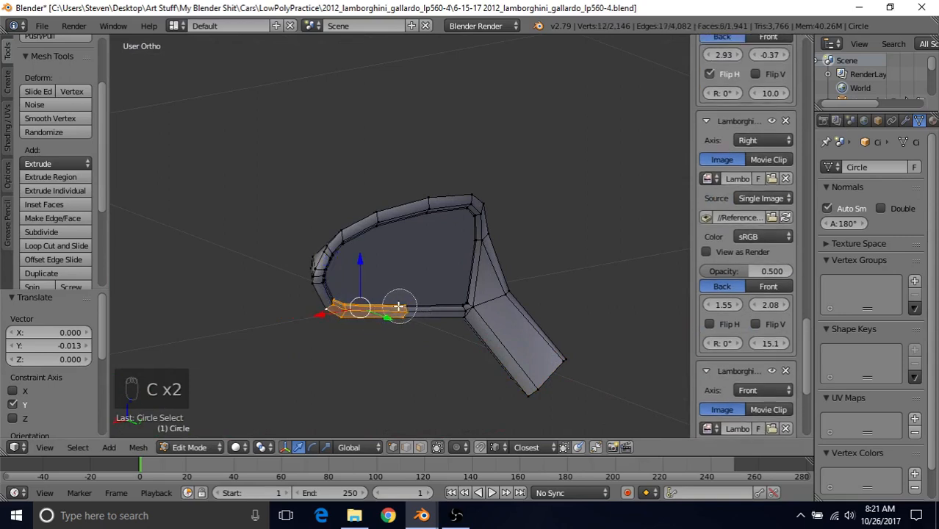
right_click(399, 306)
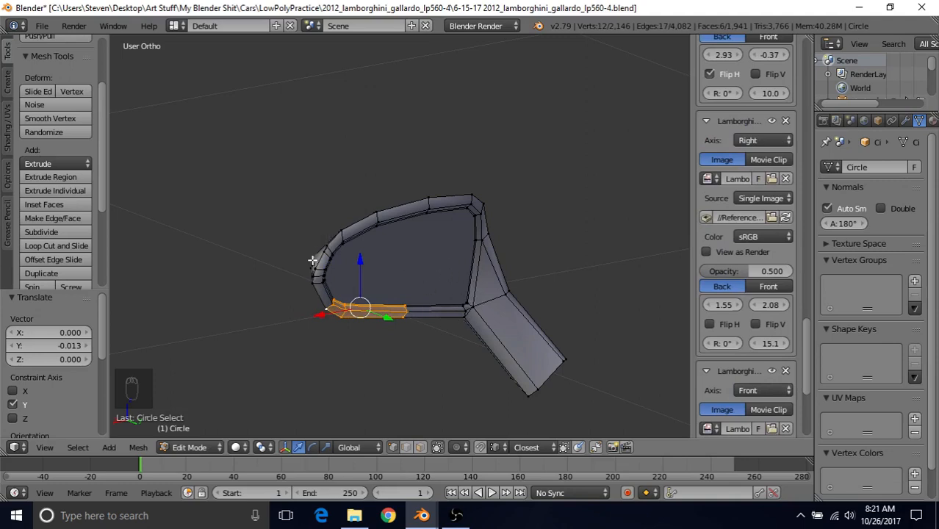
key(c)
mouse_move(330, 274)
mouse_down()
mouse_move(325, 262)
mouse_move(361, 227)
mouse_move(402, 211)
mouse_move(459, 197)
mouse_move(481, 233)
mouse_up()
right_click(495, 230)
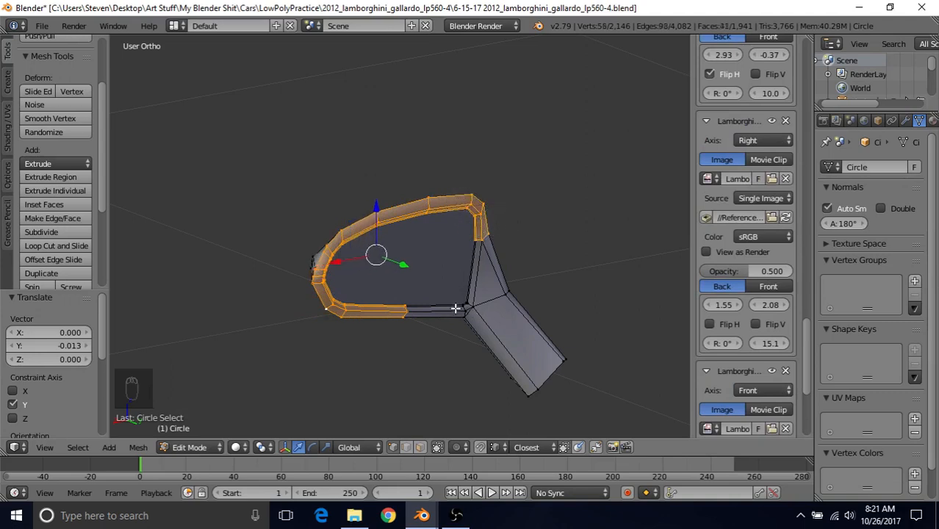
Step: Add the missed vertices along the back of the mirror housing's rim to the selection
scroll(367, 314, down, 3)
middle_drag(389, 246, 493, 327)
key(z)
key(z)
shift+middle_drag(478, 235, 452, 292)
scroll(452, 289, up, 4)
key(c)
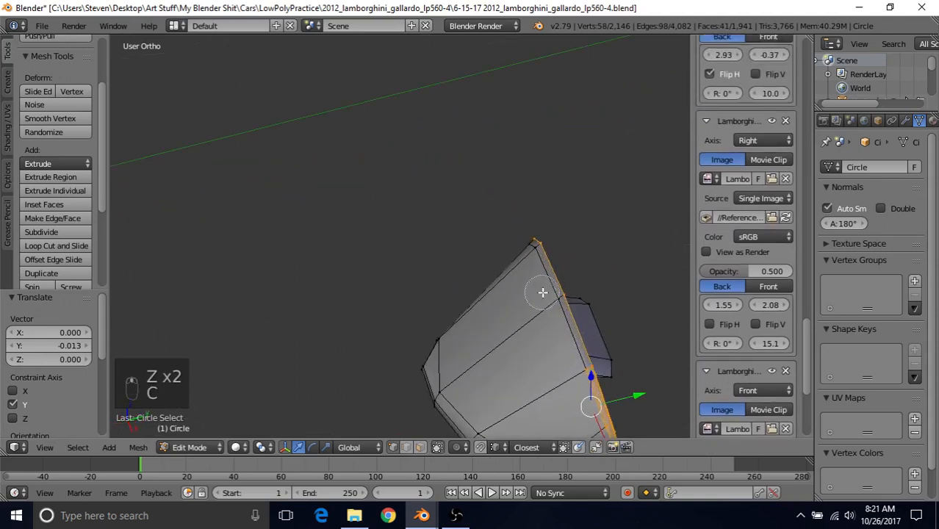
click(551, 294)
click(530, 247)
right_click(531, 247)
mouse_move(440, 273)
middle_down()
mouse_move(551, 236)
mouse_move(434, 258)
mouse_move(456, 224)
mouse_move(489, 218)
mouse_move(433, 250)
middle_up()
key(c)
click(336, 252)
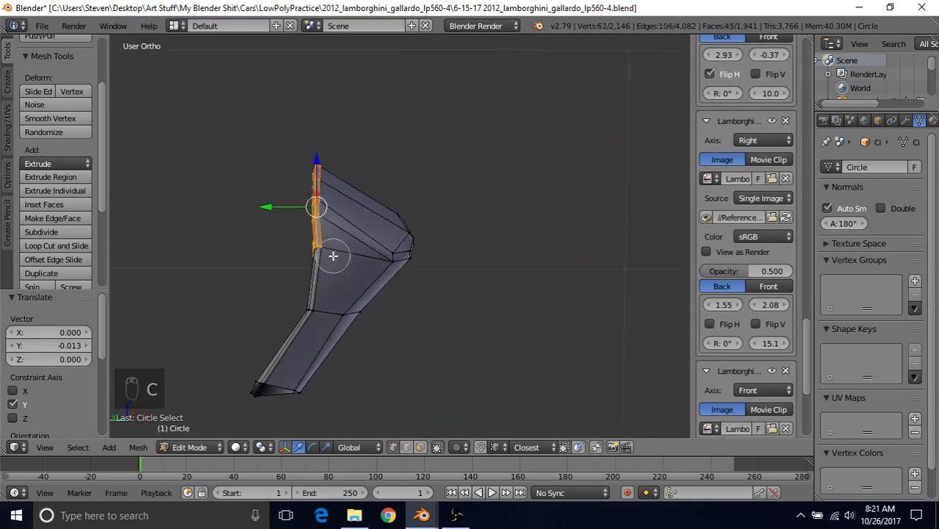
right_click(334, 271)
Step: Inspect the selected mirror rim from several angles and from the top against the blueprint, in solid and wireframe display
mouse_move(334, 270)
middle_down()
mouse_move(382, 224)
mouse_move(533, 235)
mouse_move(619, 189)
middle_up()
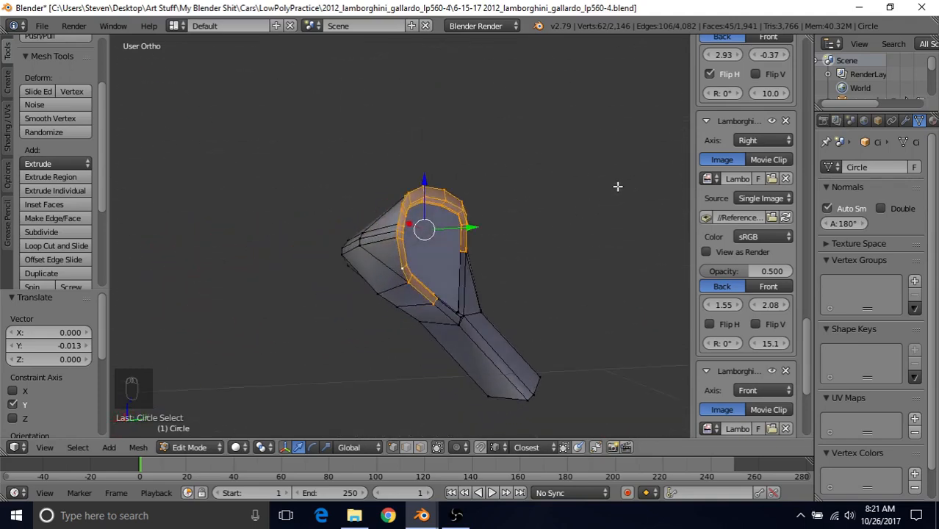
middle_drag(451, 243, 433, 256)
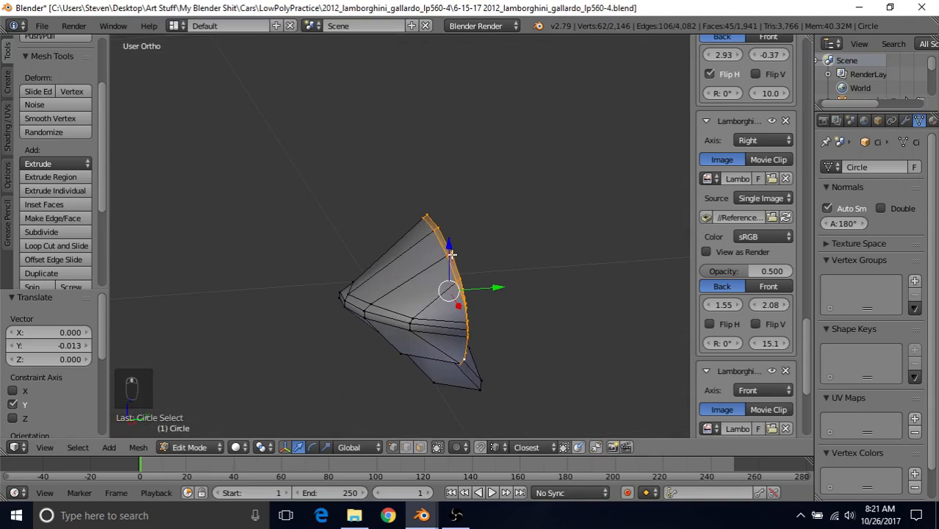
middle_drag(382, 251, 485, 247)
middle_drag(368, 262, 415, 262)
middle_drag(470, 302, 430, 284)
middle_drag(483, 172, 426, 216)
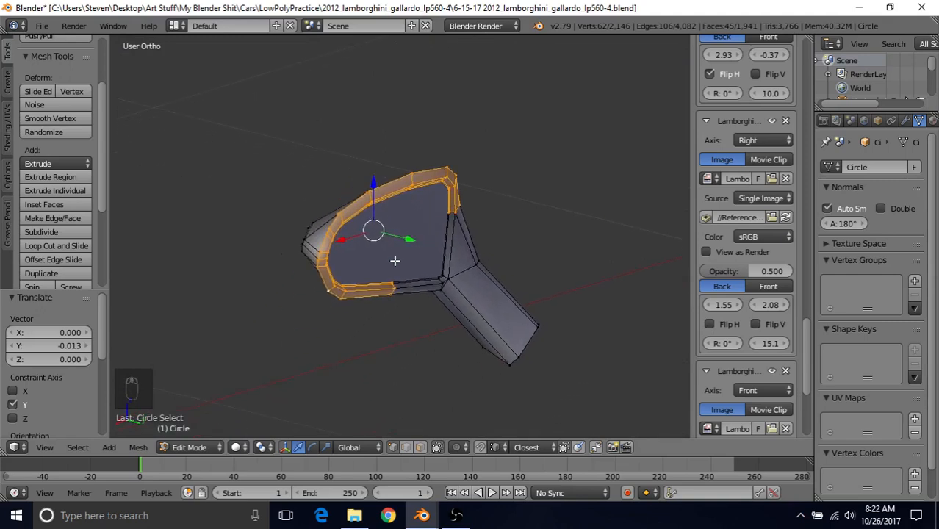
key(KP_7)
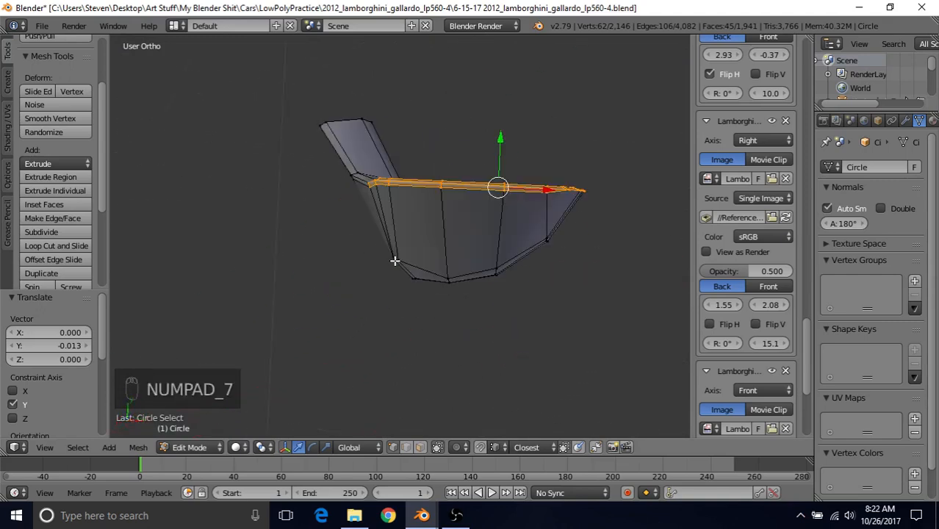
key(KP_7)
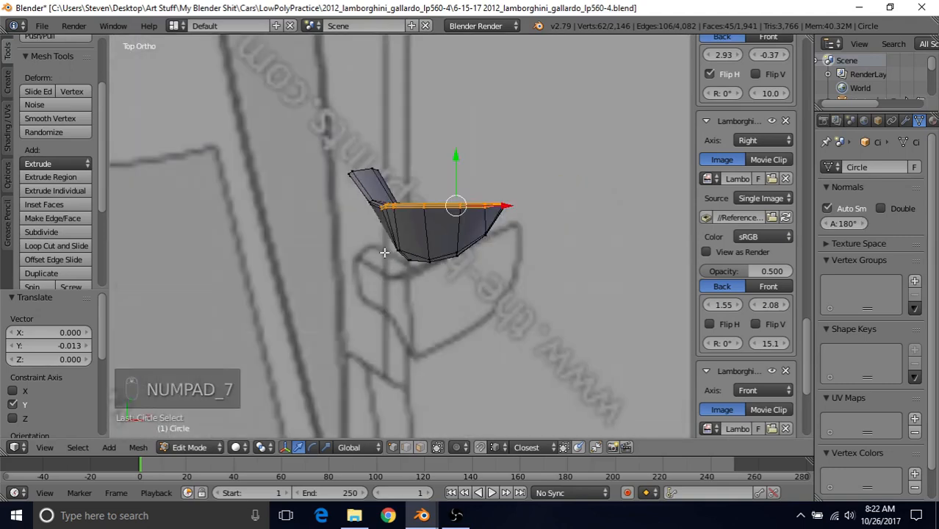
scroll(427, 228, up, 4)
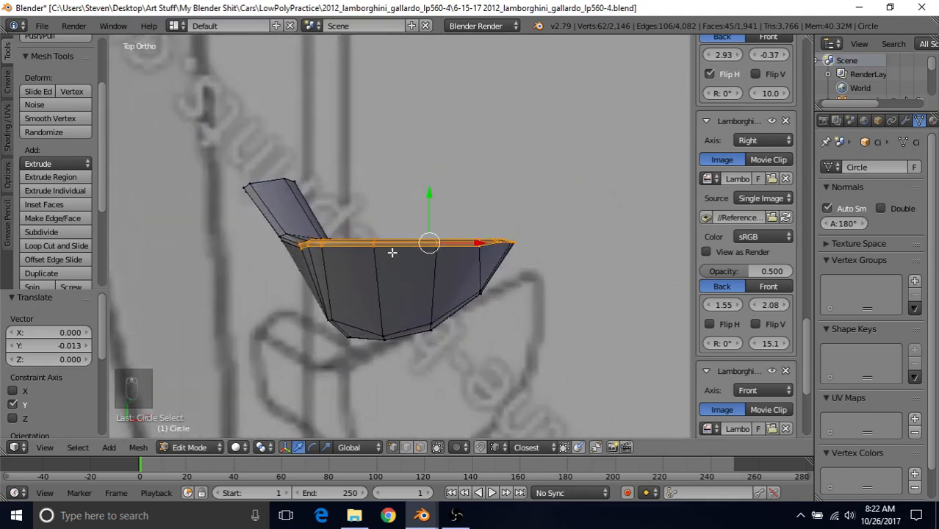
key(z)
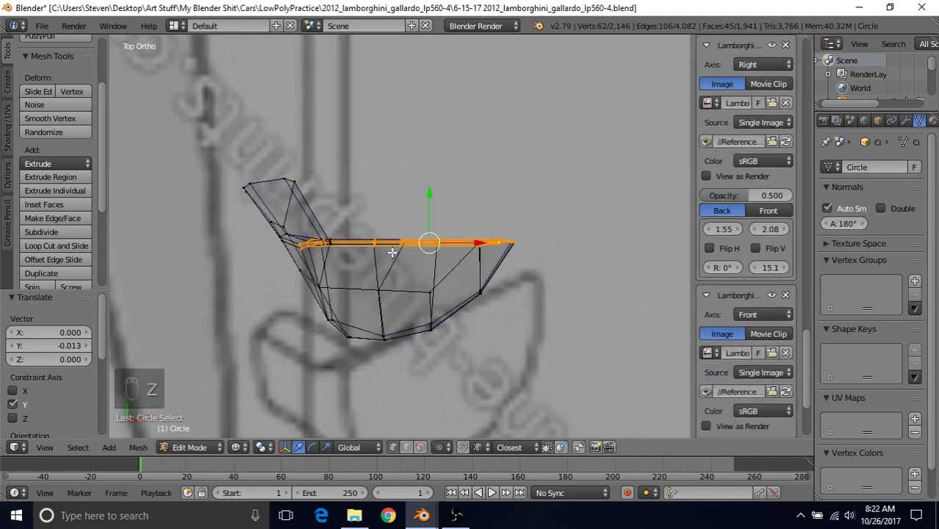
key(z)
key(z)
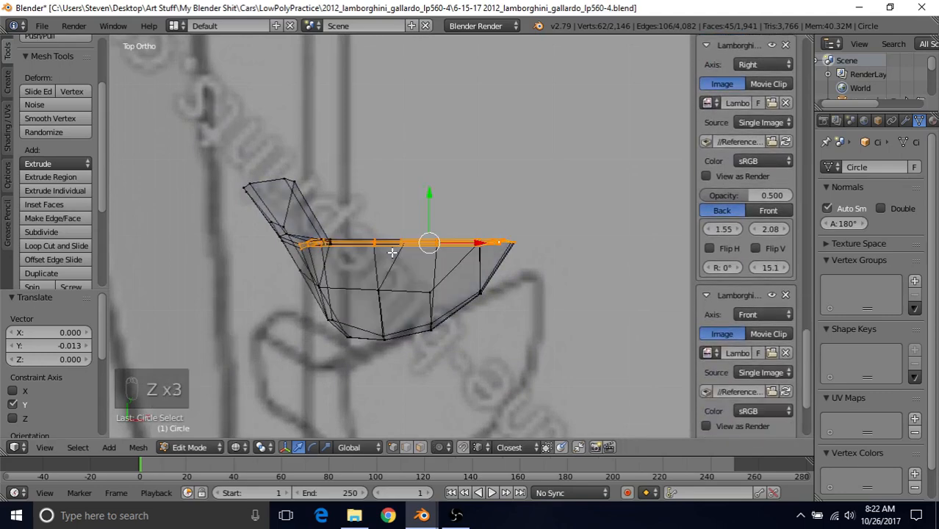
key(z)
Step: Remove the rim vertices at the upper inner corner near the arm from the selection, using Circle Select in wireframe display
mouse_move(392, 253)
middle_down()
mouse_move(272, 165)
mouse_move(203, 157)
mouse_move(236, 163)
middle_up()
key(c)
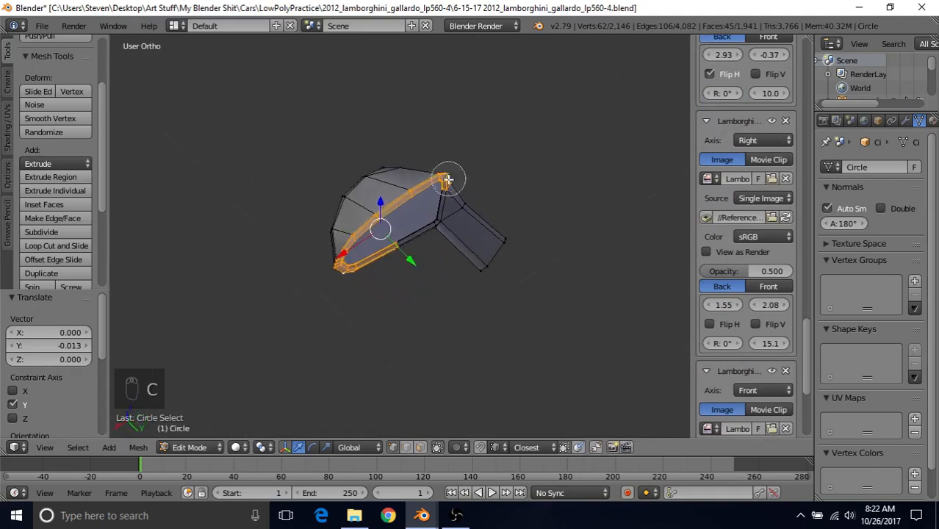
middle_click(447, 179)
key(z)
key(c)
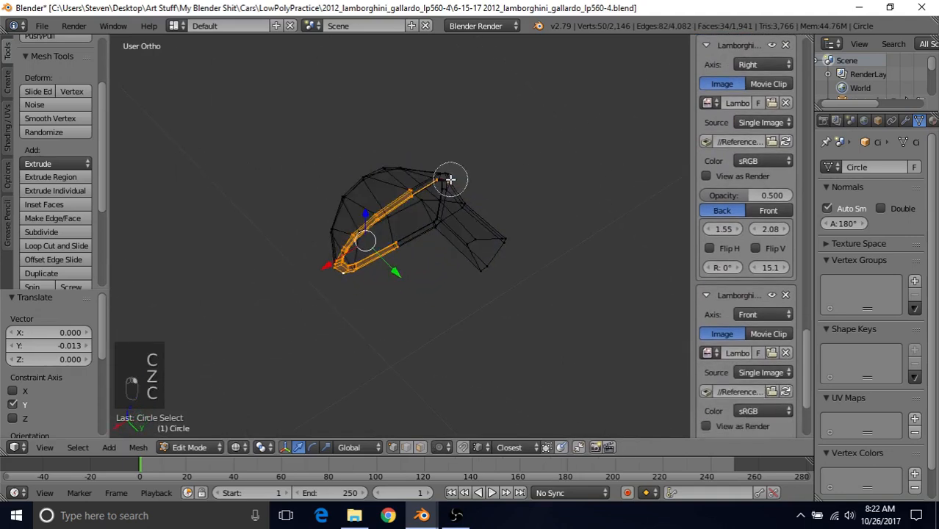
middle_click(450, 179)
key(z)
key(z)
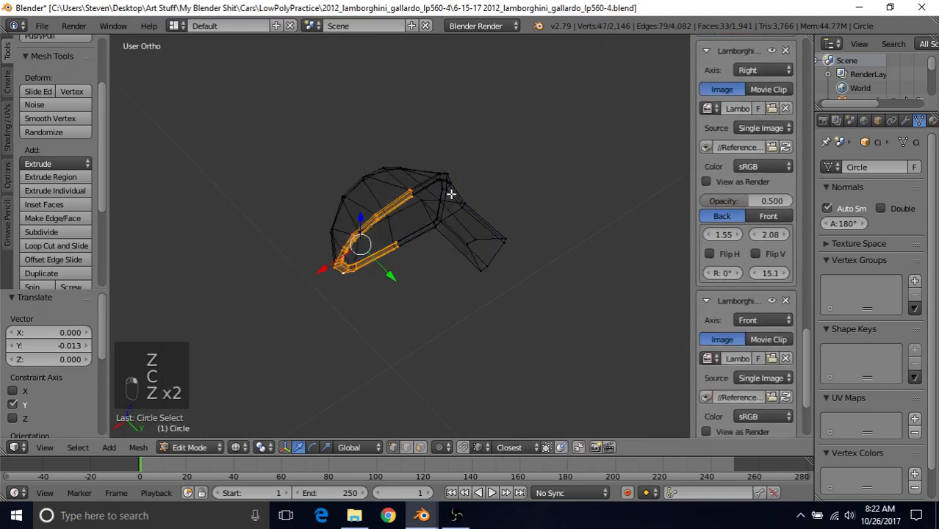
key(c)
right_click(449, 188)
key(z)
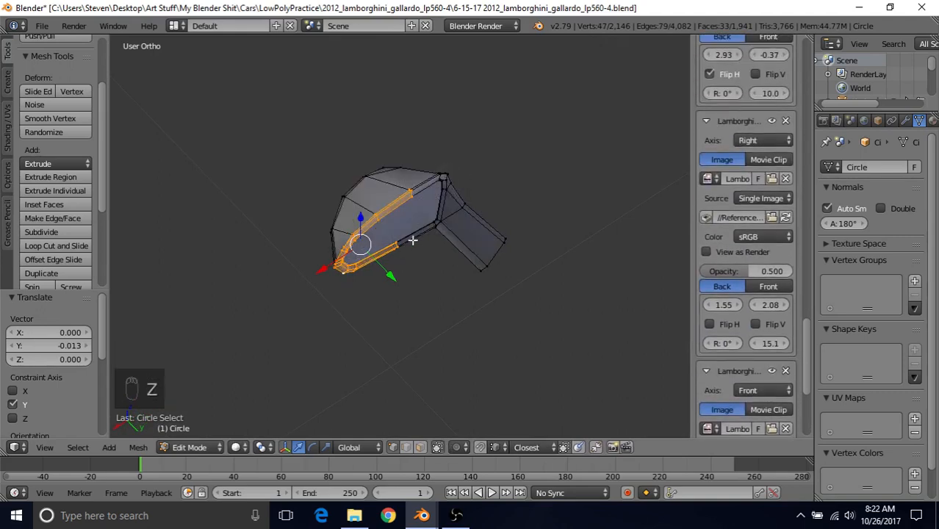
Step: Move the selected mirror rim vertices 0.079 along Y from the top view in wireframe display
middle_drag(506, 226, 588, 230)
key(KP_7)
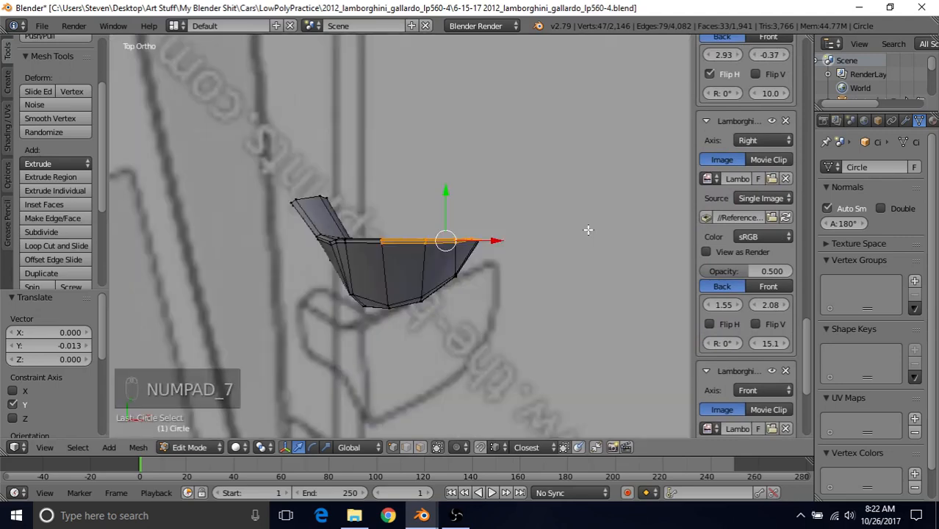
key(z)
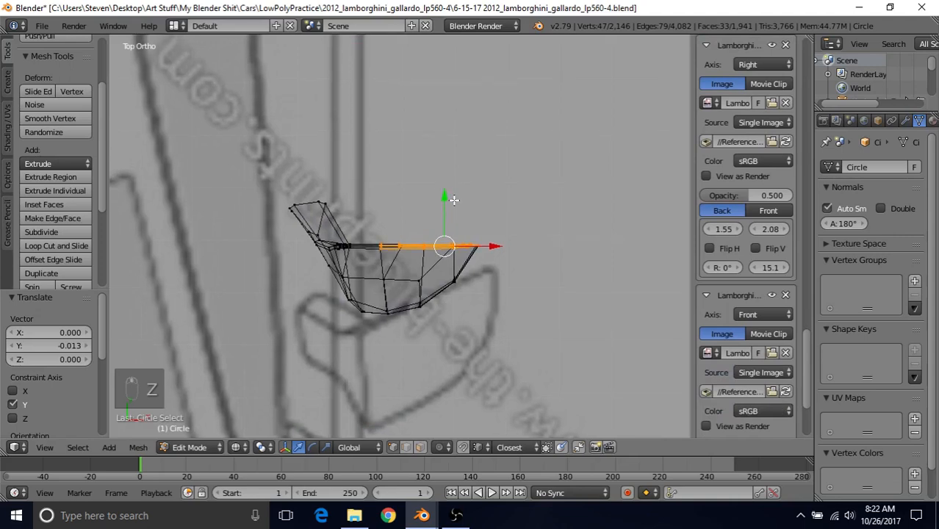
shift+middle_drag(455, 281, 459, 225)
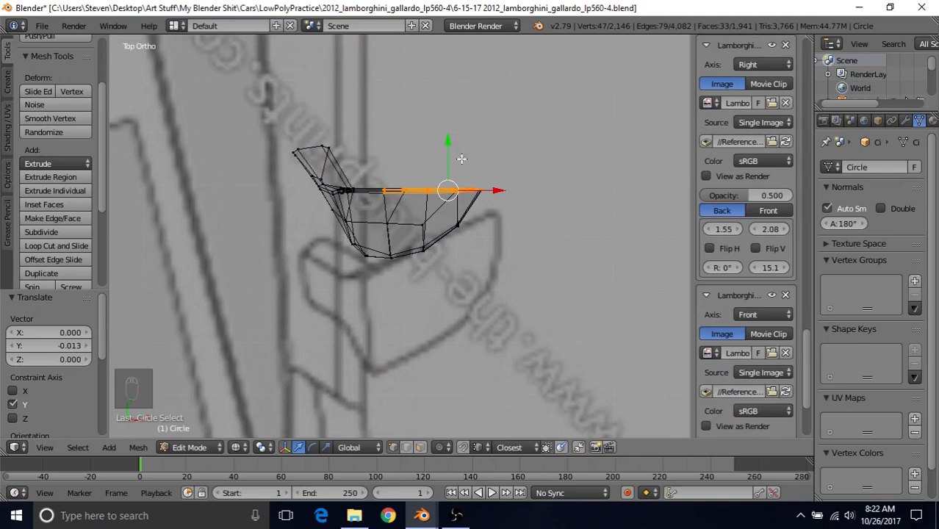
shift+middle_drag(462, 159, 505, 169)
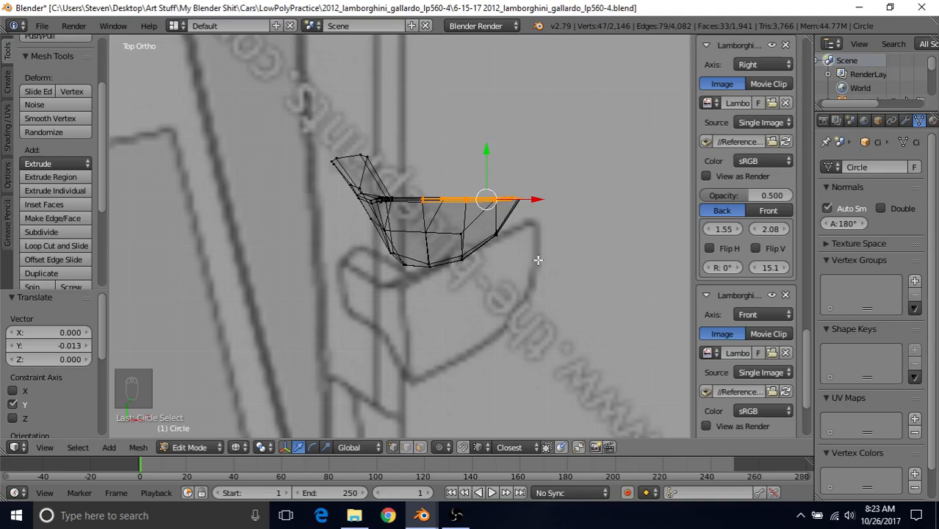
shift+middle_drag(499, 173, 500, 229)
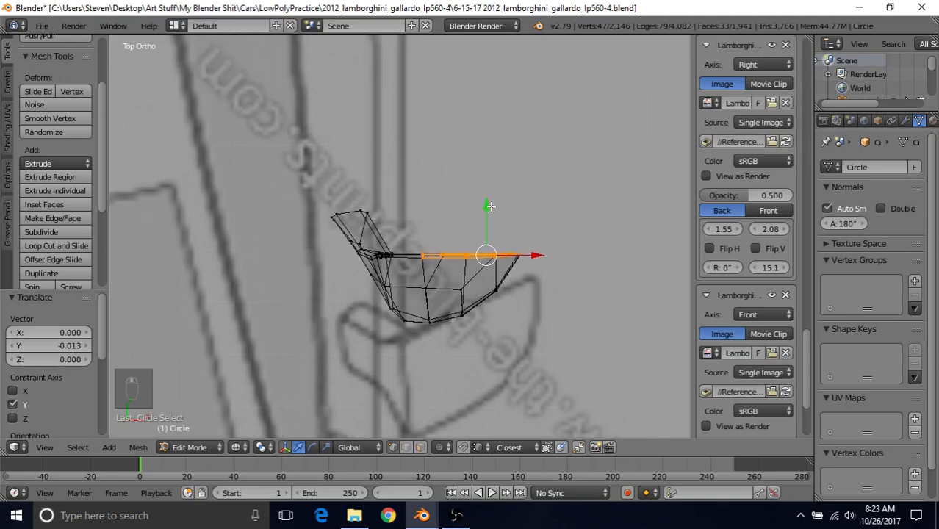
drag(490, 207, 489, 159)
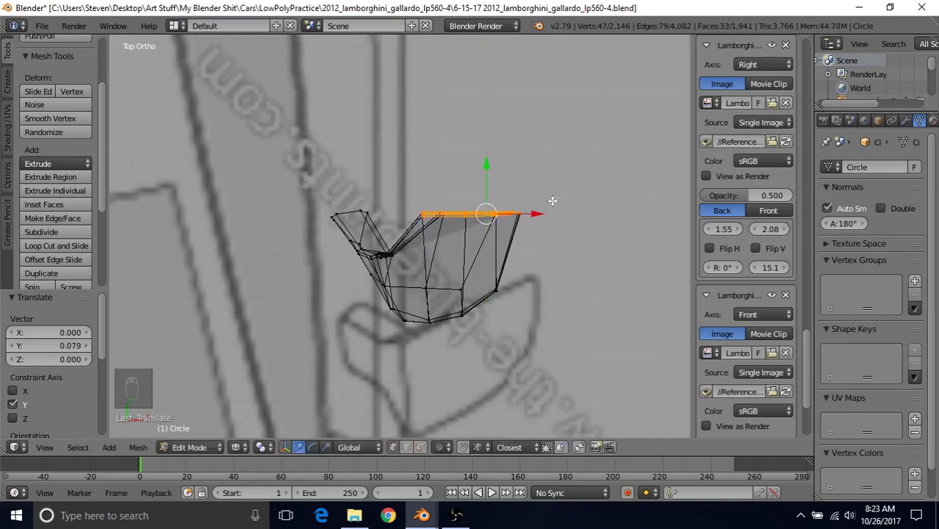
Step: Rotate the selected mirror rim vertices -22.3° in the top view and return to solid display
key(r)
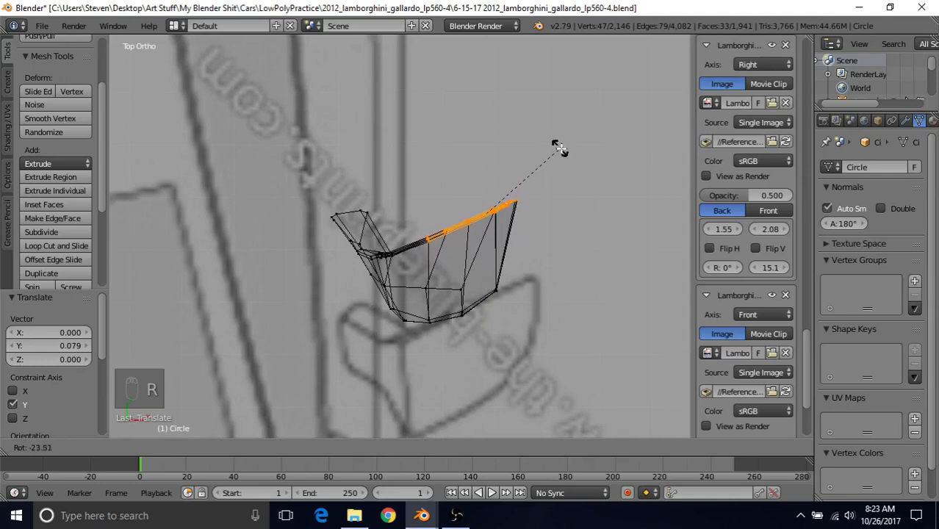
click(561, 150)
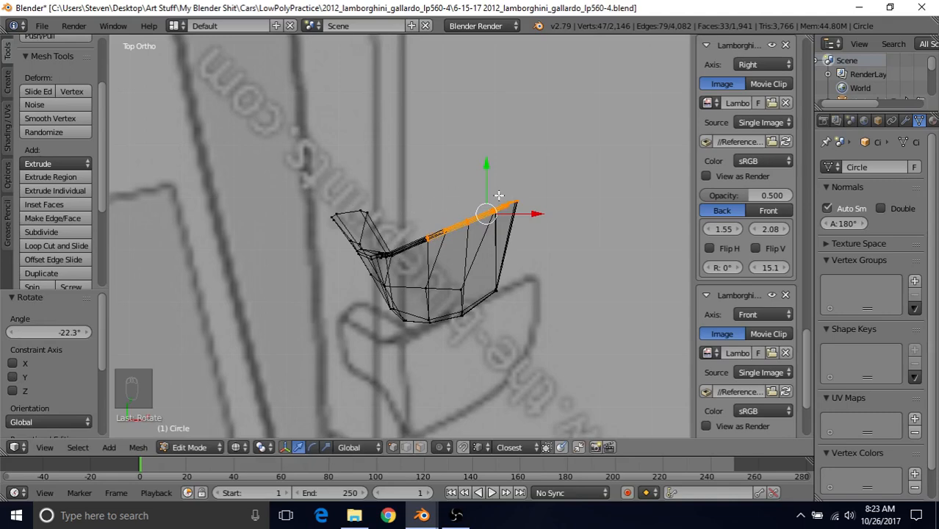
scroll(508, 232, down, 2)
key(z)
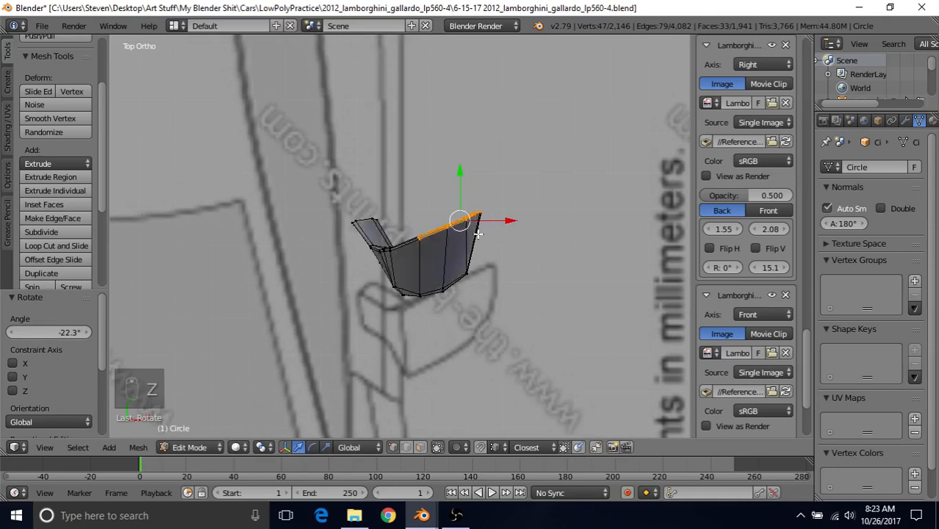
Step: Examine the angled mirror on the whole car in Object Mode and compare it with the side reference image
scroll(478, 248, down, 2)
middle_drag(478, 248, 451, 172)
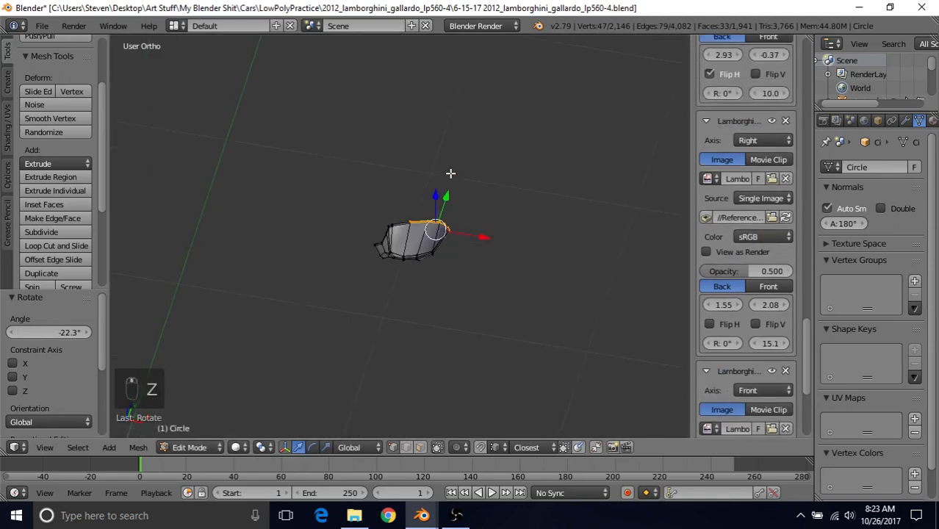
key(Tab)
middle_drag(447, 235, 340, 175)
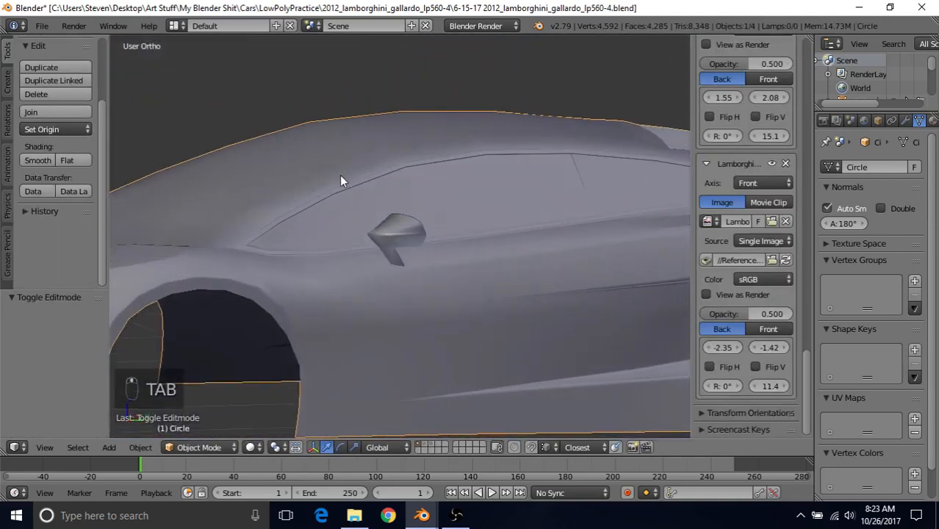
scroll(339, 177, up, 2)
key(KP_3)
scroll(327, 208, down, 4)
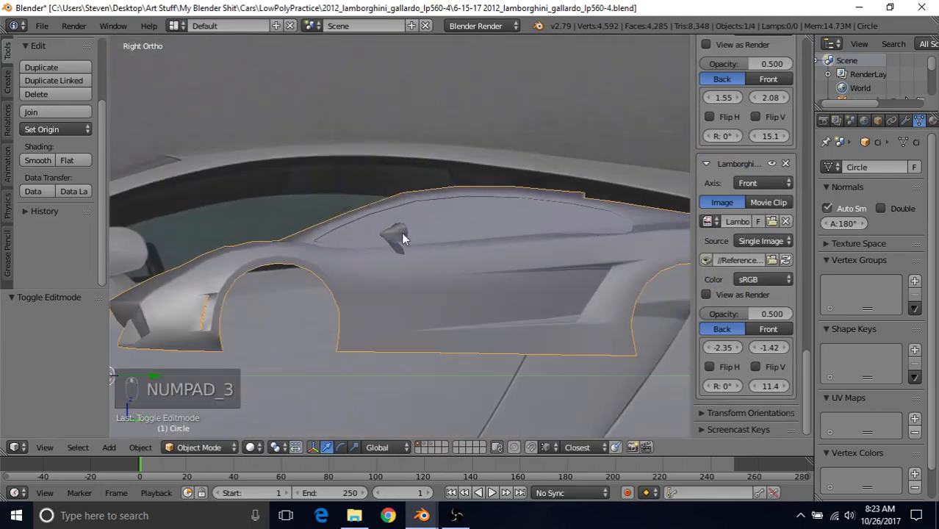
shift+middle_drag(401, 233, 464, 223)
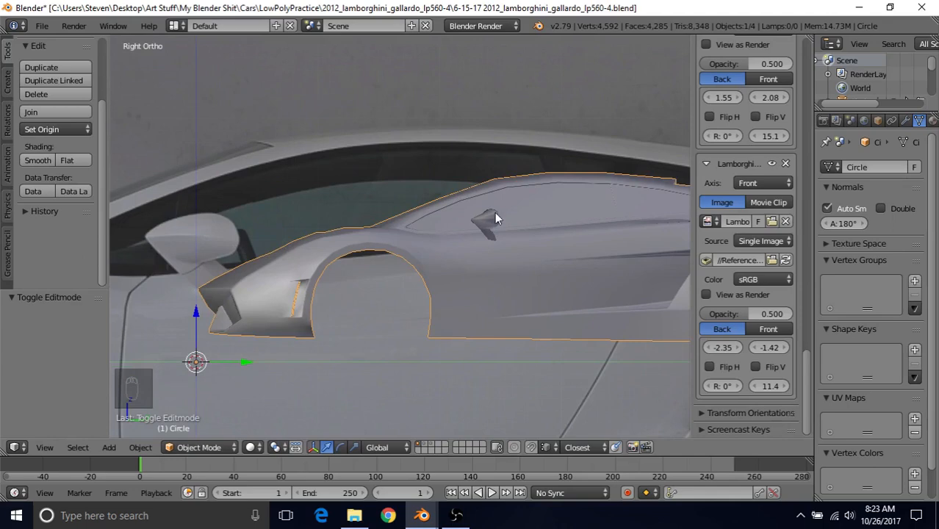
shift+middle_drag(482, 233, 468, 258)
scroll(371, 237, up, 5)
shift+scroll(372, 240, up, 2)
scroll(417, 231, up, 2)
Step: Move the three stacked vertices nearest the rim on the housing's outer lower ridge 0.013 along X
key(Tab)
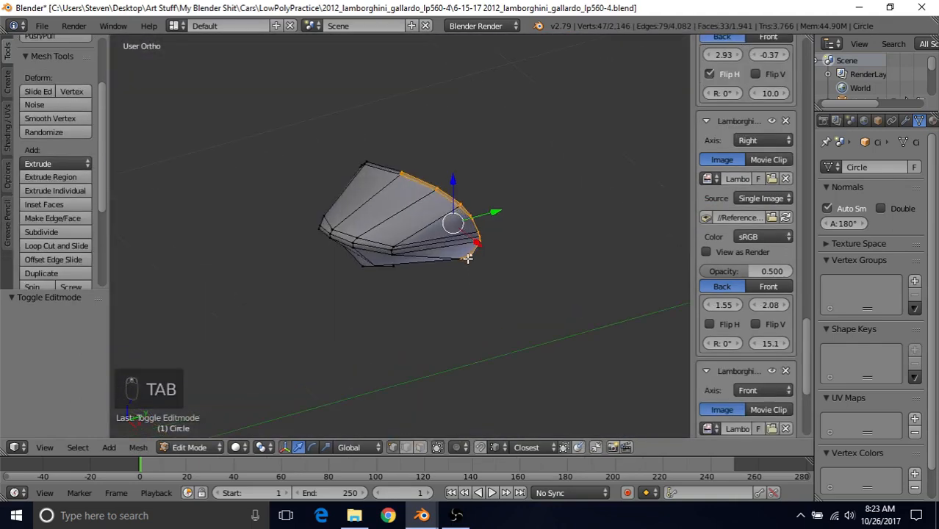
right_click(395, 251)
shift+right_click(393, 252)
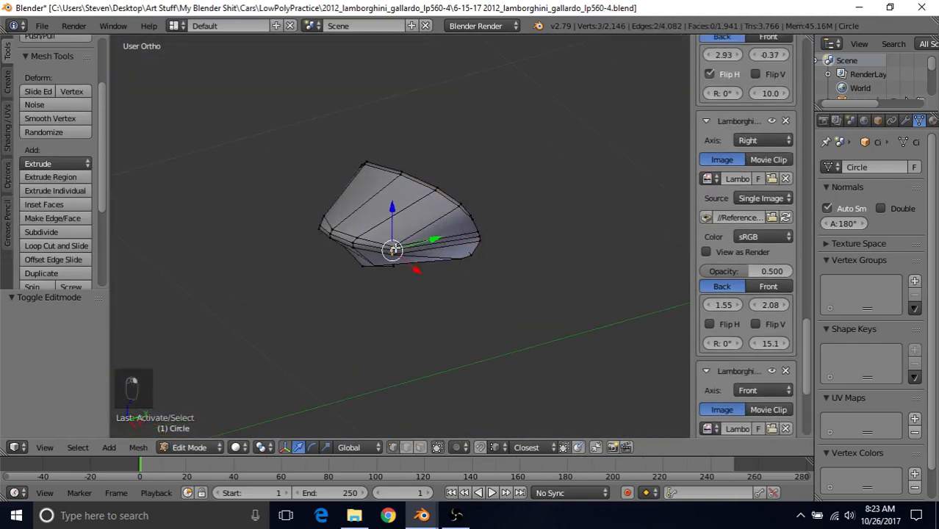
drag(431, 242, 431, 265)
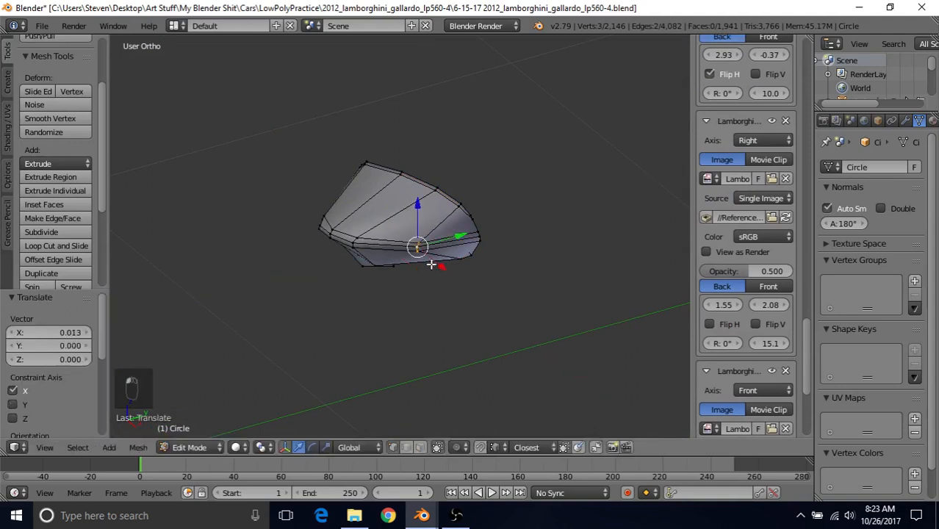
Step: Move the next vertex stack toward the front of the ridge 0.021 along X and nudge the frontmost stack
shift+right_click(356, 236)
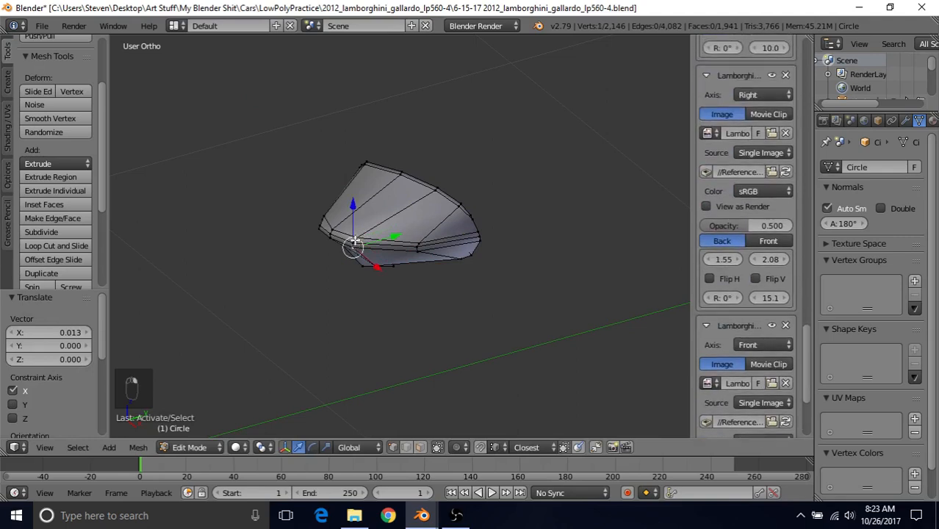
drag(394, 232, 389, 263)
shift+right_click(332, 235)
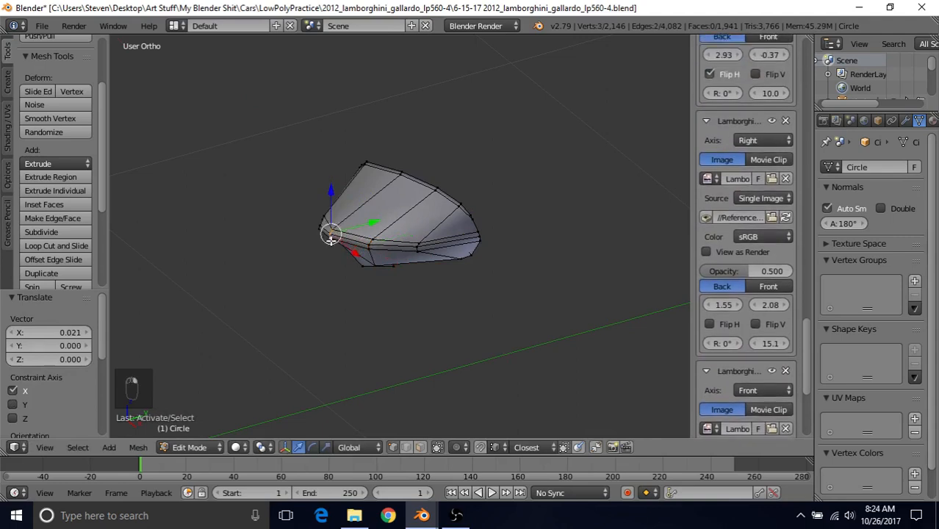
mouse_move(367, 222)
mouse_down()
mouse_move(359, 254)
mouse_move(371, 222)
mouse_up()
Step: Shift the middle three-vertex stack on the outer ridge about 0.007 along Y and 0.008 along X
key(Tab)
scroll(370, 302, down, 3)
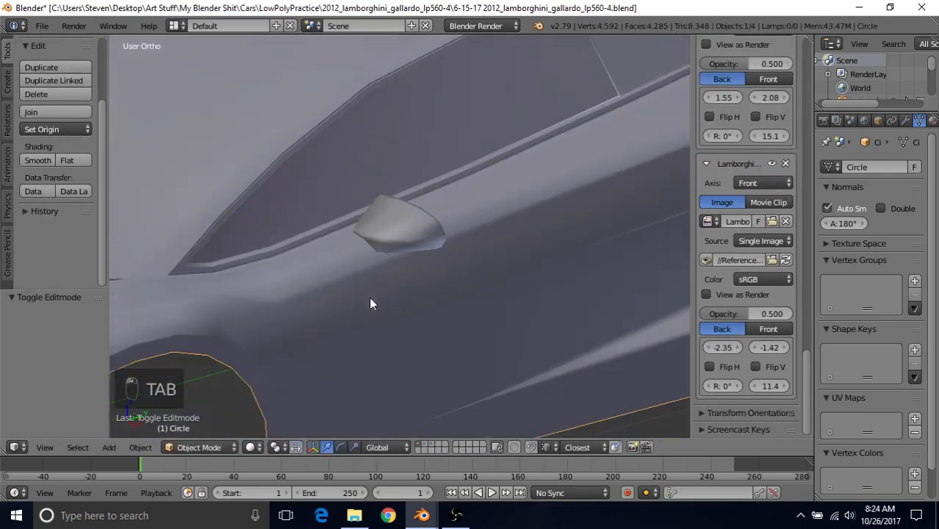
middle_drag(432, 206, 459, 244)
scroll(447, 236, up, 3)
key(Tab)
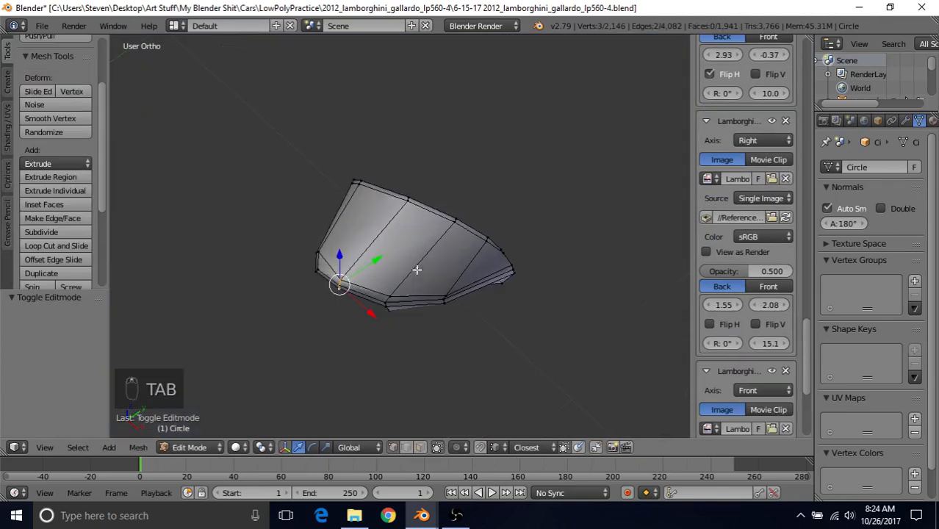
right_click(381, 301)
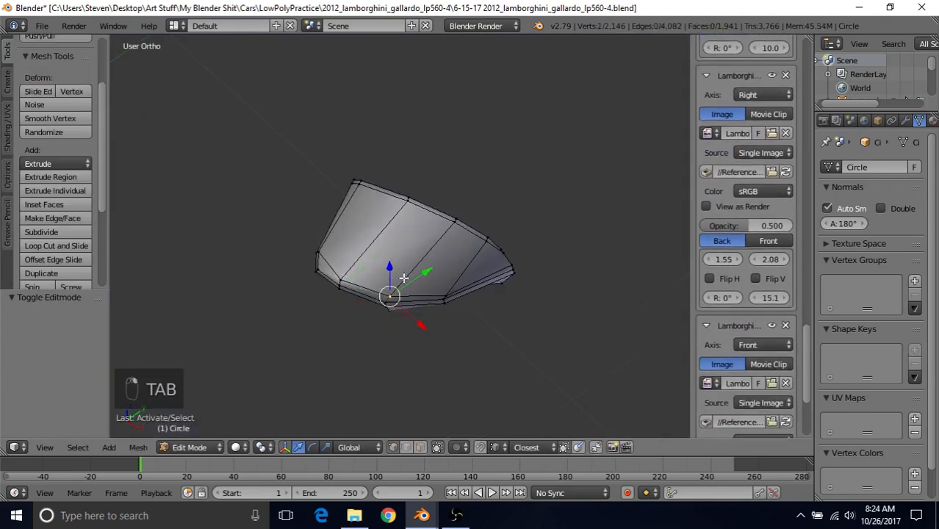
middle_drag(406, 274, 406, 241)
shift+right_click(395, 258)
shift+right_click(393, 264)
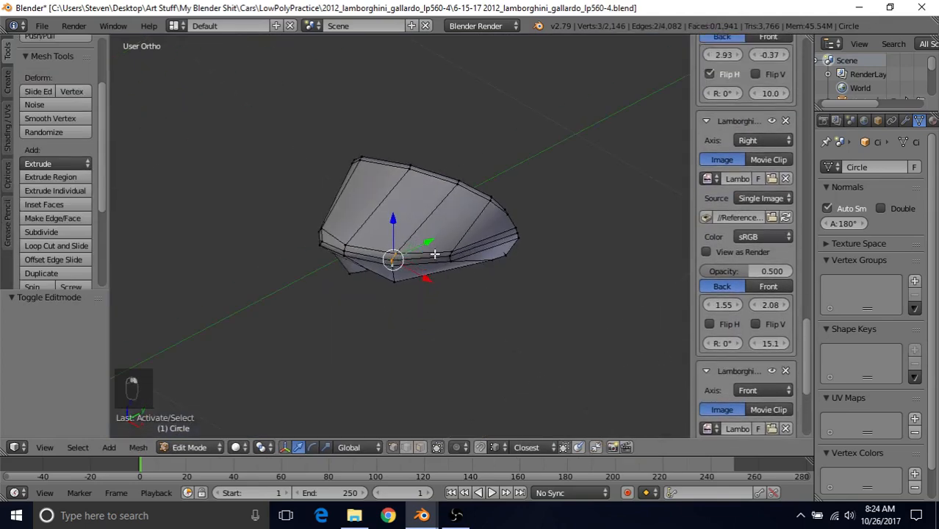
key(g)
key(y)
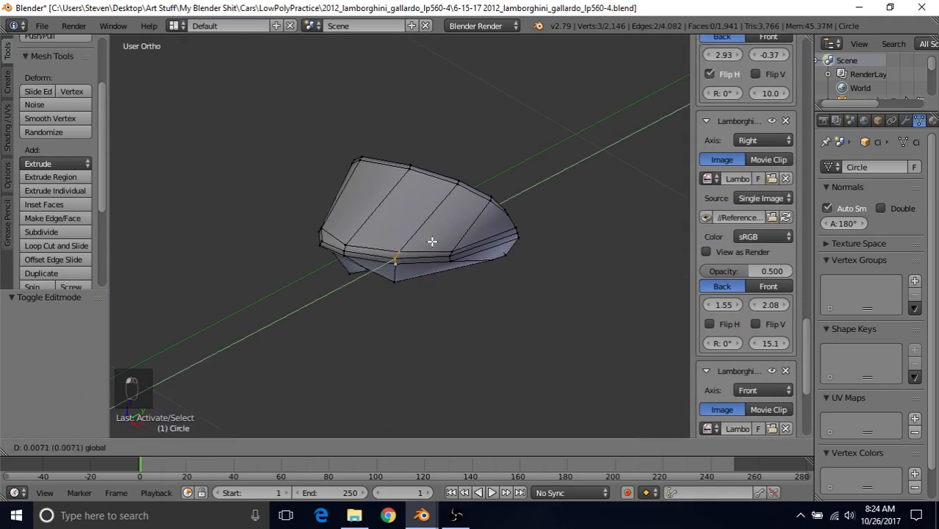
click(432, 241)
Step: Move the single vertex on the housing's underside, below the ridge, toward the rear along Y
middle_drag(428, 270, 380, 177)
right_click(375, 239)
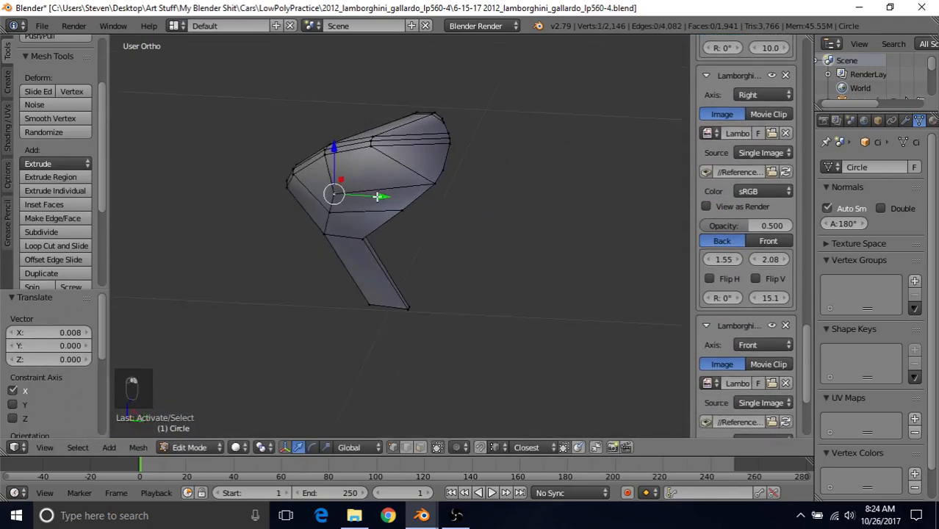
drag(378, 197, 405, 203)
Step: Inspect the shading and outline of the reshaped mirror from several angles in Object Mode
scroll(388, 234, down, 2)
key(Tab)
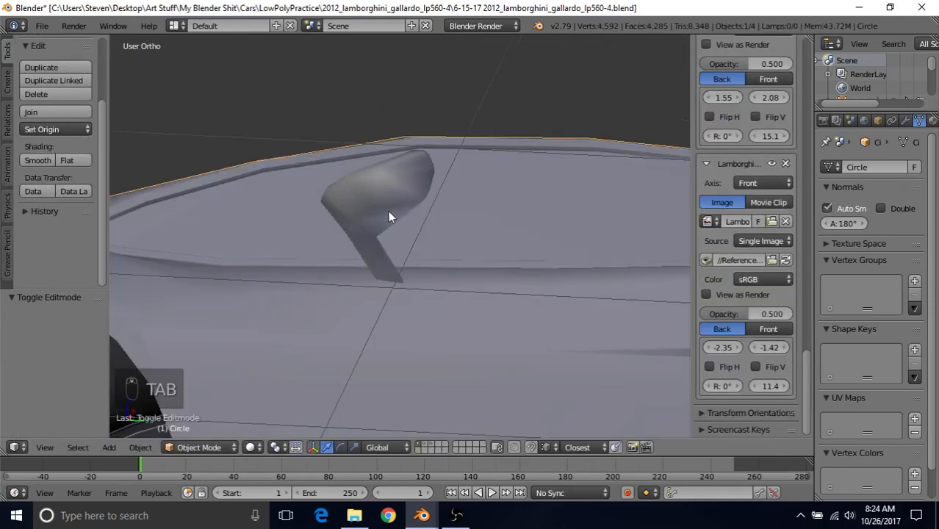
middle_drag(390, 217, 417, 248)
scroll(385, 224, up, 4)
scroll(379, 240, down, 3)
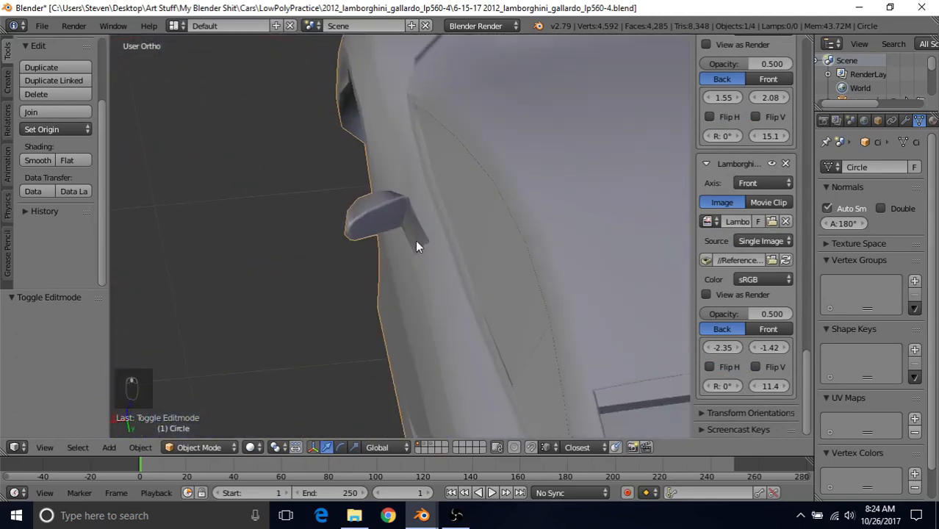
scroll(417, 241, up, 3)
key(Tab)
middle_drag(353, 193, 400, 246)
key(Tab)
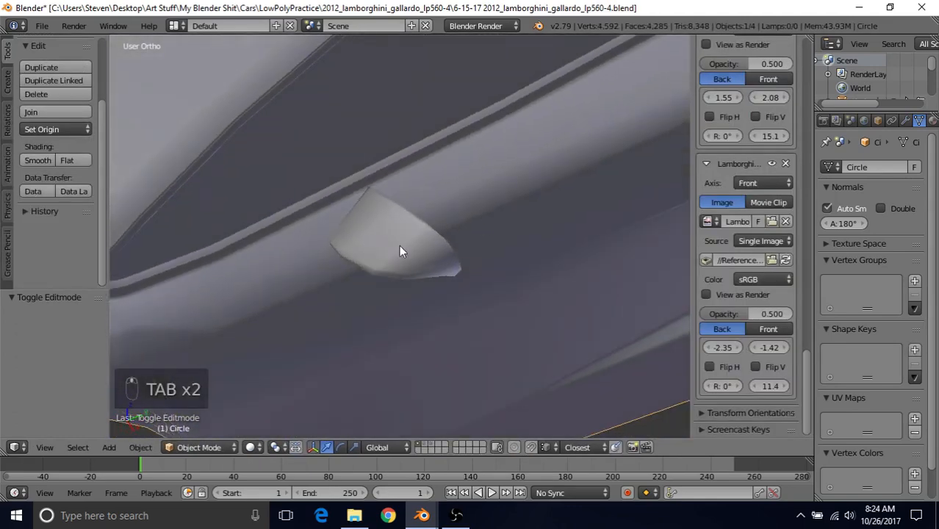
middle_drag(372, 217, 478, 193)
scroll(479, 197, up, 2)
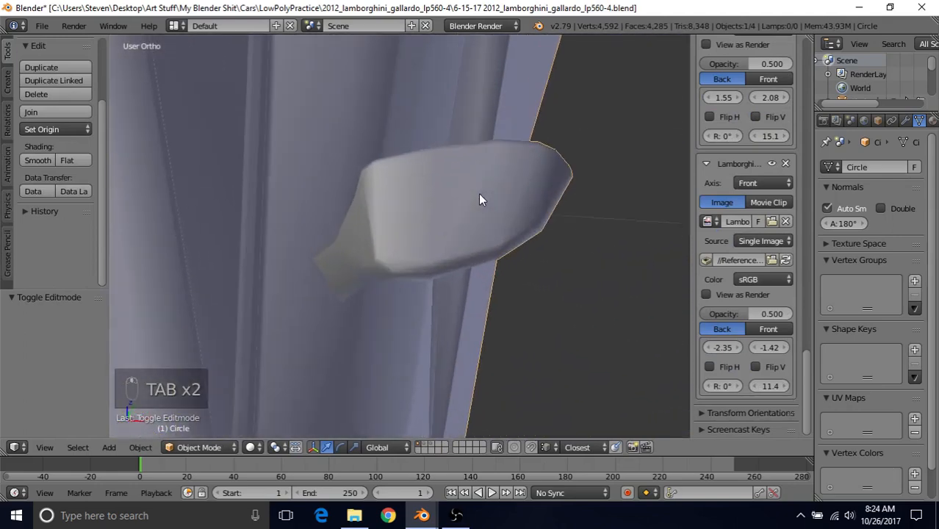
Step: Dissolve the extra edge loop running beside the housing's upper edge and down the mirror arm
key(Tab)
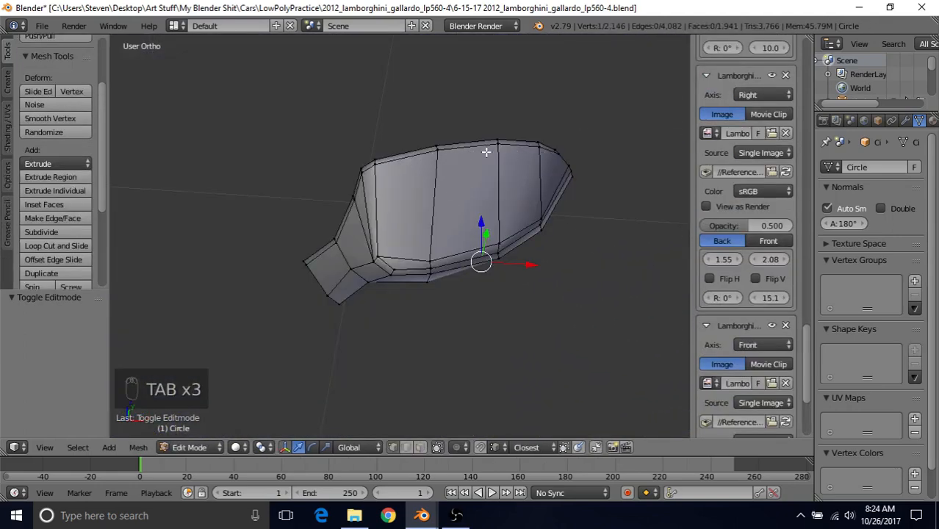
middle_drag(382, 250, 433, 169)
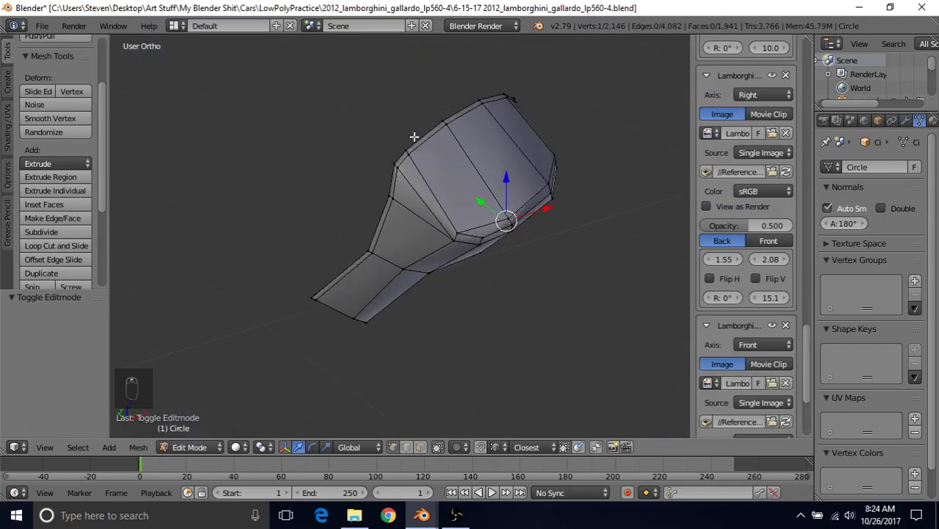
alt+right_click(459, 133)
mouse_move(445, 184)
middle_down()
mouse_move(405, 165)
mouse_move(451, 171)
middle_up()
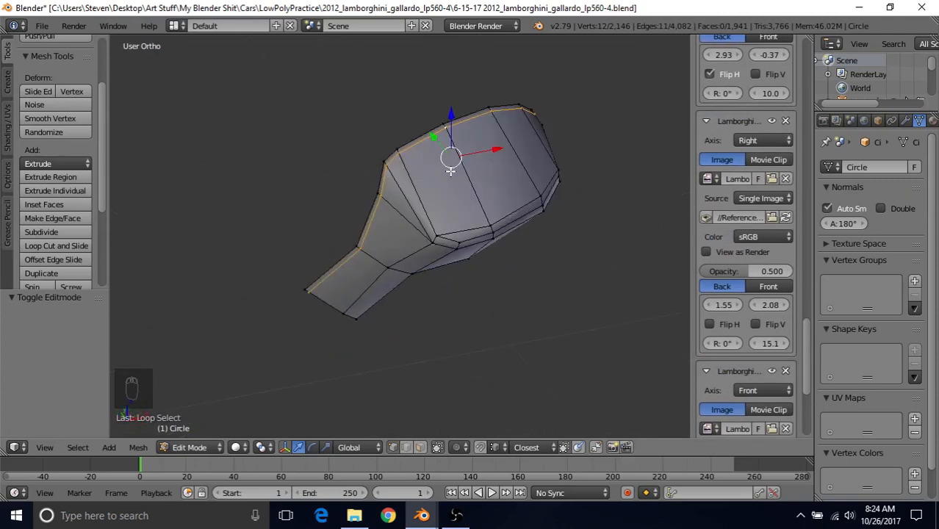
key(Delete)
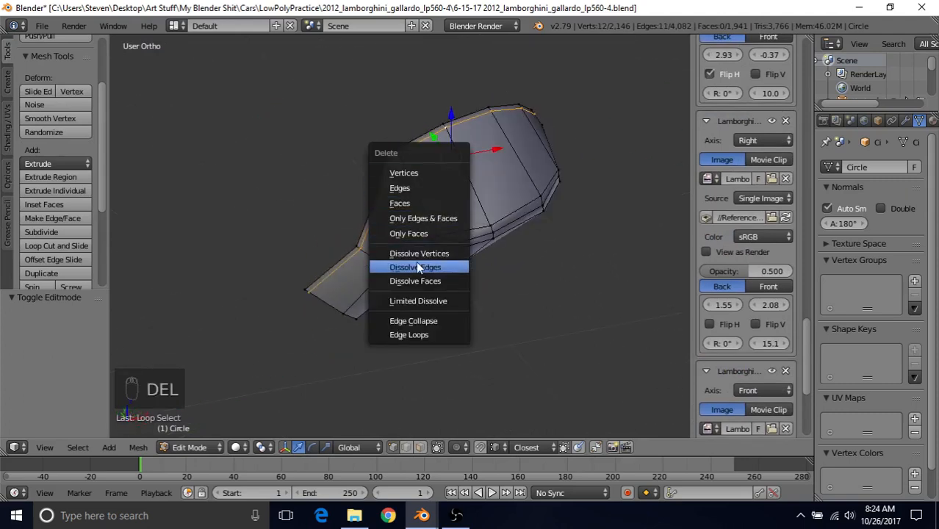
click(416, 267)
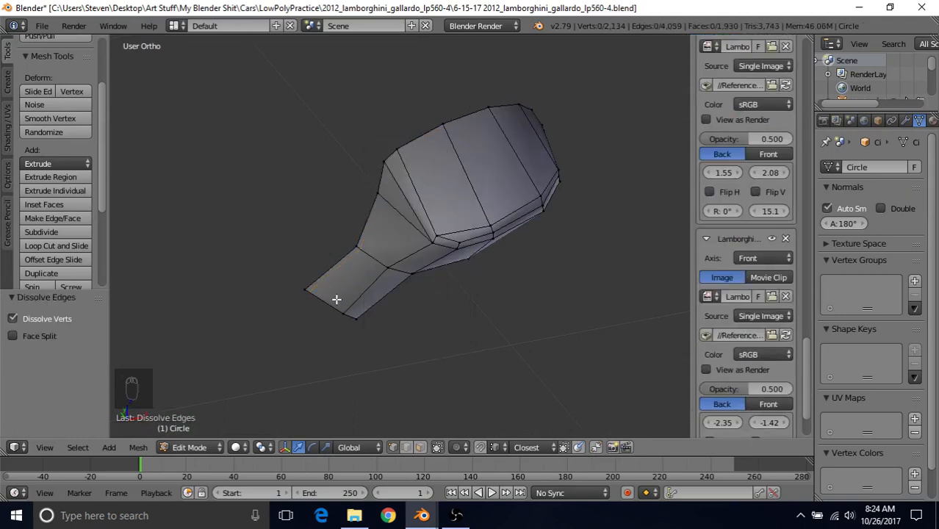
middle_drag(371, 242, 379, 207)
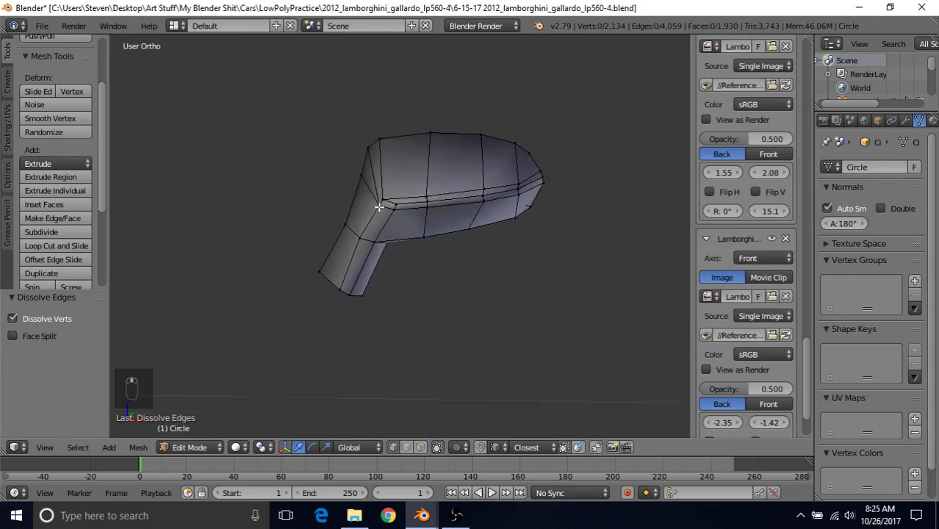
middle_drag(329, 236, 468, 229)
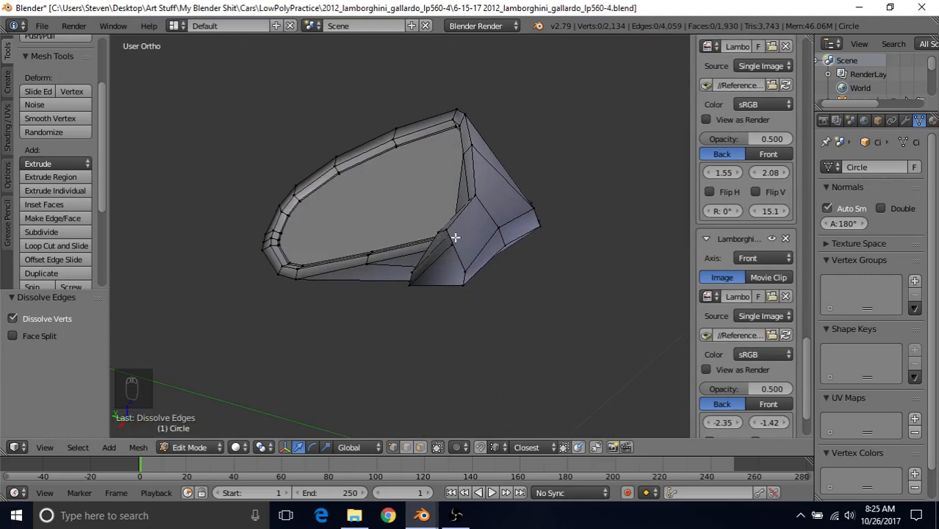
Step: Add two evenly spaced loop cuts lengthwise along the mirror arm's front face, running up into its flared neck
middle_drag(478, 249, 394, 338)
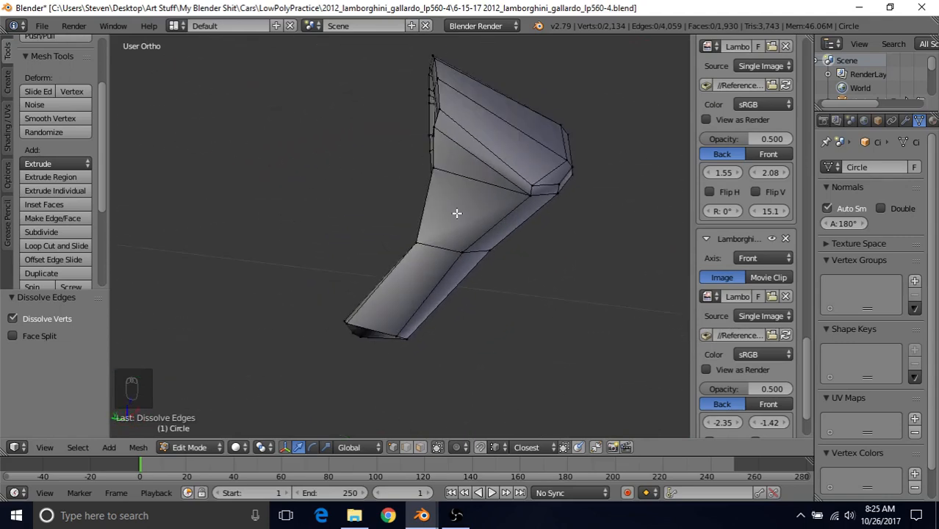
middle_drag(444, 272, 470, 275)
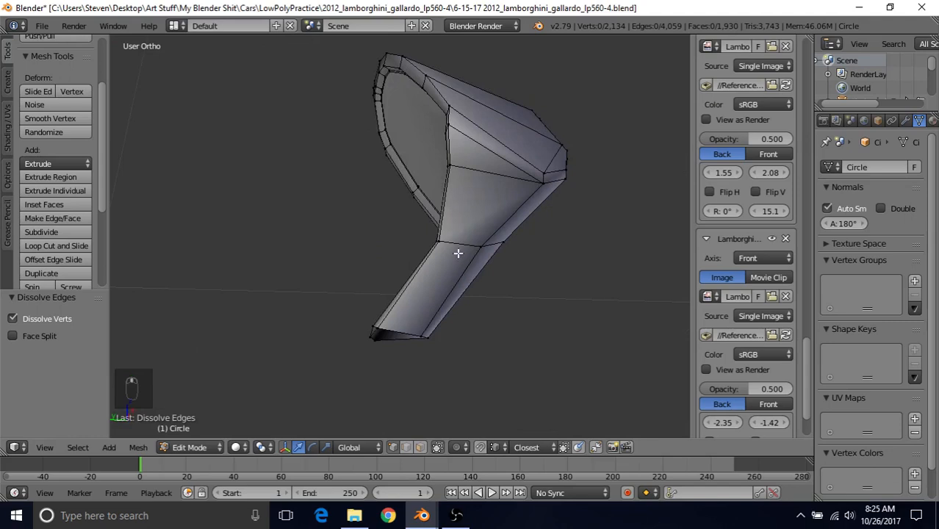
key(ctrl+r)
scroll(455, 247, up, 1)
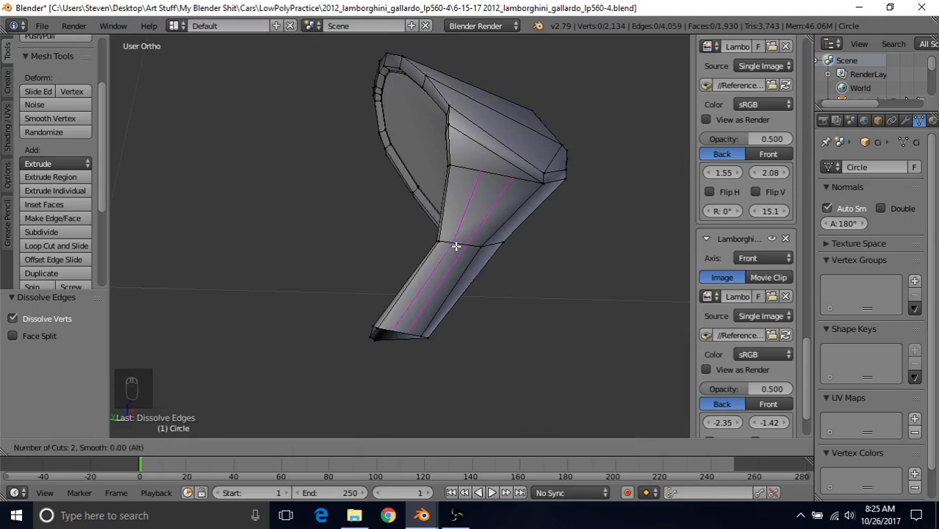
click(456, 246)
click(456, 246)
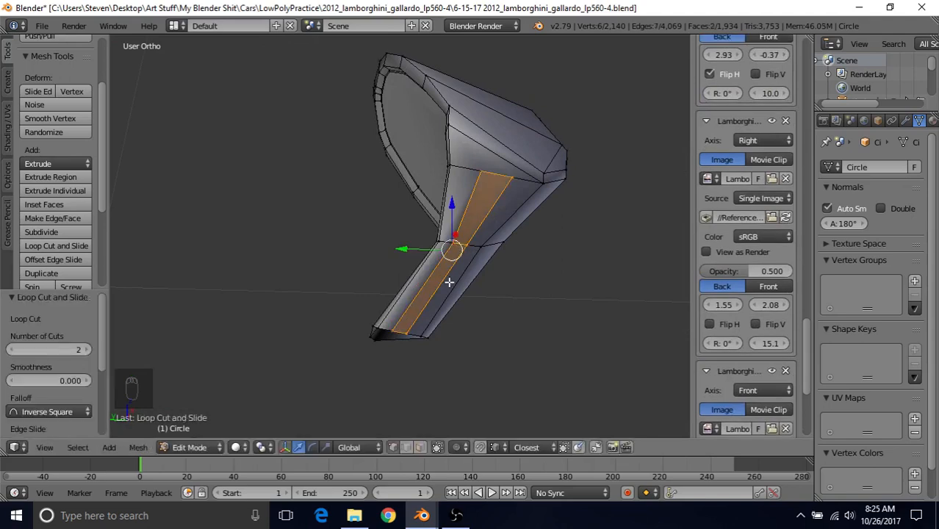
Step: Shift three vertices from the arm's new front cuts, one at the bend and two at the lower end, about -0.005 along X
middle_drag(449, 282, 426, 271)
scroll(426, 271, up, 3)
right_click(424, 261)
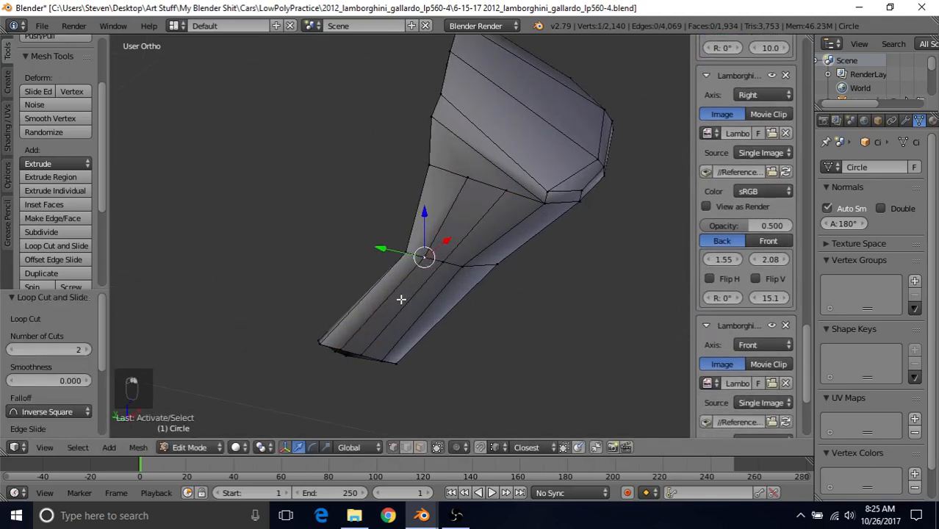
shift+right_click(341, 346)
shift+right_click(359, 355)
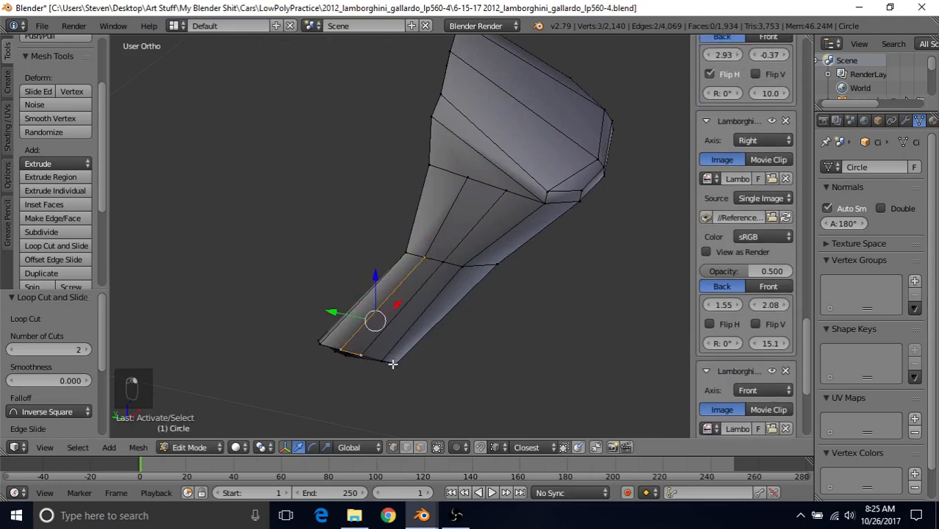
middle_drag(393, 363, 441, 238)
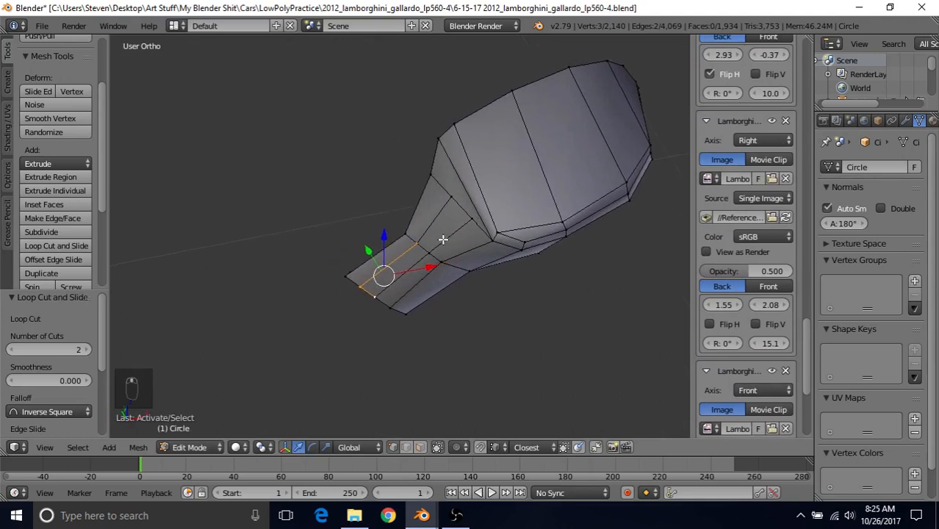
scroll(413, 273, up, 2)
middle_drag(372, 309, 413, 281)
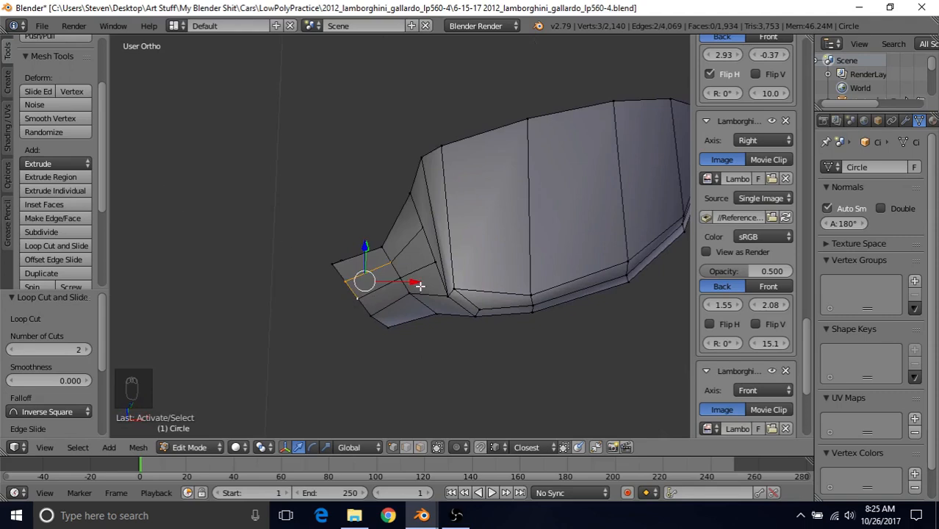
drag(413, 284, 408, 280)
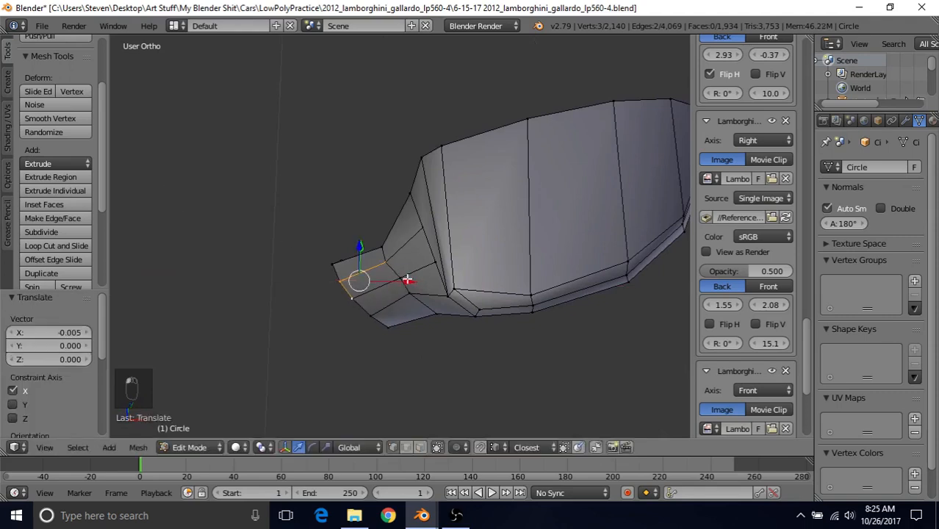
Step: Move the same three front-face vertices about -0.006 along Y and check the arm's shading from both sides
middle_drag(395, 267, 364, 262)
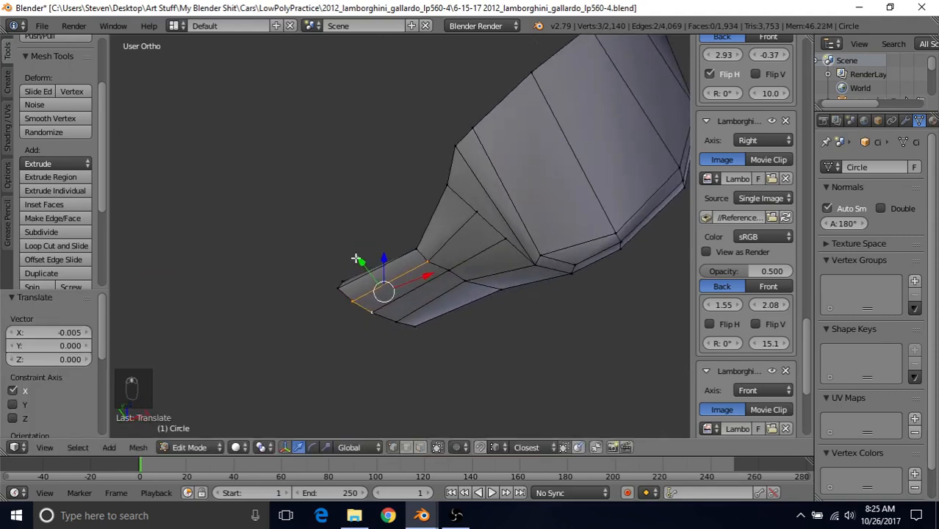
drag(356, 258, 365, 271)
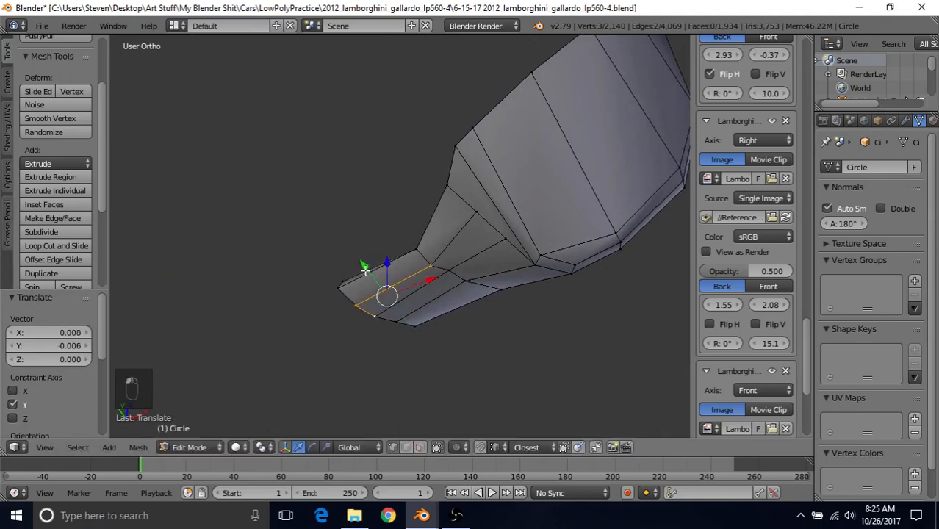
key(Tab)
key(Tab)
middle_drag(369, 303, 564, 162)
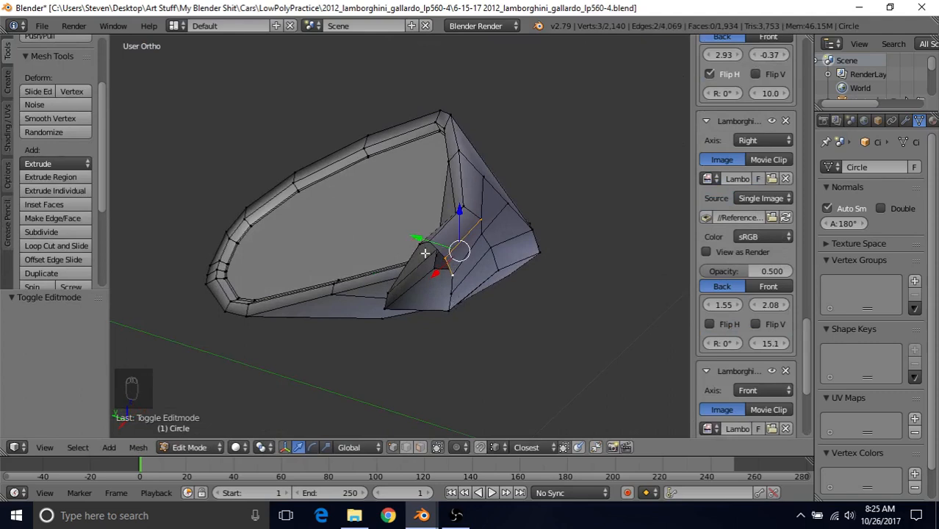
middle_drag(485, 263, 391, 317)
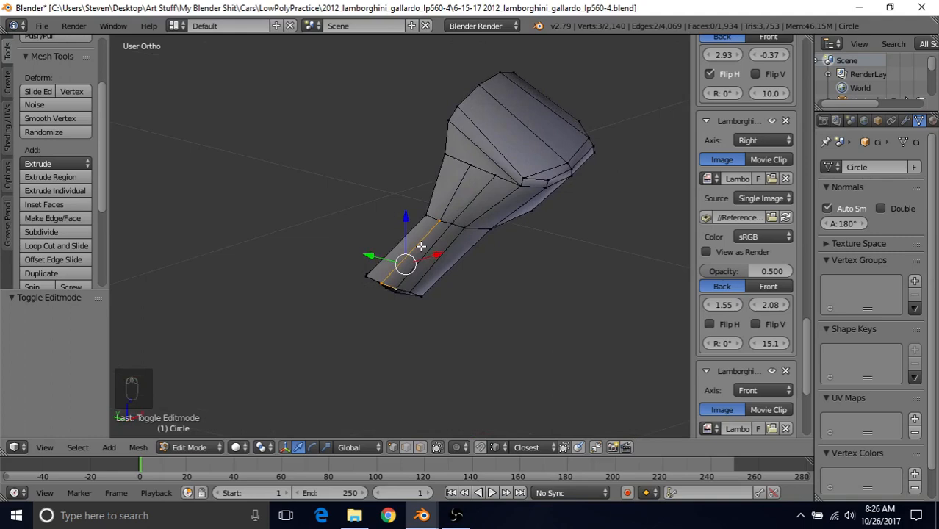
Step: Move the single vertex of the second front cut at the arm's lower end about -0.005 along Y
middle_drag(430, 234, 381, 310)
scroll(408, 277, up, 2)
right_click(353, 308)
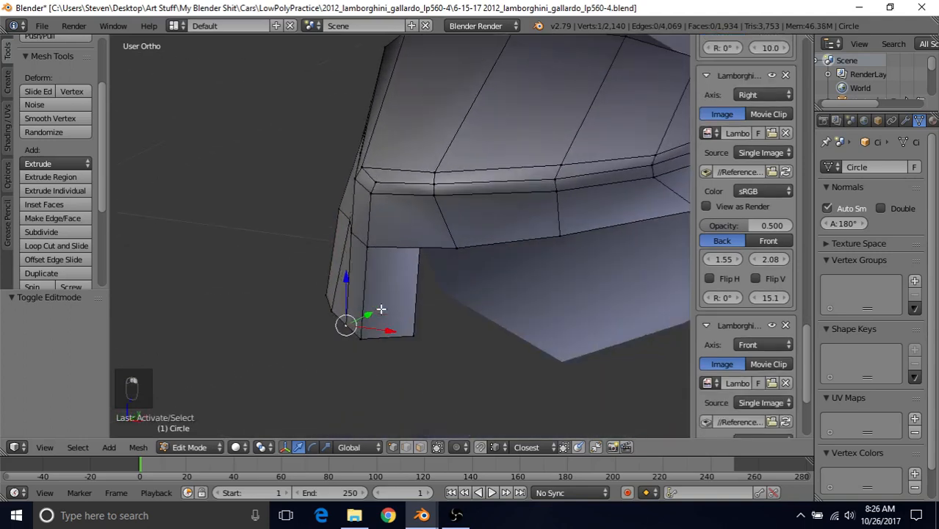
key(g)
key(y)
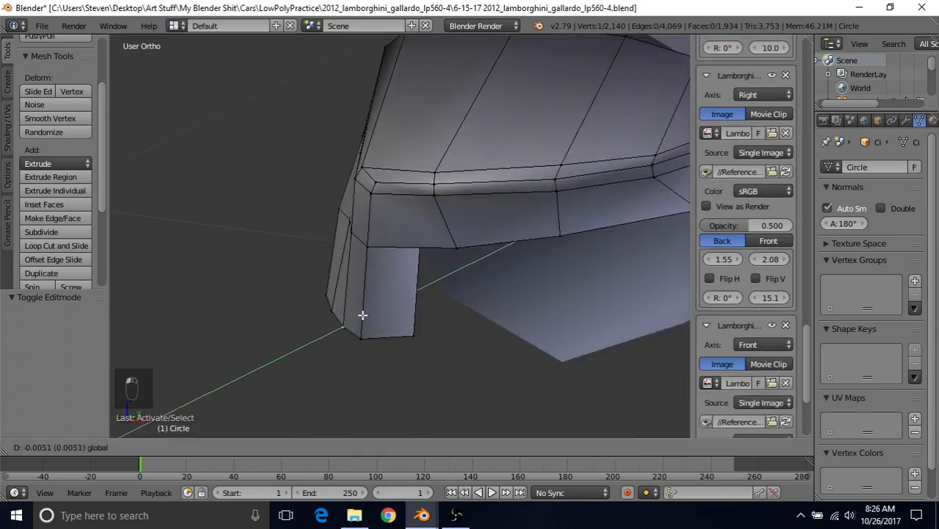
click(362, 315)
middle_drag(362, 315, 472, 235)
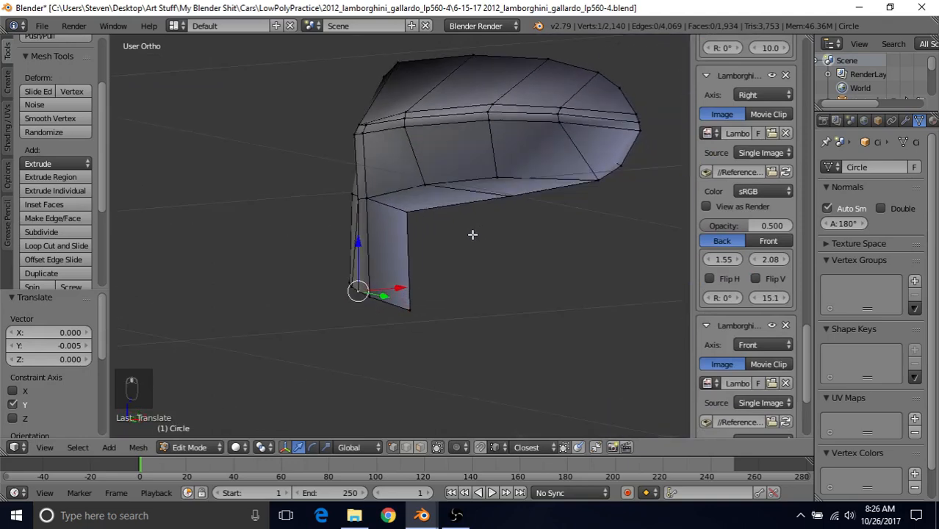
Step: Add two centred loop cuts along the arm's side face, continuing across the housing's underside
scroll(472, 234, up, 2)
middle_drag(452, 281, 443, 283)
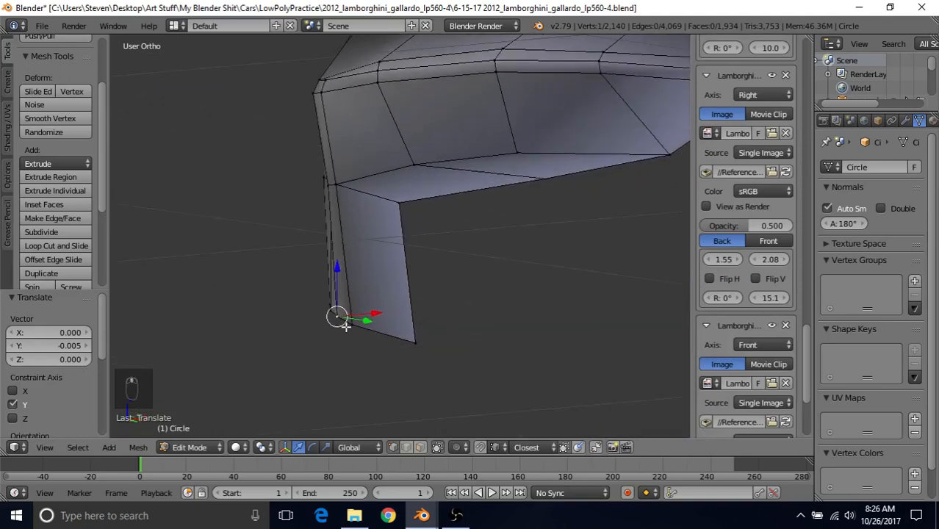
key(ctrl+r)
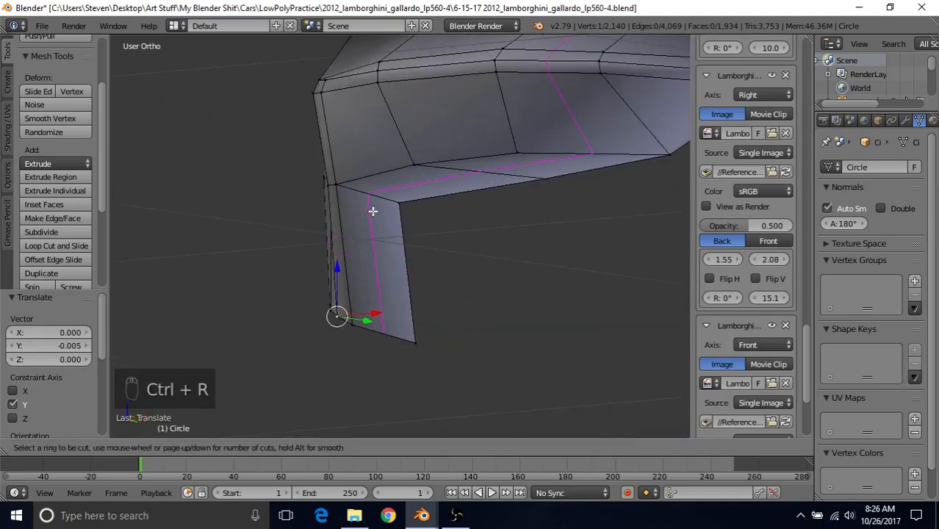
scroll(372, 211, up, 1)
click(373, 211)
right_click(371, 211)
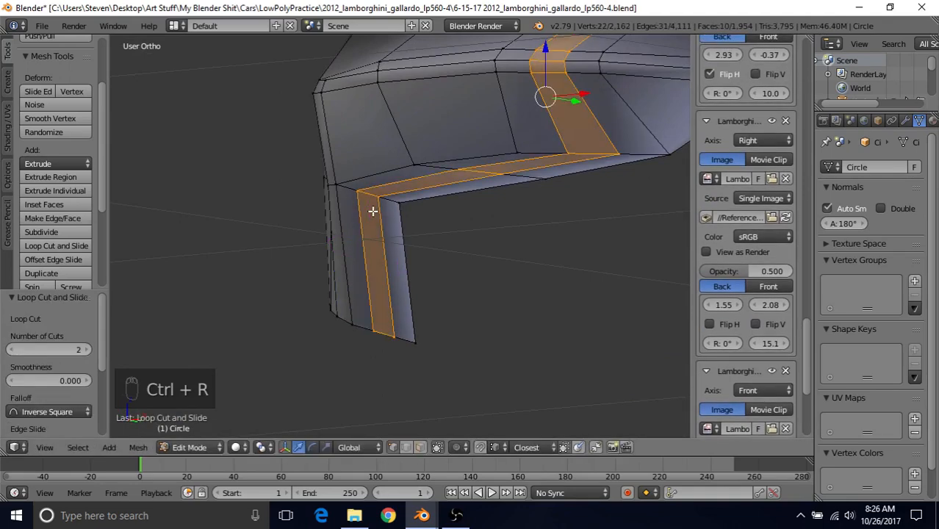
Step: Nudge the four vertices of the strip between the arm's new side cuts slightly to round that side of the arm
right_click(363, 205)
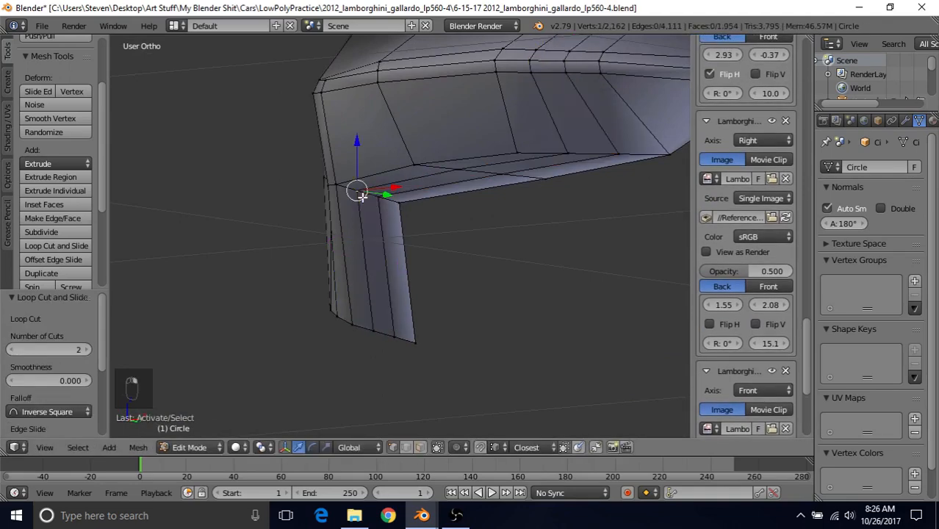
shift+right_click(363, 321)
shift+right_click(398, 336)
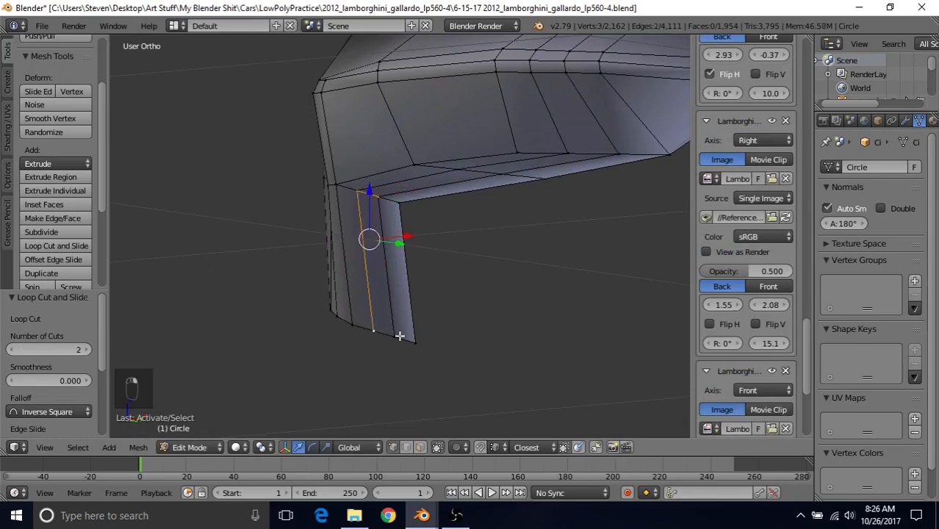
middle_drag(434, 303, 491, 345)
scroll(481, 310, up, 2)
drag(461, 317, 467, 323)
middle_drag(468, 324, 421, 300)
drag(411, 294, 409, 293)
key(Tab)
middle_drag(409, 293, 383, 191)
key(Tab)
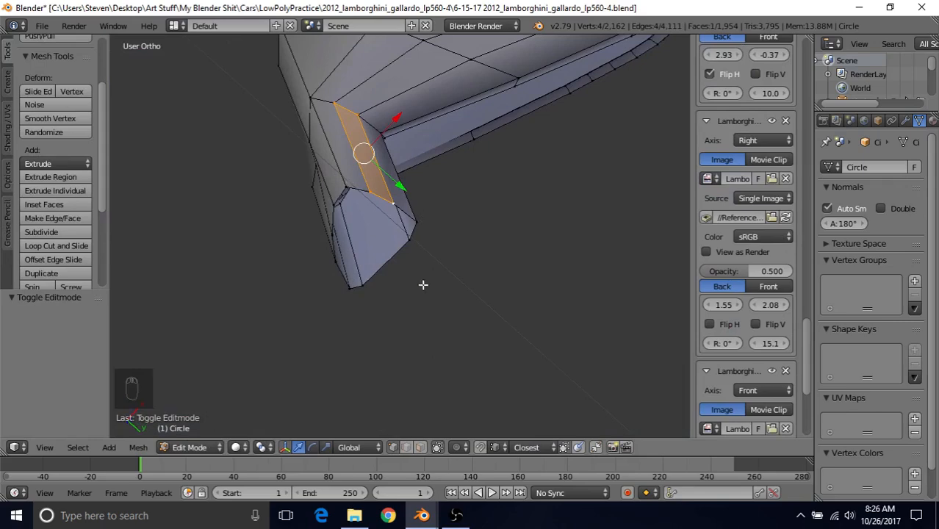
Step: Add two centred loop cuts lengthwise along the mirror arm's rear face, below the mirror glass
middle_drag(423, 281, 488, 199)
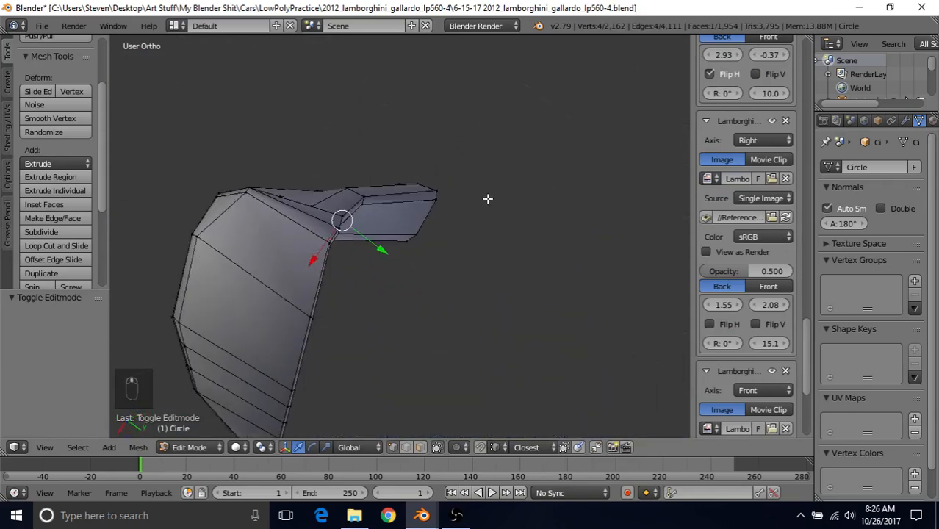
middle_drag(340, 178, 416, 169)
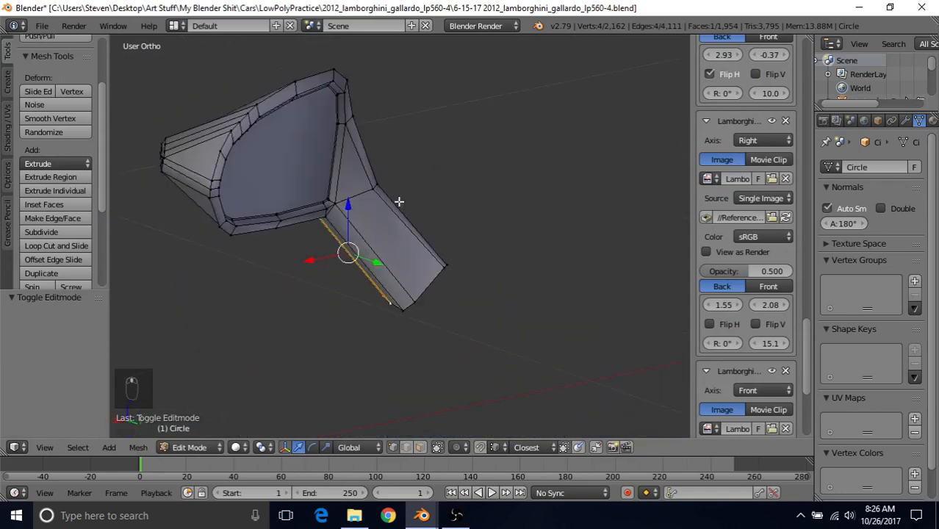
middle_drag(400, 201, 471, 267)
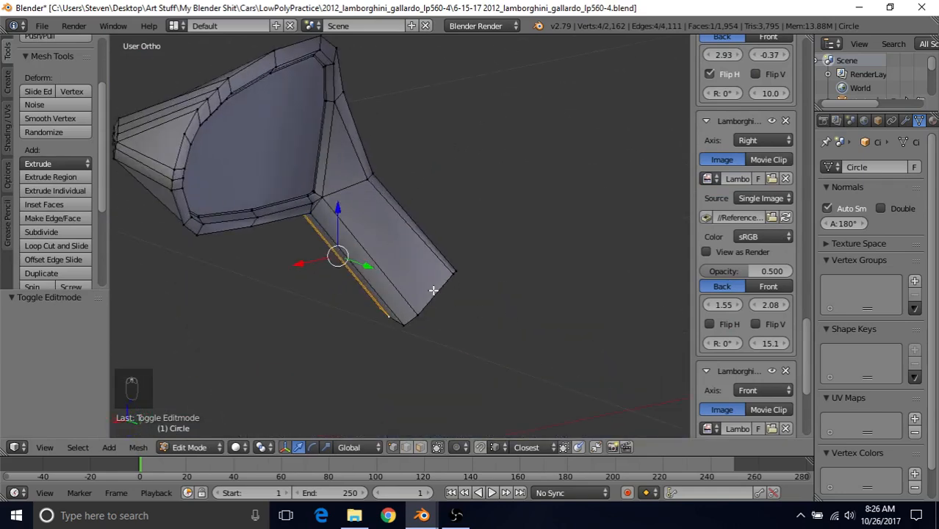
key(ctrl+r)
scroll(352, 197, up, 2)
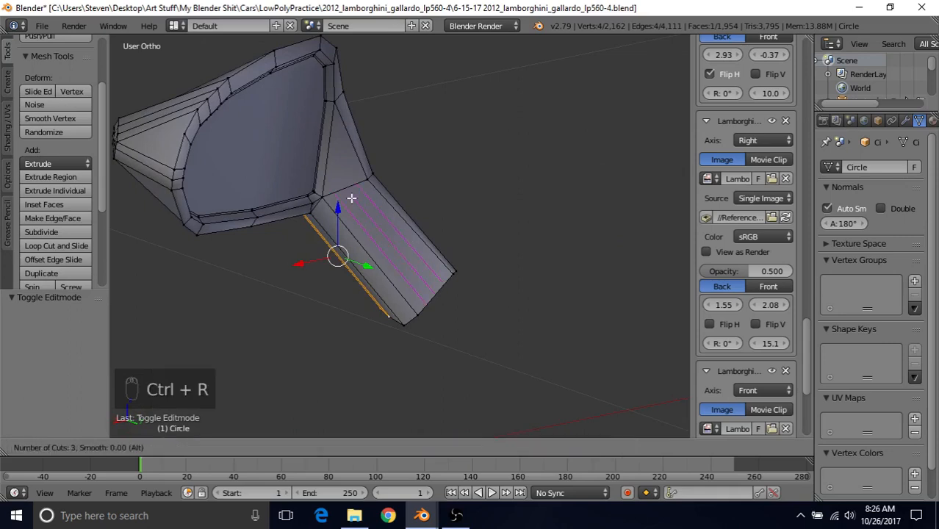
click(351, 198)
right_click(351, 197)
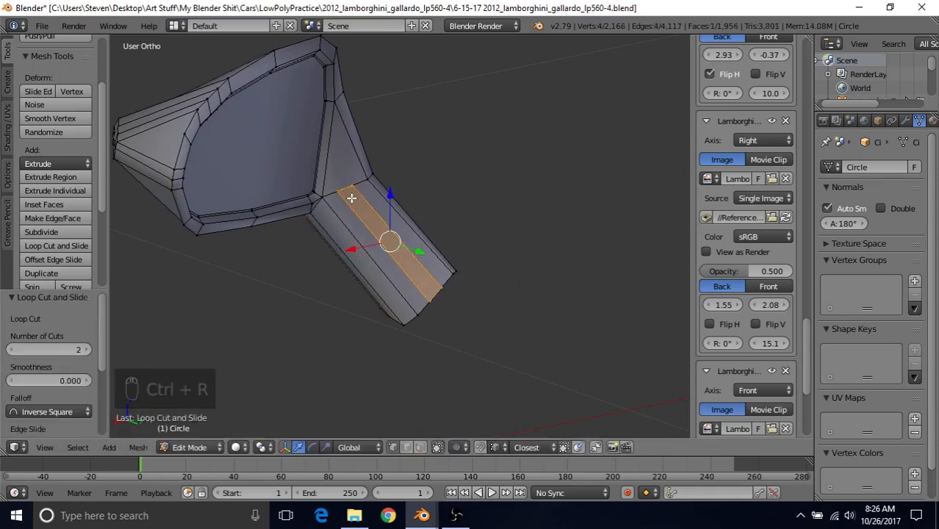
Step: Move the two lower end vertices of the rear-face cuts slightly along Y and check the arm's shading
middle_drag(383, 261, 460, 290)
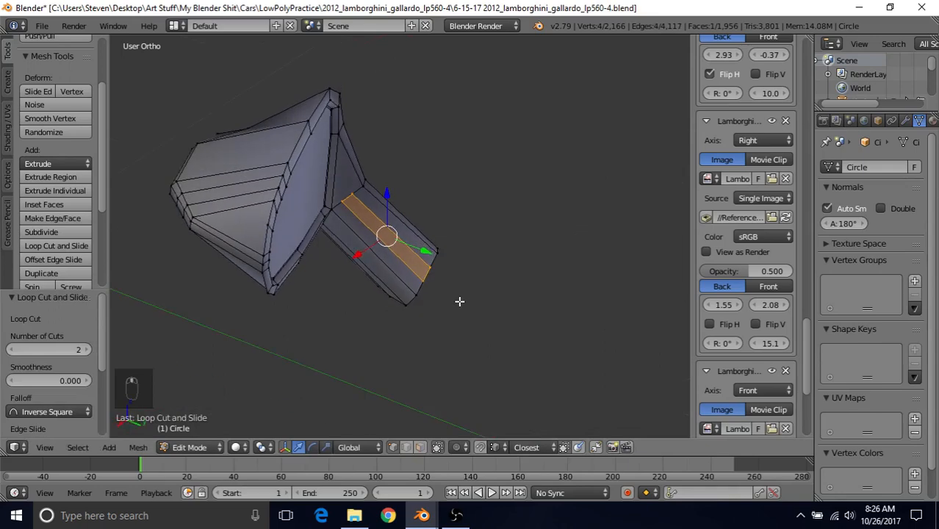
scroll(457, 294, up, 4)
right_click(449, 295)
shift+right_click(449, 296)
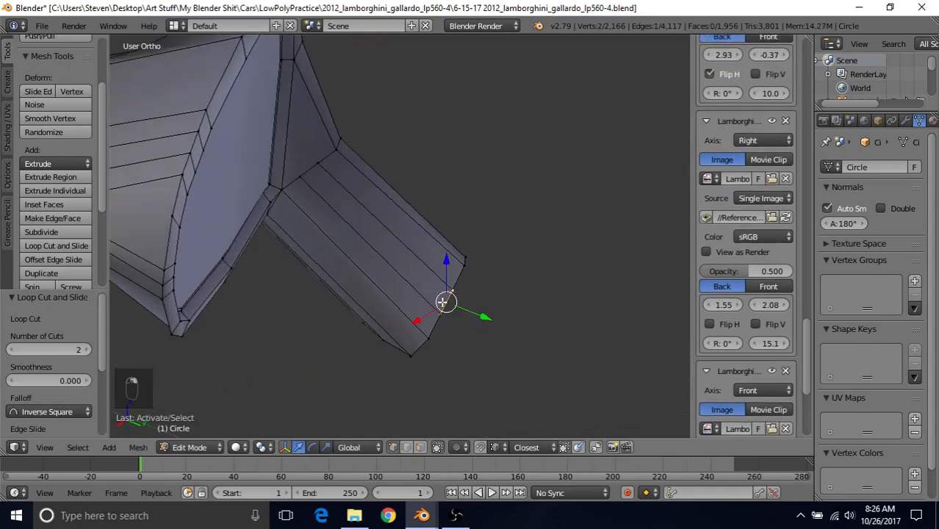
middle_drag(450, 274, 475, 301)
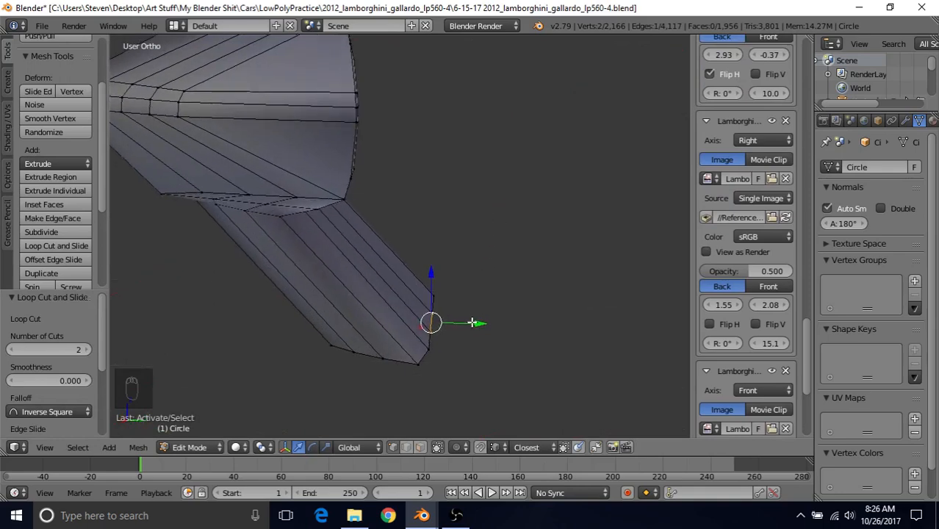
drag(473, 323, 477, 326)
middle_drag(477, 326, 313, 215)
key(Tab)
key(Tab)
Step: Shift the two rear end vertices a further 0.002 along Y at the arm's open end
scroll(512, 302, up, 3)
middle_drag(511, 303, 412, 274)
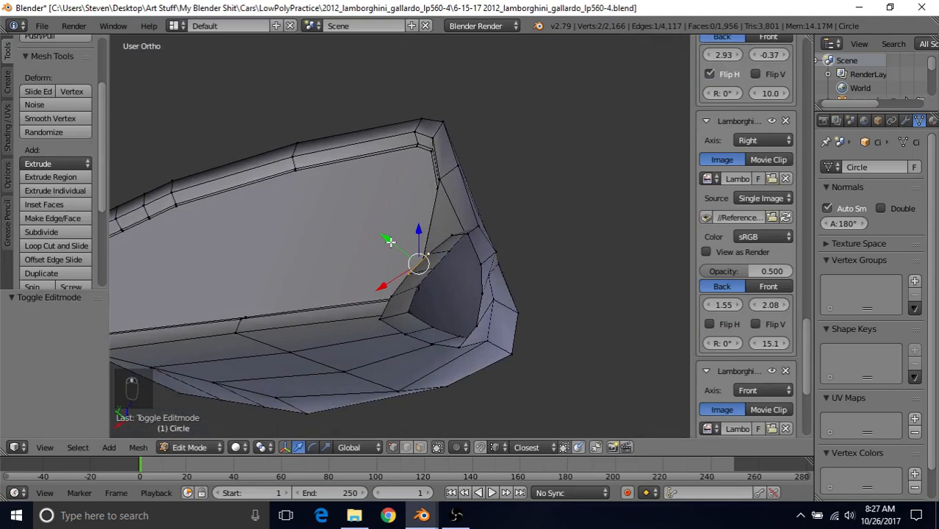
drag(389, 242, 389, 241)
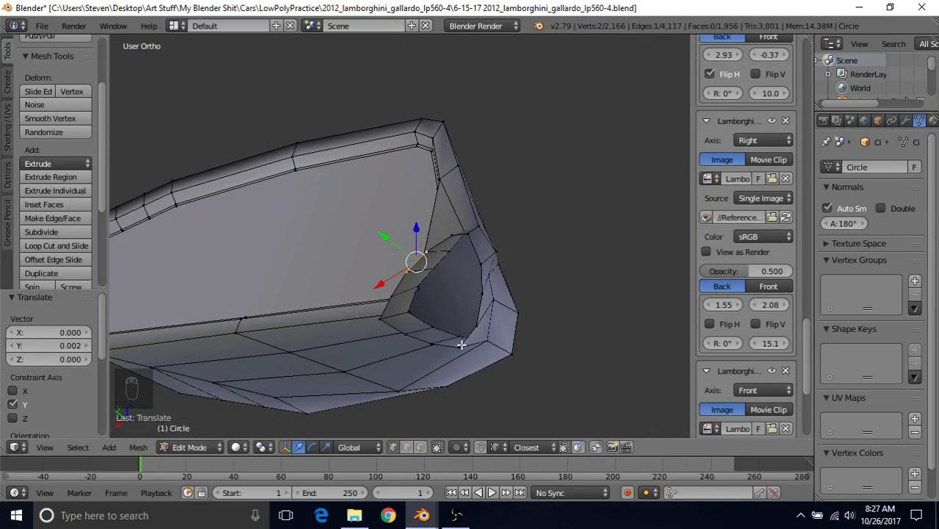
Step: Move a single vertex on the front side of the arm's open end about 0.0006 along Y
right_click(475, 324)
drag(450, 304, 481, 299)
scroll(480, 313, down, 2)
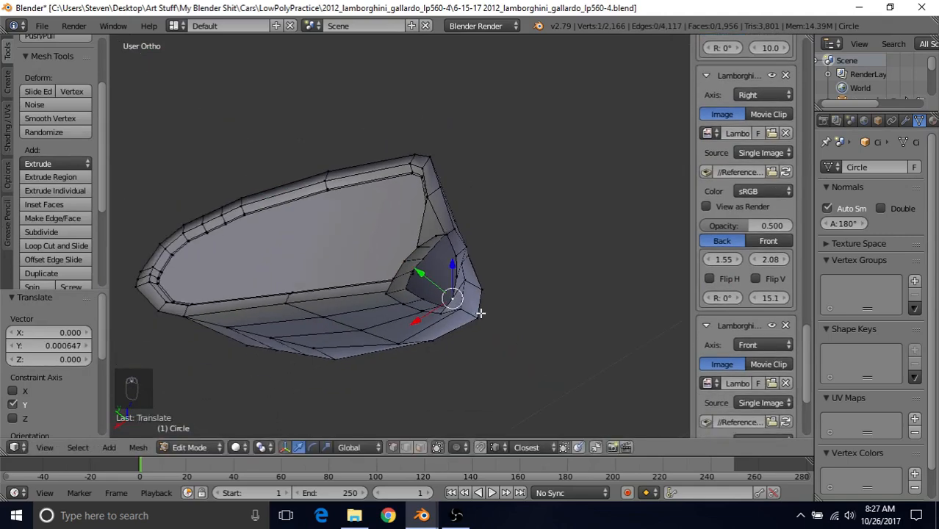
scroll(418, 265, down, 1)
Step: Inspect the shading of the rounded mirror arm and housing against the car body in Object Mode
key(Tab)
middle_drag(428, 225, 504, 344)
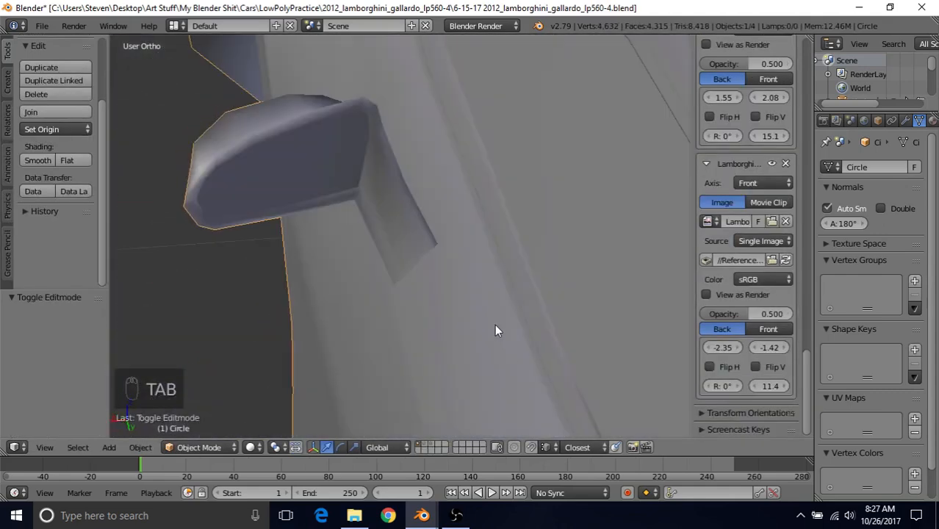
middle_drag(424, 315, 378, 179)
key(Tab)
key(Tab)
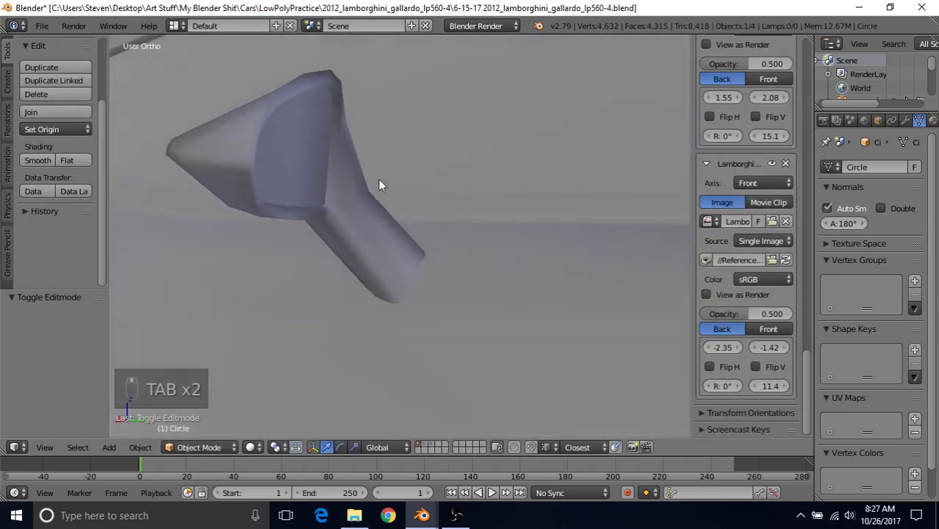
Step: Move the two vertices at the outer top of the mirror arm, where it meets the housing, slightly along Y and check the shading
scroll(378, 182, up, 2)
key(Tab)
right_click(353, 163)
shift+right_click(350, 175)
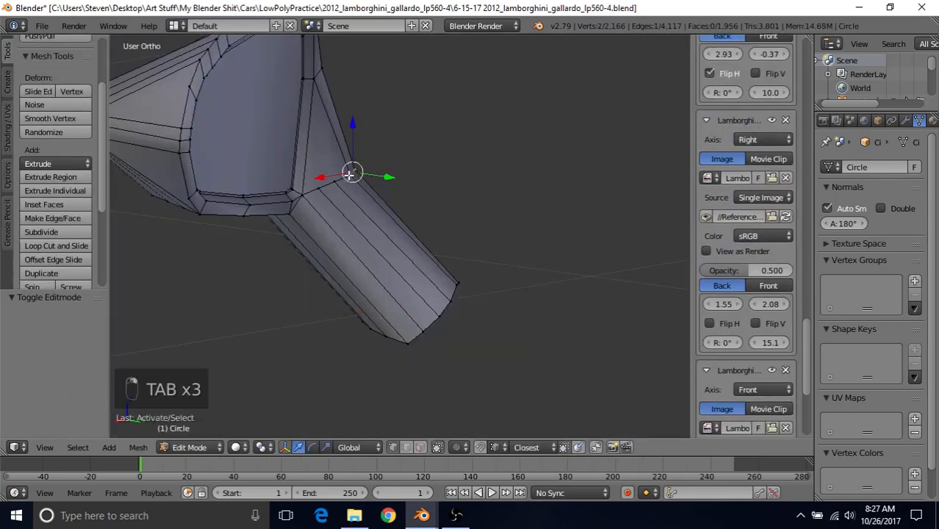
middle_drag(377, 182, 411, 196)
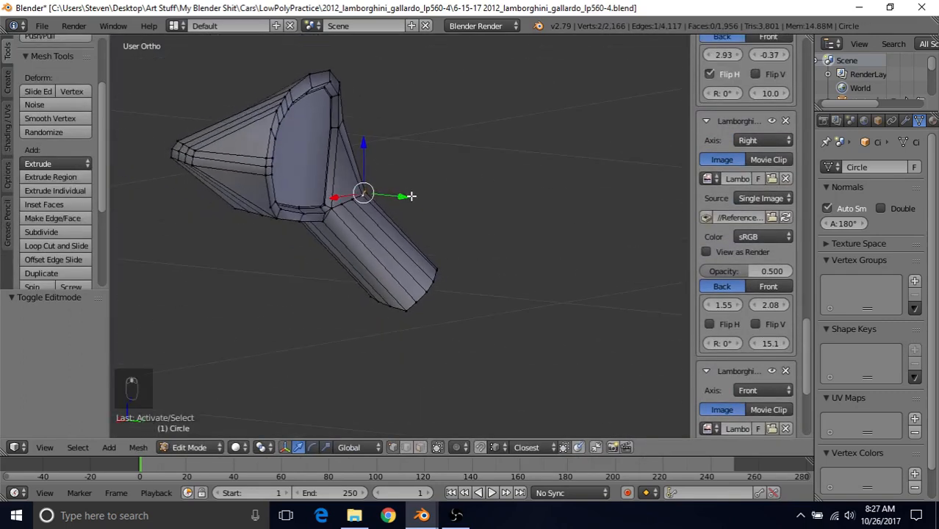
drag(397, 196, 416, 194)
key(Tab)
scroll(413, 236, down, 3)
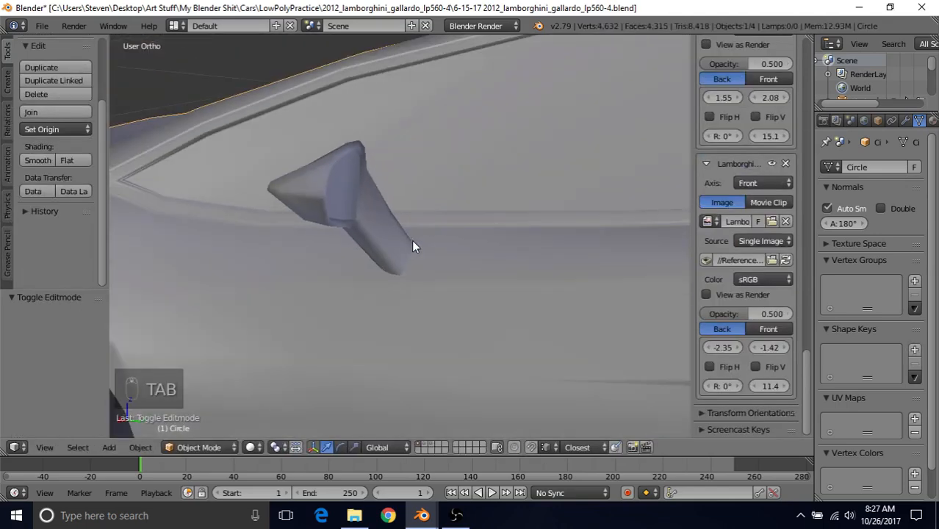
Step: Shift the same two upper arm vertices by -0.010 along Y
middle_drag(414, 240, 435, 216)
key(Tab)
scroll(435, 217, up, 3)
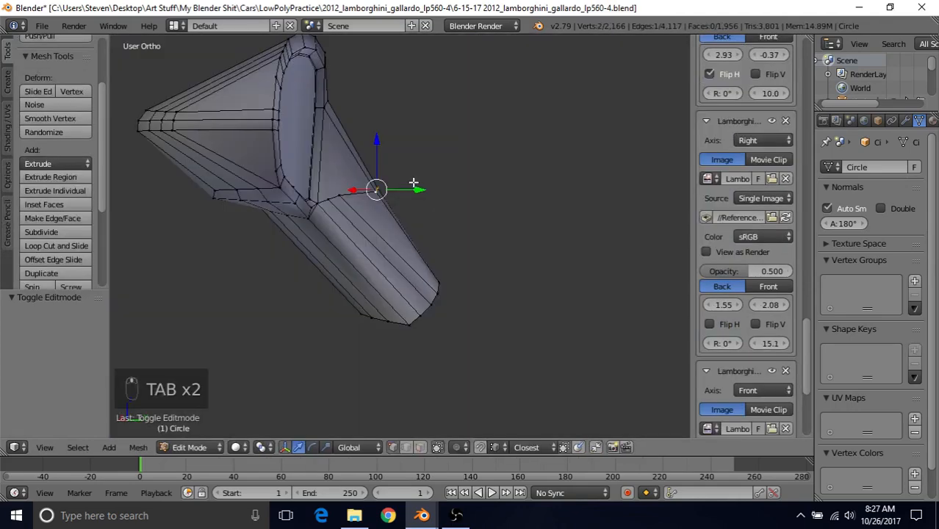
key(g)
key(y)
drag(399, 191, 398, 188)
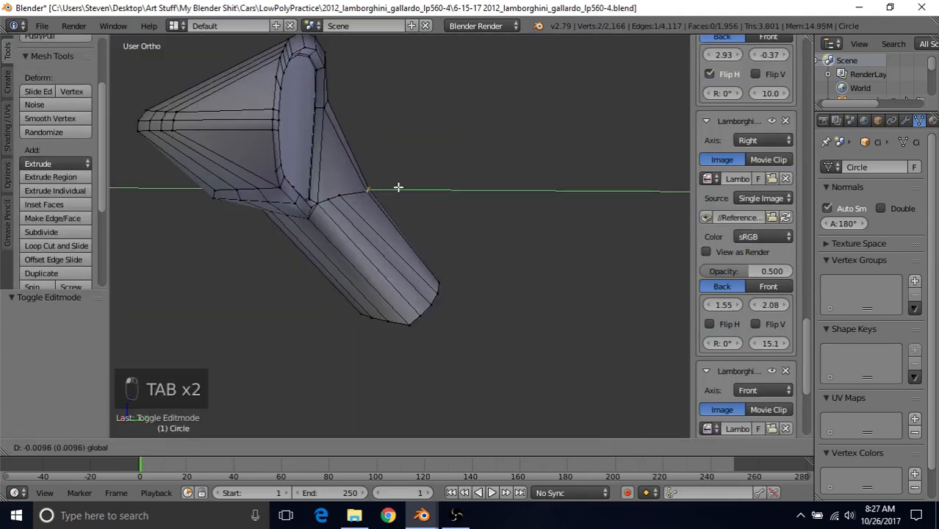
click(398, 187)
middle_drag(388, 189, 389, 199)
scroll(374, 203, up, 2)
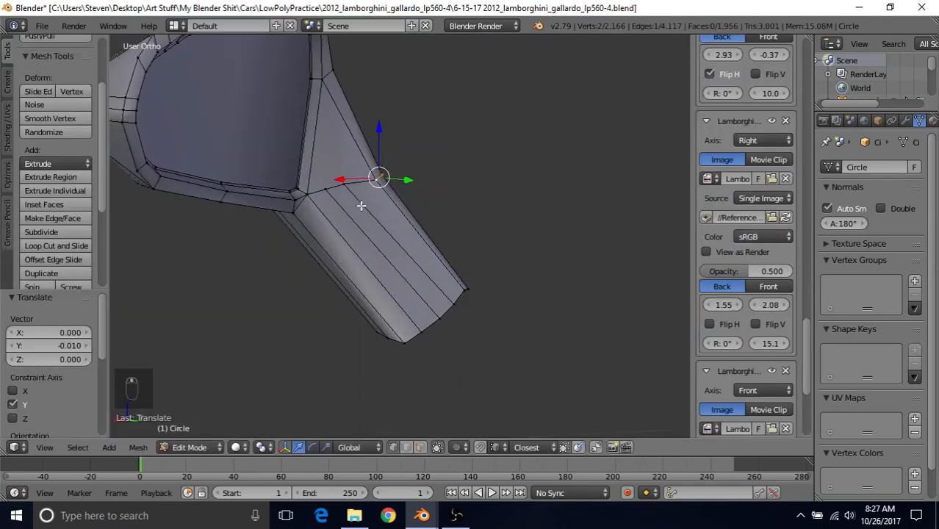
Step: Edge-slide the arm's outer top edge up toward the housing by a factor of about 0.52 and check the shading
shift+middle_drag(362, 163, 417, 232)
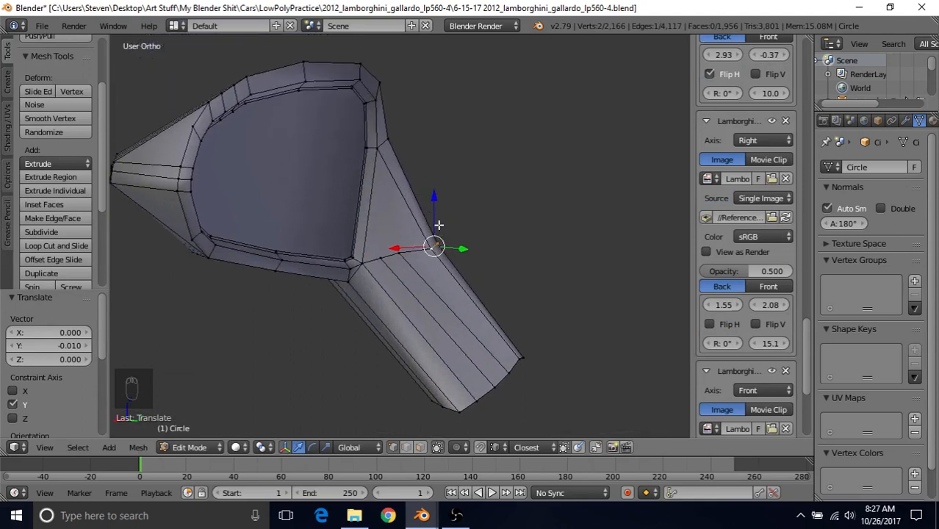
key(g)
key(g)
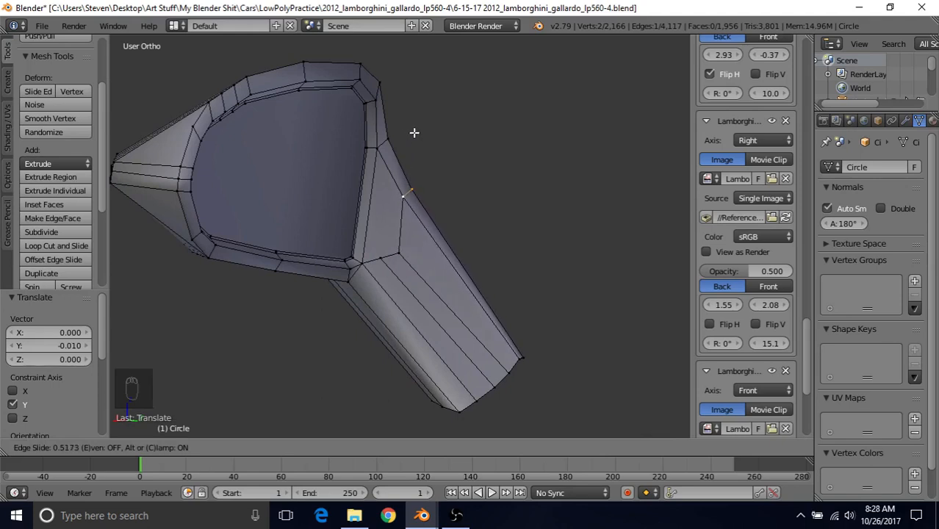
click(415, 129)
key(Tab)
scroll(413, 274, down, 7)
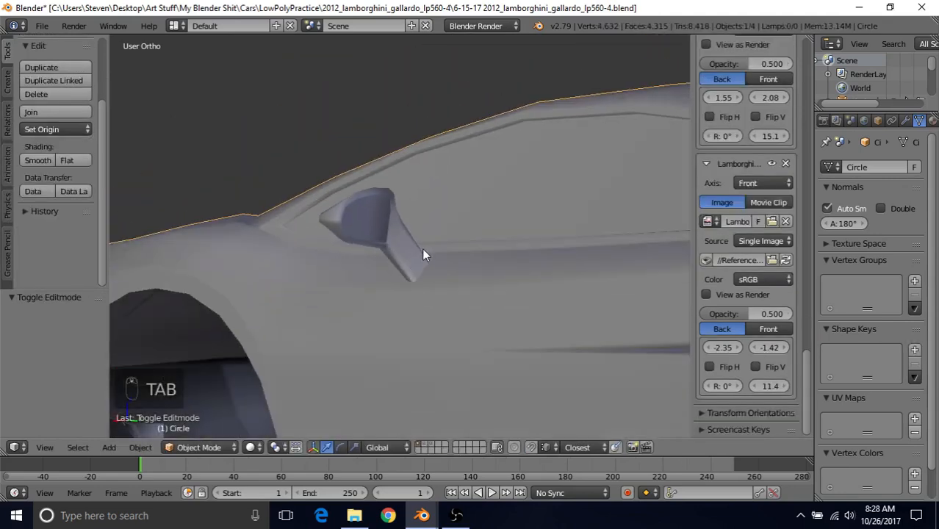
Step: Slide the front seam vertex next to the raised arm edge up toward the housing by a factor of 0.430
middle_drag(422, 248, 283, 212)
scroll(474, 246, up, 4)
key(Tab)
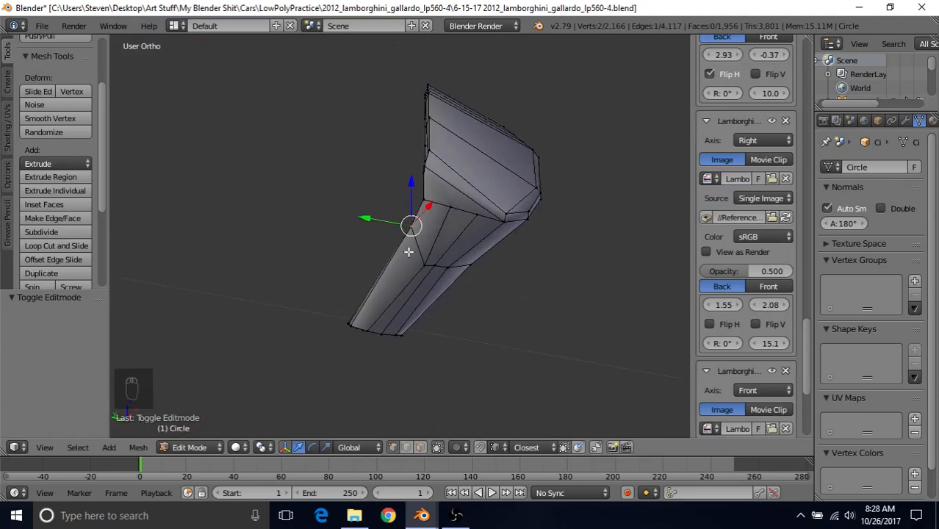
right_click(428, 219)
key(g)
key(g)
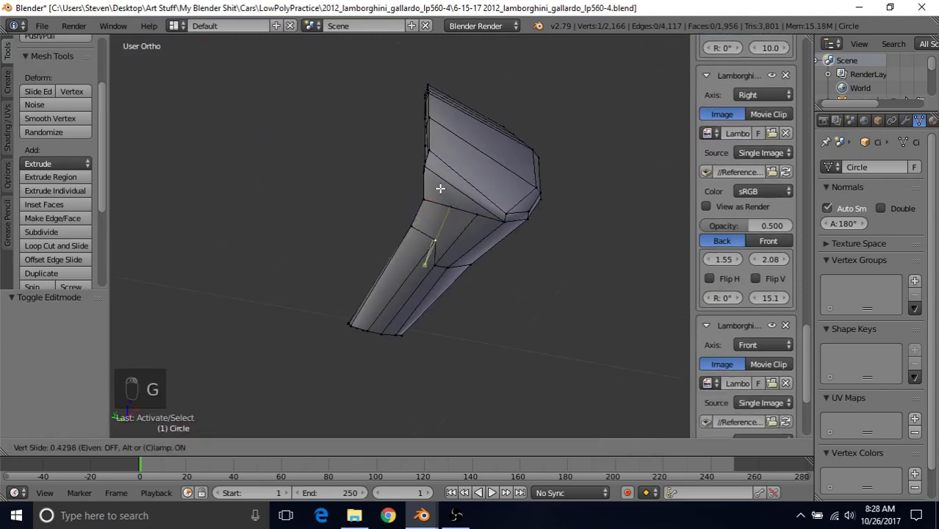
click(441, 189)
Step: Slide the next two front seam vertices toward the housing by factors of 0.342 and 0.248
middle_drag(464, 253, 435, 249)
right_click(435, 251)
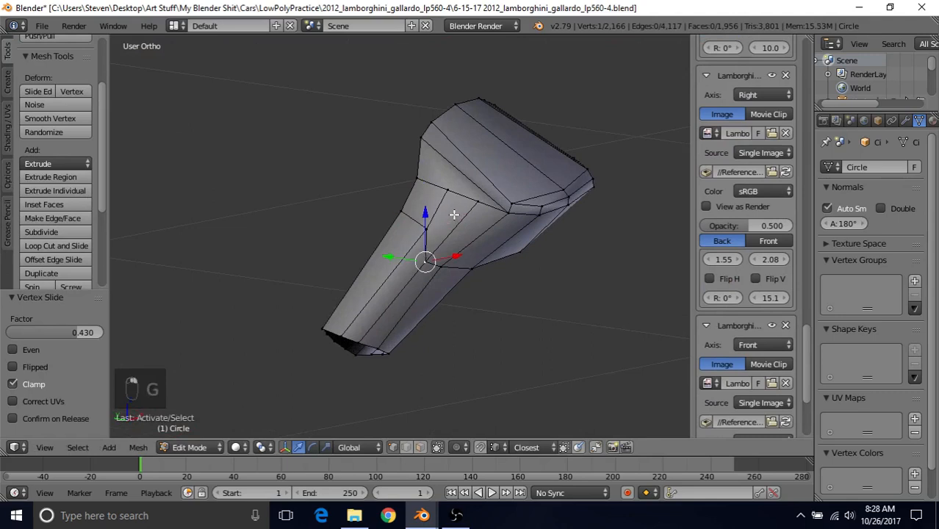
key(g)
key(g)
click(468, 195)
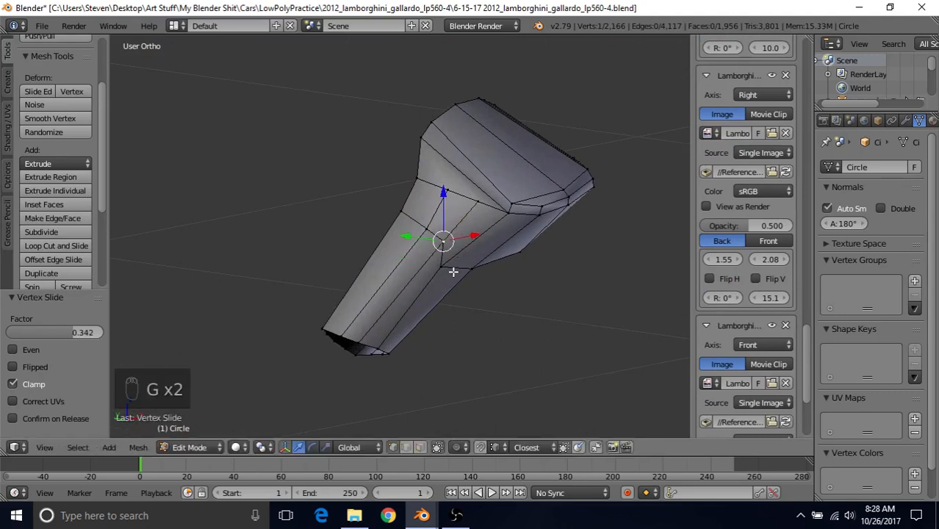
key(g)
key(g)
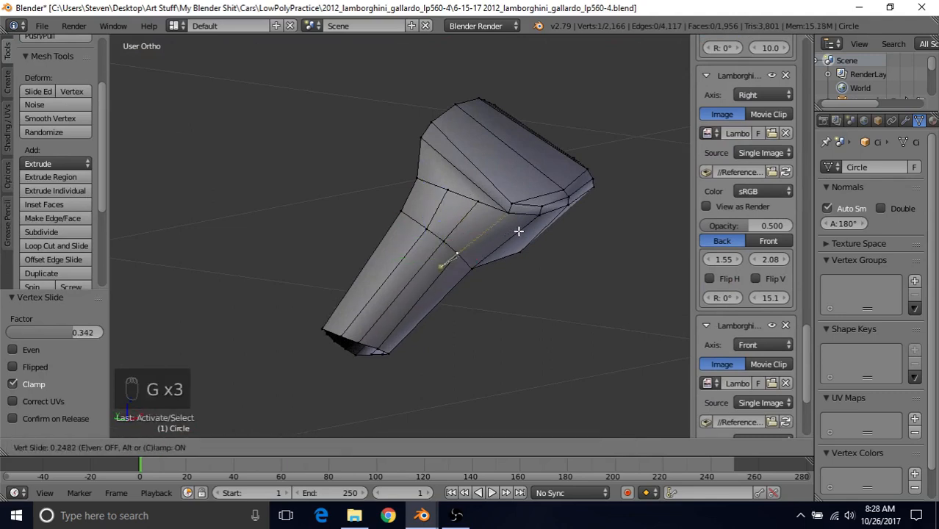
click(519, 231)
Step: Compare the mirror arm and its junction with the housing against the back-view reference photo
middle_drag(438, 274, 625, 248)
middle_drag(410, 226, 399, 253)
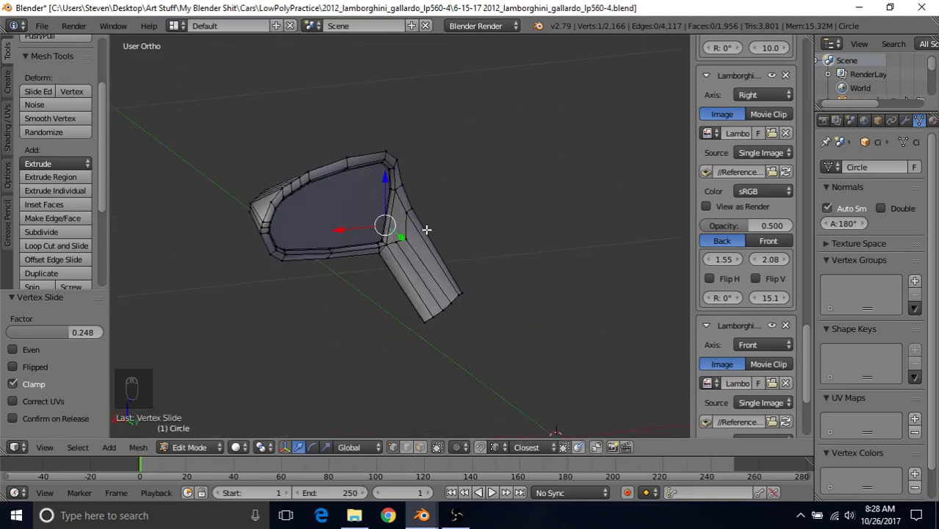
key(ctrl+KP_1)
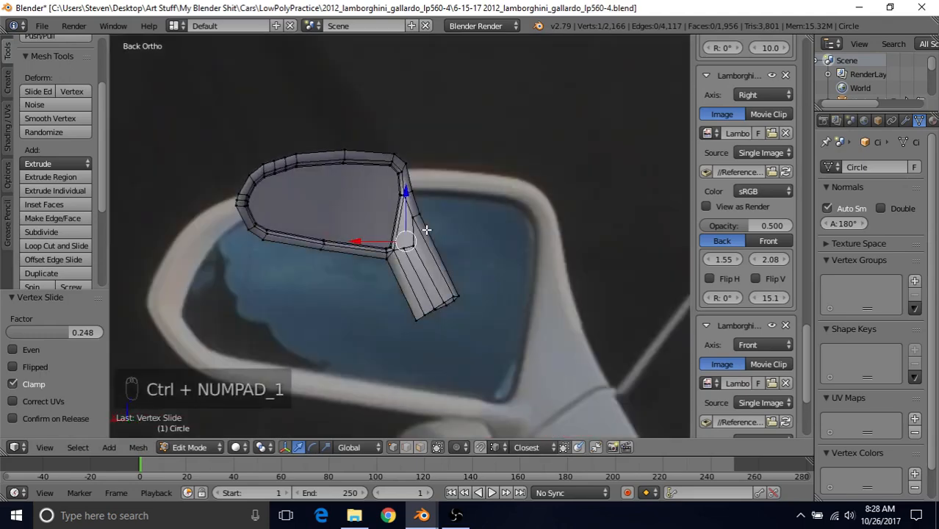
scroll(399, 276, down, 4)
shift+middle_drag(403, 255, 381, 225)
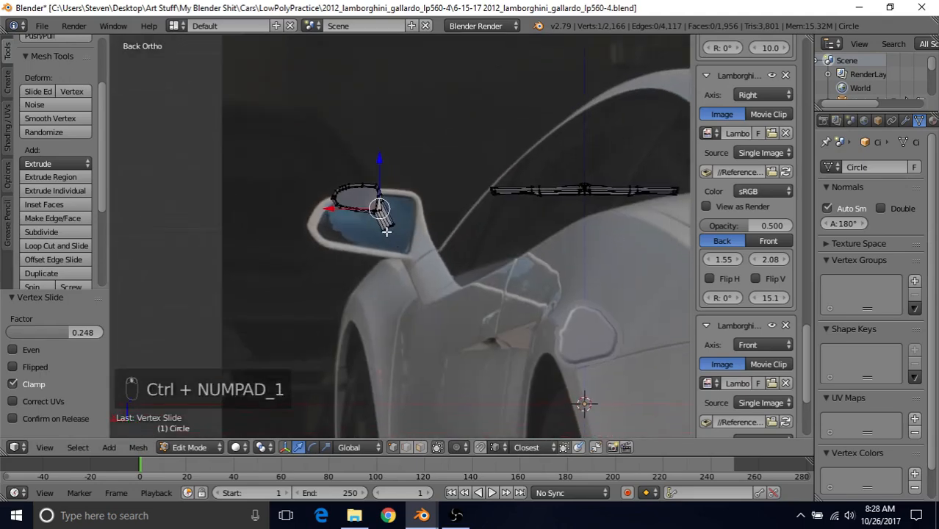
scroll(386, 247, up, 1)
scroll(386, 246, up, 5)
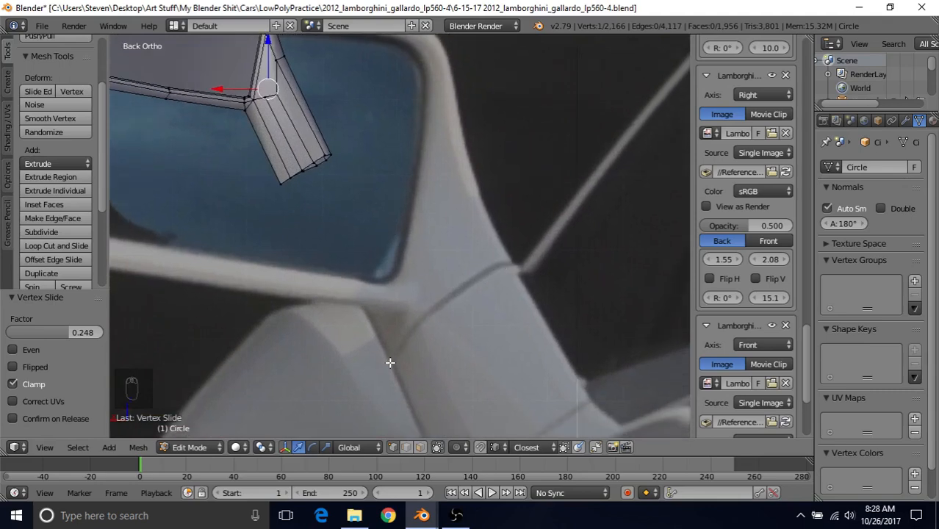
scroll(432, 321, down, 3)
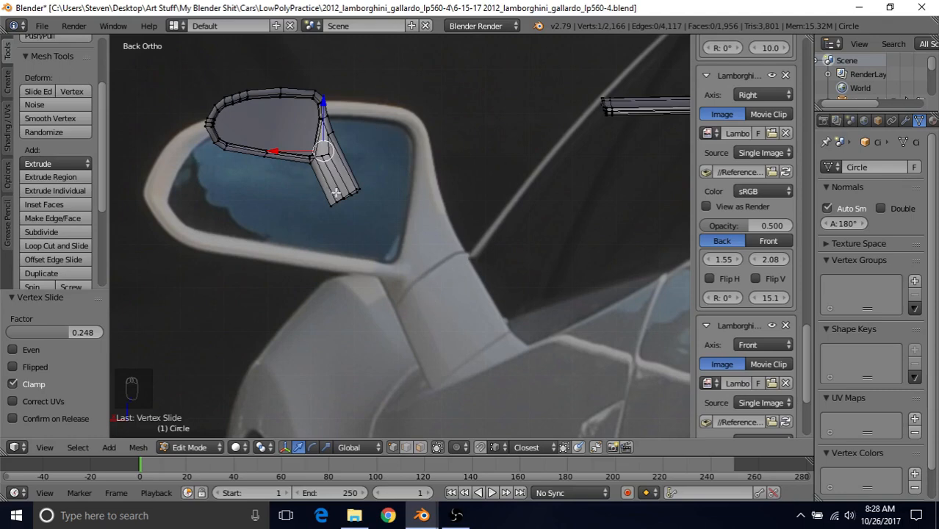
shift+middle_drag(455, 227, 537, 242)
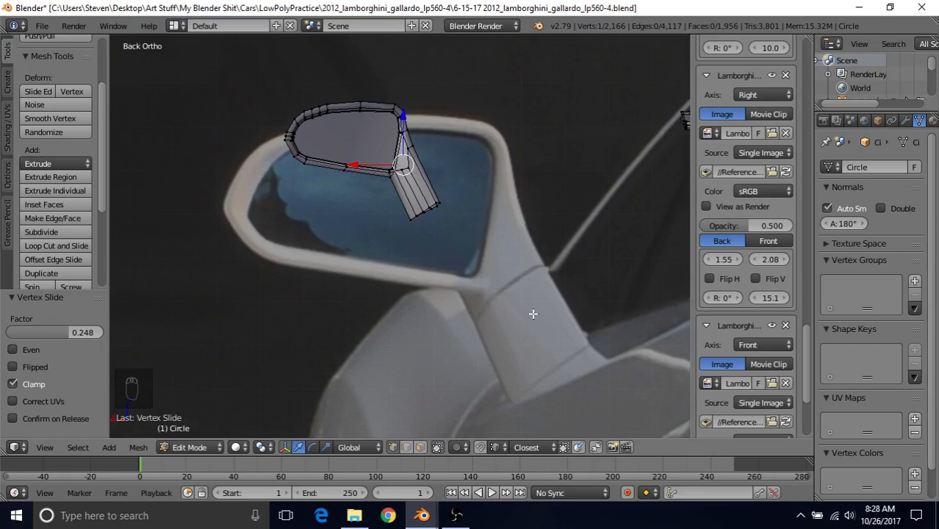
shift+middle_drag(448, 184, 485, 230)
scroll(534, 340, up, 3)
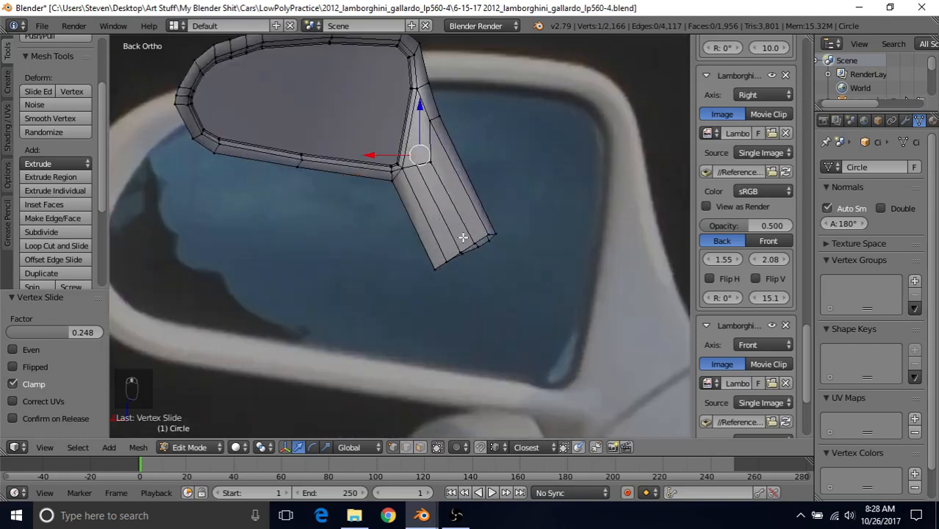
scroll(518, 261, down, 2)
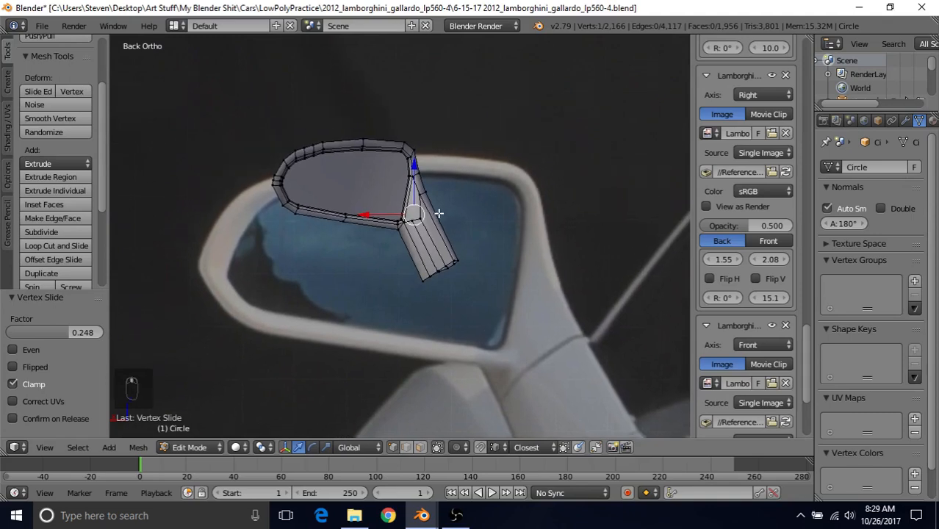
scroll(441, 209, up, 5)
scroll(455, 186, up, 2)
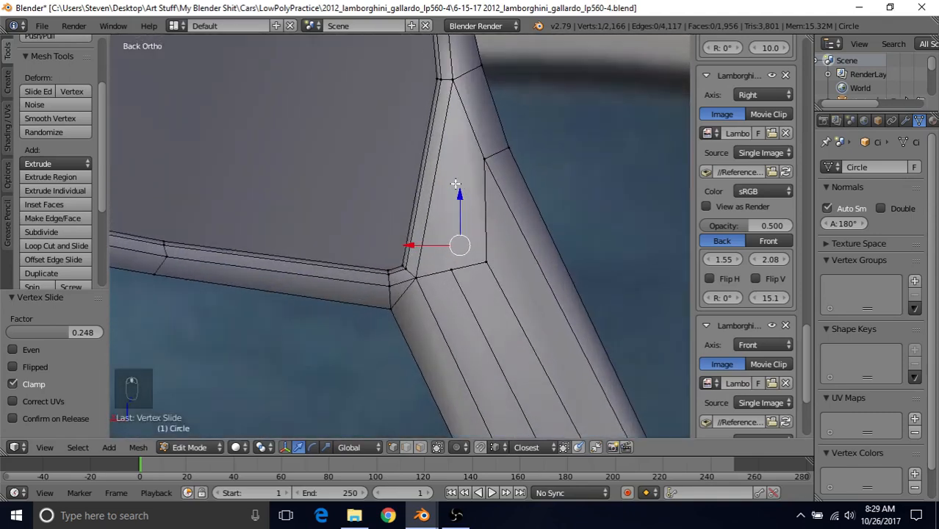
Step: Connect the two inner vertices of the arm's rear seam to the upper housing corner vertex with new edges
right_click(467, 250)
right_click(445, 274)
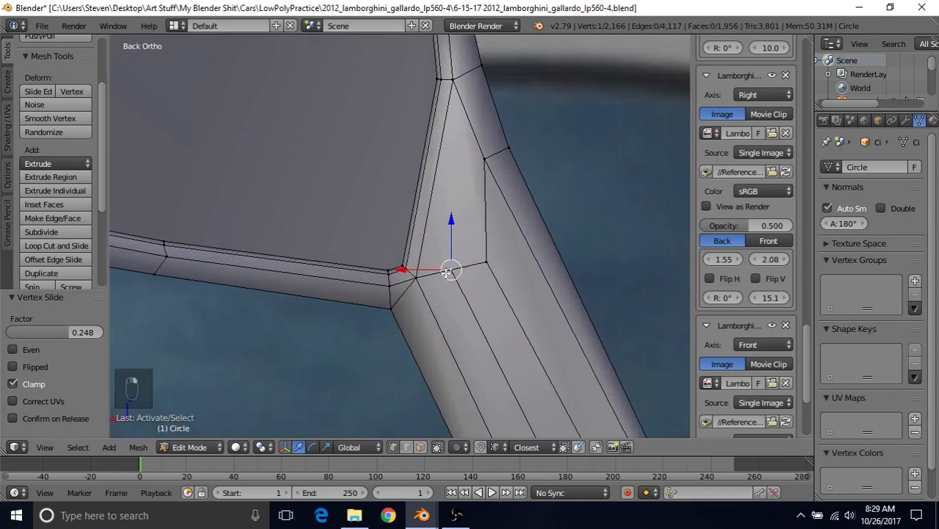
shift+right_click(453, 91)
shift+right_click(446, 79)
shift+right_click(455, 93)
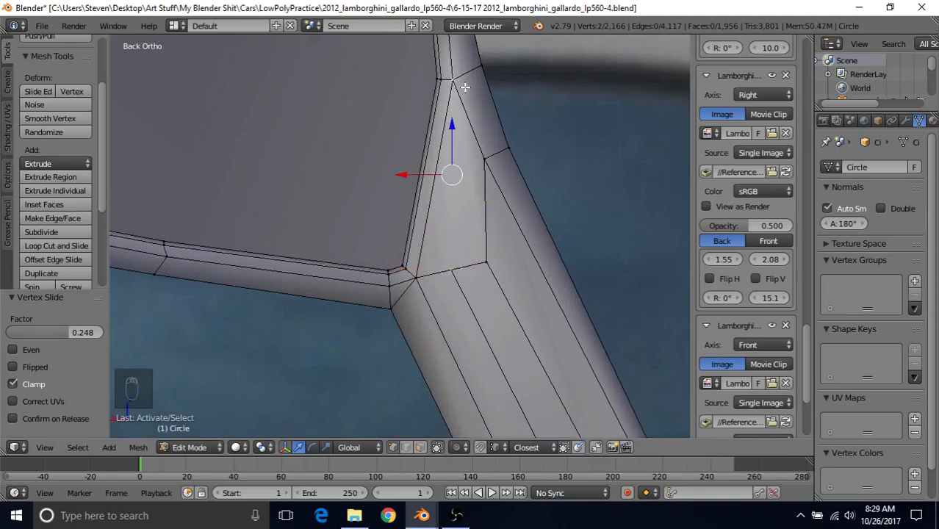
key(j)
key(j)
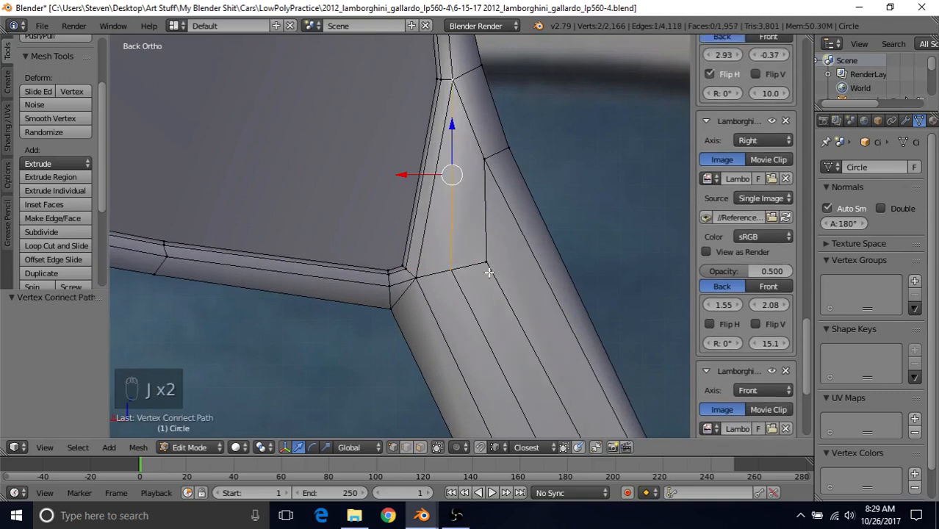
right_click(486, 262)
shift+right_click(455, 91)
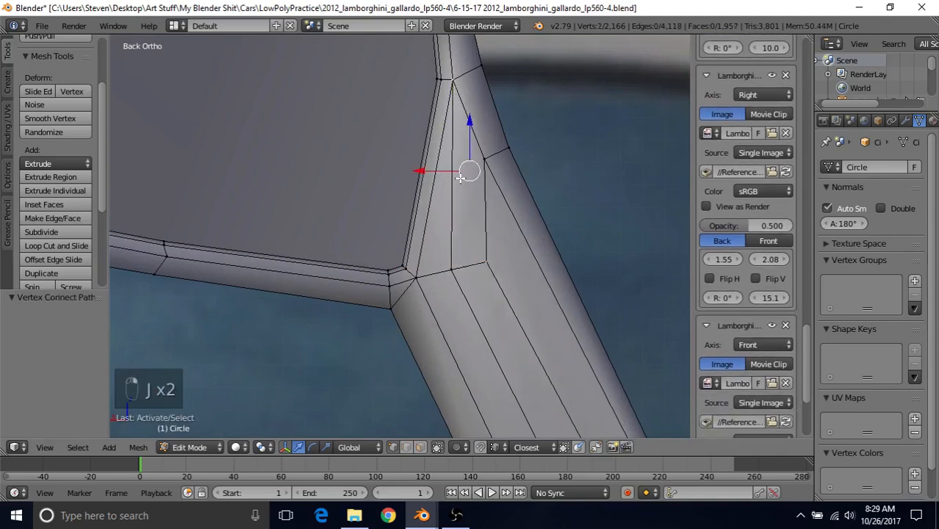
key(j)
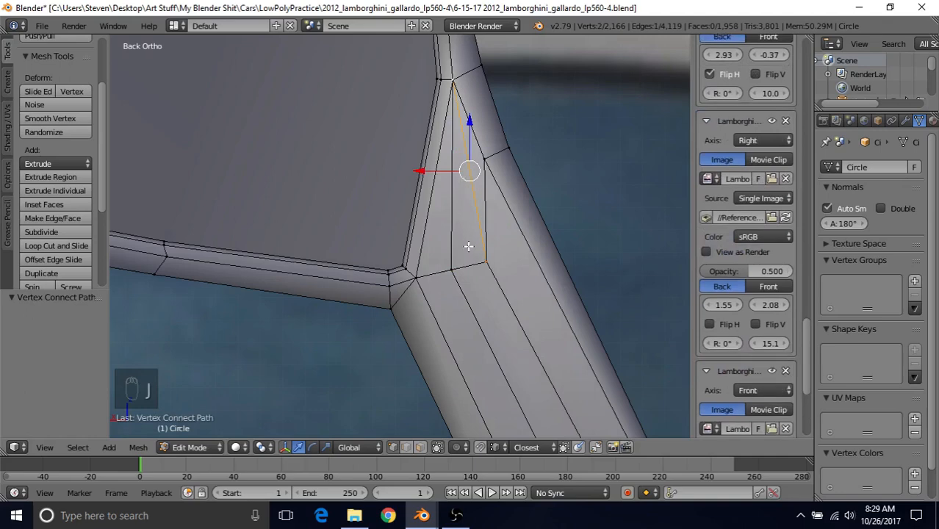
Step: Slide the two newly connected rear seam vertices up toward the housing corner by factors of 0.416 and 0.275
right_click(486, 263)
key(g)
key(g)
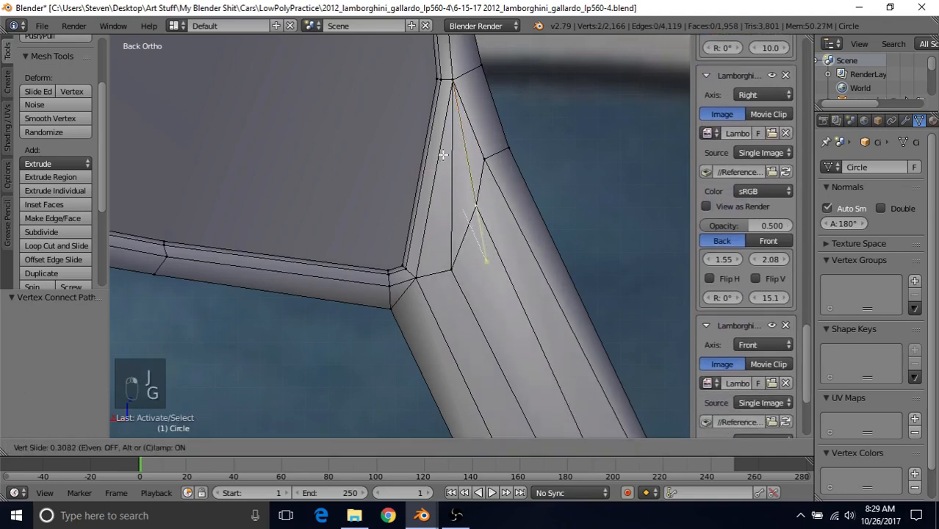
click(441, 146)
right_click(451, 269)
key(g)
key(g)
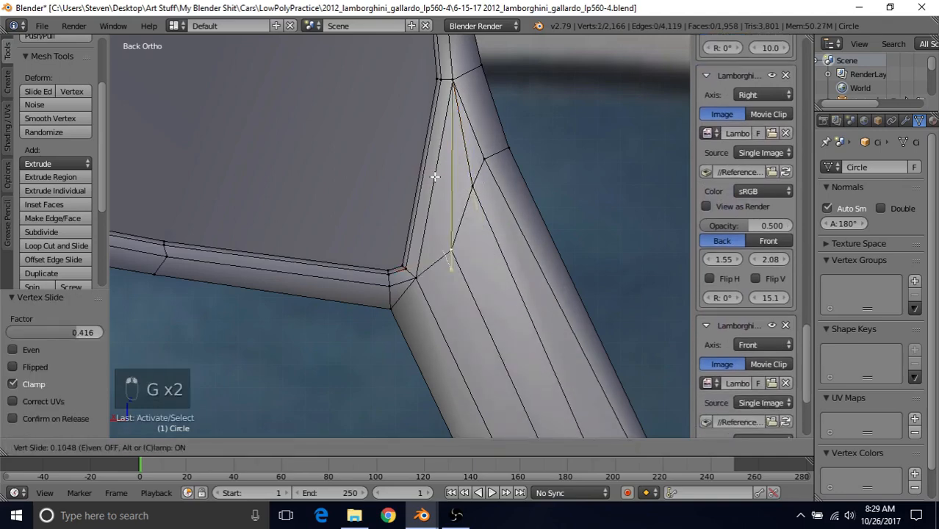
click(430, 148)
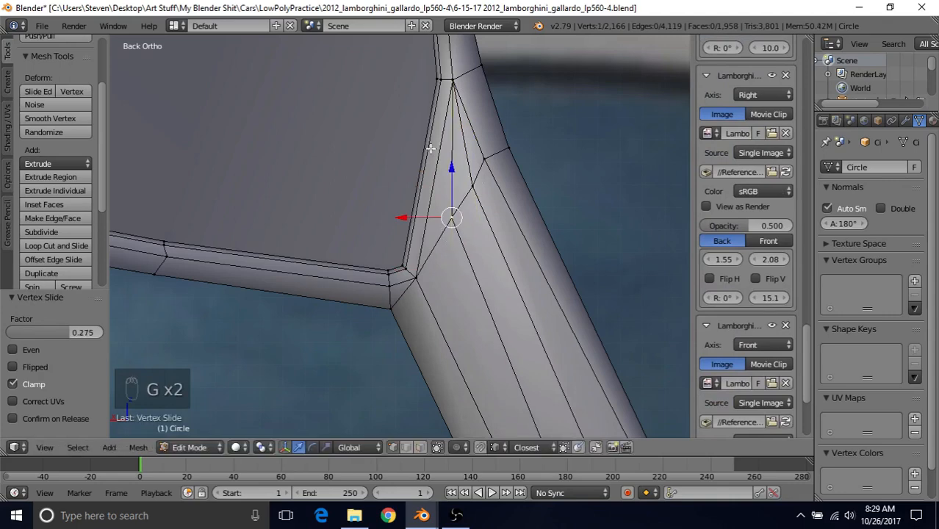
Step: Slide the outermost rear seam vertex slightly down the arm by a factor of 0.022
right_click(484, 154)
key(g)
key(g)
click(521, 197)
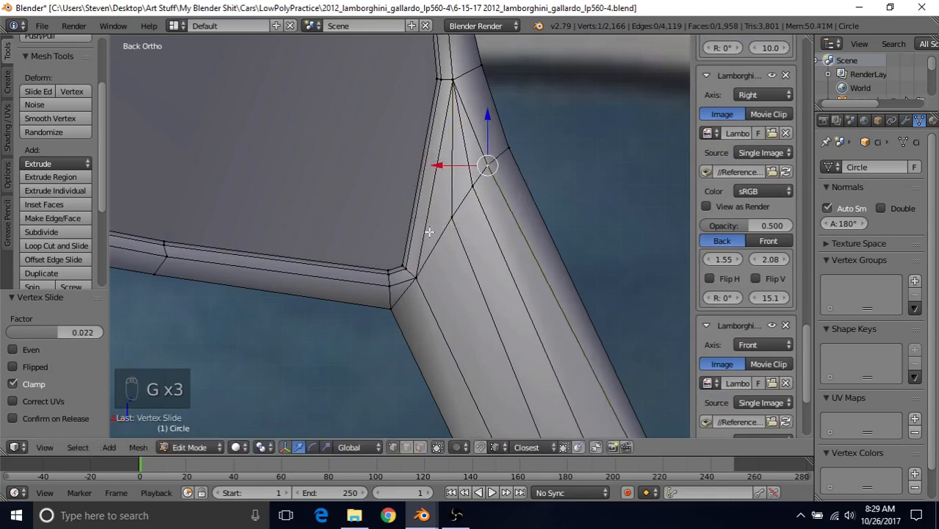
Step: Inspect the shading of the rear arm junction in Object Mode
scroll(469, 285, down, 3)
key(Tab)
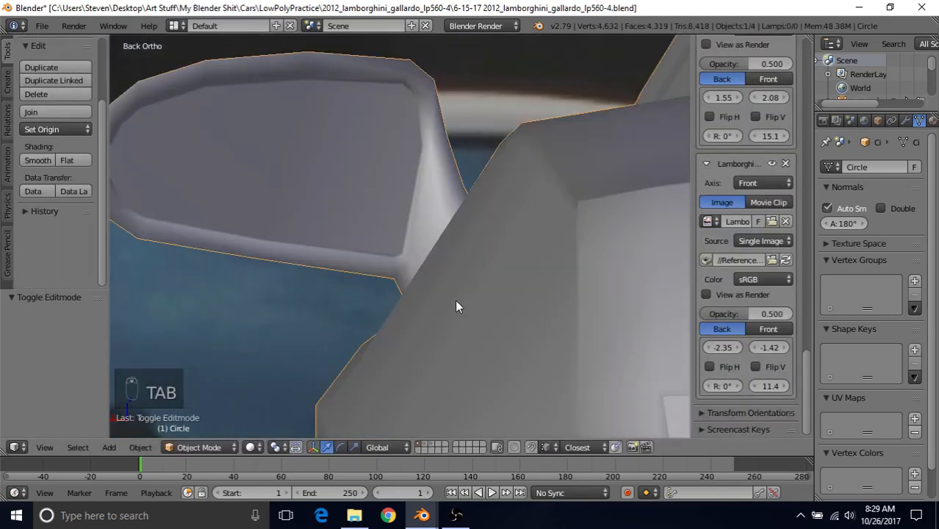
scroll(455, 299, down, 1)
middle_drag(454, 288, 473, 300)
scroll(467, 296, up, 6)
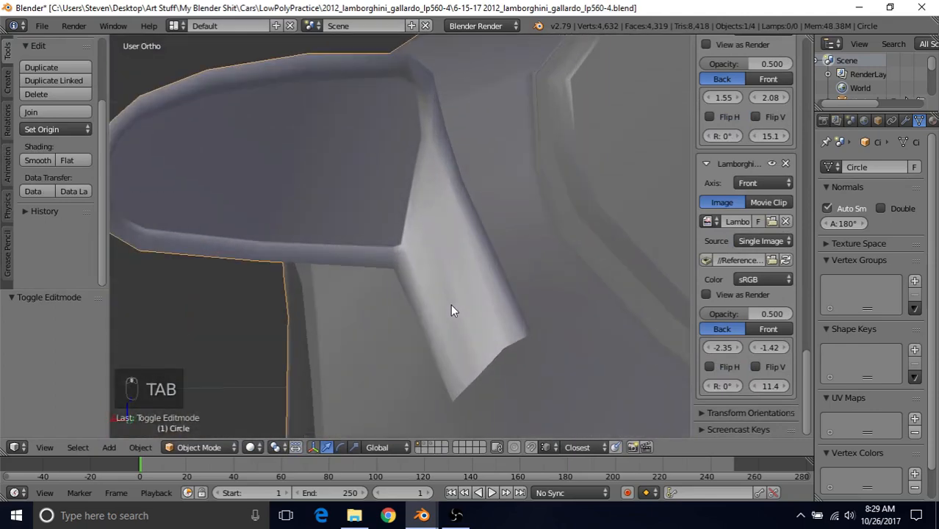
key(Tab)
scroll(438, 297, down, 4)
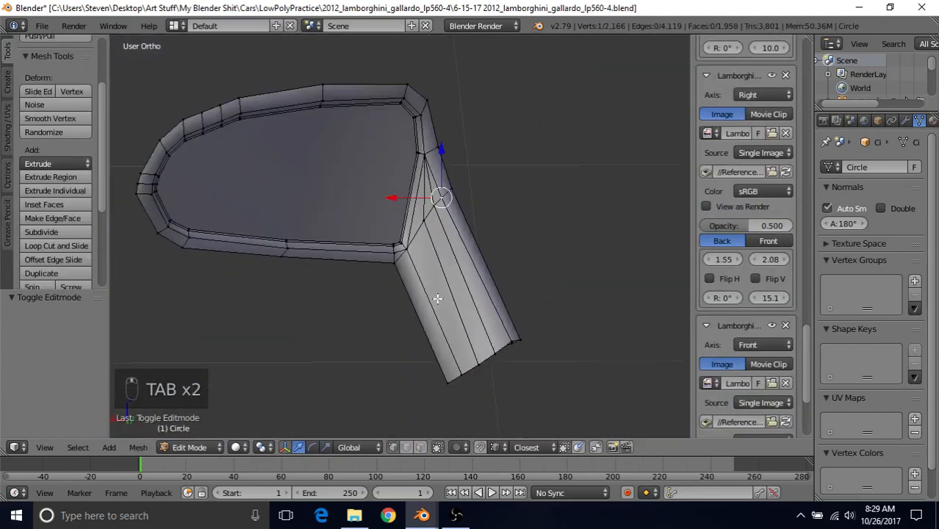
Step: Examine the mirror's shading and the housing's outer rim from several angles in Object Mode and Edit Mode
key(Tab)
scroll(437, 298, down, 2)
middle_drag(437, 298, 509, 260)
key(Tab)
scroll(470, 250, up, 2)
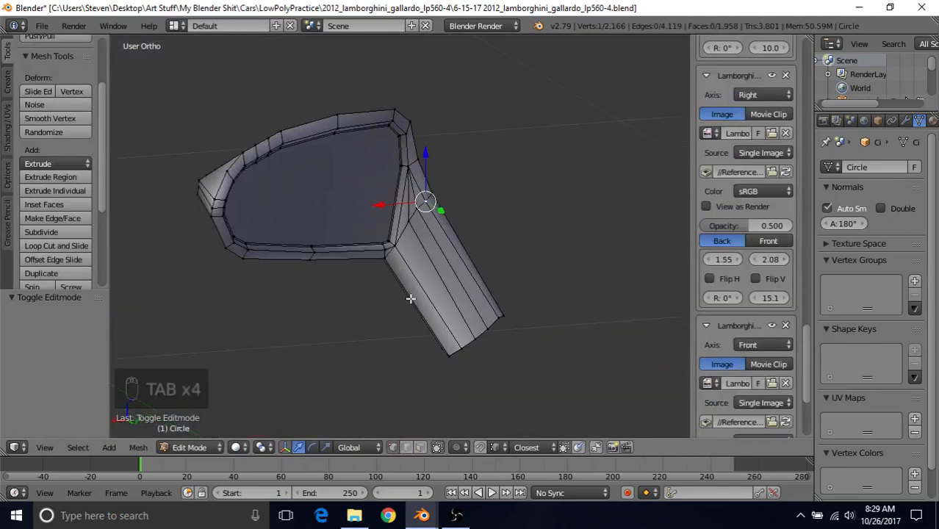
middle_drag(418, 283, 446, 223)
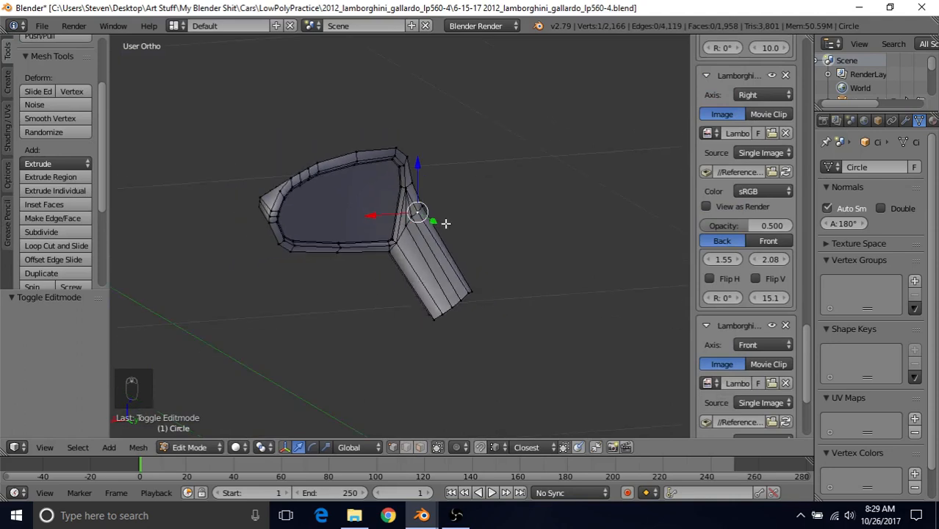
middle_drag(333, 197, 445, 230)
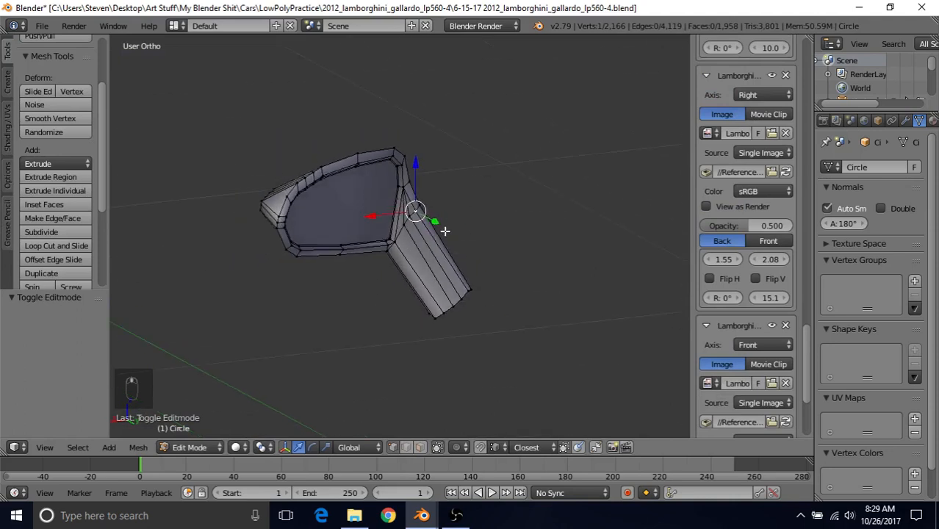
middle_drag(356, 222, 403, 177)
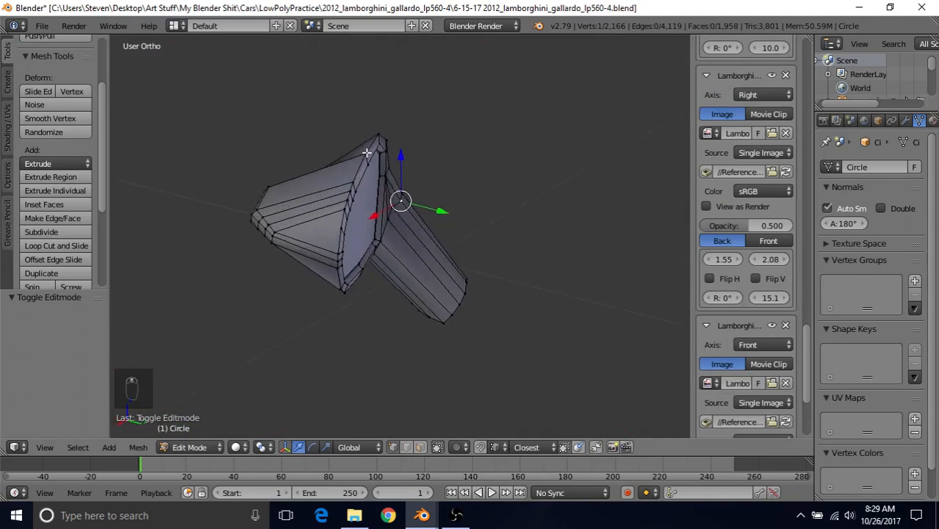
middle_drag(436, 141, 427, 142)
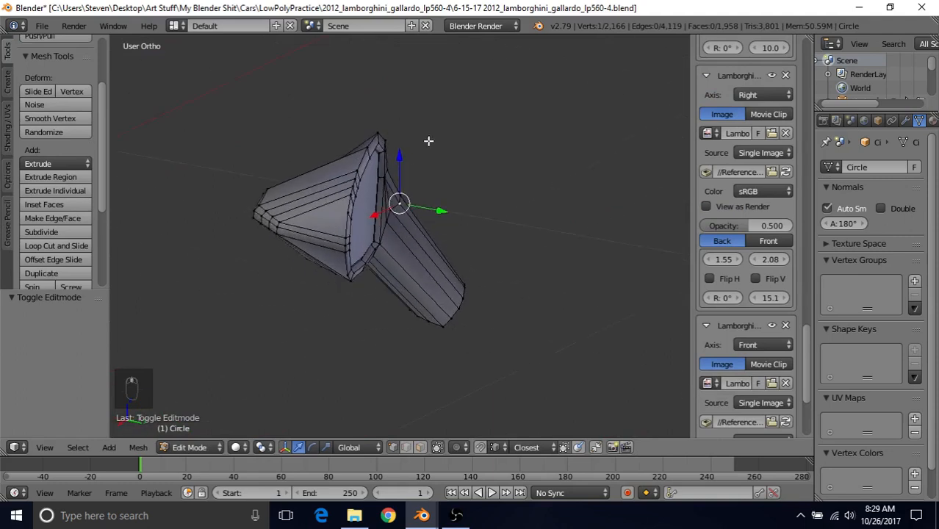
alt+right_click(362, 160)
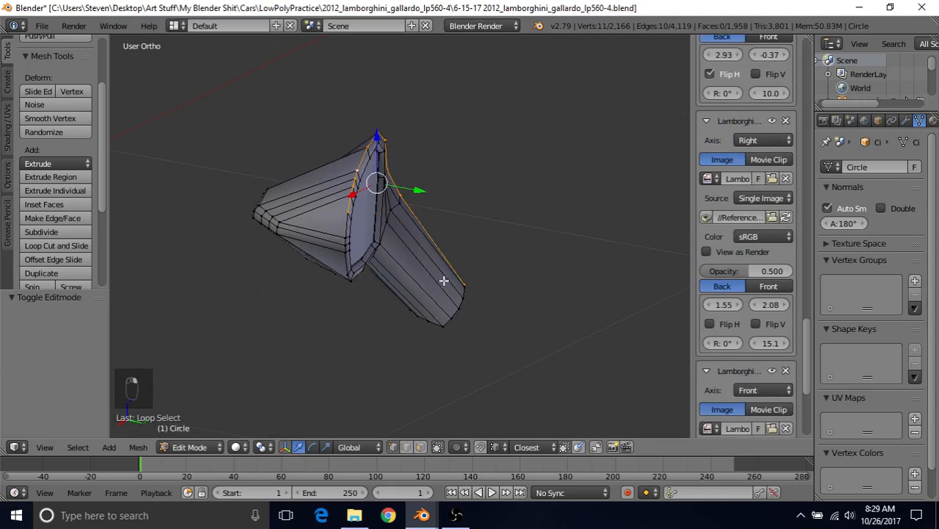
middle_drag(442, 280, 296, 220)
scroll(296, 220, up, 1)
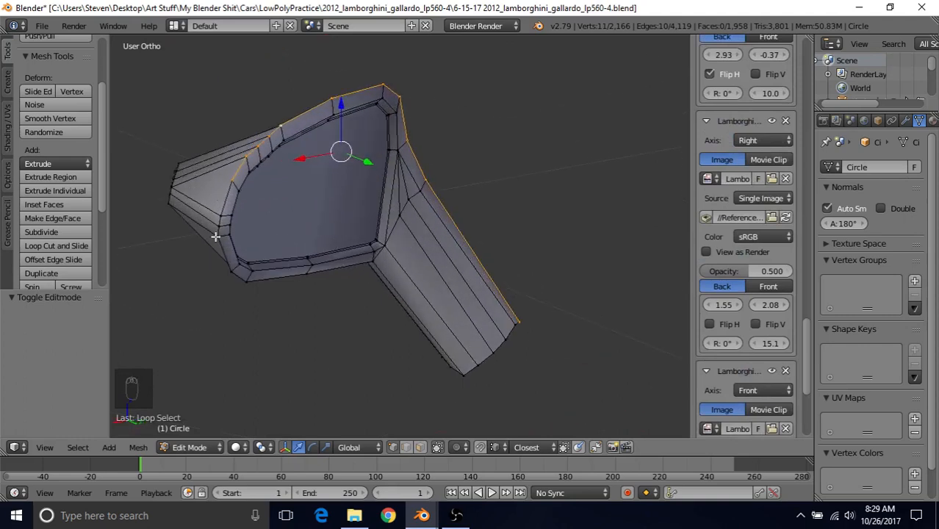
alt+shift+right_click(223, 207)
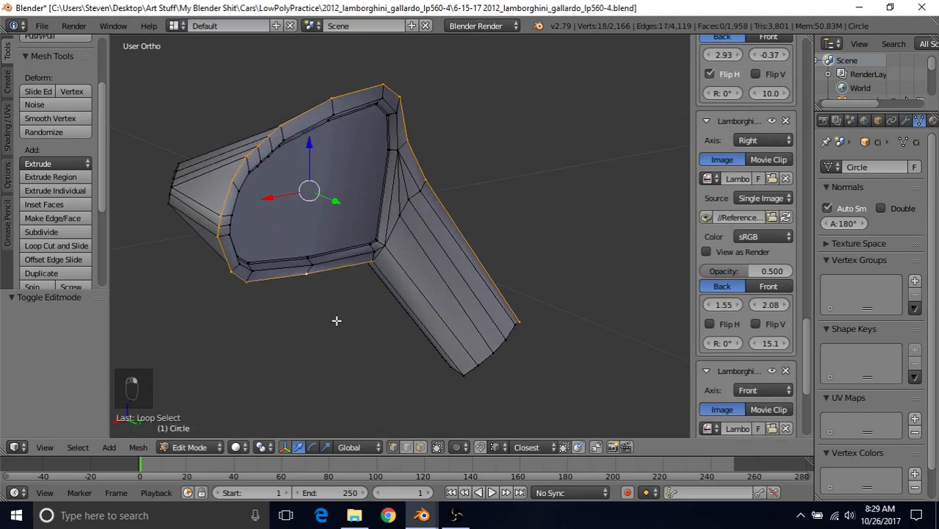
scroll(336, 320, down, 2)
middle_drag(342, 306, 420, 233)
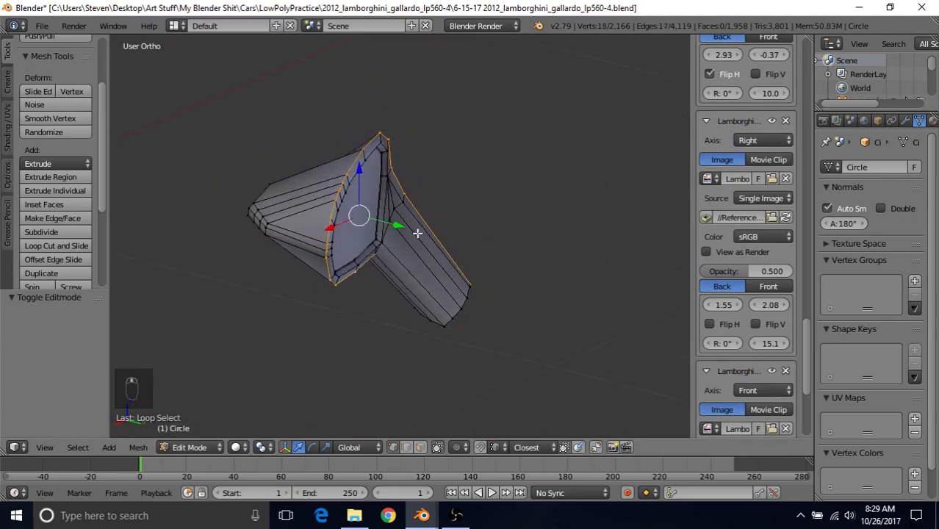
scroll(418, 234, up, 2)
middle_drag(411, 161, 411, 174)
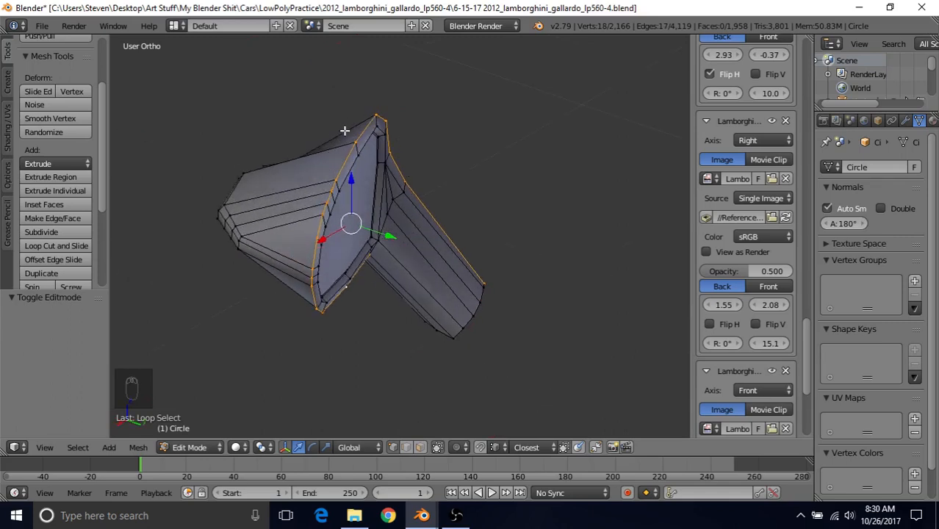
scroll(352, 177, up, 2)
shift+middle_drag(392, 216, 413, 208)
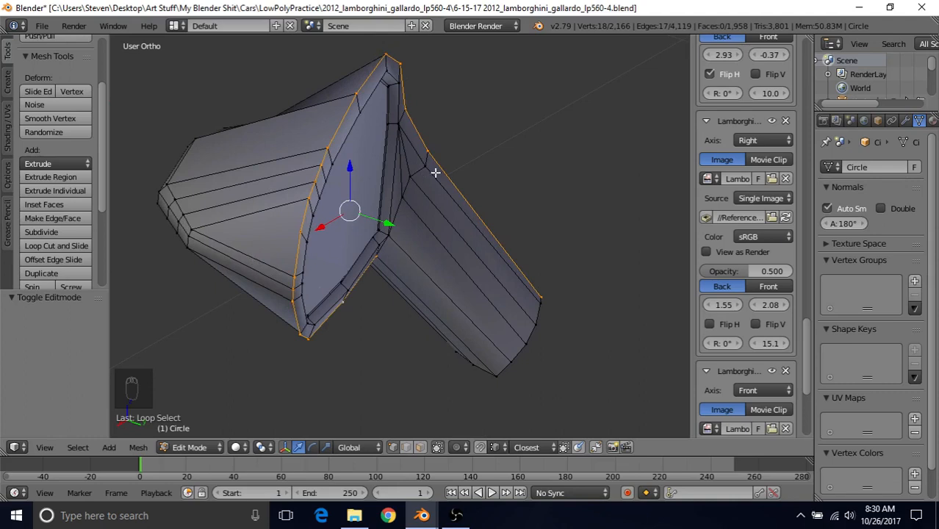
key(ctrl+b)
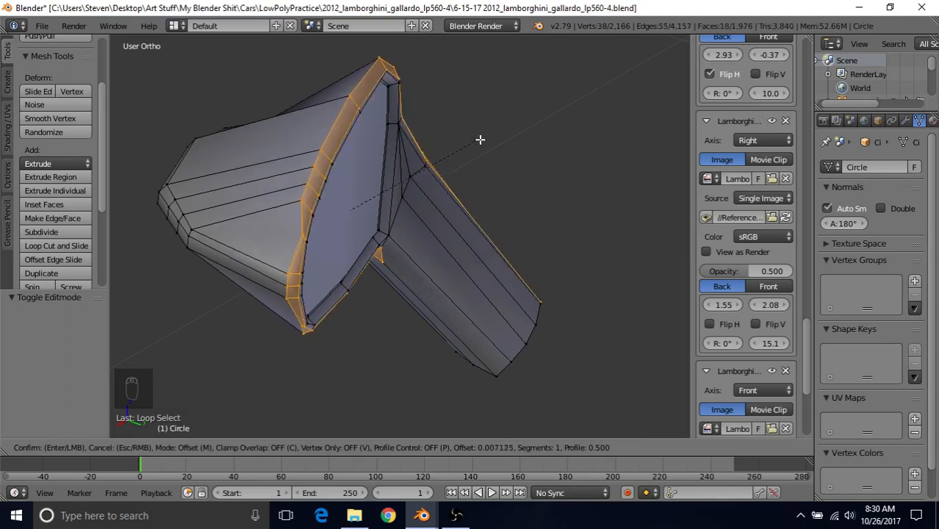
key(Escape)
Step: Connect the housing's side rim vertex to the upper end vertex of the side ridge with a new edge
middle_drag(356, 258, 339, 295)
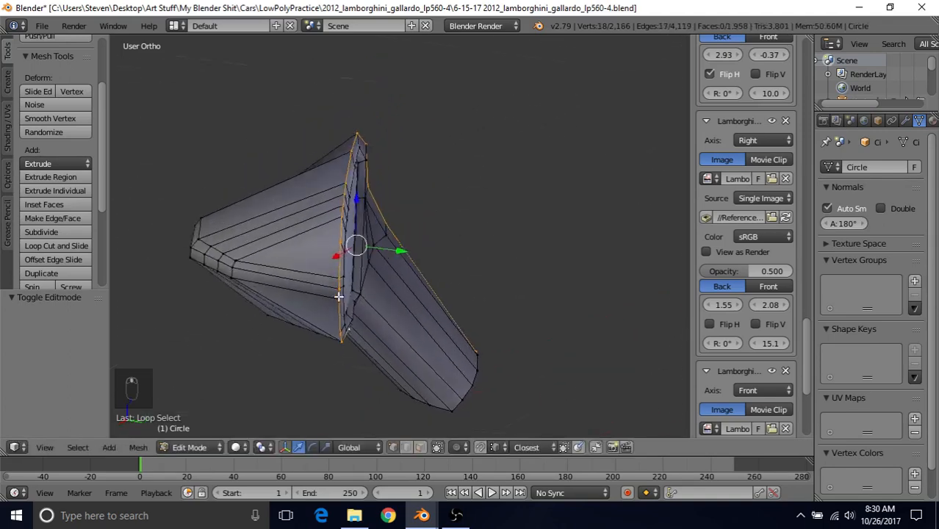
scroll(336, 300, up, 4)
right_click(250, 276)
middle_drag(247, 277, 357, 211)
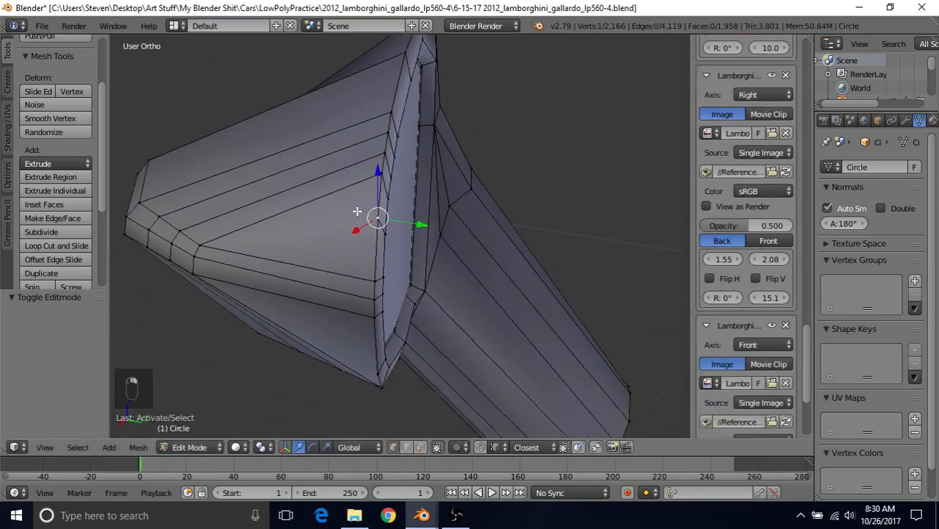
shift+right_click(210, 246)
key(j)
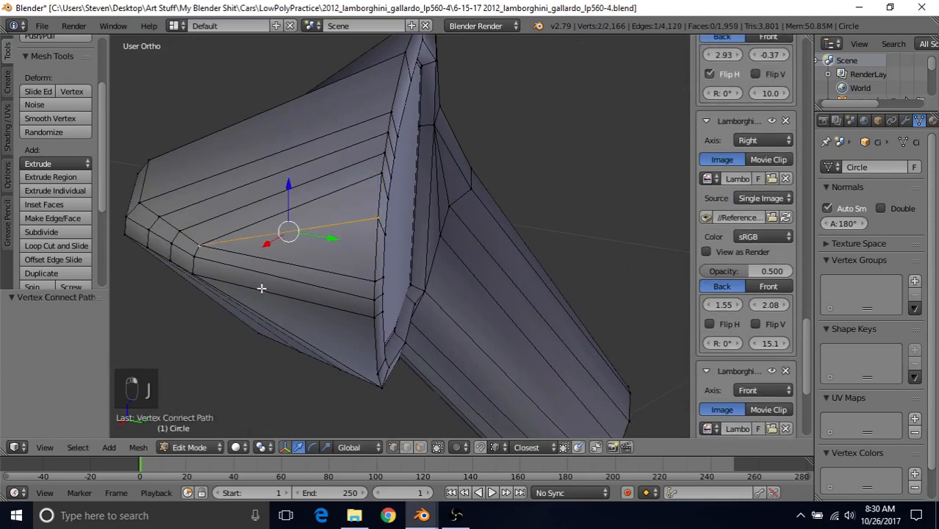
Step: Connect the lower rim vertex of the housing to the lower end vertex of the side ridge with a new edge
middle_drag(262, 286, 408, 186)
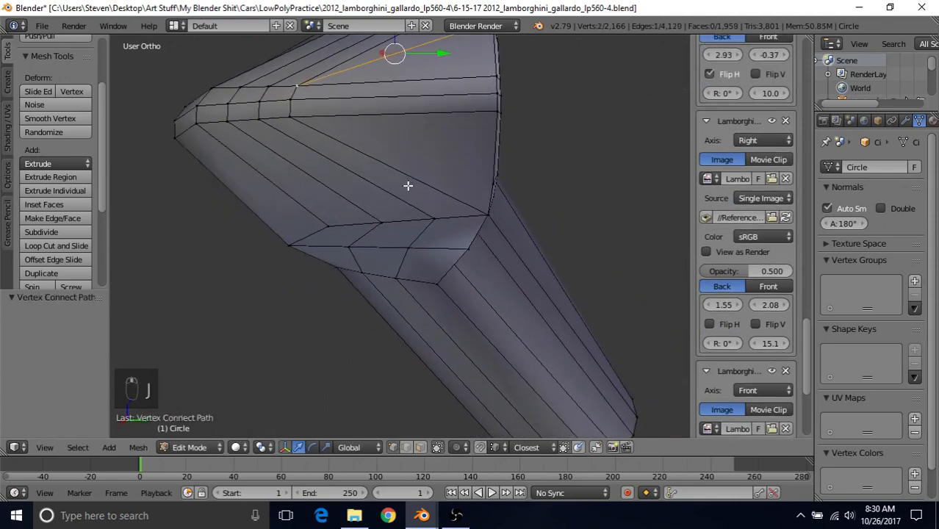
right_click(473, 178)
shift+right_click(302, 123)
key(j)
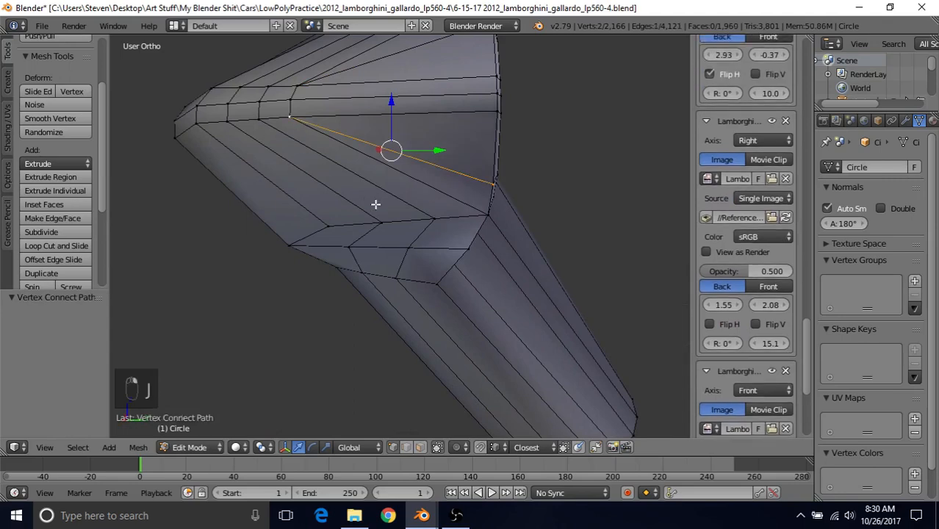
Step: Select the outer rim edge loops around the mirror glass and bevel them narrowly with two segments
middle_drag(375, 204, 432, 283)
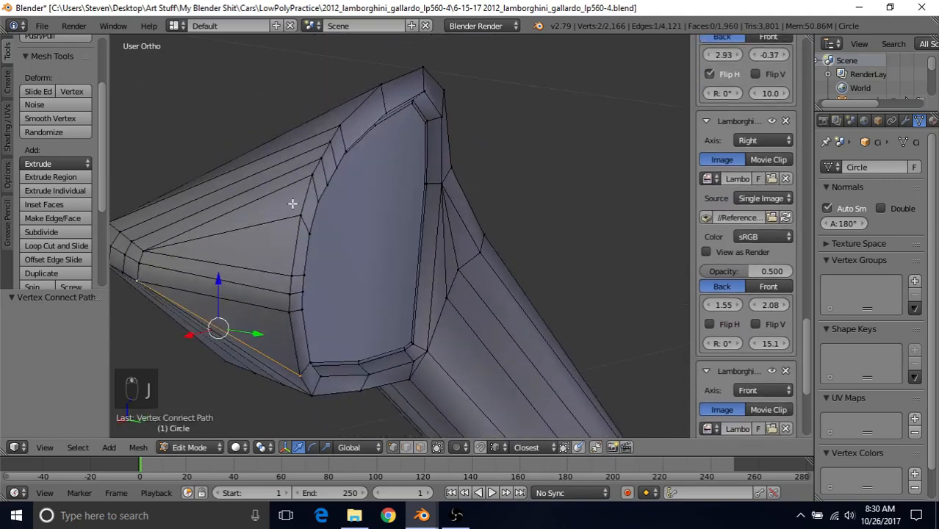
right_click(294, 216)
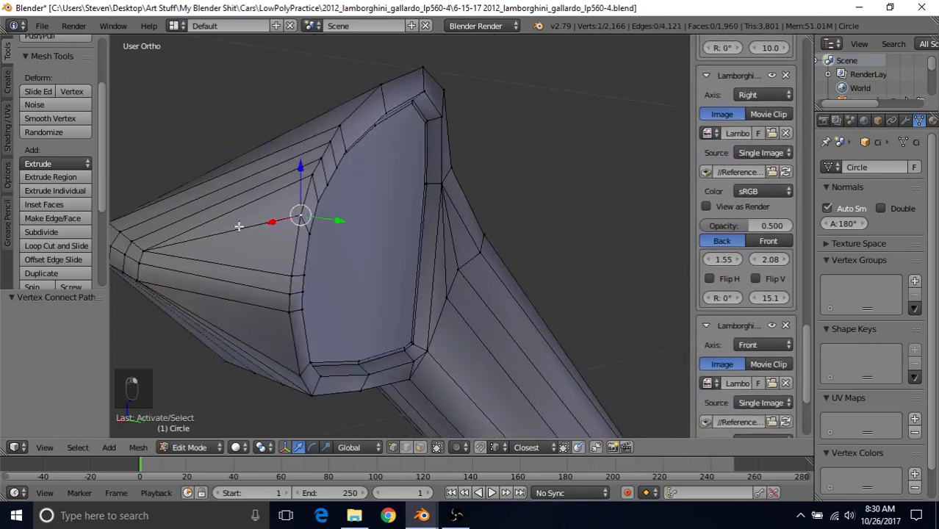
middle_drag(275, 262, 378, 157)
alt+right_click(363, 319)
middle_drag(363, 319, 388, 269)
alt+shift+right_click(337, 333)
key(ctrl+b)
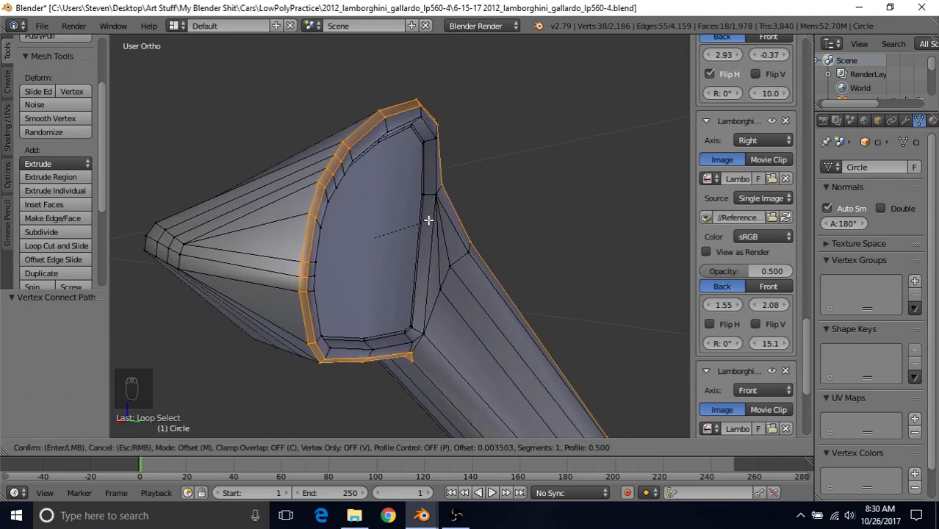
scroll(428, 220, up, 1)
scroll(429, 220, down, 1)
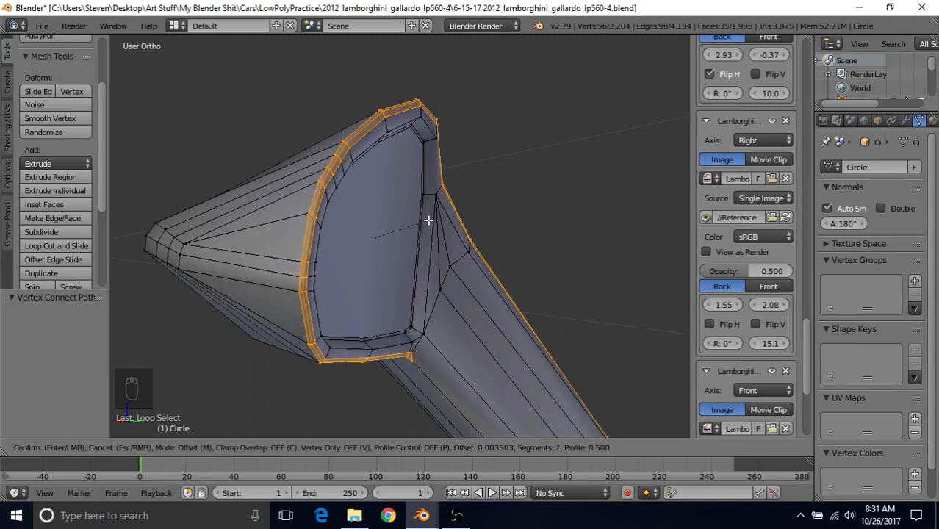
scroll(429, 220, up, 1)
scroll(279, 258, down, 1)
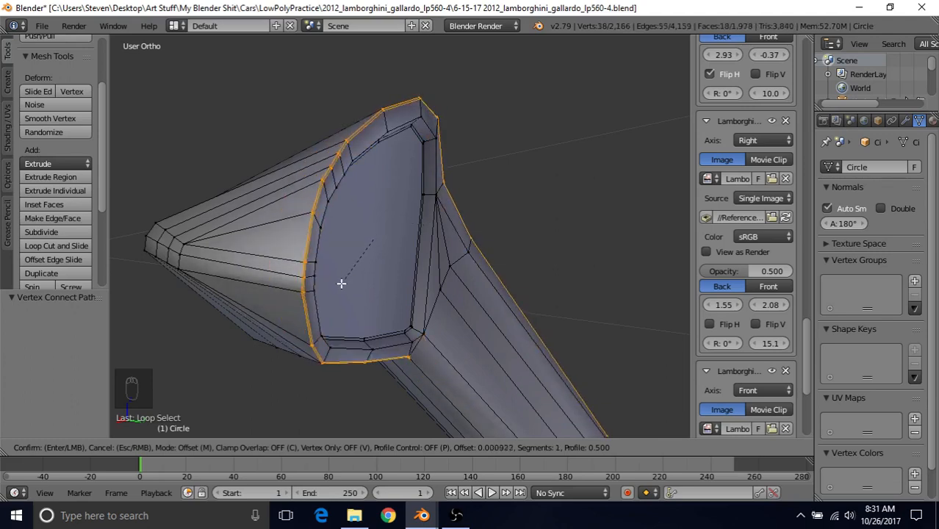
scroll(340, 282, up, 1)
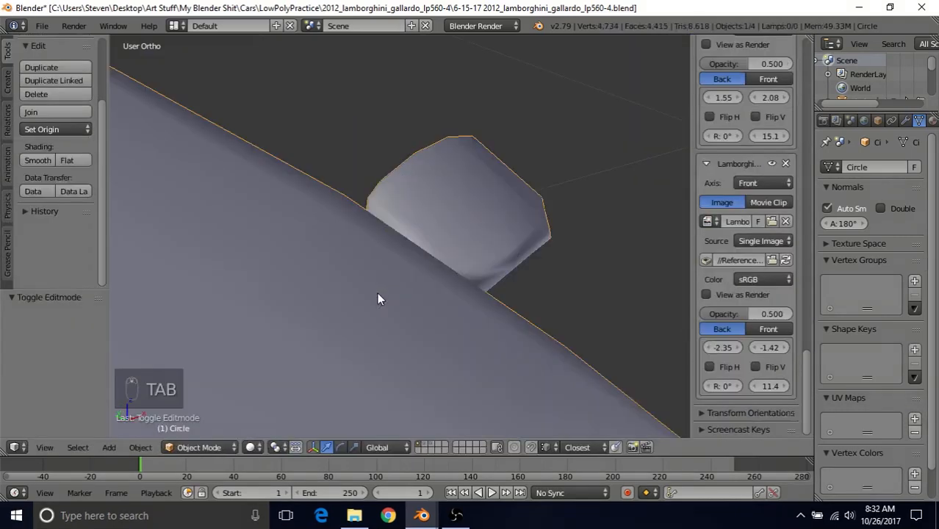
Step: Examine the mirror's shape in the right-side reference image and compare it with the modelled housing
middle_drag(377, 293, 238, 229)
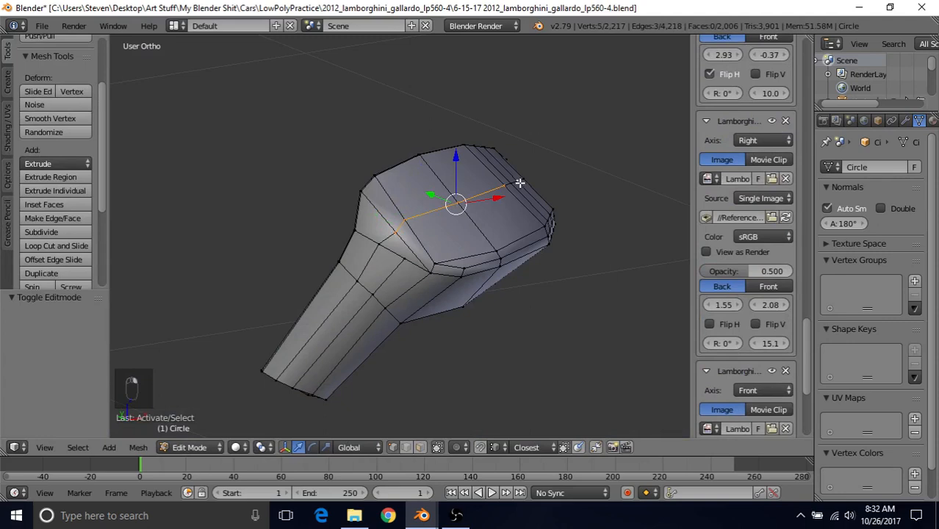
key(KP_3)
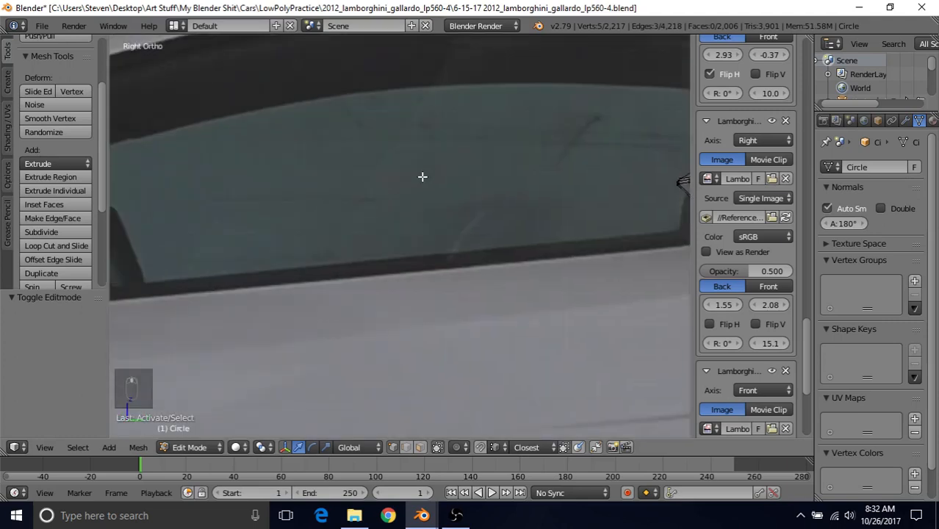
shift+middle_drag(147, 235, 374, 218)
shift+middle_drag(284, 199, 359, 191)
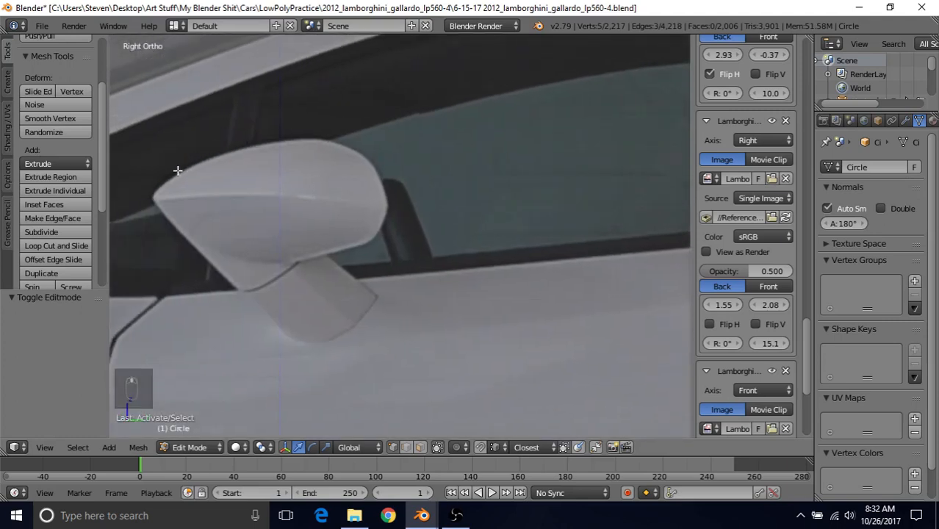
scroll(571, 256, down, 2)
shift+middle_drag(522, 240, 488, 244)
shift+middle_drag(539, 258, 378, 244)
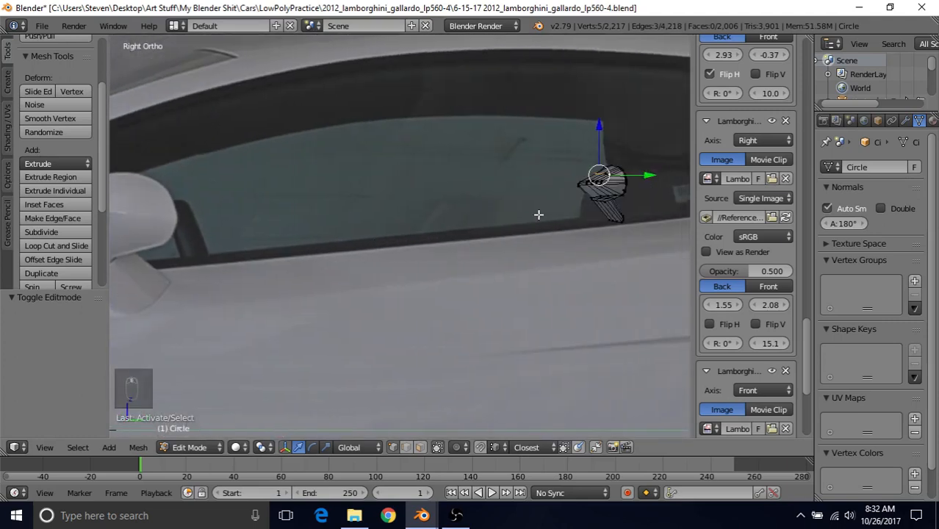
Step: Extend the selection across the housing's upper surface by two more vertices and raise the row 0.013 along Z
shift+middle_drag(538, 214, 338, 261)
scroll(375, 261, up, 6)
shift+middle_drag(414, 189, 376, 252)
scroll(375, 253, up, 4)
shift+right_click(339, 267)
shift+right_click(380, 277)
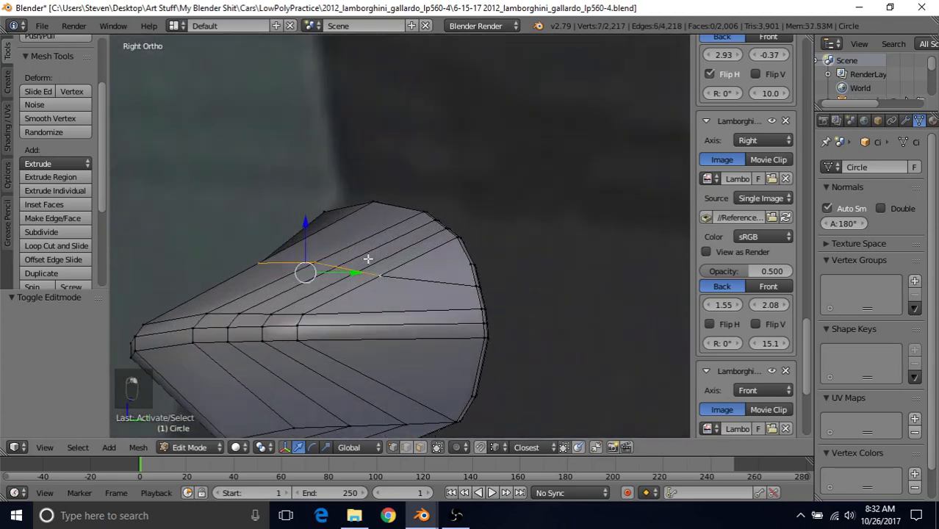
key(g)
key(z)
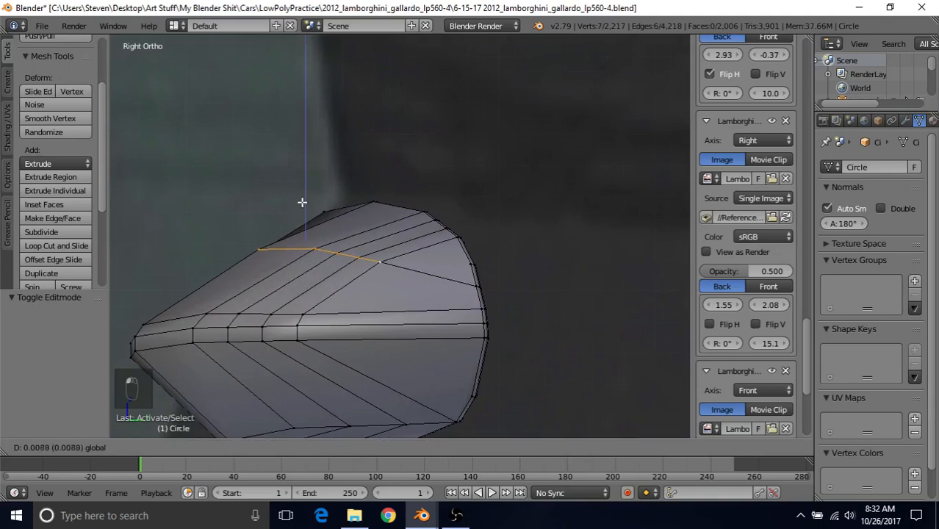
click(301, 197)
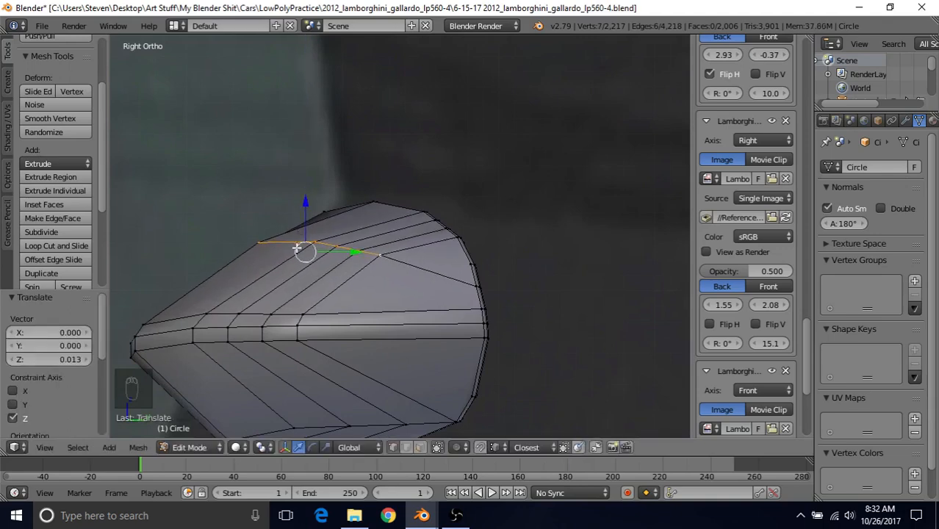
key(Tab)
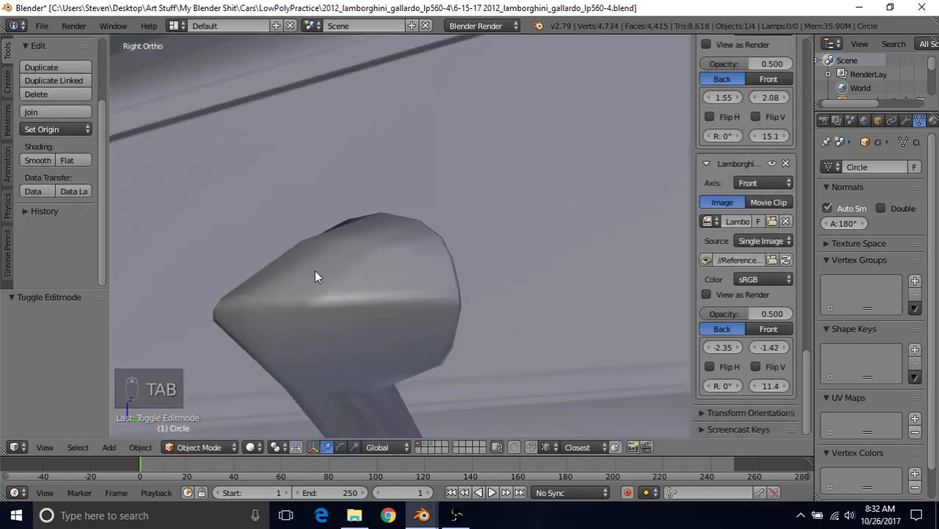
key(Tab)
Step: Raise the ridge's corner vertex pair above the arm by 0.019 along Z and the adjacent ridge pair by 0.008
middle_drag(314, 268, 555, 237)
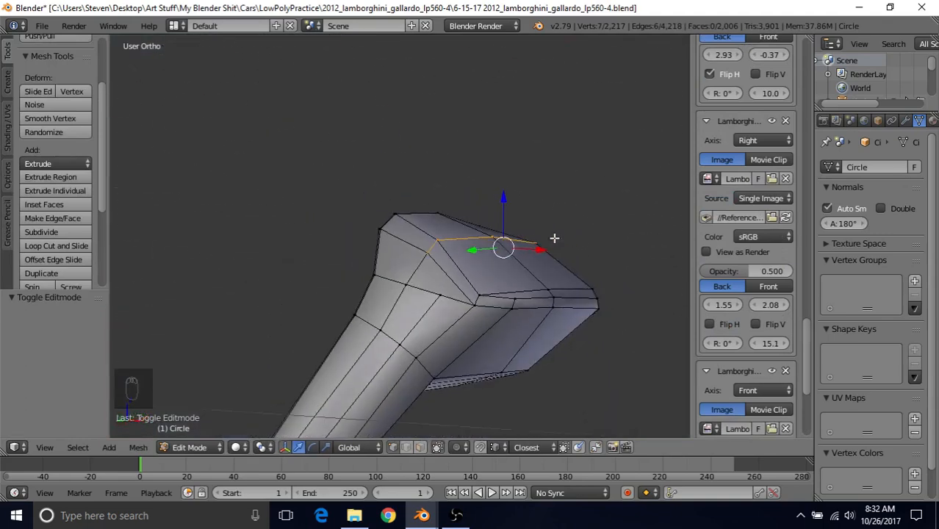
right_click(480, 289)
key(g)
key(z)
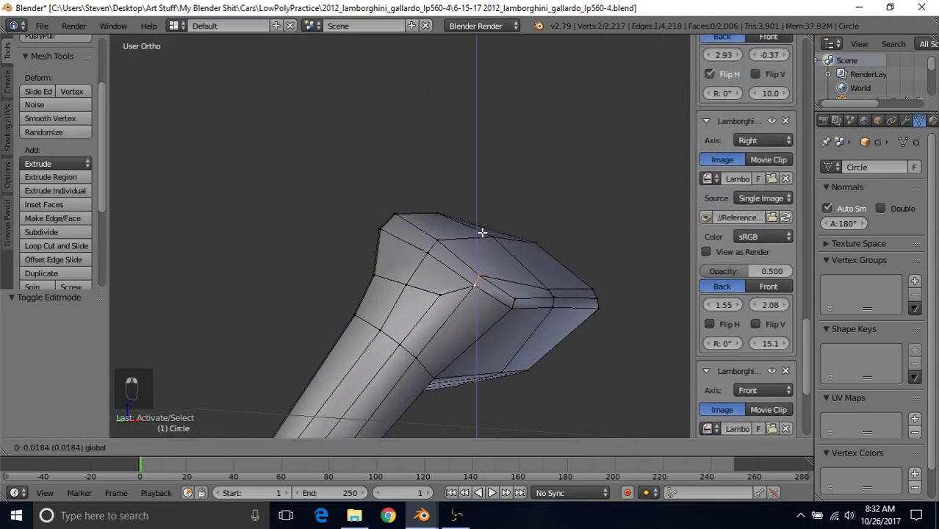
click(483, 234)
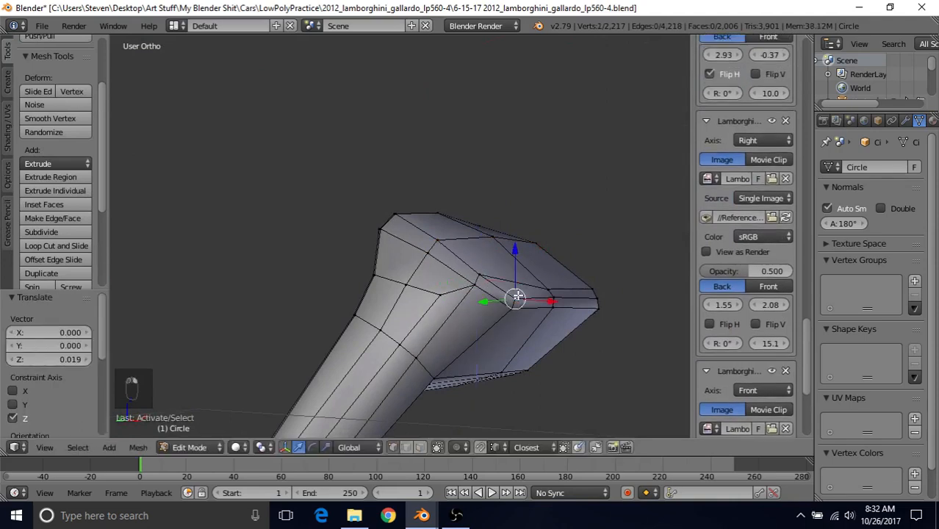
key(g)
key(z)
click(511, 240)
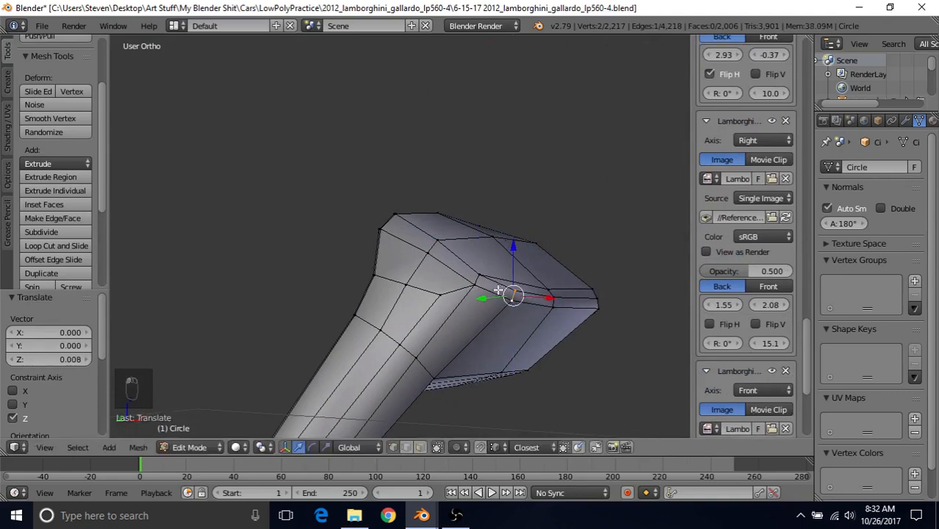
Step: Examine the mirror housing's shading and edge flow along the front ridge and underside from several angles
key(Tab)
scroll(494, 296, down, 3)
middle_drag(492, 293, 386, 204)
scroll(386, 321, up, 2)
key(Tab)
key(Tab)
key(Tab)
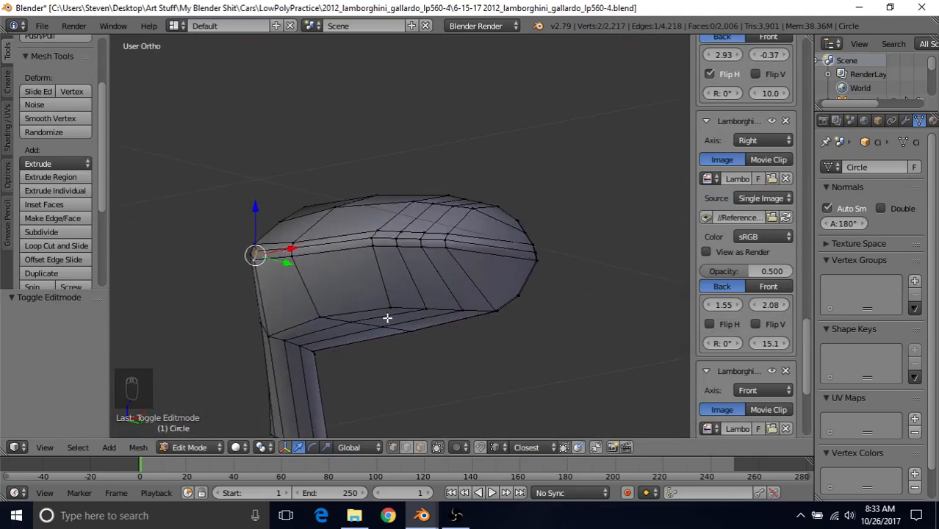
scroll(425, 288, down, 5)
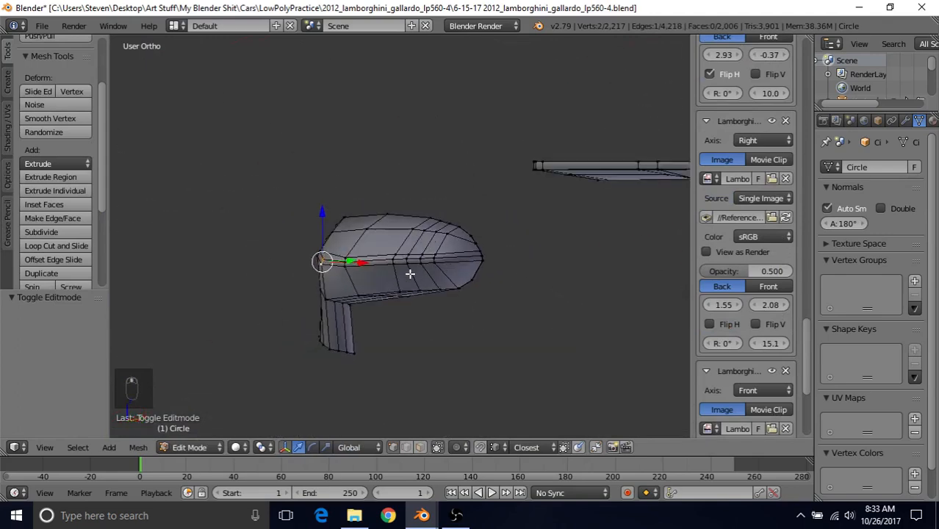
middle_drag(411, 270, 409, 214)
middle_drag(414, 270, 413, 208)
scroll(409, 216, up, 4)
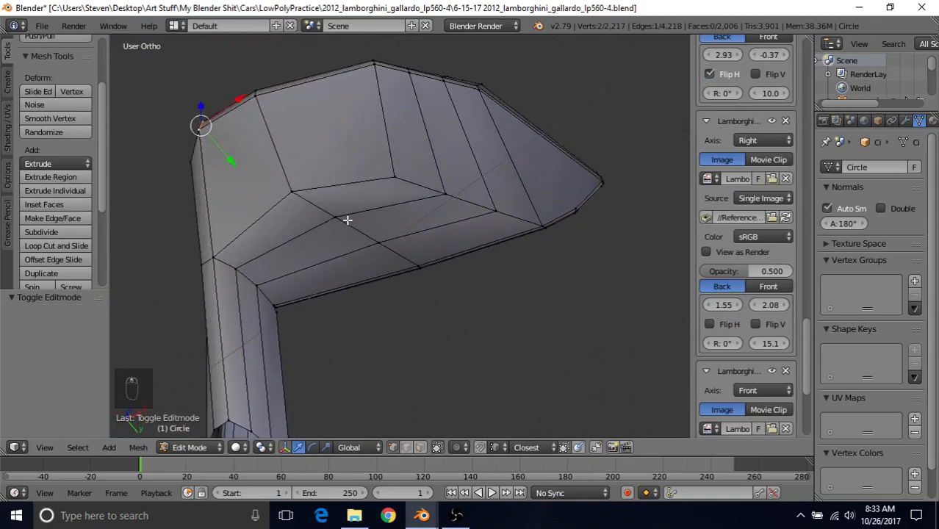
scroll(447, 188, down, 2)
middle_drag(449, 177, 380, 260)
Step: Merge two pairs of neighbouring vertices on the lower edge of the housing's ridge, each at the last selected vertex
right_click(351, 254)
shift+right_click(331, 252)
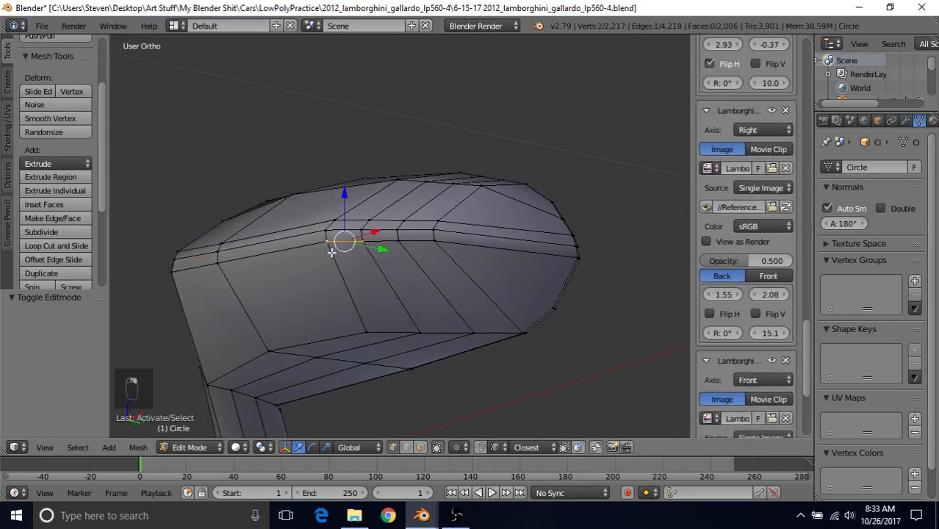
key(alt+m)
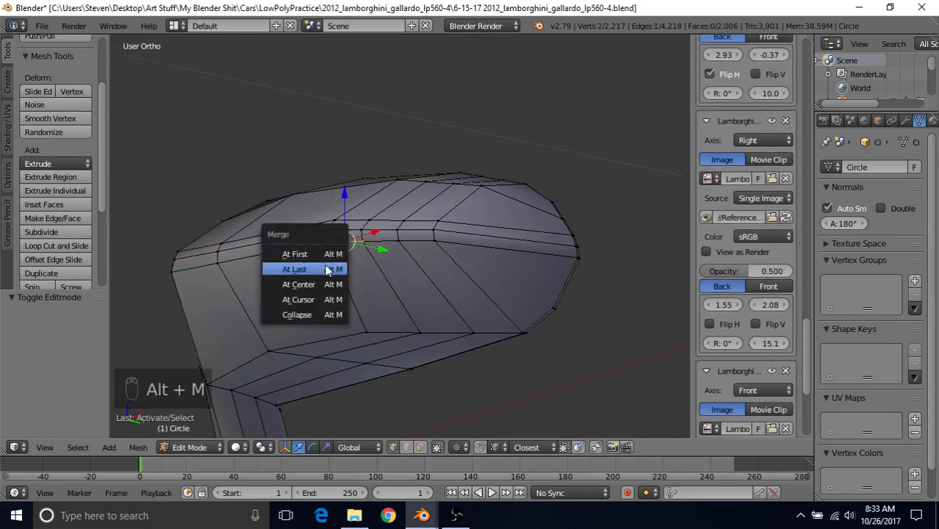
click(331, 268)
shift+right_click(435, 239)
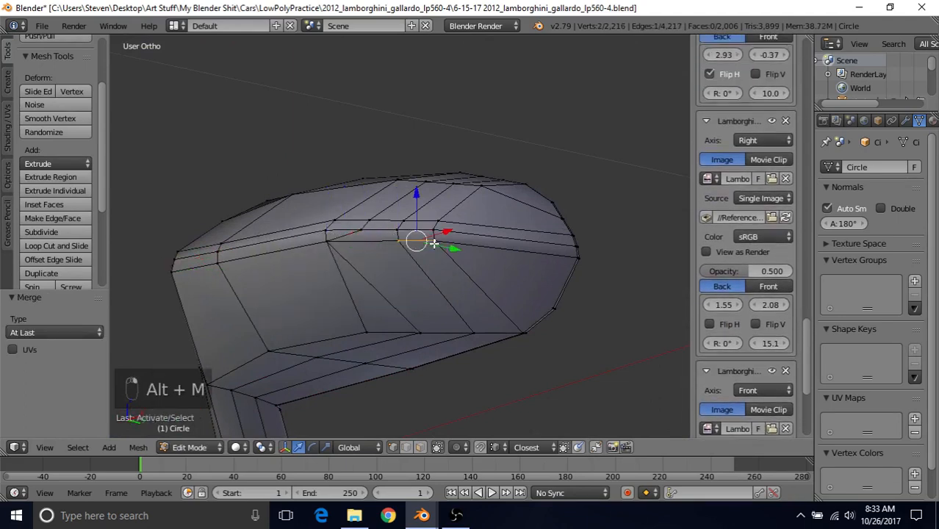
key(alt+m)
click(430, 244)
key(Tab)
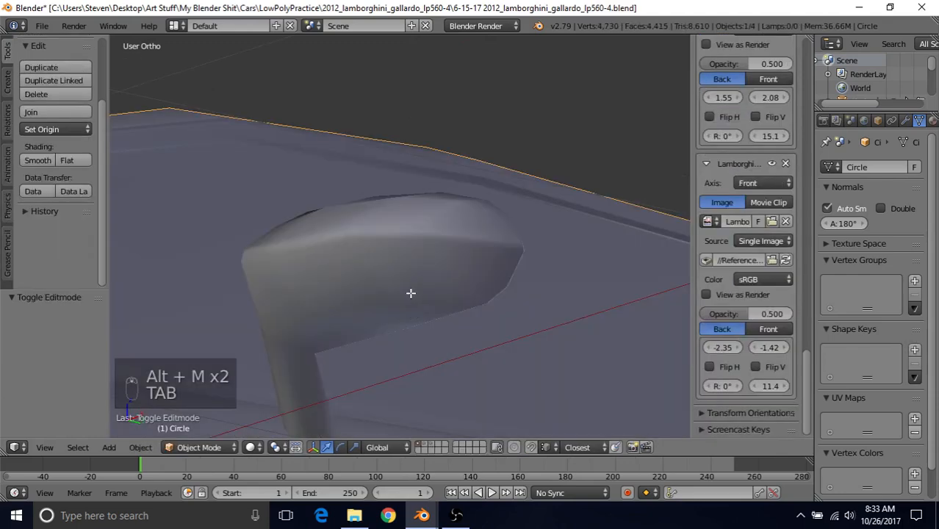
key(Tab)
scroll(422, 289, up, 4)
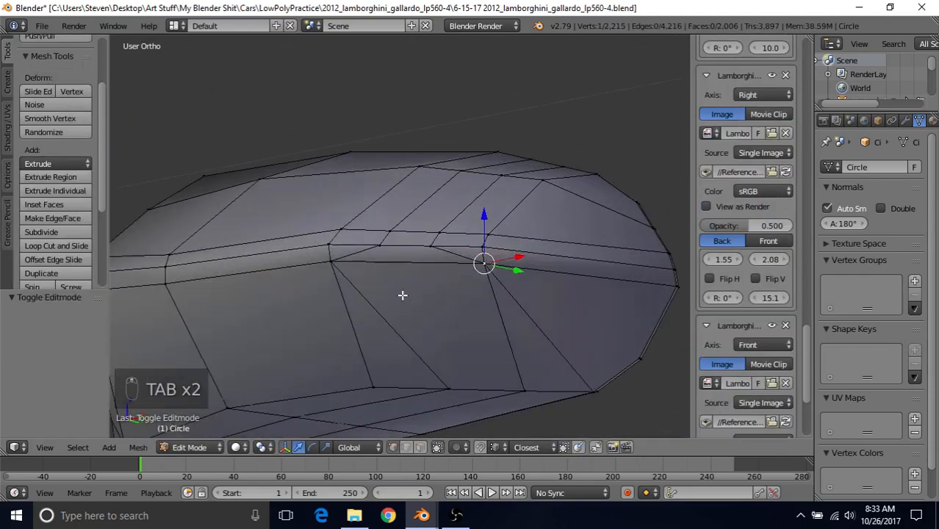
Step: Undo both ridge vertex merges and redo them to compare the edge flow
key(ctrl+z)
key(ctrl+z)
key(ctrl+z)
key(ctrl+z)
key(ctrl+z)
key(ctrl+z)
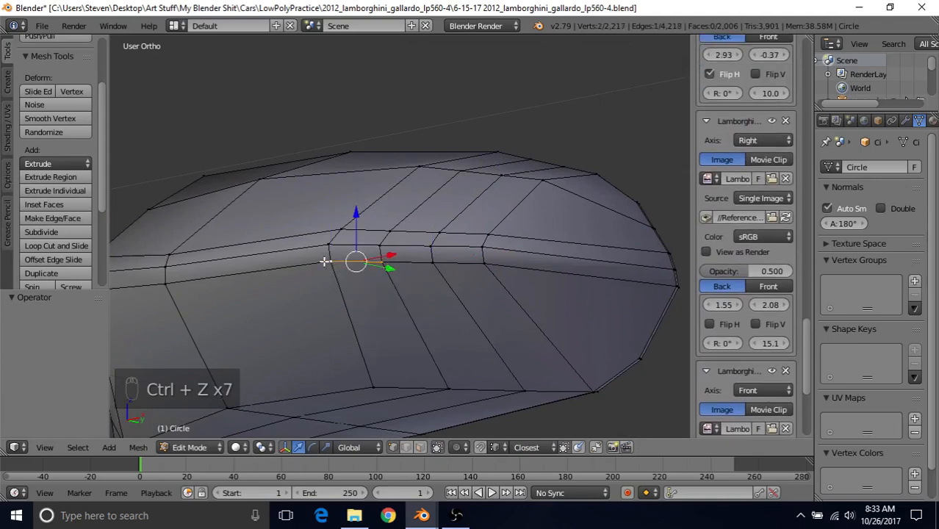
key(ctrl+shift+z)
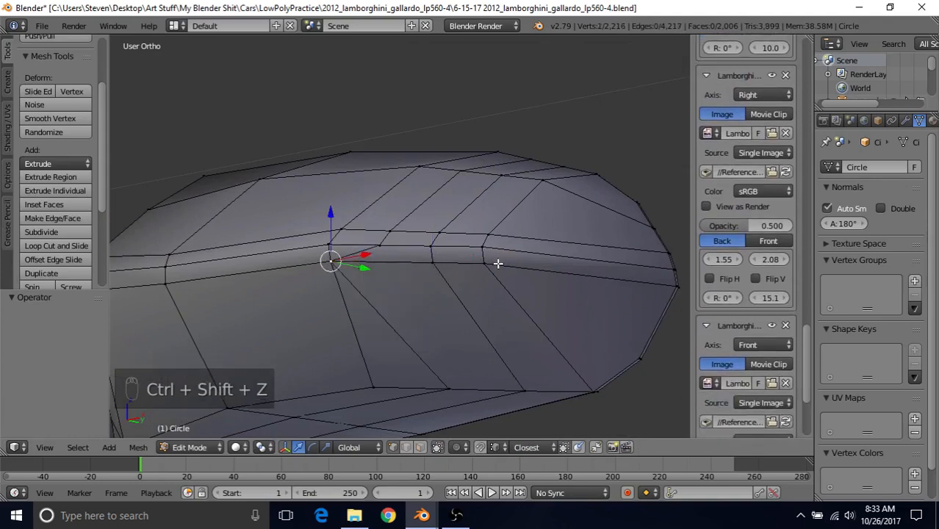
key(ctrl+shift+z)
key(ctrl+shift+z)
key(ctrl+shift+z)
key(ctrl+shift+z)
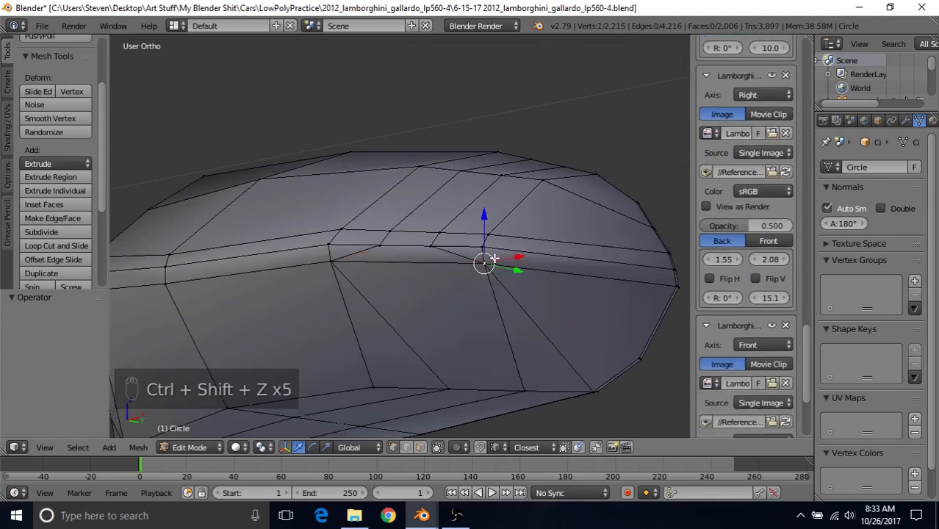
Step: Dissolve the two edge loops running from the merged ridge vertices across the housing's upper surface
alt+click(470, 203)
key(Delete)
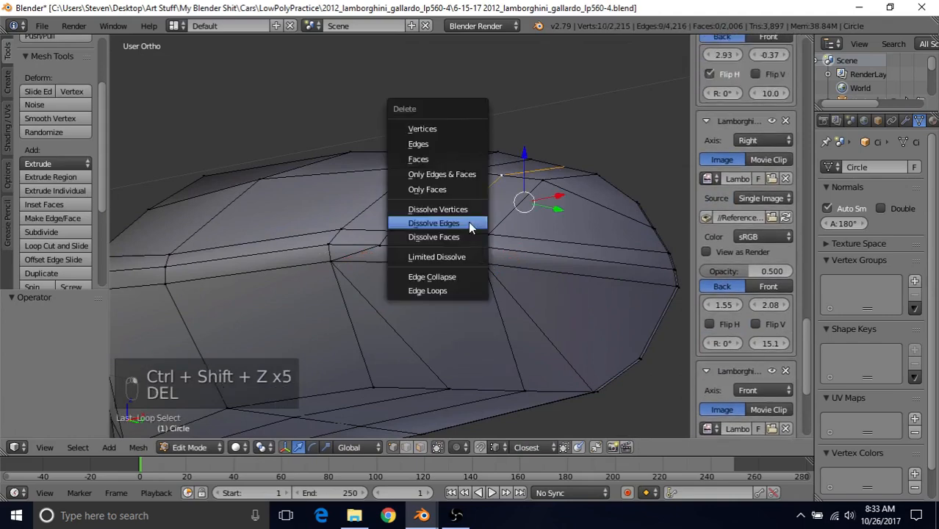
click(468, 222)
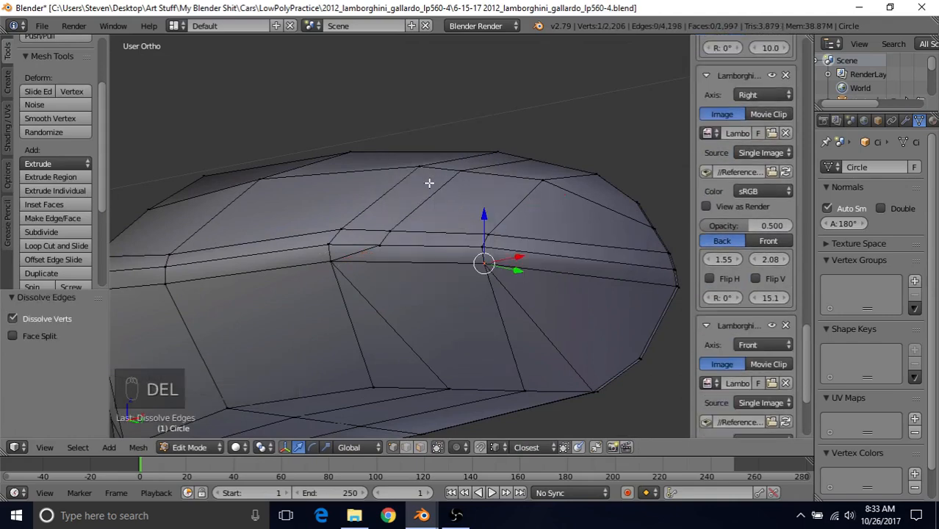
key(ctrl+z)
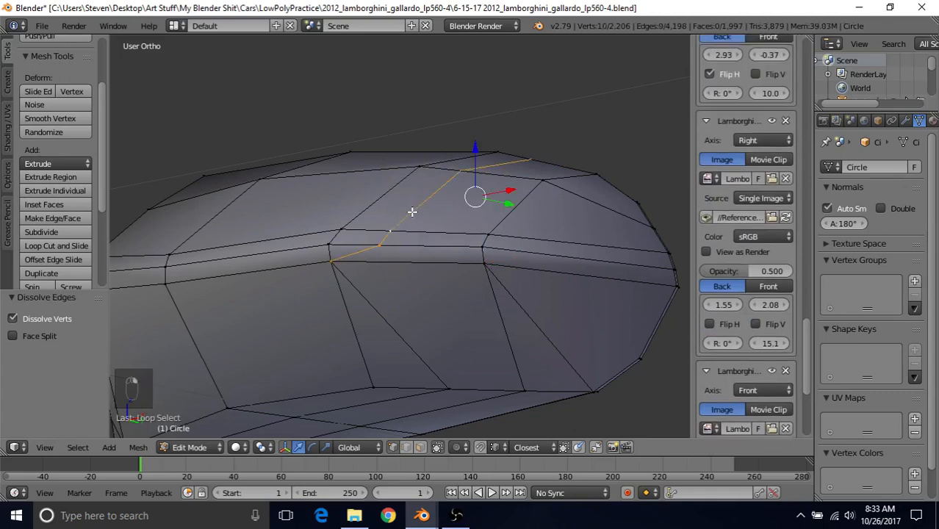
key(Delete)
click(413, 216)
scroll(413, 244, up, 4)
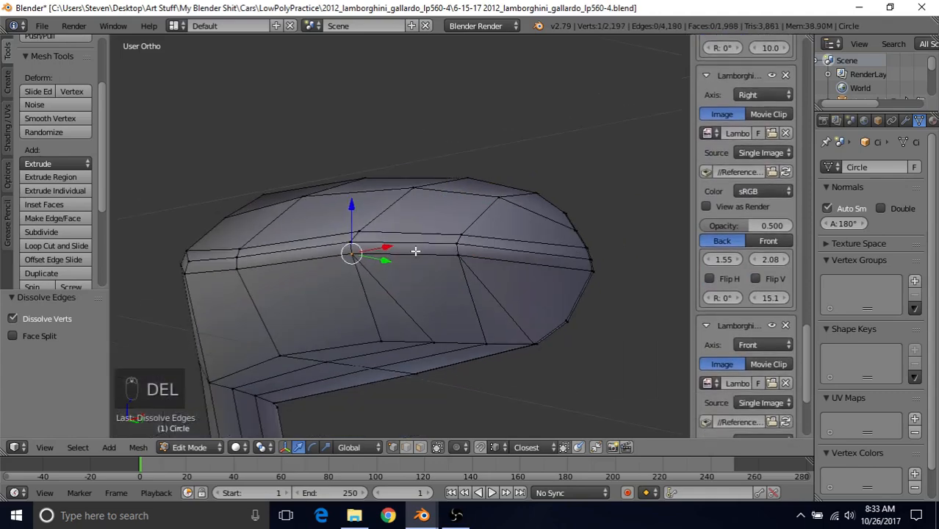
Step: Examine the simplified housing from above, below and the side, in both shaded and mesh display
key(Tab)
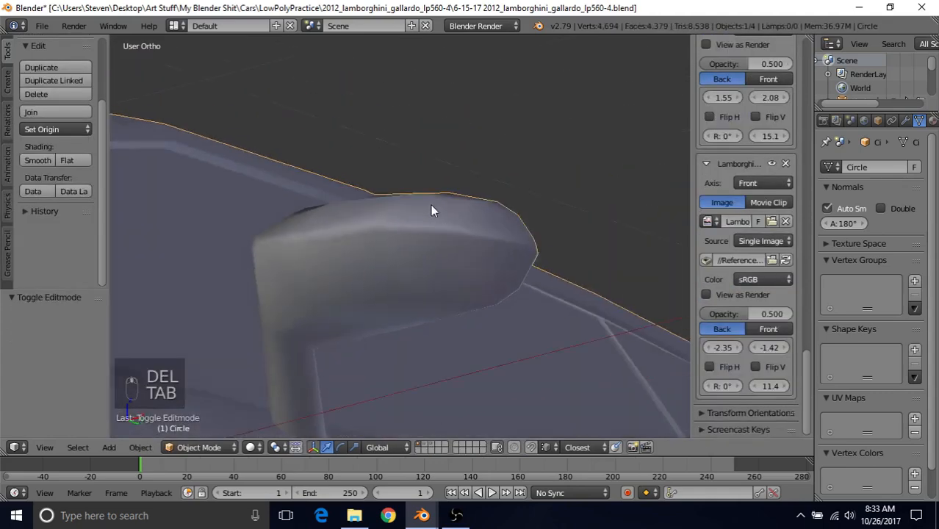
middle_drag(431, 211, 485, 273)
key(Tab)
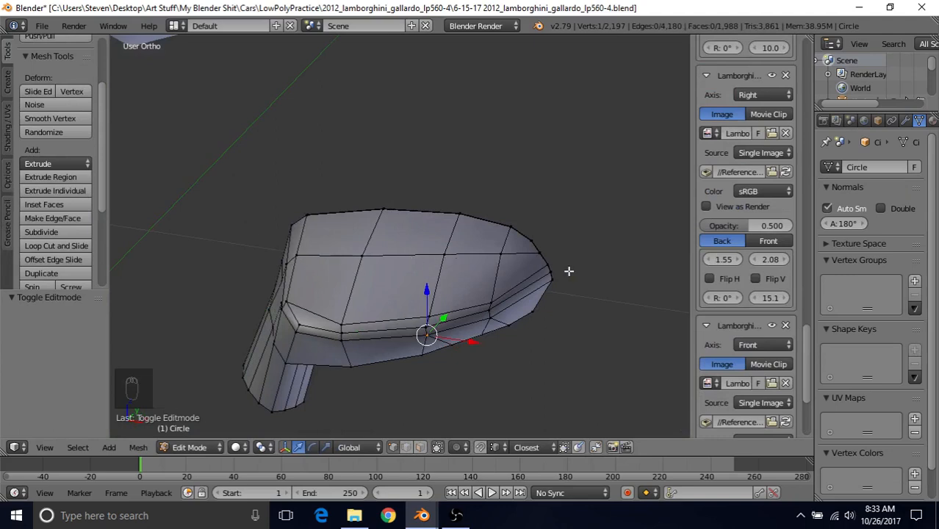
middle_drag(475, 273, 480, 226)
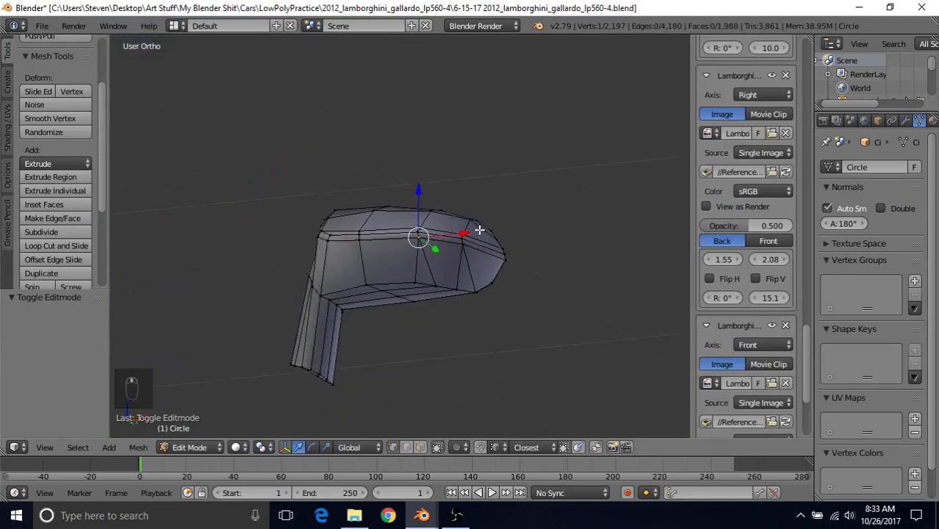
scroll(459, 271, up, 4)
middle_drag(459, 271, 451, 213)
scroll(357, 205, down, 2)
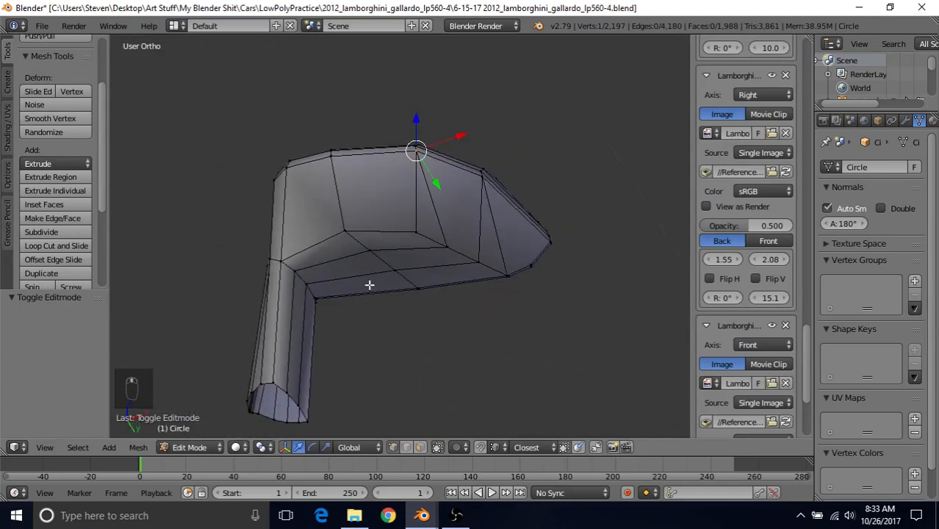
key(Tab)
middle_drag(371, 268, 262, 353)
key(Tab)
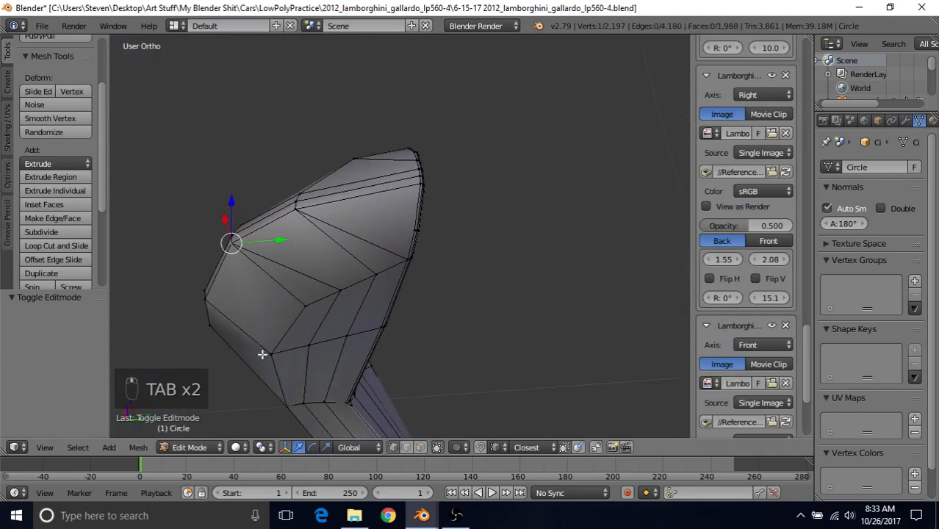
Step: Shift the housing's underside vertex just above the arm slightly along Y
right_click(266, 356)
drag(321, 353, 334, 349)
key(Tab)
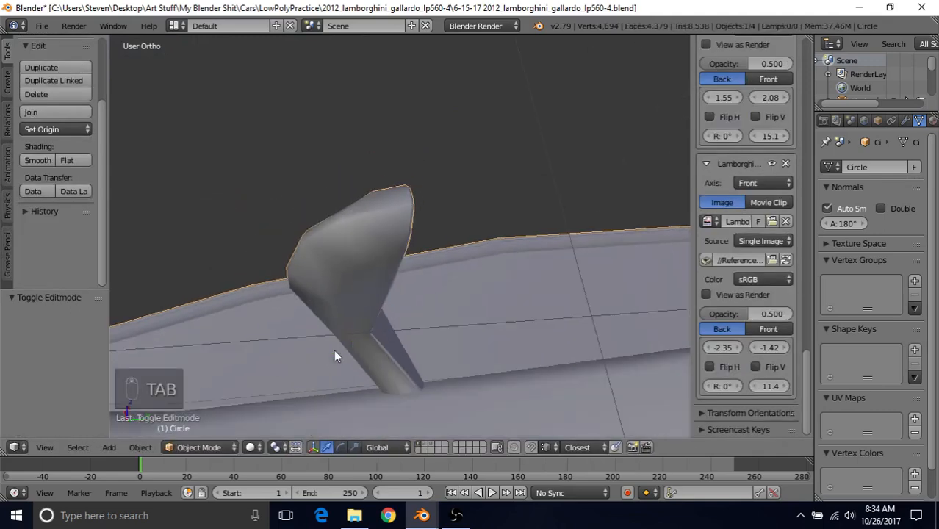
Step: Inspect the shaded mirror against the car body from the side, above and the arm end
middle_drag(334, 349, 403, 289)
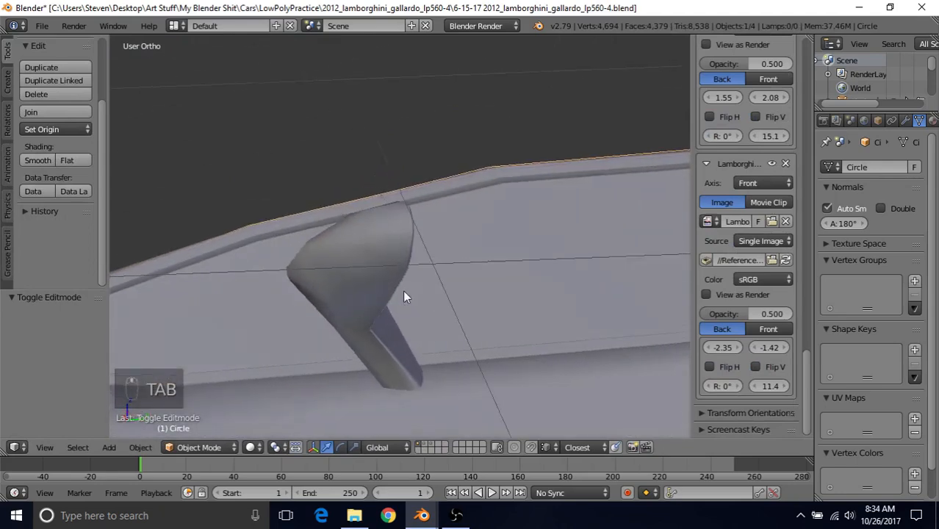
key(Tab)
key(KP_Decimal)
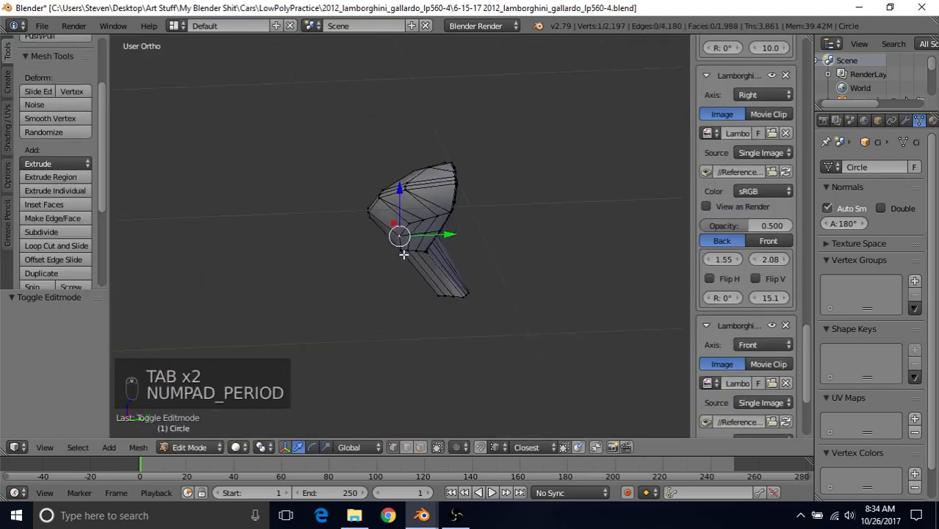
key(Tab)
middle_drag(428, 192, 478, 281)
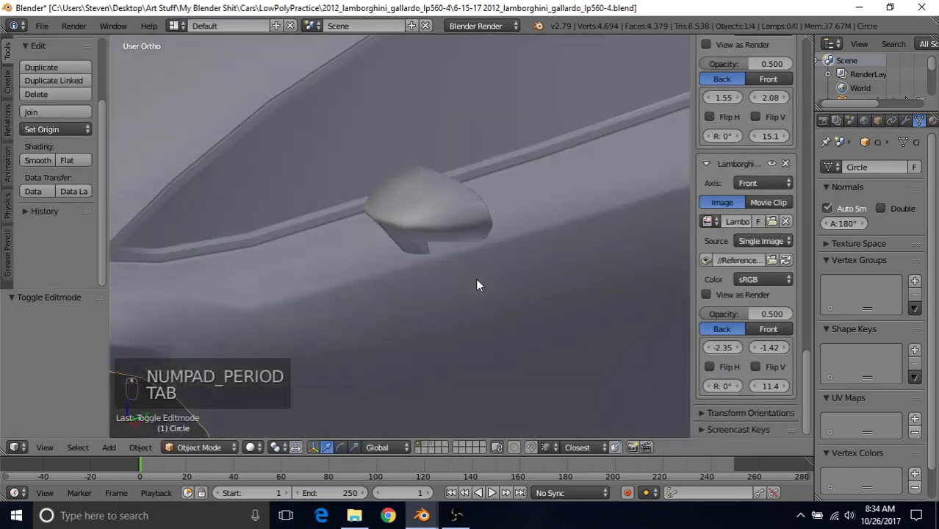
middle_drag(403, 224, 427, 274)
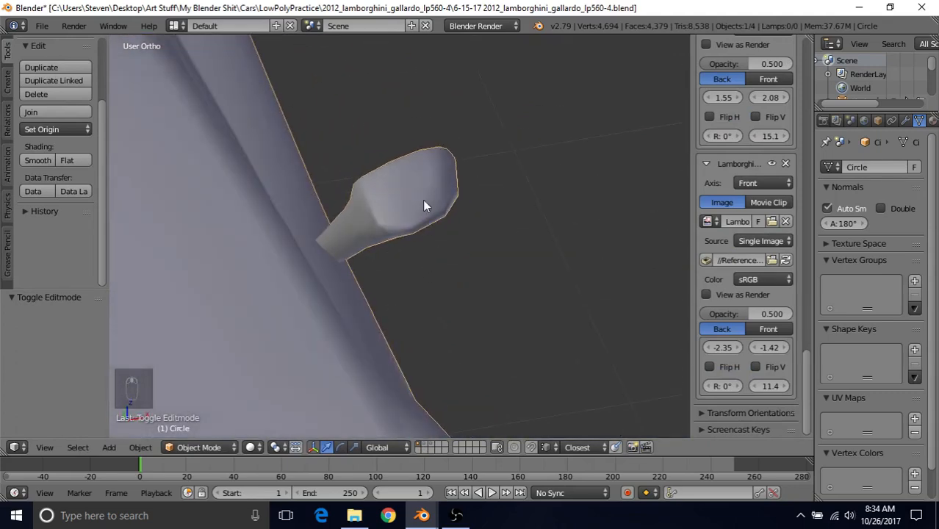
middle_drag(424, 201, 432, 226)
Step: Try shifting the underside vertex above the arm by -0.013 along Y and move it back by 0.012
key(Tab)
scroll(432, 227, up, 4)
middle_drag(367, 199, 318, 170)
drag(445, 240, 426, 247)
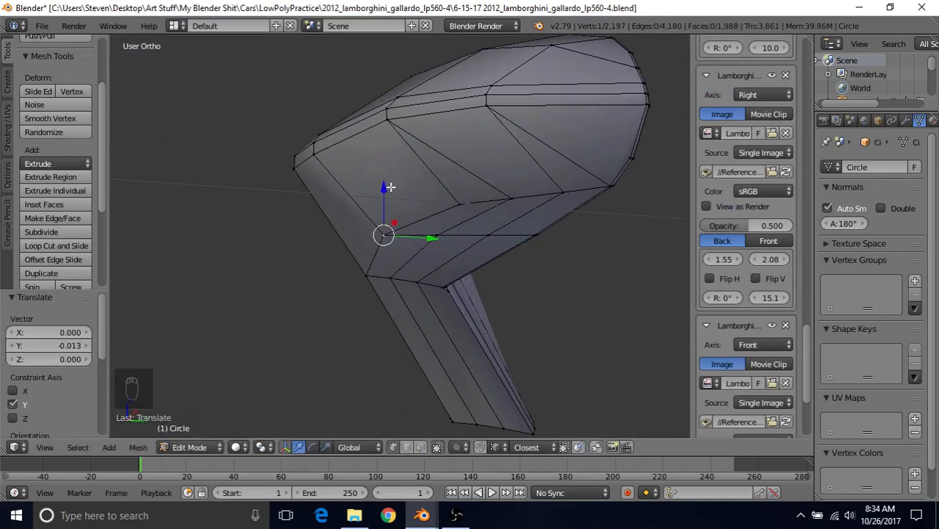
drag(389, 192, 392, 195)
right_click(391, 196)
drag(421, 245, 437, 248)
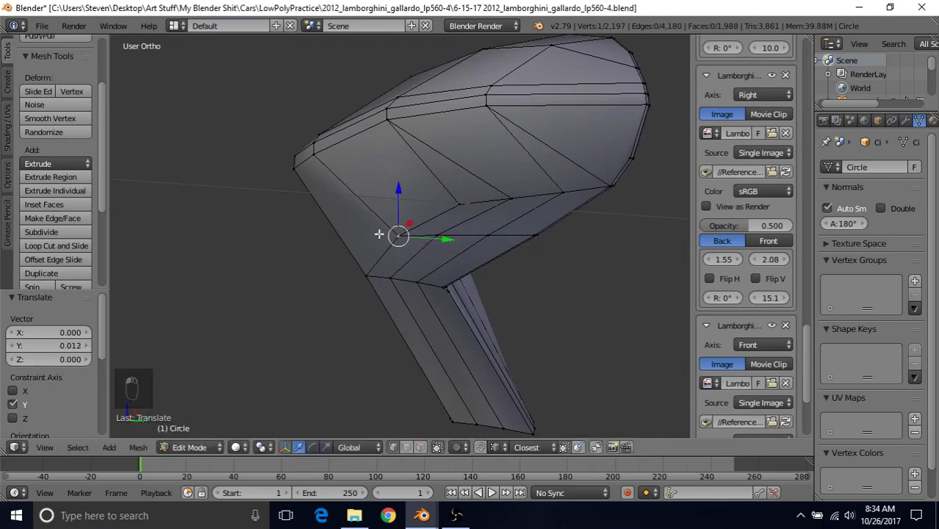
Step: Try moving the ridge's vertex pair next to the corner above the arm along Y
middle_drag(437, 249, 591, 233)
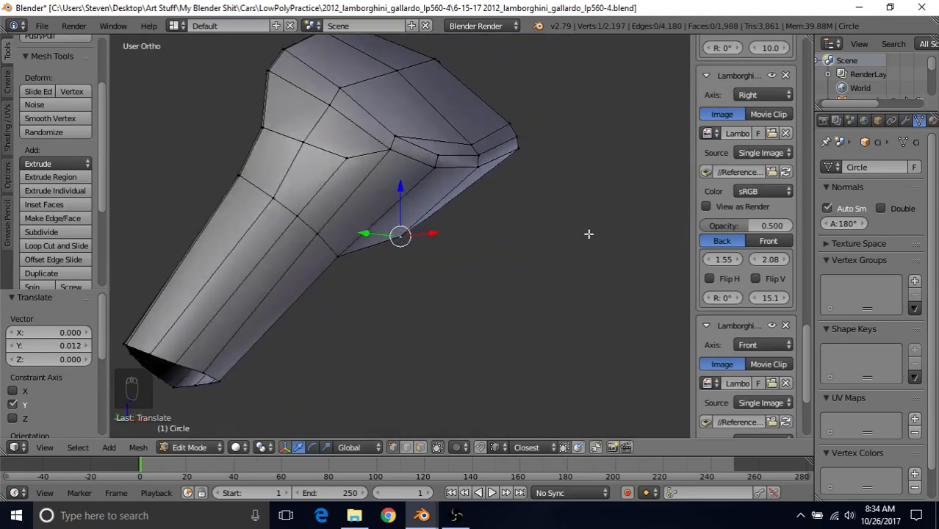
middle_drag(421, 167, 319, 179)
right_click(454, 166)
shift+right_click(480, 160)
key(g)
key(y)
click(455, 160)
key(Tab)
key(Tab)
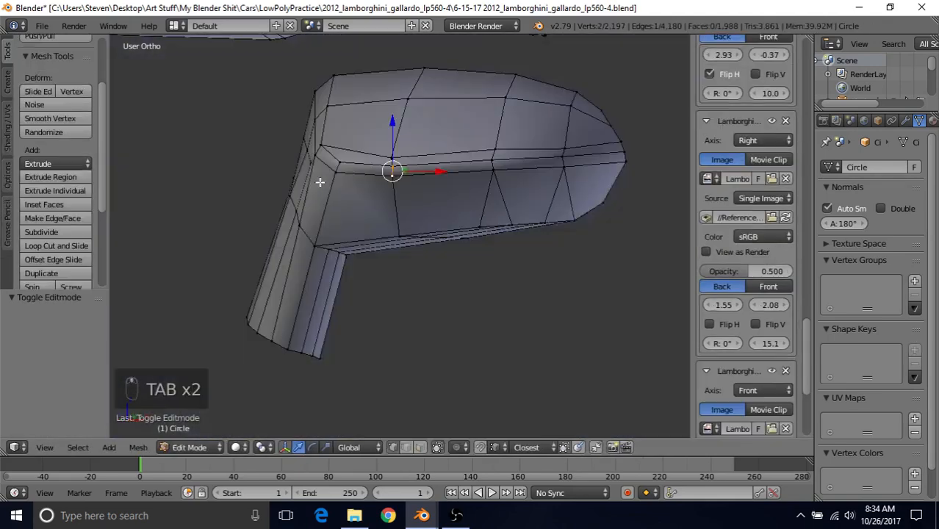
Step: Undo the last Y move of the ridge's vertex pair
key(ctrl+z)
key(ctrl+z)
key(ctrl+z)
key(ctrl+z)
Step: Try repositioning the ridge's corner vertex pair above the arm, check its shading and undo the move
shift+right_click(322, 158)
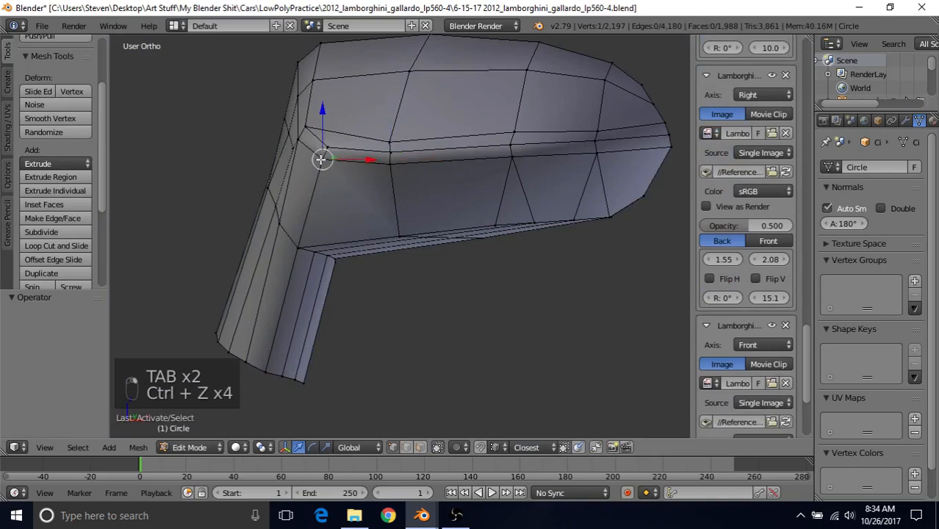
middle_drag(322, 158, 264, 182)
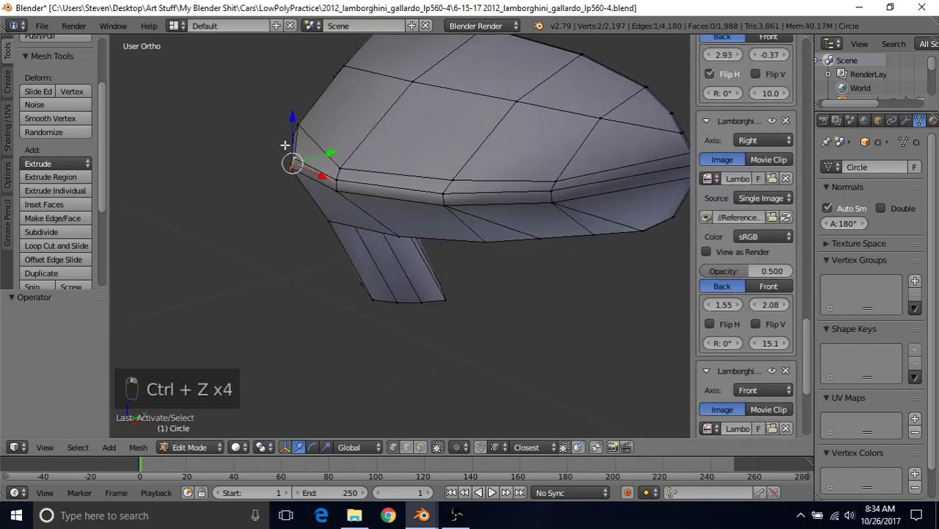
middle_drag(306, 142, 353, 193)
drag(341, 203, 327, 162)
key(Tab)
middle_drag(328, 163, 411, 153)
key(Tab)
scroll(344, 164, up, 3)
key(ctrl+z)
key(ctrl+z)
key(ctrl+z)
key(ctrl+z)
Step: Move the ridge's corner vertex pair above the arm -0.004 along X and about 0.006 along Y
key(Tab)
scroll(394, 158, up, 3)
key(Tab)
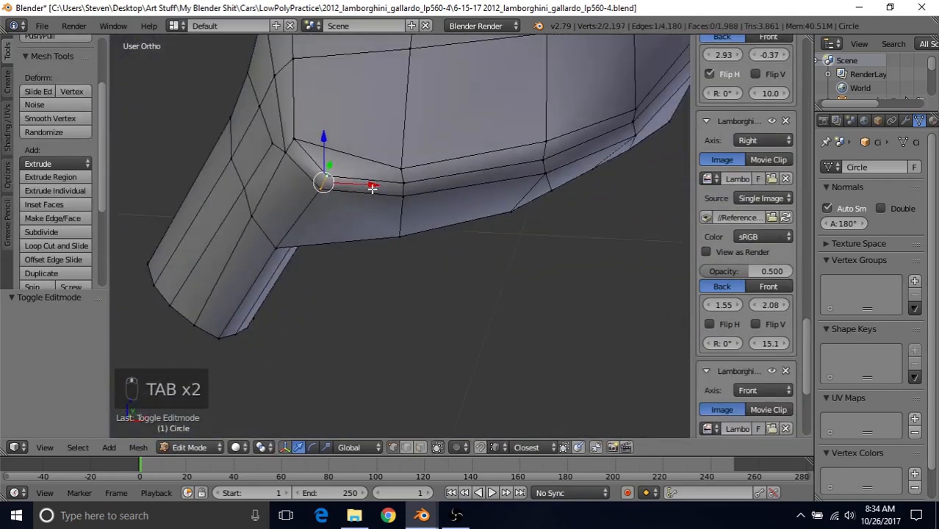
drag(374, 189, 342, 172)
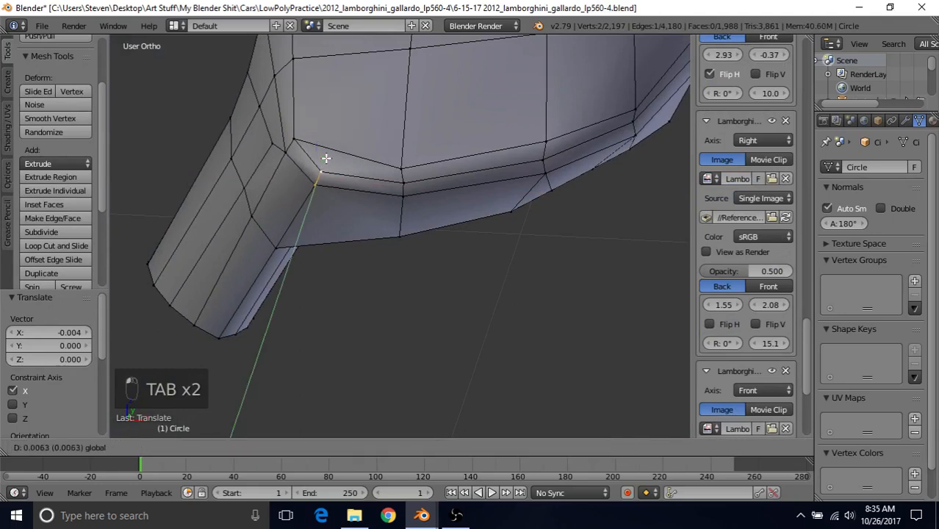
Step: Examine the shaded mirror against the car body and from the orthographic back view
key(Tab)
middle_drag(352, 213, 377, 205)
scroll(383, 257, down, 2)
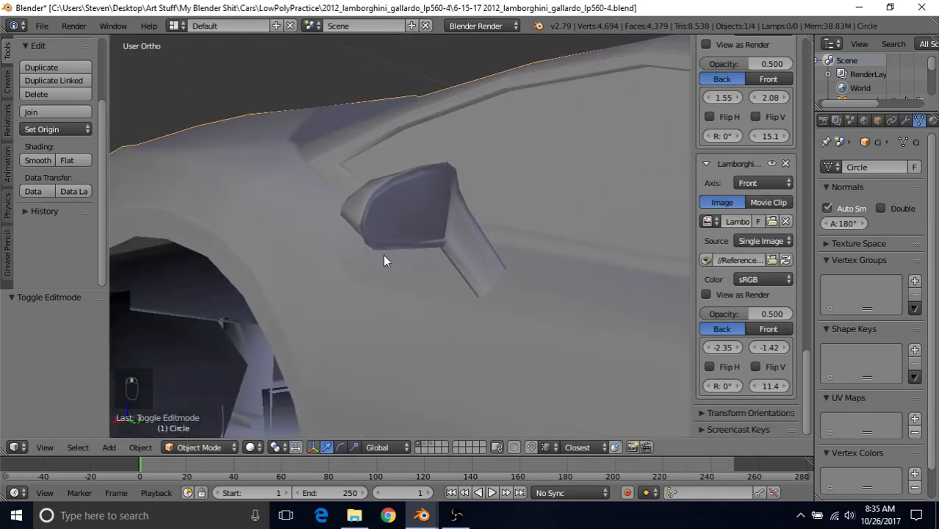
key(ctrl+KP_1)
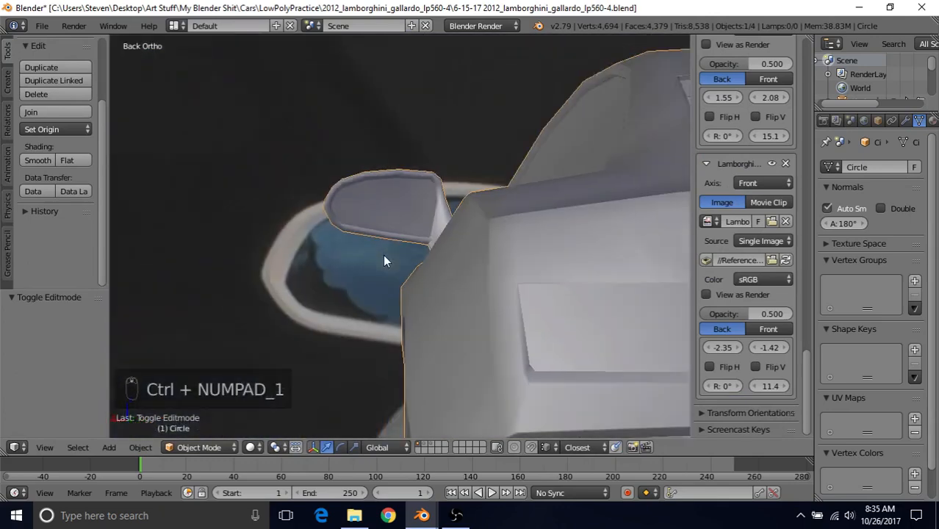
Step: Add a single centred loop cut across the mirror arm's mesh
key(z)
key(z)
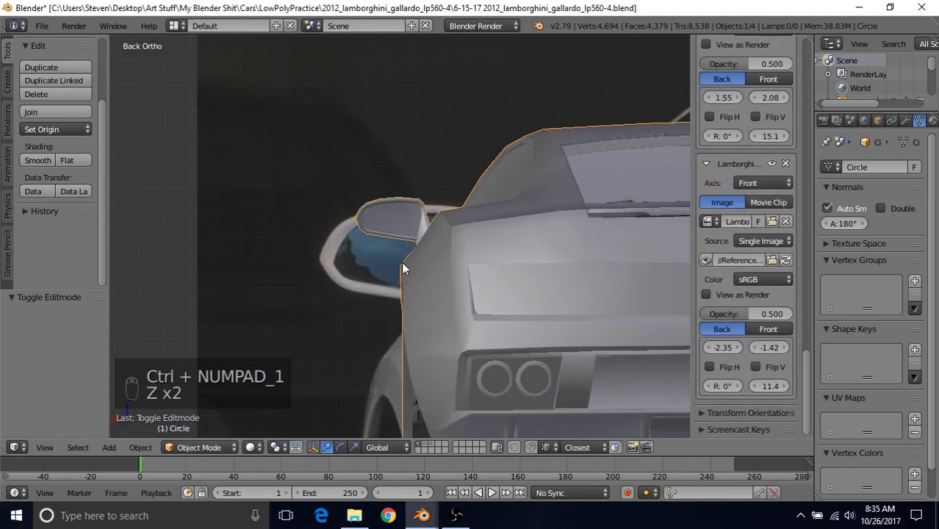
key(Tab)
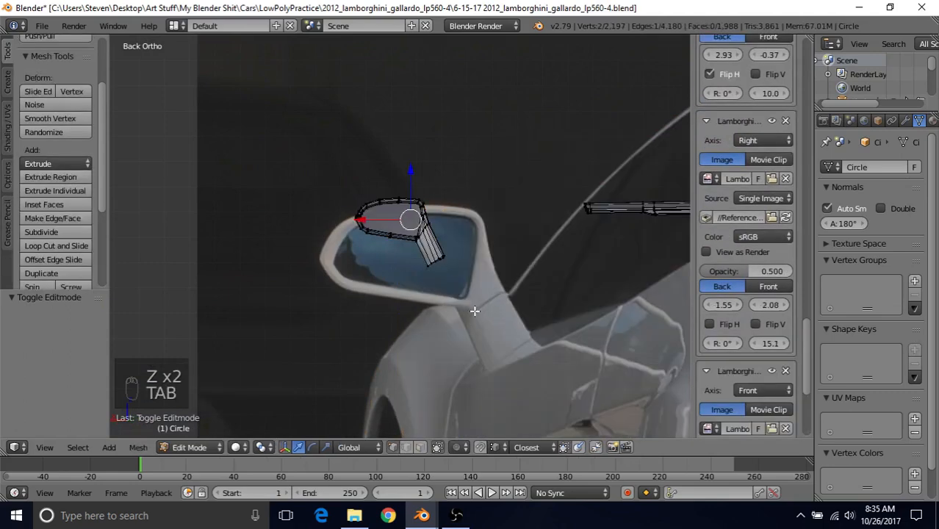
shift+middle_drag(501, 296, 453, 269)
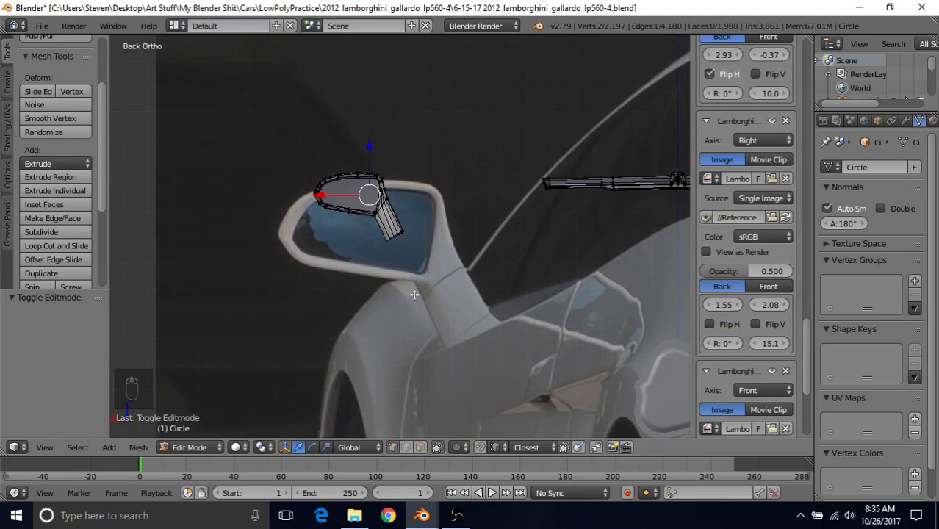
scroll(414, 294, up, 4)
shift+middle_drag(397, 206, 471, 224)
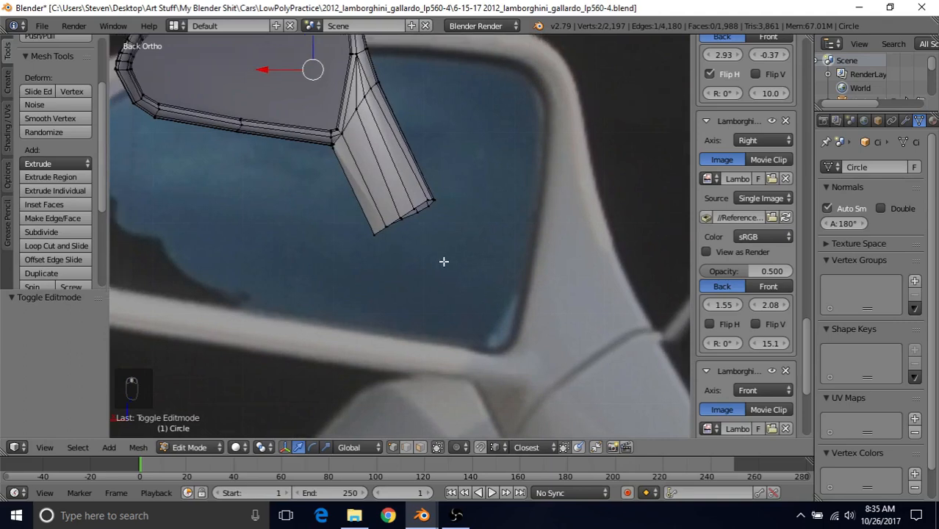
scroll(451, 270, up, 2)
key(ctrl+r)
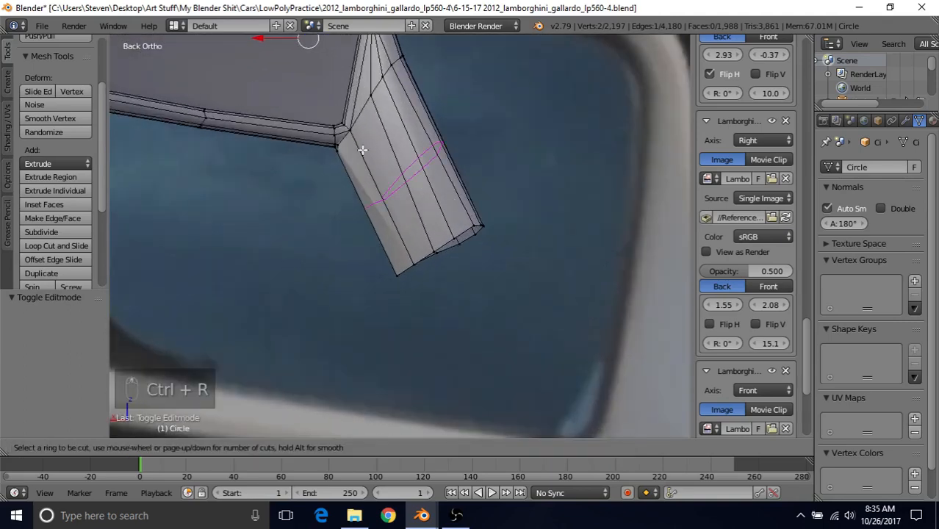
click(362, 150)
right_click(363, 148)
shift+middle_drag(419, 176, 518, 218)
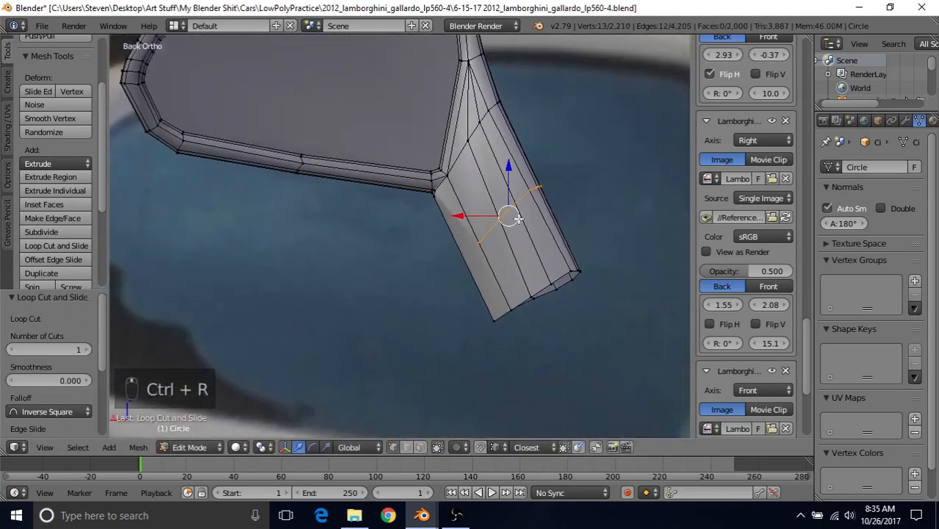
Step: Edge-slide the arm's new loop toward the mirror housing by a factor of about -0.664
key(q)
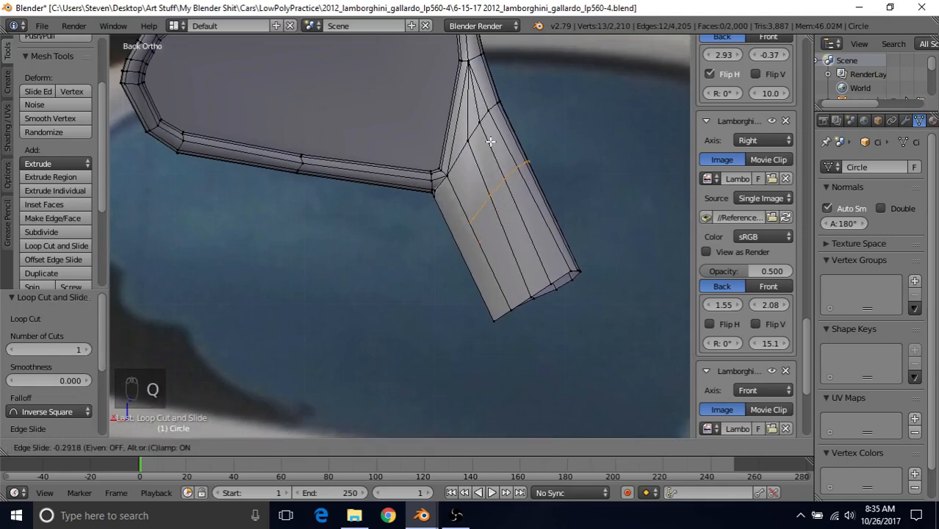
click(487, 110)
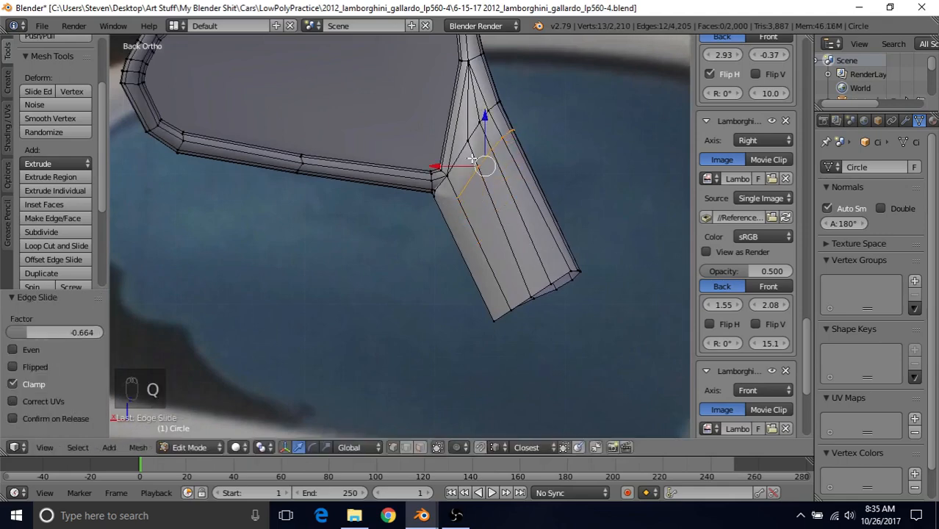
scroll(491, 262, down, 6)
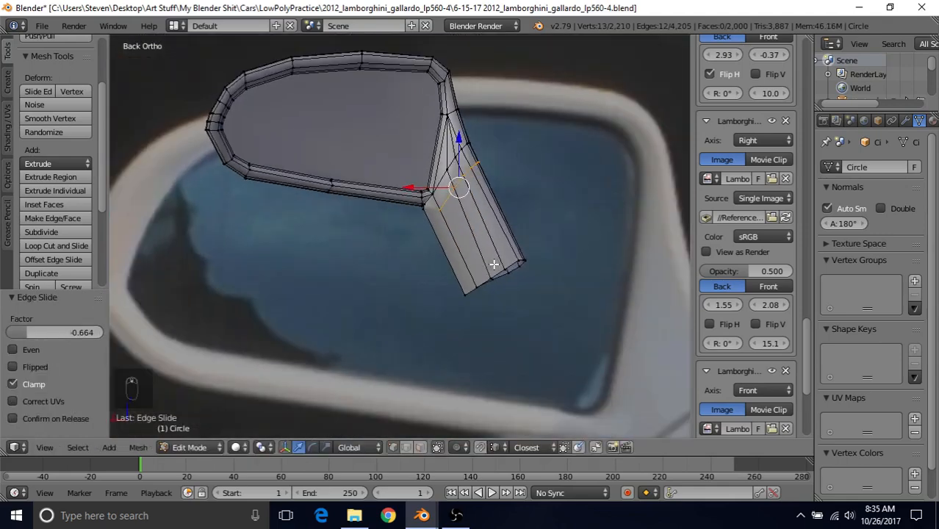
shift+middle_drag(493, 250, 491, 245)
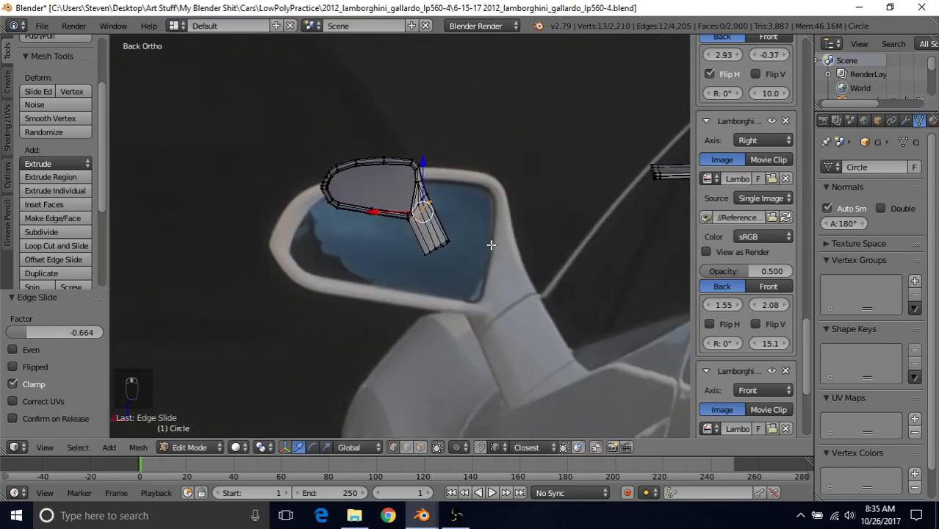
scroll(491, 245, up, 4)
scroll(491, 244, down, 2)
scroll(490, 245, up, 5)
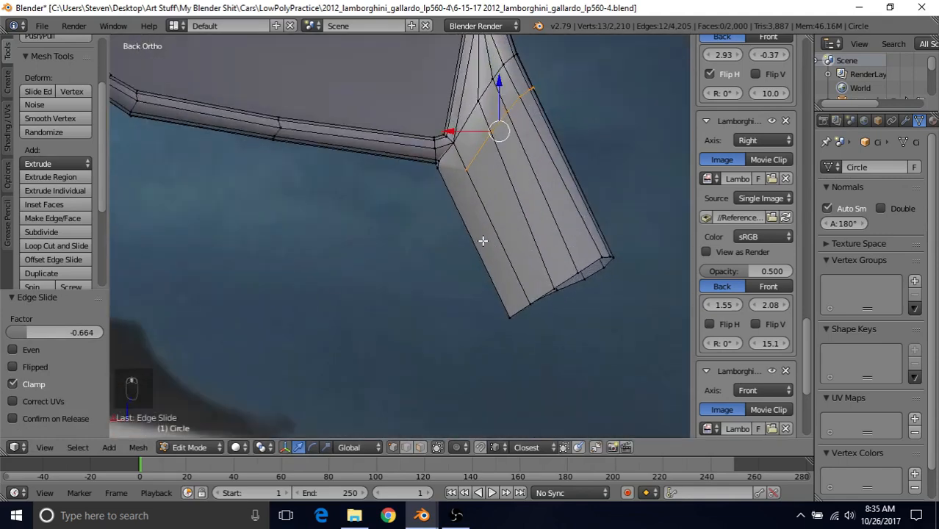
Step: Connect the two open end vertices of the new loop across the arm's lower corner edge
middle_drag(482, 241, 384, 266)
scroll(460, 219, up, 4)
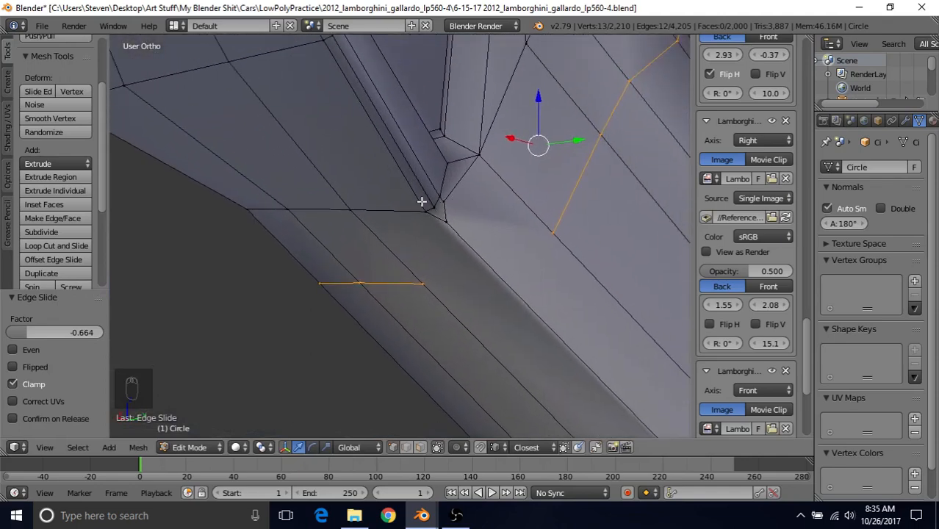
shift+middle_drag(486, 280, 404, 275)
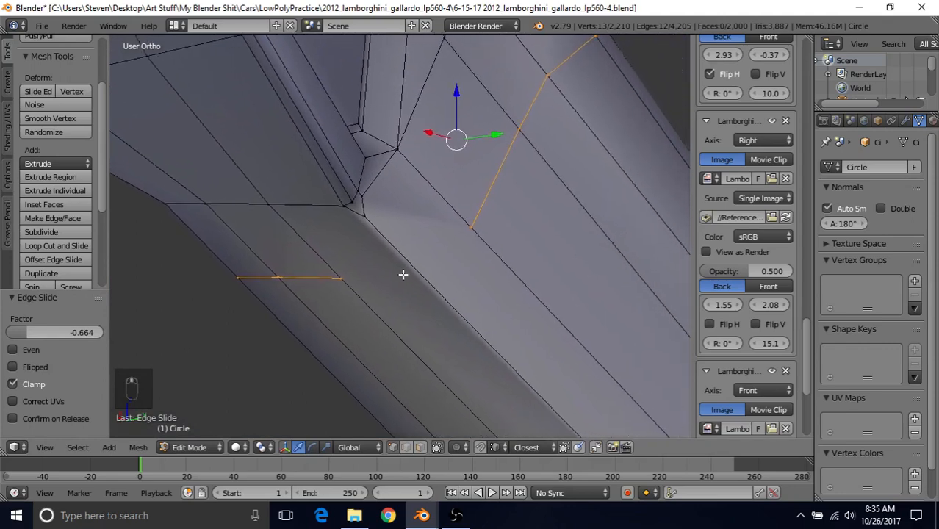
right_click(342, 278)
shift+right_click(472, 233)
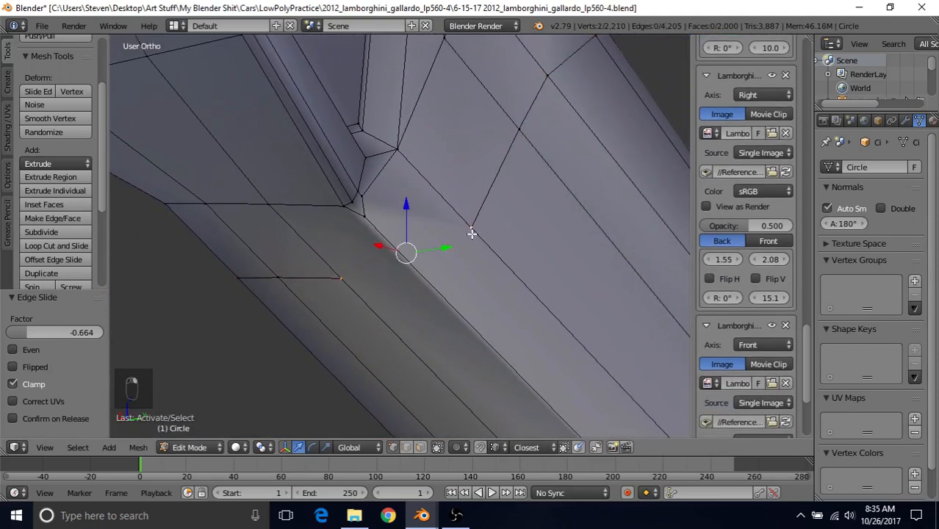
key(j)
Step: Slide the connecting vertex on the arm's lower corner edge away from the housing by a factor of about 0.030
right_click(400, 249)
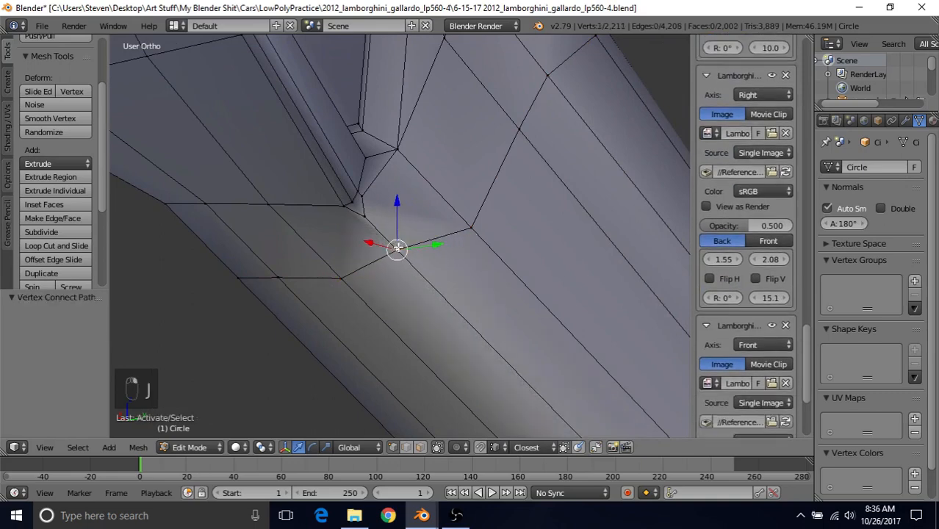
key(g)
key(g)
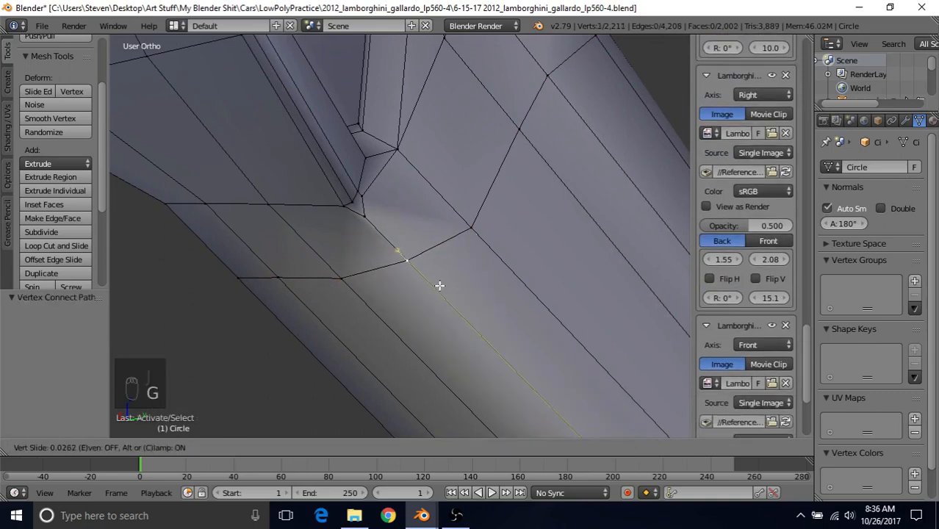
click(439, 284)
middle_drag(440, 284, 497, 192)
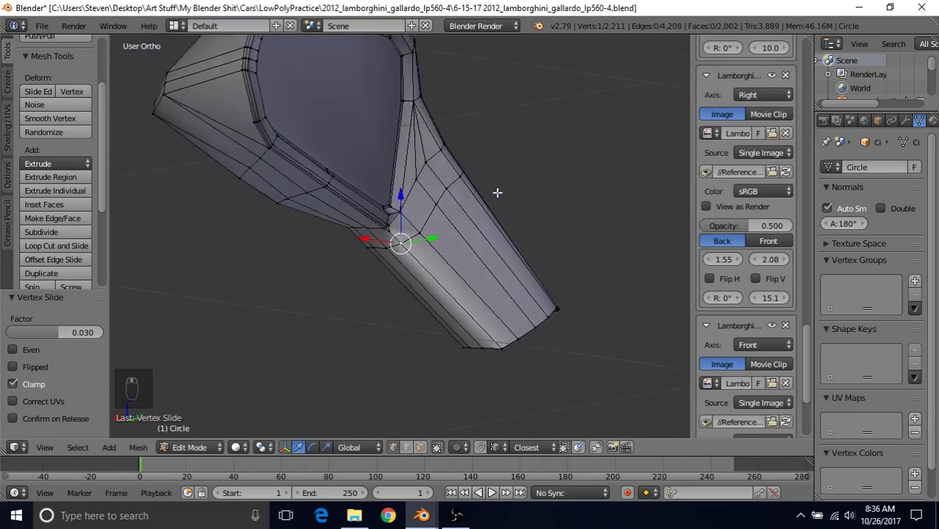
Step: In the orthographic back view, vertex-slide the loop vertex beside the arm's lower corner edge by a factor of about 0.059
middle_drag(522, 231, 430, 199)
key(ctrl+KP_1)
scroll(474, 245, down, 3)
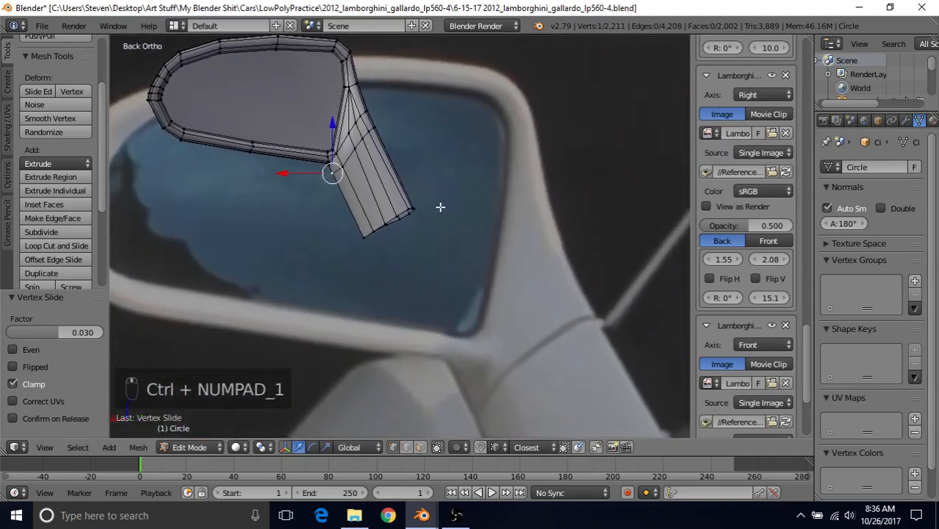
scroll(441, 208, up, 1)
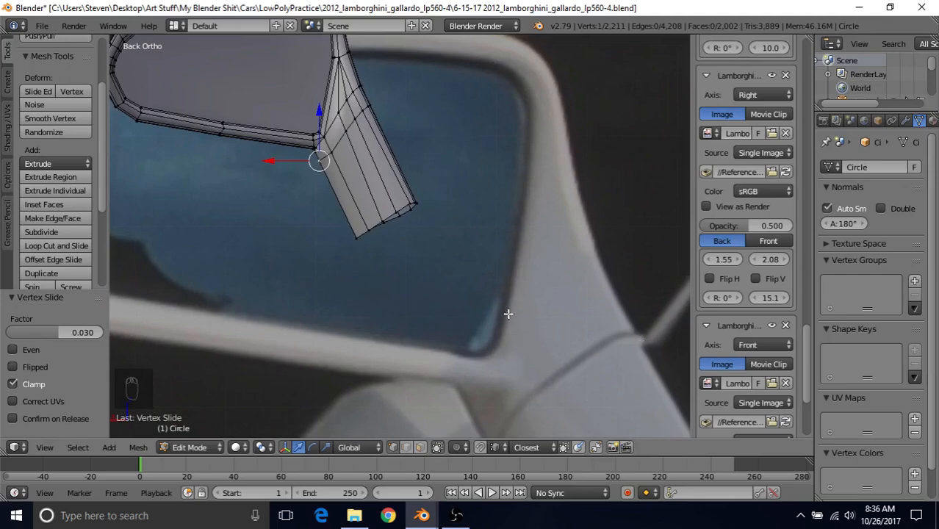
shift+middle_drag(590, 383, 458, 241)
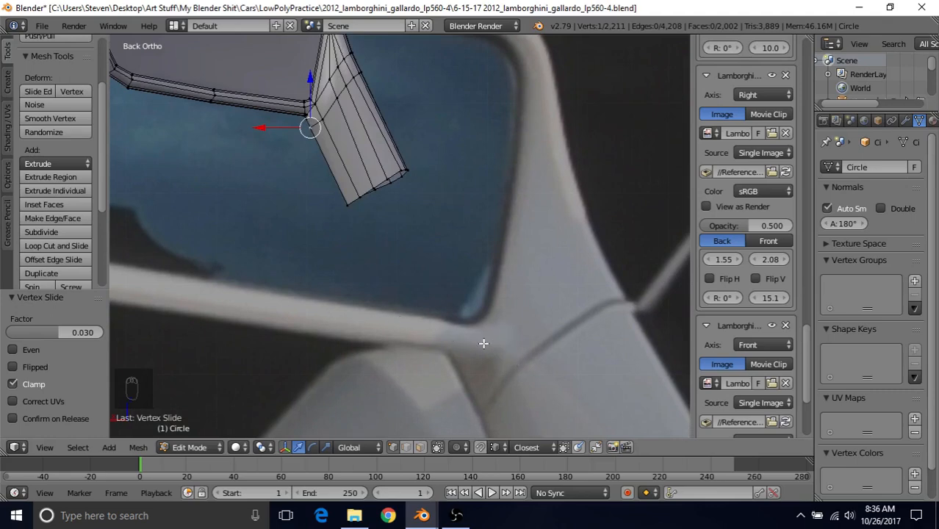
shift+middle_drag(393, 189, 421, 237)
right_click(350, 168)
key(g)
key(g)
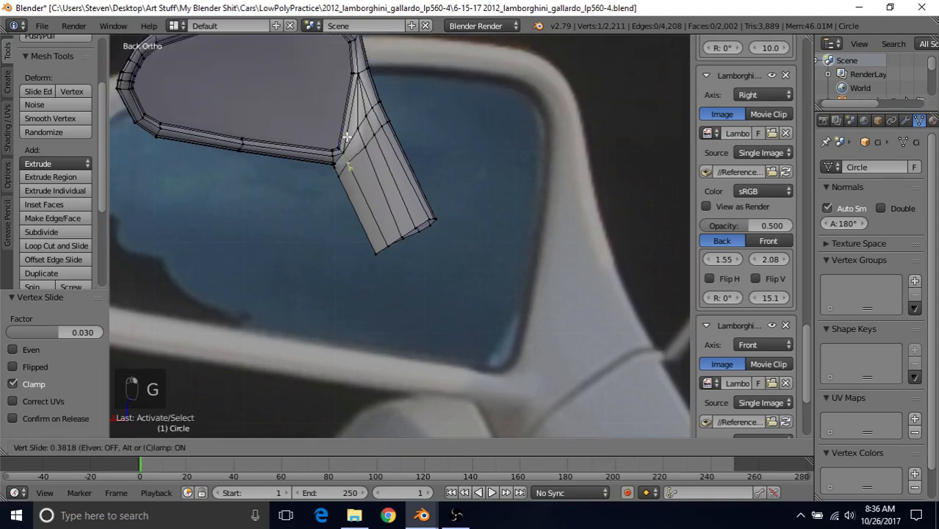
click(351, 141)
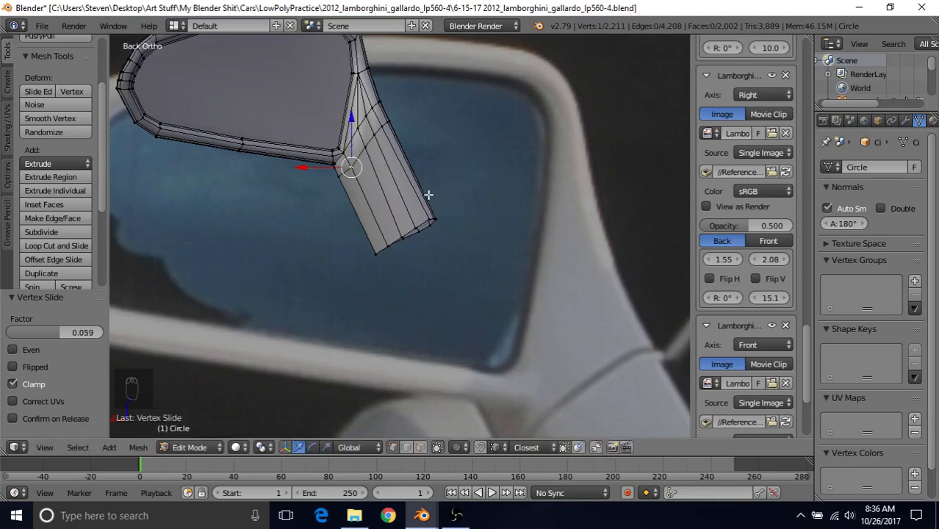
Step: Slide the loop vertex on the arm's lower corner edge farther along the arm, away from the housing
right_click(338, 184)
key(g)
key(g)
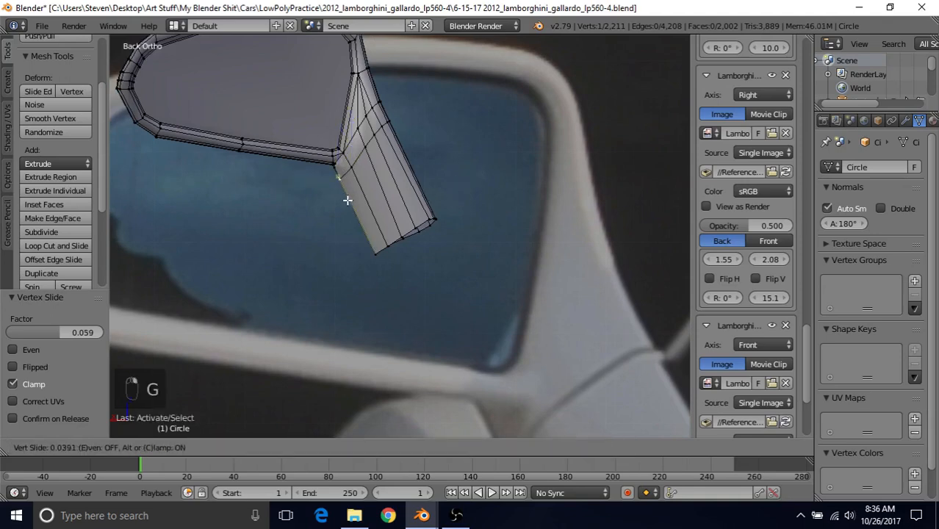
Step: Slide two neighbouring vertices at the stalk's upper end, just below the mirror frame's lower corner, by factors of about 0.039 and 0.162
click(342, 180)
right_click(352, 136)
key(g)
key(g)
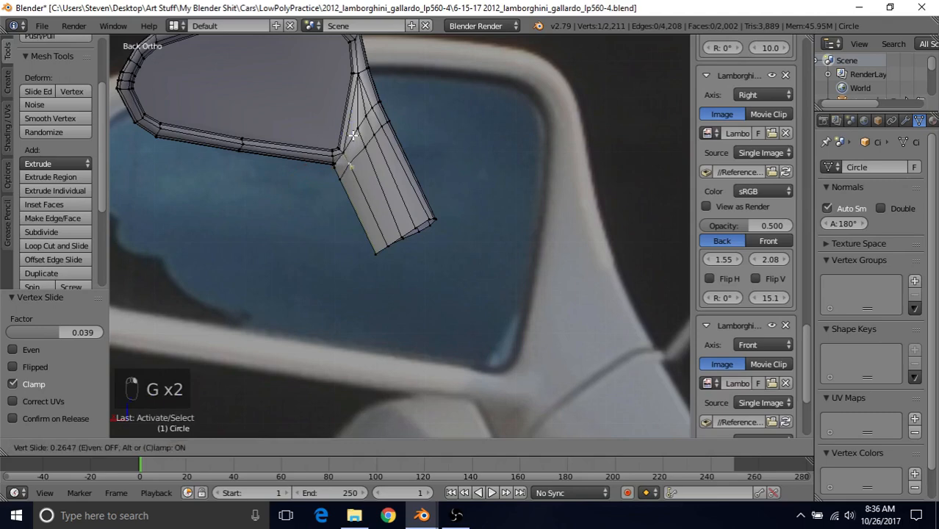
click(355, 136)
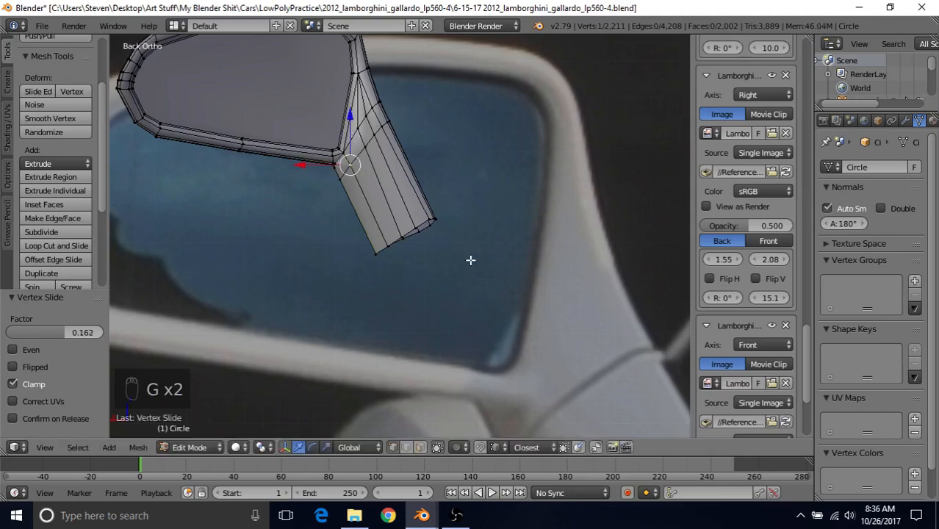
Step: Refine the same two stalk vertices below the frame corner, sliding the outer one by about 0.044 and the inner one by about 0.021
scroll(470, 243, down, 1)
shift+middle_drag(472, 253, 443, 186)
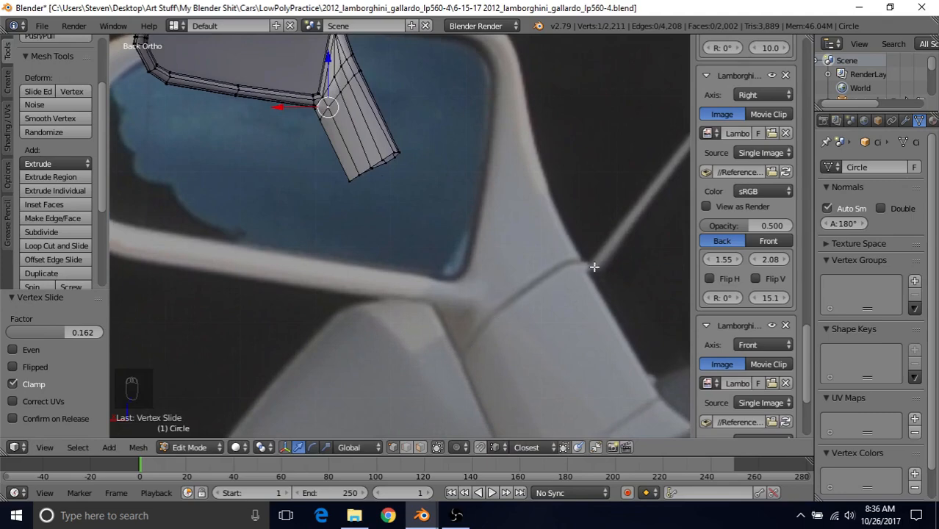
right_click(321, 123)
key(g)
key(g)
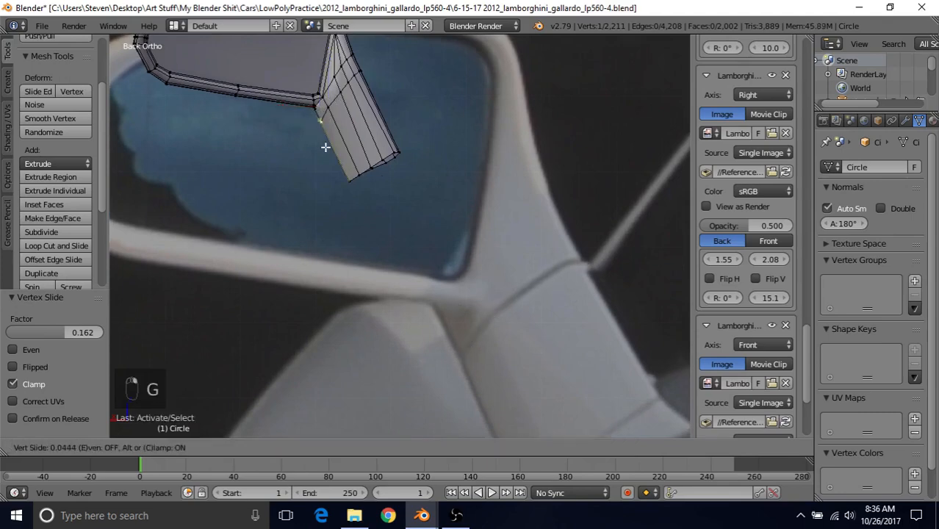
click(325, 147)
right_click(335, 102)
key(g)
key(g)
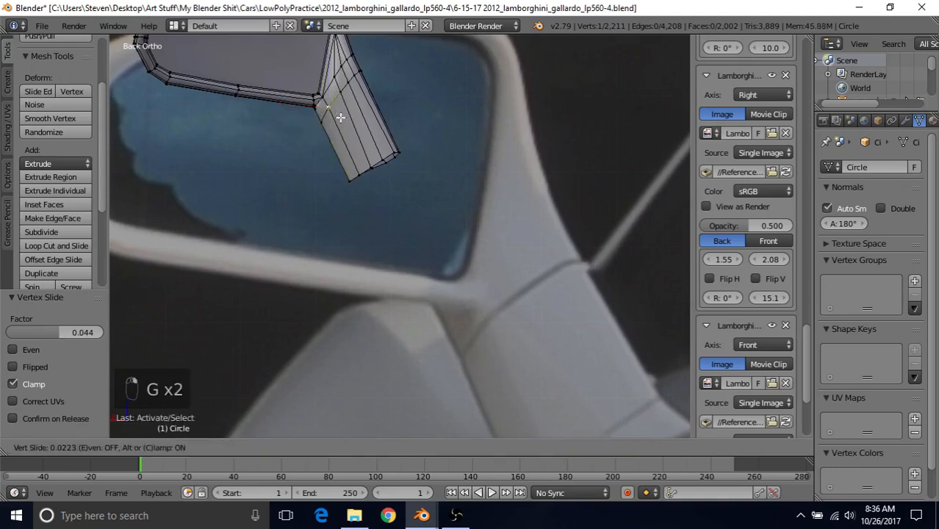
click(340, 118)
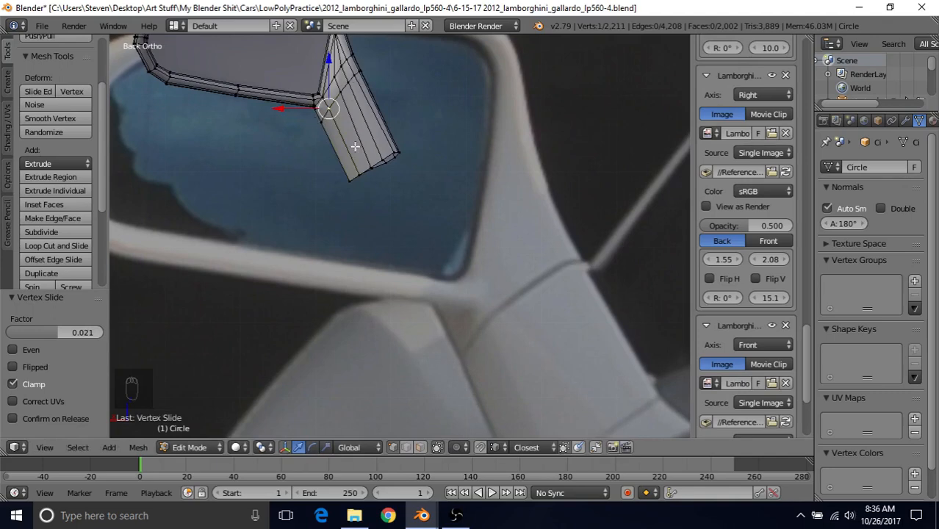
Step: On the stalk's far side, slide two vertices of the upper edge loop along their lengthwise edges by about 0.051 and 0.036
shift+middle_drag(365, 140, 381, 227)
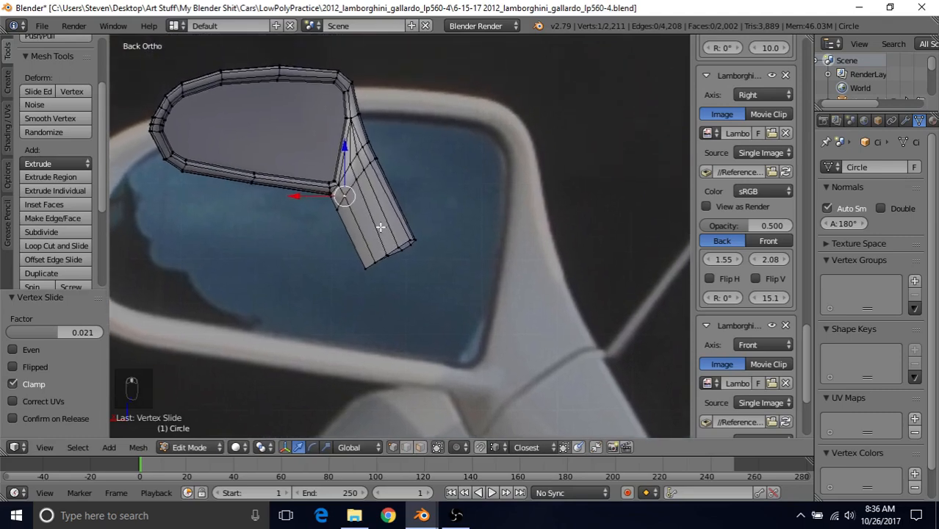
middle_drag(353, 193, 505, 177)
scroll(505, 176, up, 2)
right_click(363, 162)
key(g)
key(g)
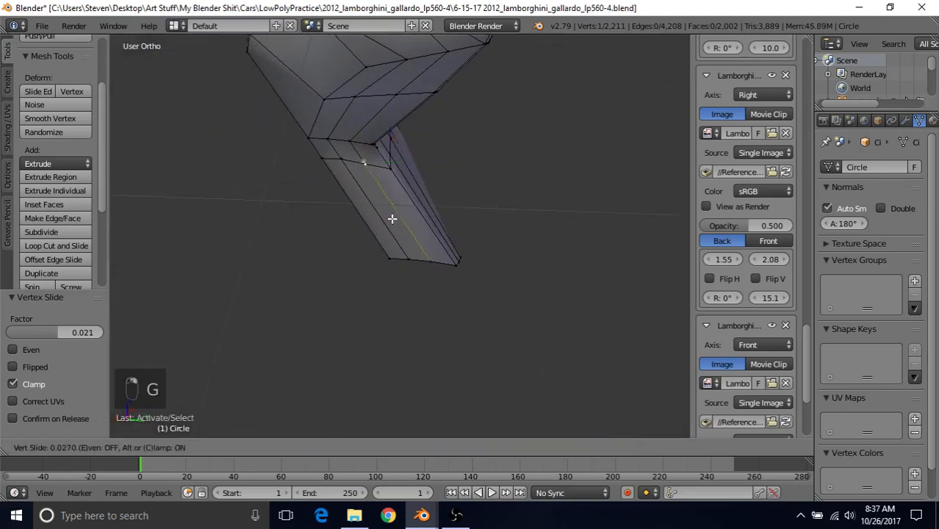
click(394, 220)
key(g)
key(g)
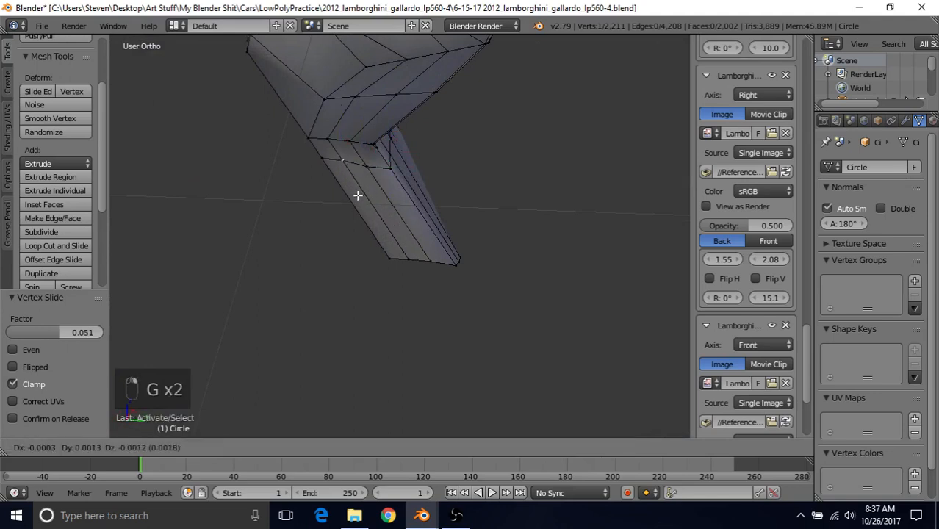
click(354, 173)
Step: Even out the far-side loop by moving one vertex slightly and sliding the vertex beside it by a factor of about 0.115
middle_drag(354, 173, 398, 157)
right_click(379, 180)
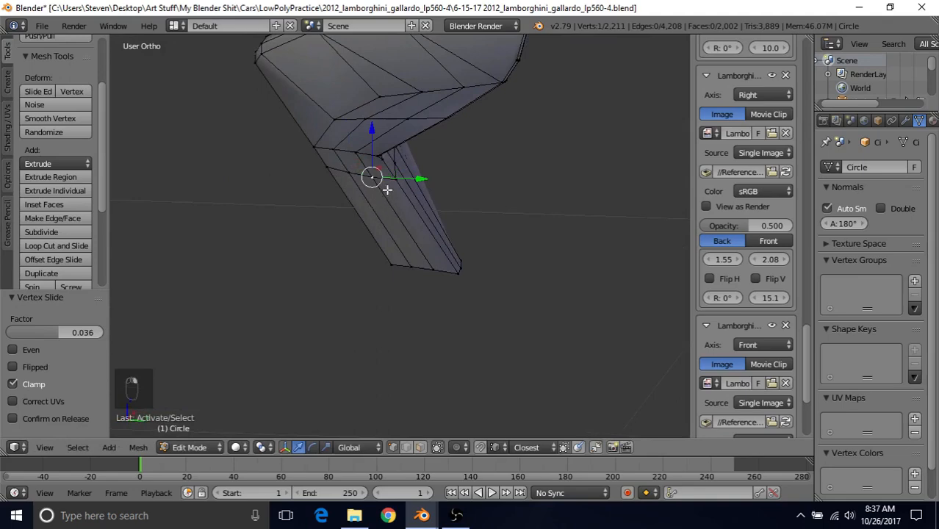
key(g)
click(364, 183)
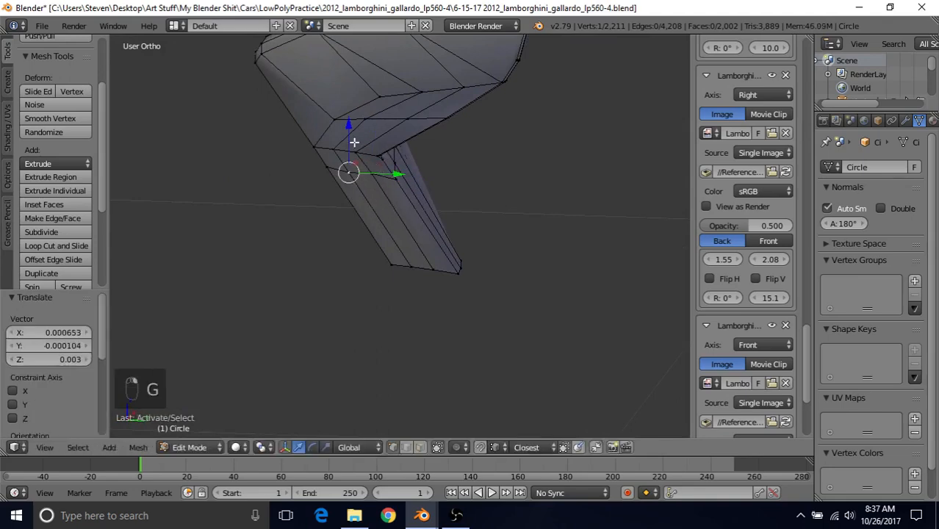
key(g)
key(g)
click(354, 142)
middle_drag(354, 143, 408, 197)
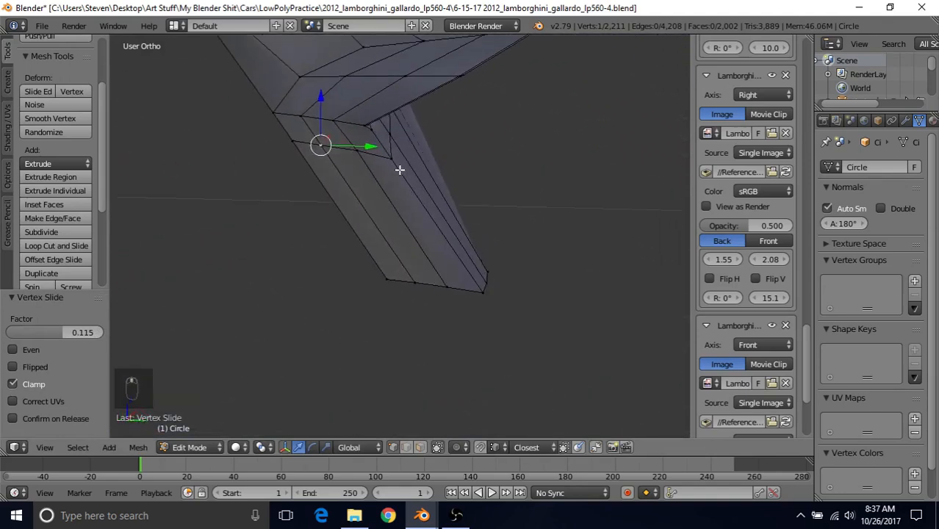
Step: Slide the corner vertex of the upper stalk loop by a factor of about 0.146 to straighten the loop
right_click(397, 166)
key(g)
key(g)
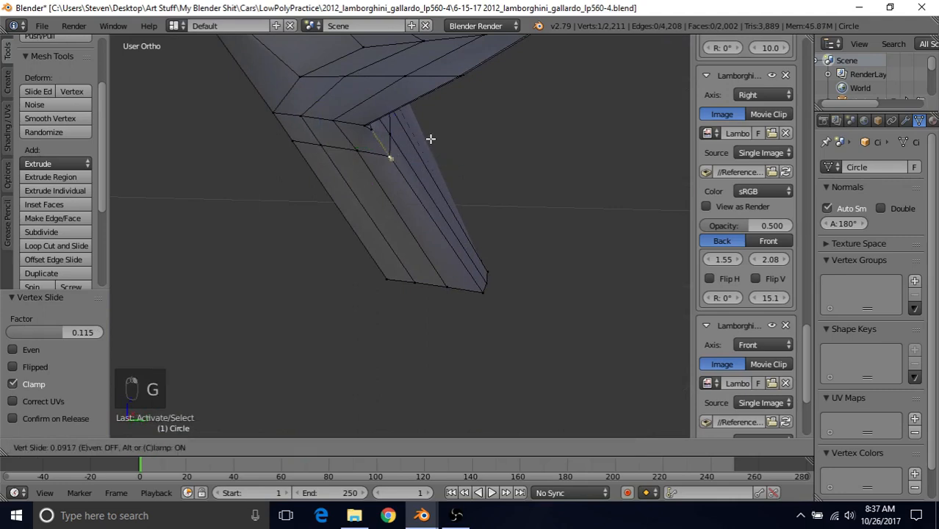
click(426, 180)
middle_drag(426, 185, 470, 122)
middle_drag(470, 176, 425, 203)
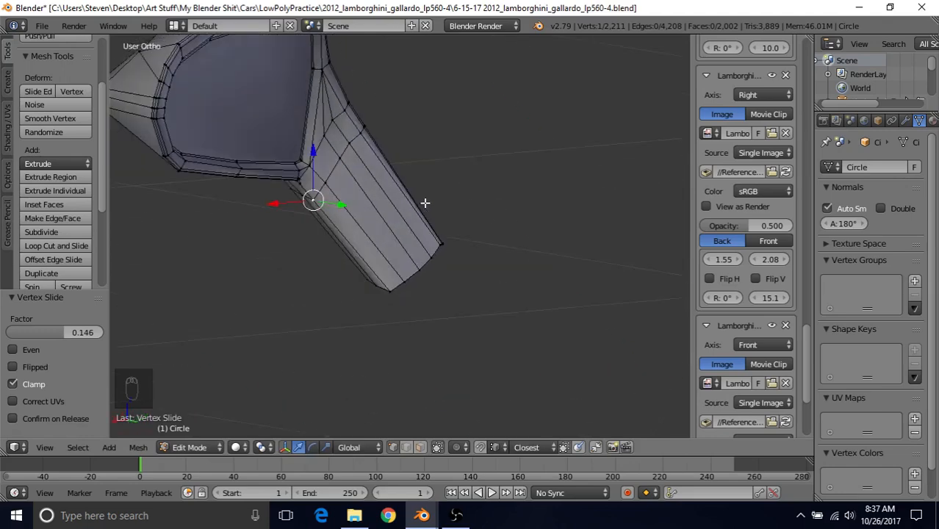
Step: Check the mirror stalk's smooth shading in Object Mode and return to Edit Mode
middle_drag(383, 180, 365, 173)
key(Tab)
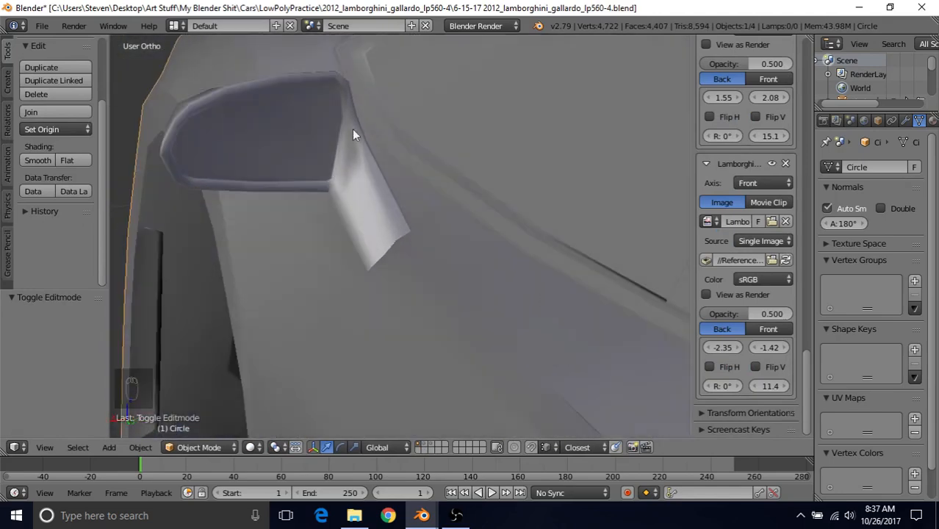
scroll(382, 236, down, 2)
key(Tab)
Step: Bevel the edge loop across the upper stalk with an offset of about 0.003 and 4 segments
middle_drag(405, 200, 544, 283)
scroll(479, 257, down, 3)
scroll(455, 232, up, 8)
scroll(548, 270, up, 2)
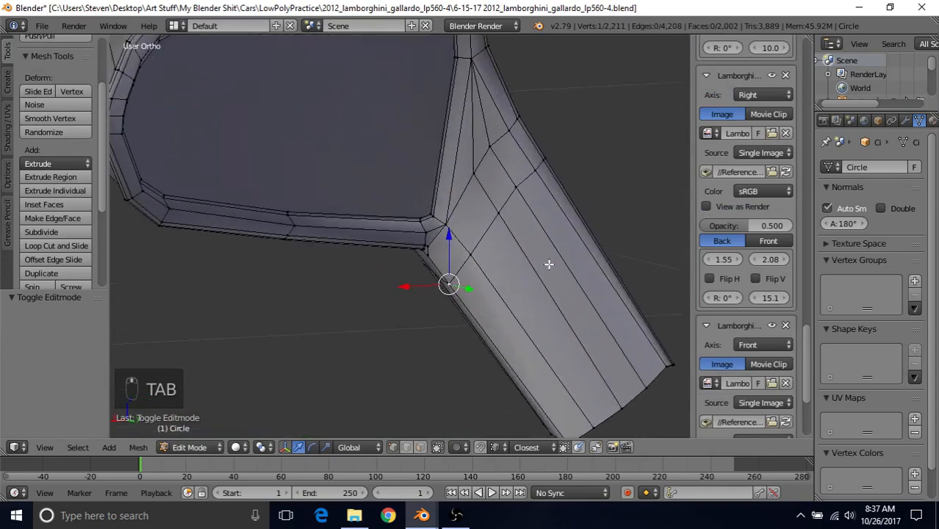
alt+right_click(508, 198)
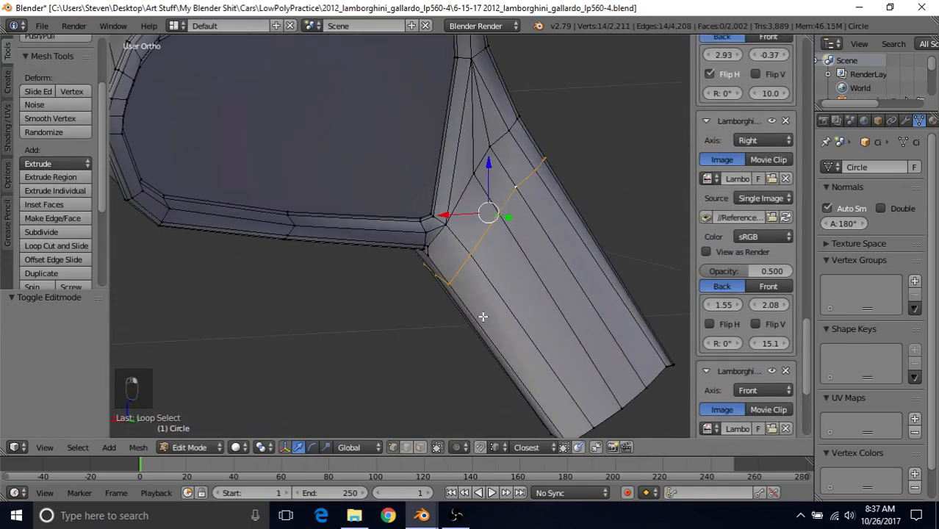
key(ctrl+b)
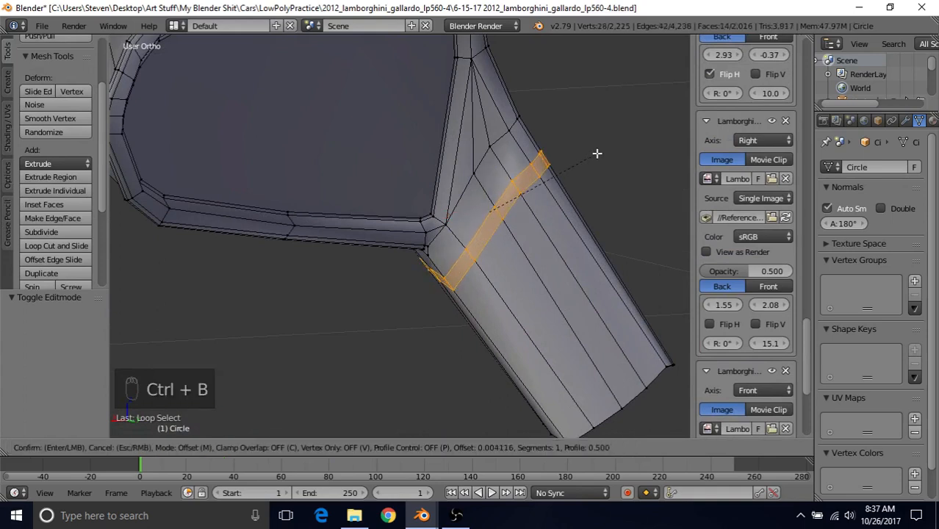
scroll(598, 153, up, 3)
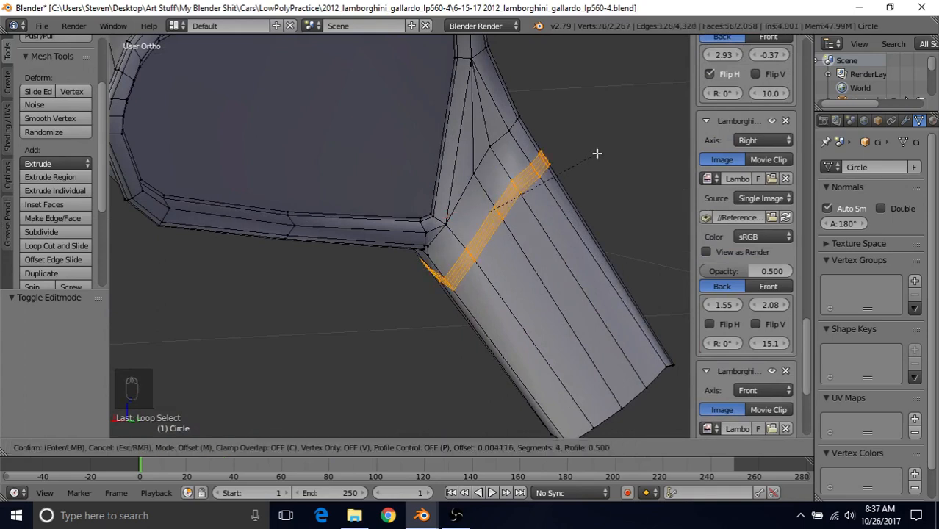
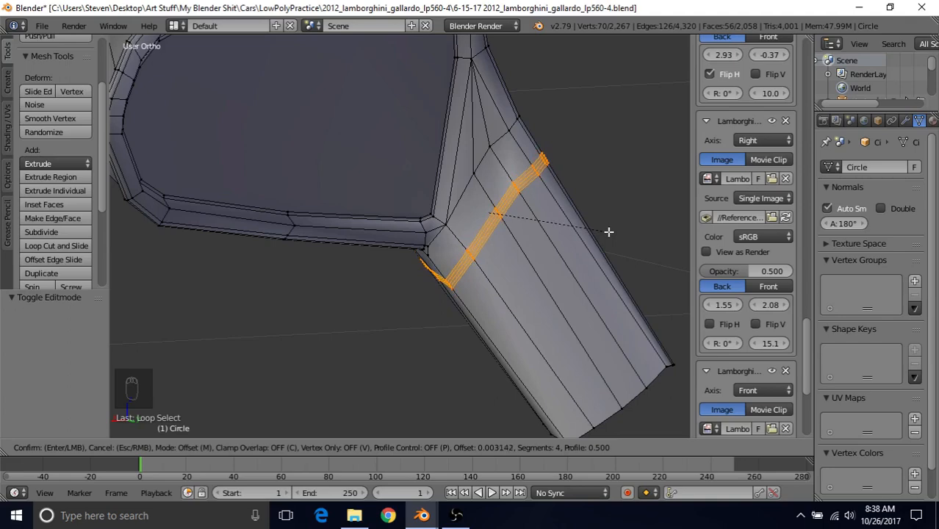
click(608, 232)
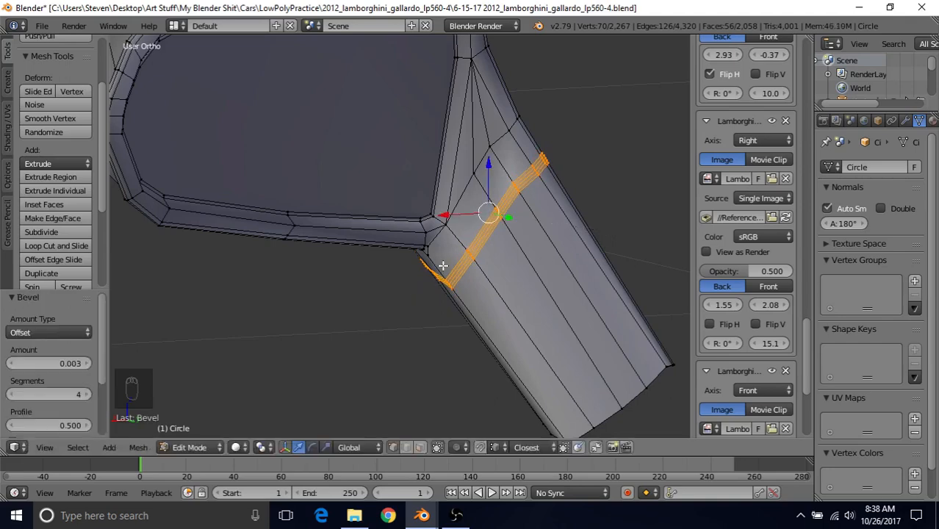
Step: Reduce the selected bevel band on the stalk to only its centre edge loop
shift+middle_drag(444, 266, 359, 292)
scroll(358, 292, up, 5)
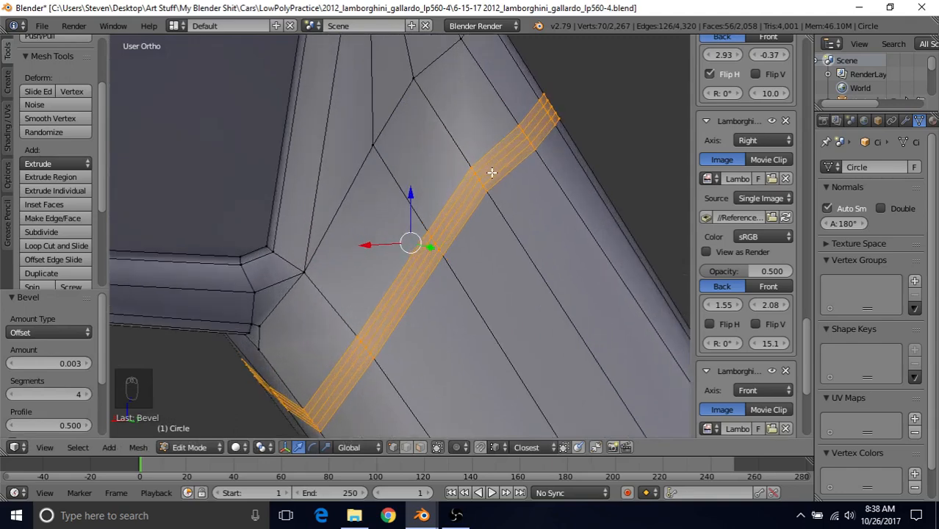
alt+right_click(469, 192)
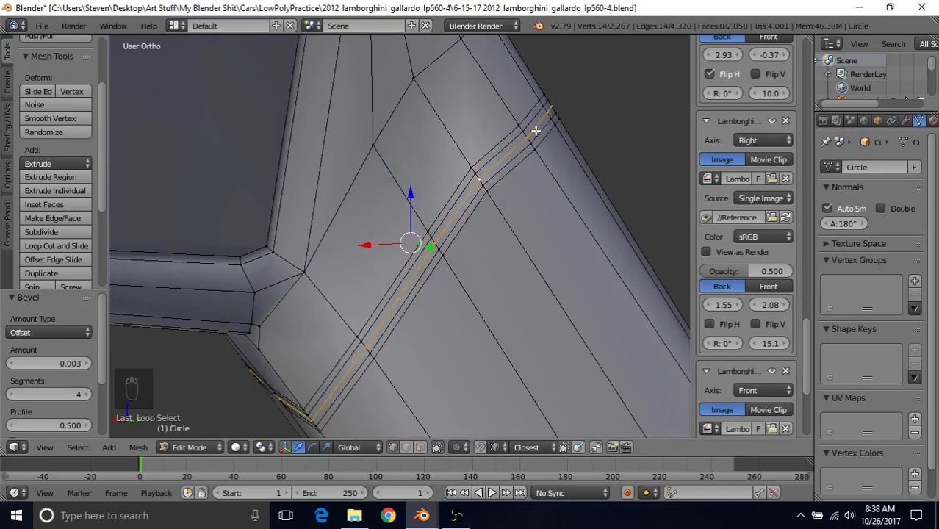
key(ctrl+z)
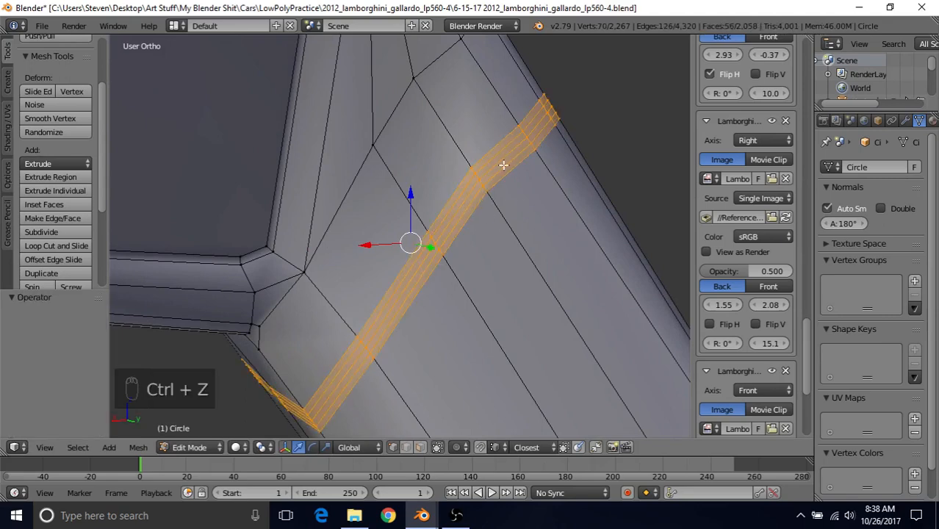
key(ctrl+KP_Subtract)
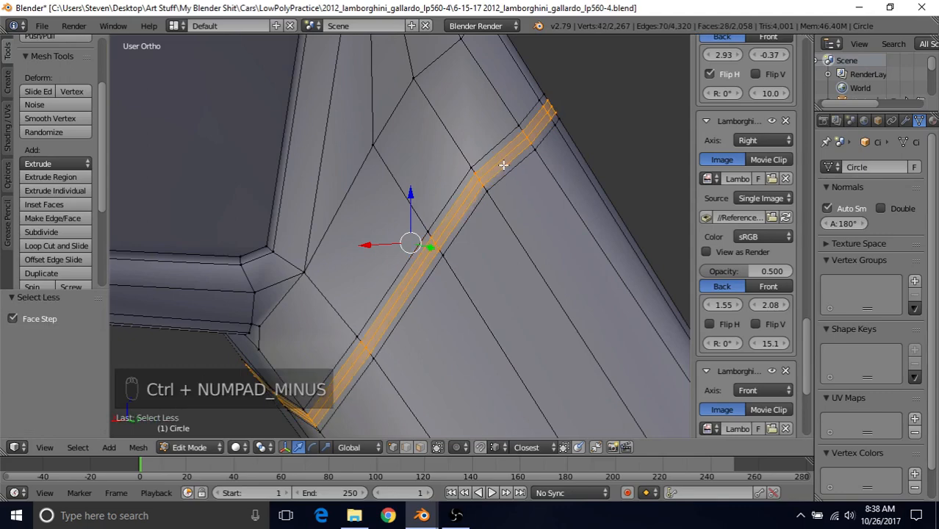
key(ctrl+KP_Subtract)
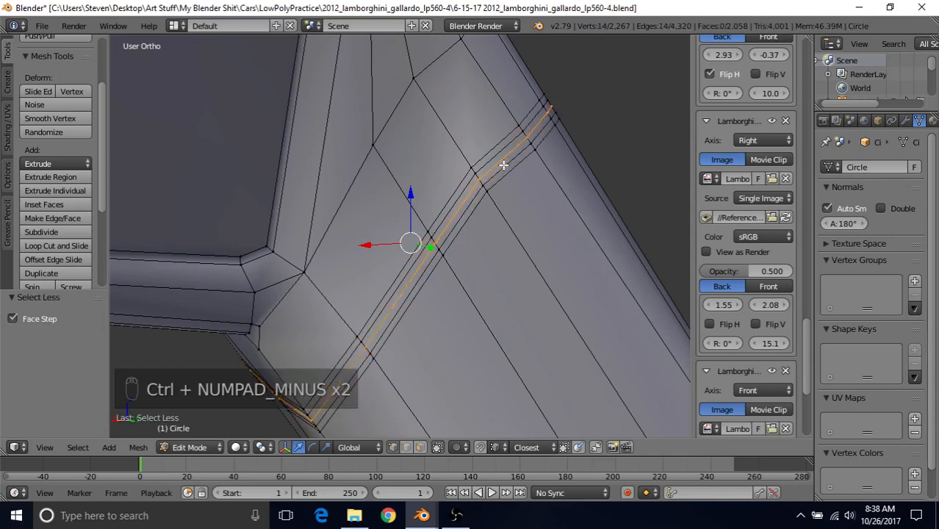
Step: Repeatedly grow and shrink the selection around the bevel's centre loop, ending on the centre loop alone
key(ctrl+KP_Add)
key(ctrl+KP_Add)
key(ctrl+KP_Subtract)
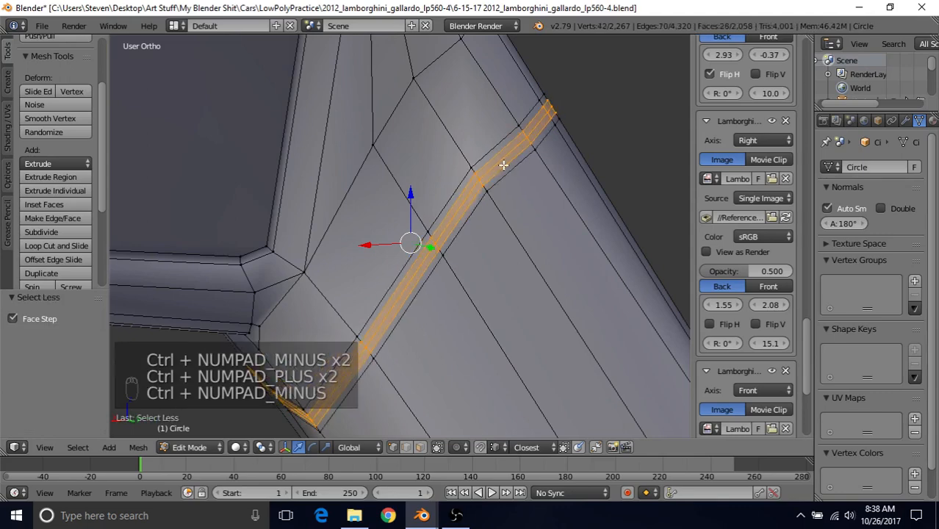
key(ctrl+KP_Subtract)
key(ctrl+KP_Subtract)
key(ctrl+KP_Add)
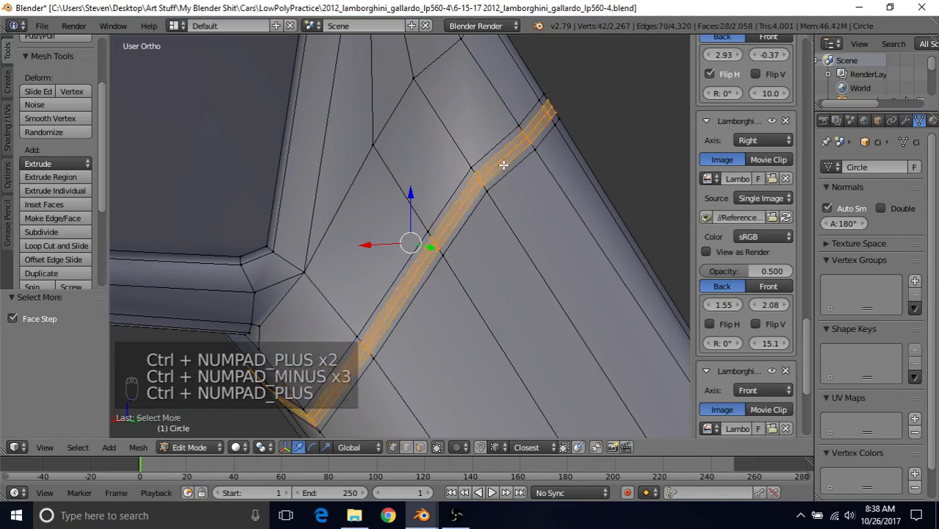
key(ctrl+KP_Add)
key(ctrl+KP_Add)
key(ctrl+KP_Subtract)
key(ctrl+KP_Subtract)
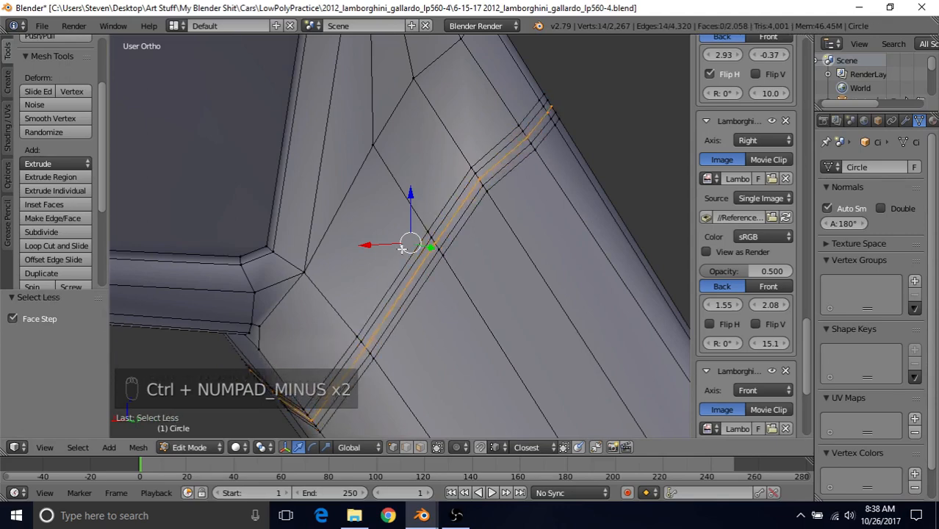
Step: Push the bevel's centre edge loop inward with Shrink/Fatten by an offset of about 0.001 to form a groove across the stalk
scroll(453, 218, down, 3)
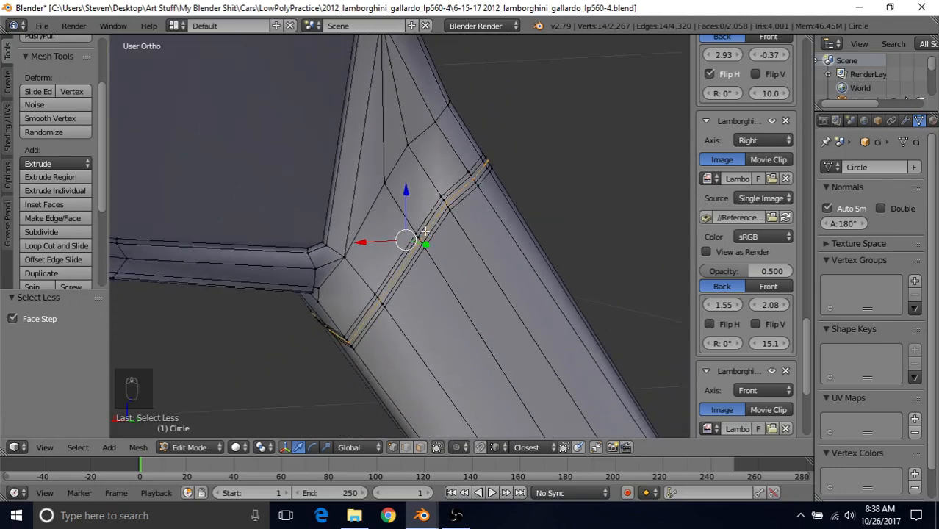
scroll(466, 253, up, 3)
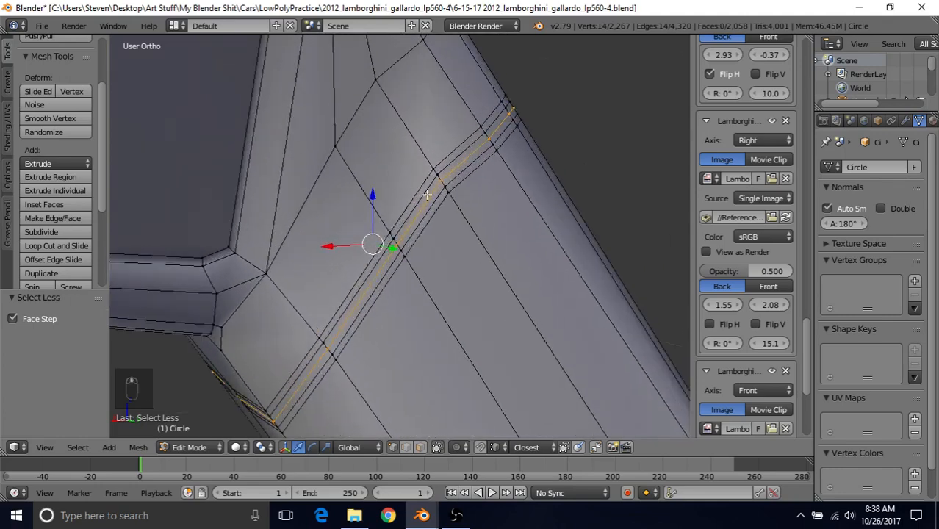
scroll(418, 204, up, 1)
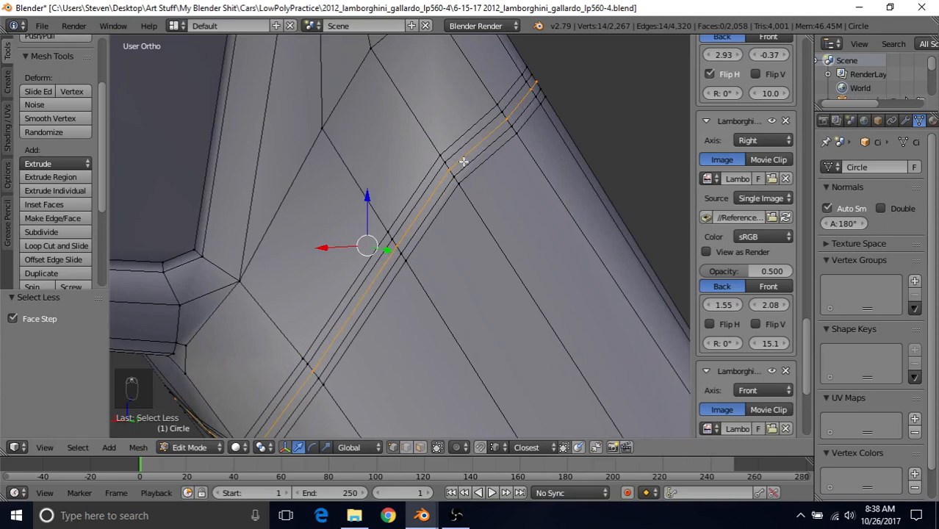
shift+middle_drag(447, 184, 455, 191)
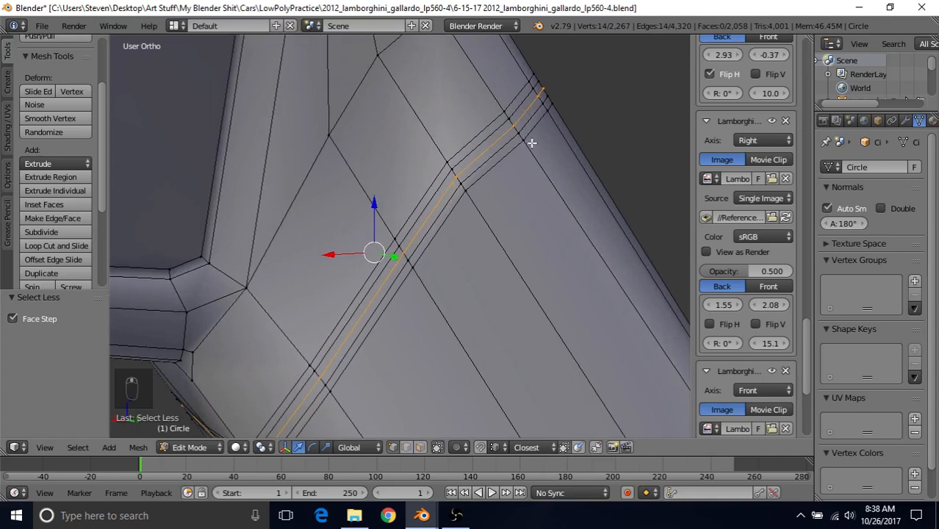
key(alt+s)
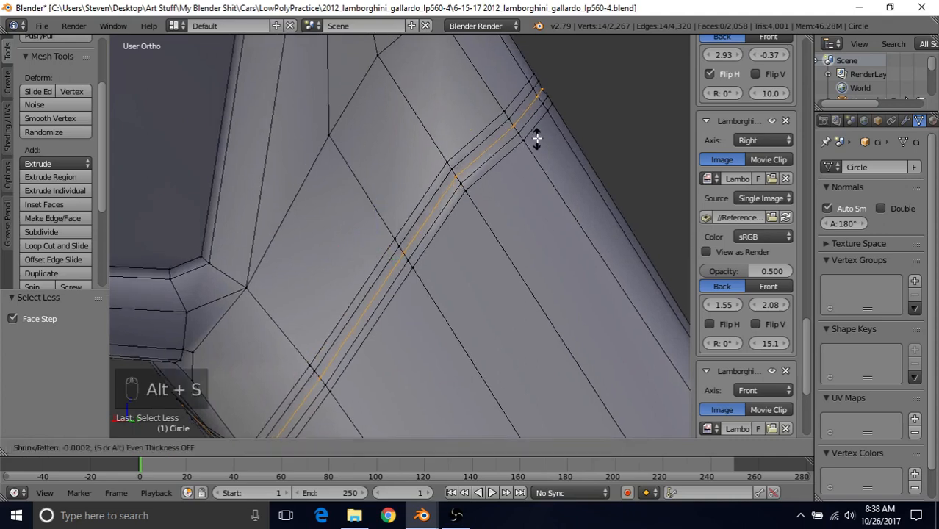
click(539, 135)
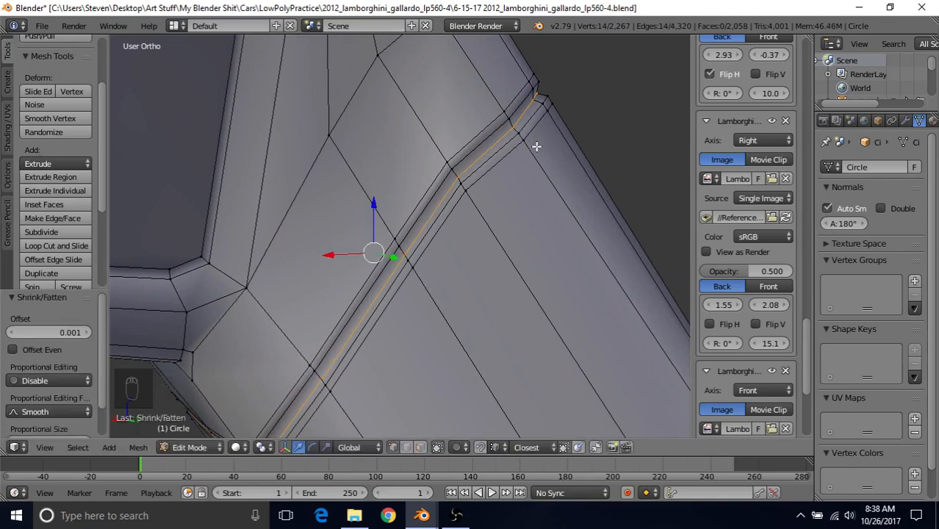
Step: Inspect the stalk groove, and undo the groove and bevel back to the single edge loop across the upper stalk
key(Tab)
scroll(471, 235, down, 5)
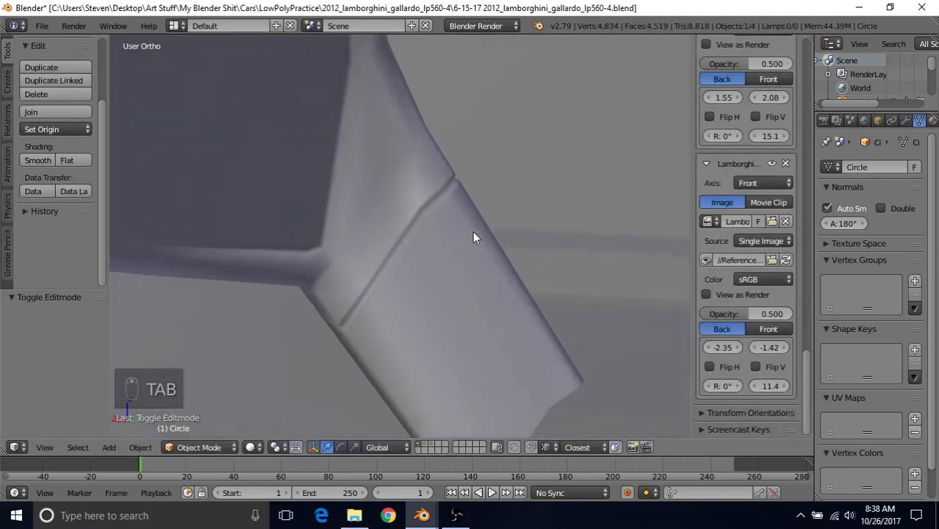
scroll(471, 241, down, 3)
mouse_move(472, 241)
middle_down()
mouse_move(453, 260)
mouse_move(463, 245)
middle_up()
scroll(462, 245, up, 8)
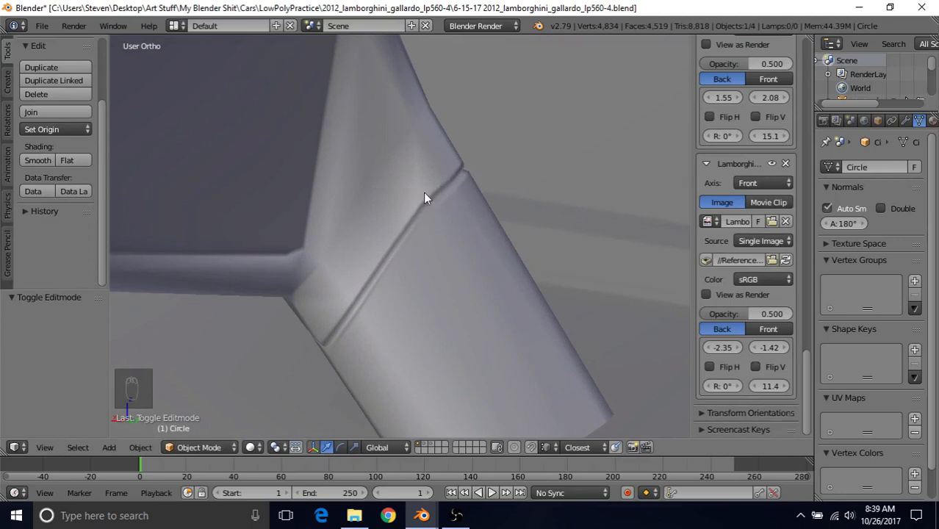
key(Tab)
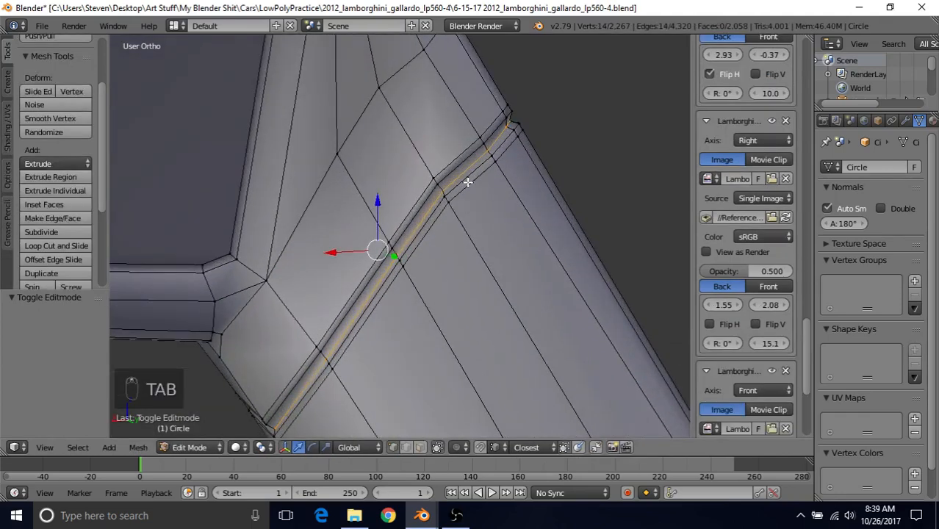
key(ctrl+z)
key(ctrl+z)
key(ctrl+z)
key(ctrl+z)
key(ctrl+z)
key(ctrl+z)
key(ctrl+z)
key(ctrl+z)
key(ctrl+z)
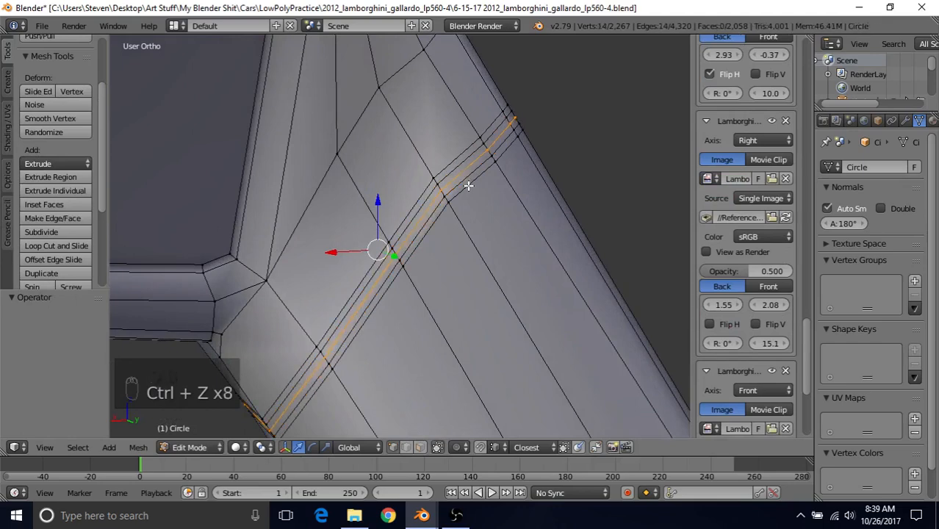
key(ctrl+z)
key(ctrl+z)
key(ctrl+z)
key(ctrl+z)
key(ctrl+z)
key(ctrl+z)
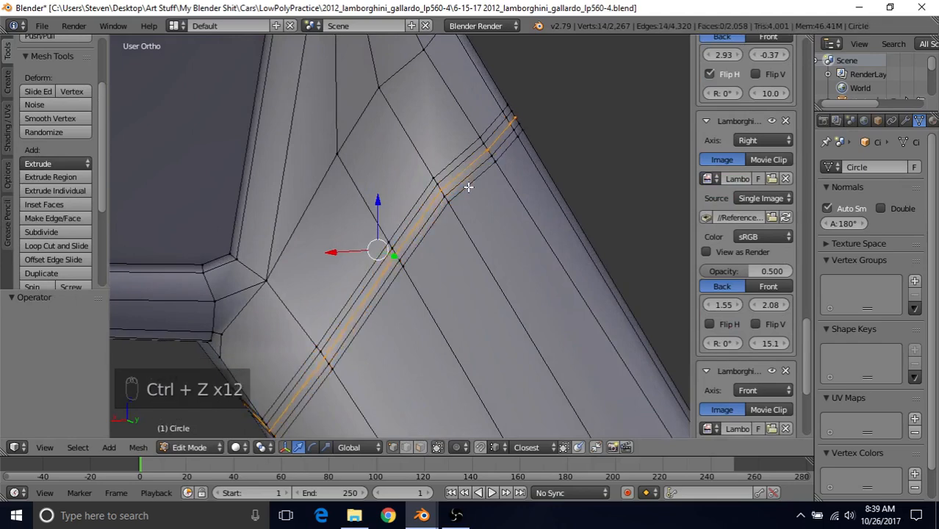
key(ctrl+z)
key(ctrl+z)
Step: Straighten the upper stalk's edge loop by vertex-sliding its kinked vertex about 0.011 and 0.006, and the adjacent lower vertex about 0.008
right_click(442, 193)
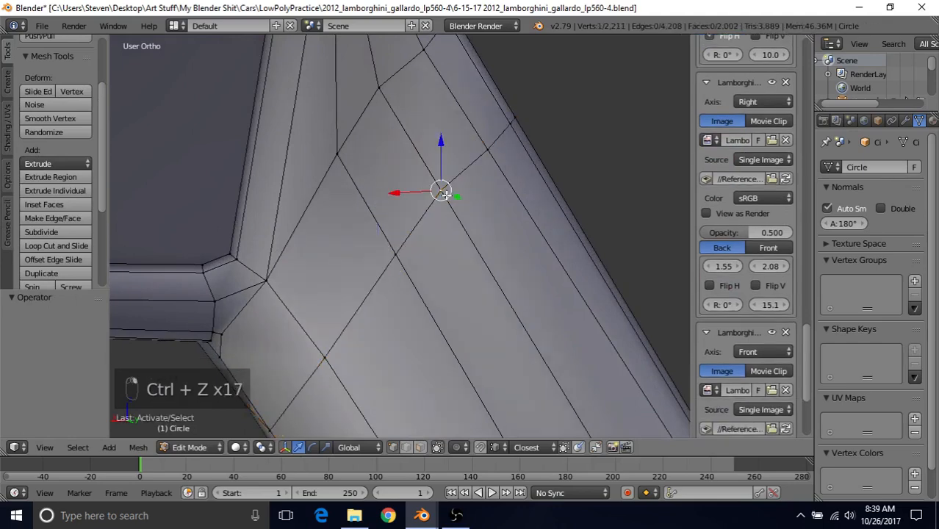
key(g)
key(g)
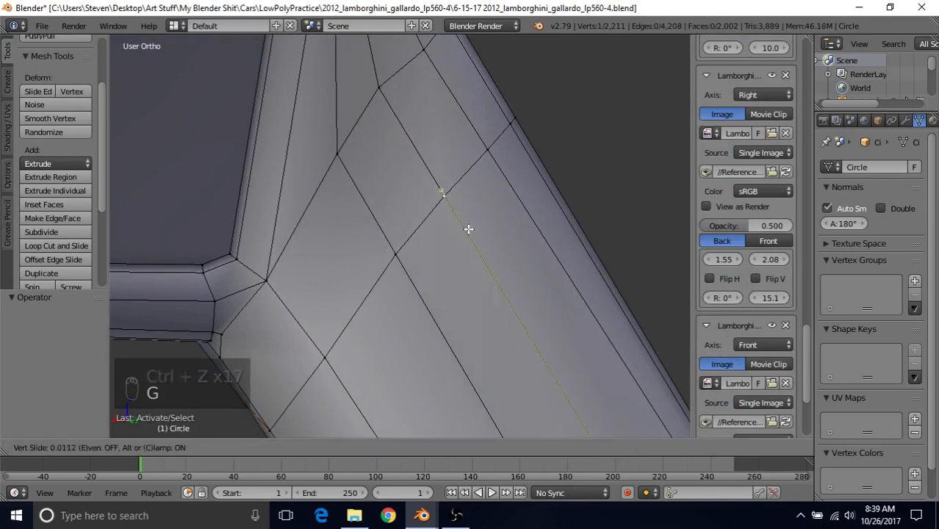
click(396, 254)
key(g)
key(g)
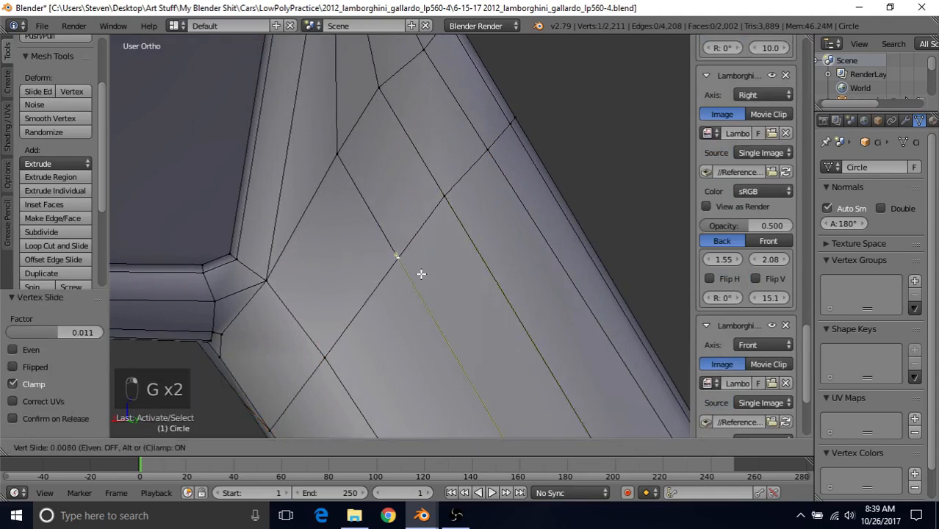
click(421, 275)
right_click(450, 197)
key(g)
key(g)
click(480, 211)
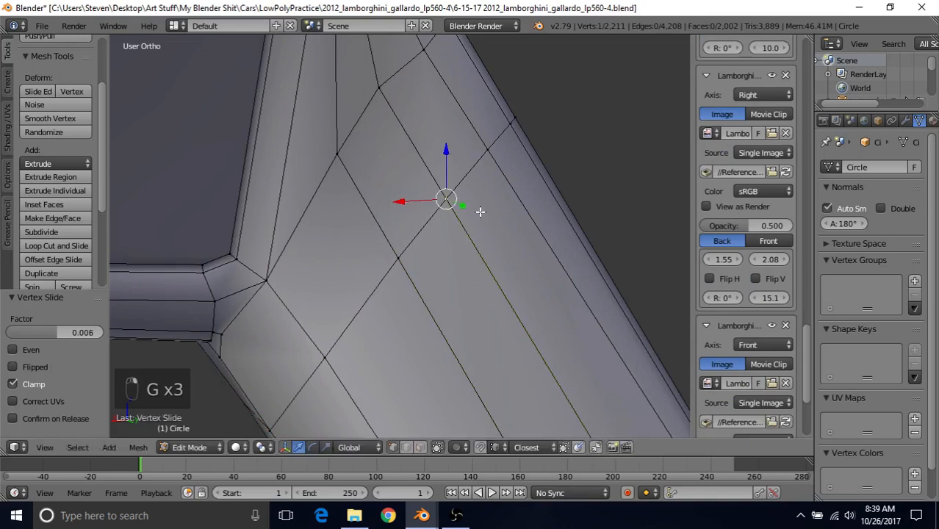
Step: Bevel the straightened edge loop across the upper stalk with an offset of about 0.002 and 4 segments
alt+right_click(412, 247)
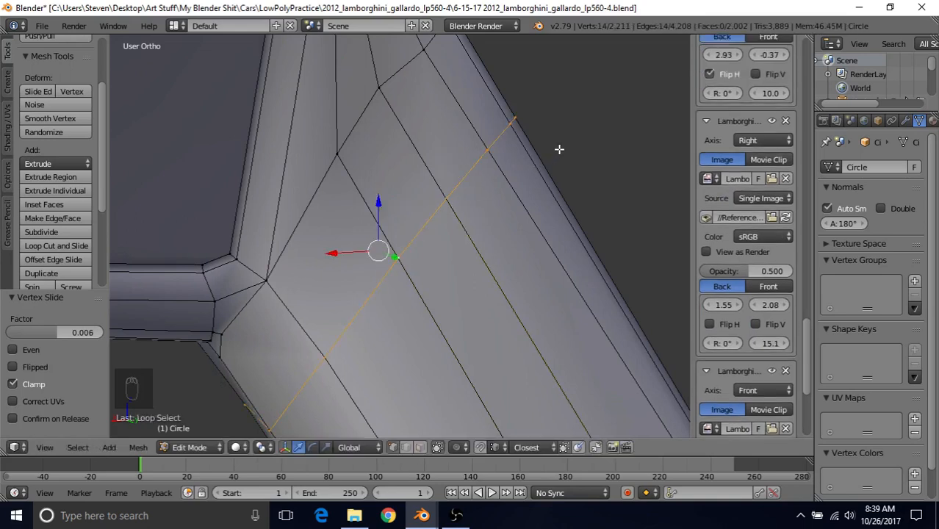
key(ctrl+b)
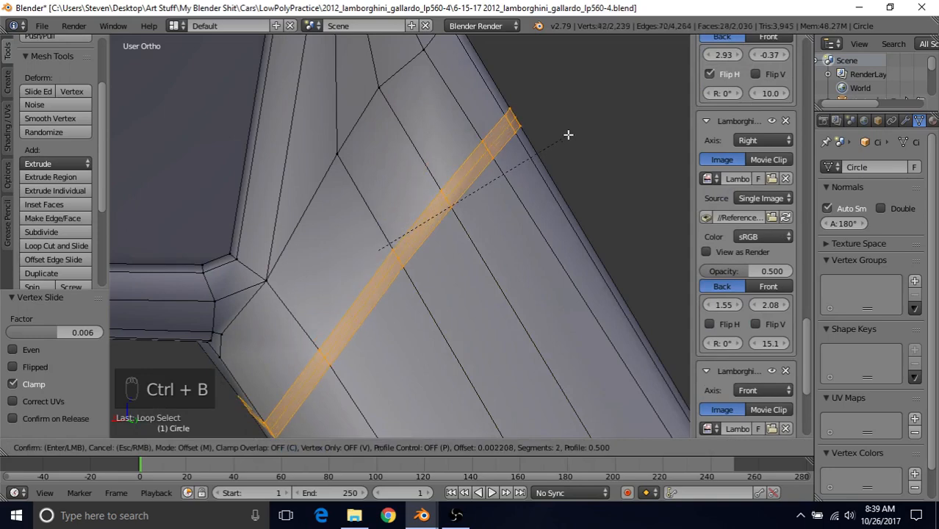
scroll(565, 138, up, 2)
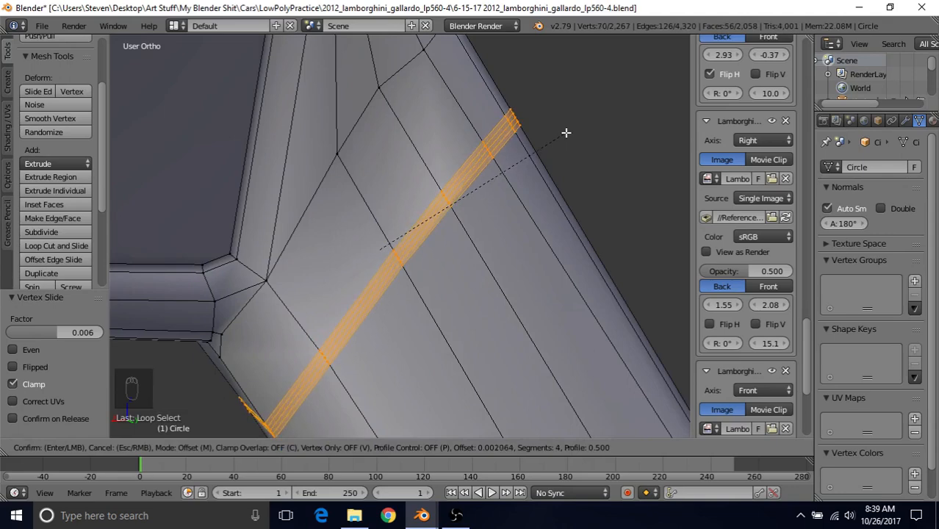
click(565, 133)
Step: Reduce the bevel selection to its centre edge loop and push it inward with Shrink/Fatten by about -0.0015
key(ctrl+KP_Subtract)
key(ctrl+KP_Subtract)
key(ctrl+KP_Subtract)
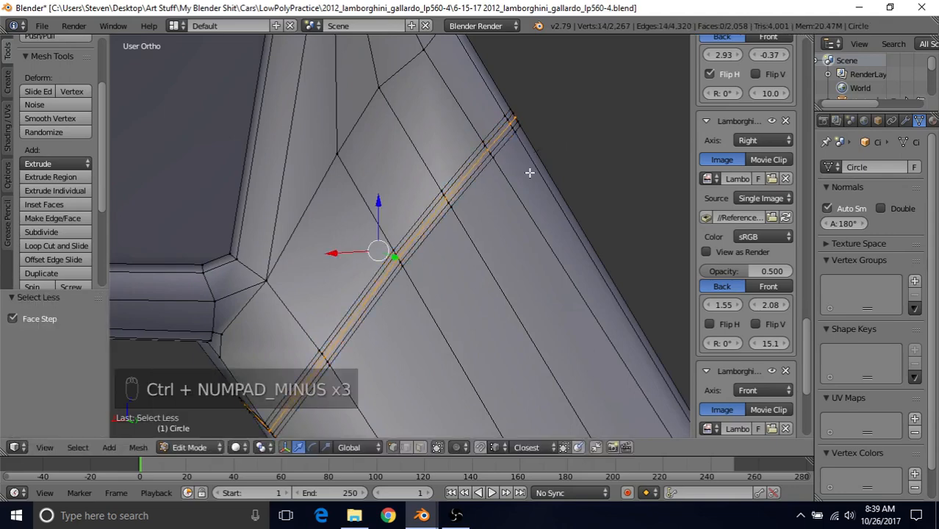
key(alt+s)
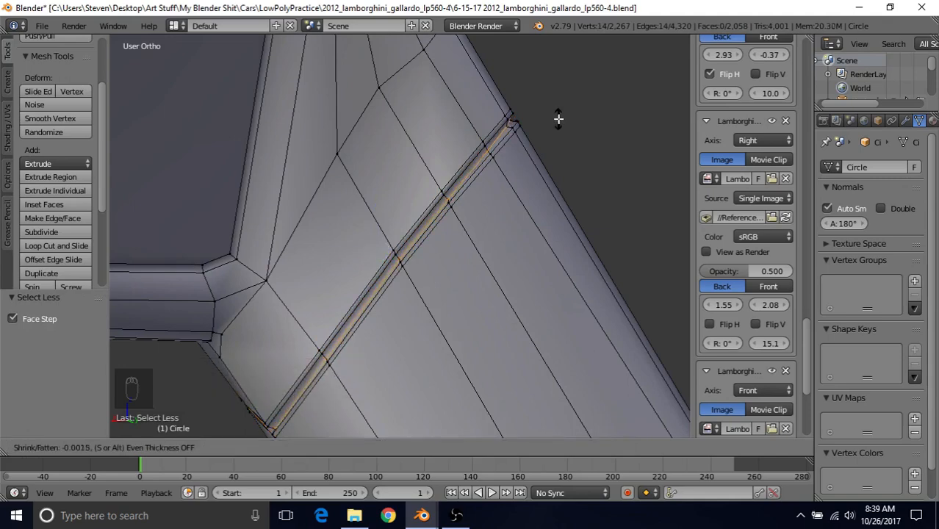
click(558, 119)
Step: Circle-select the groove vertices at the middle edge of the stalk's mirror-glass side and shift them slightly along Z
key(Tab)
scroll(447, 269, down, 5)
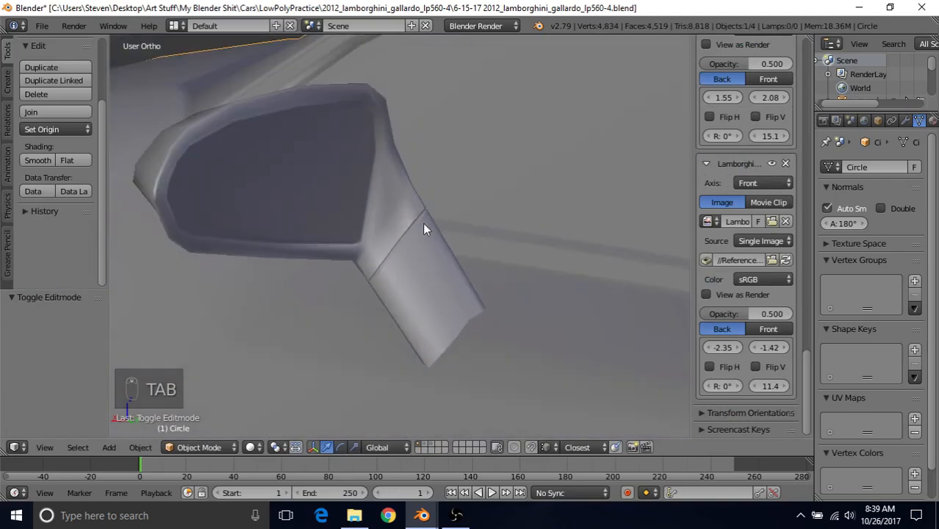
scroll(376, 278, down, 3)
scroll(384, 278, up, 6)
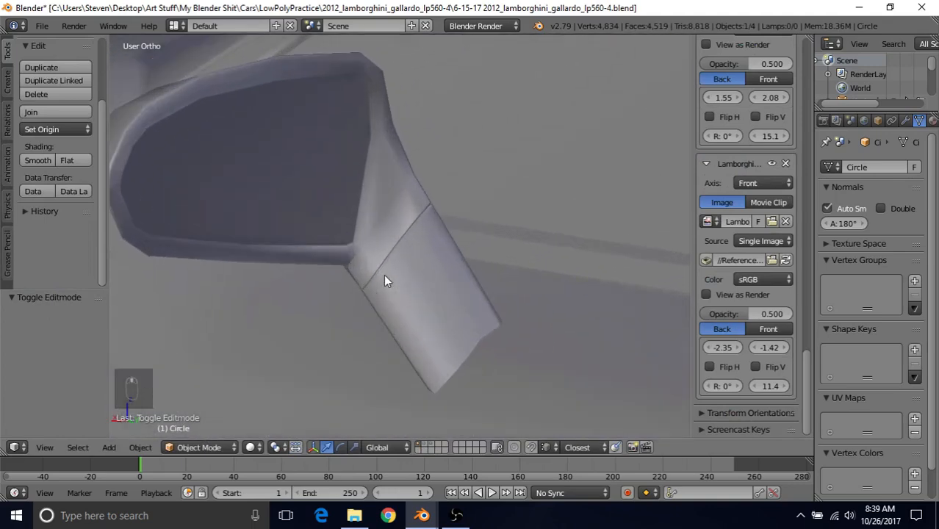
key(Tab)
right_click(394, 250)
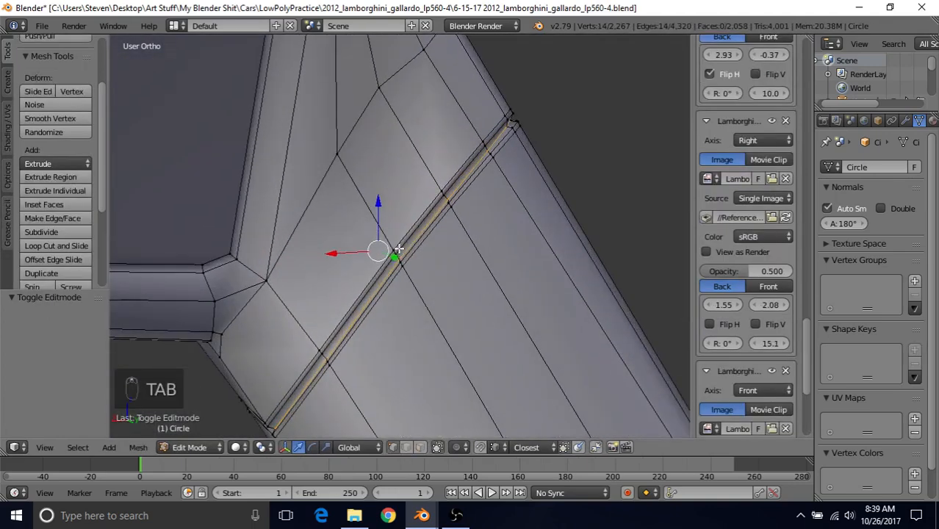
key(z)
key(c)
right_click(399, 259)
key(z)
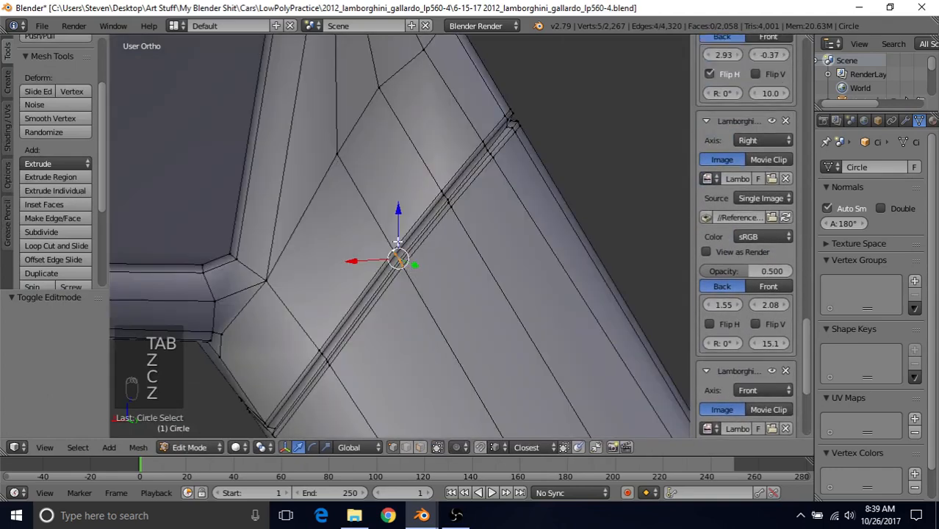
drag(399, 217, 402, 222)
Step: Soften the groove's sharp corner at the stalk's side by moving the corner's groove vertices
key(Tab)
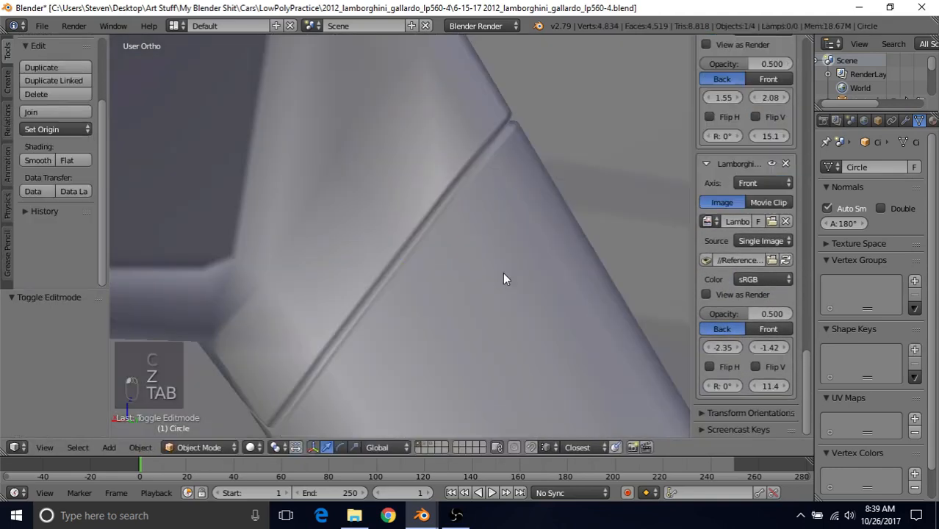
scroll(500, 279, down, 4)
scroll(330, 310, down, 3)
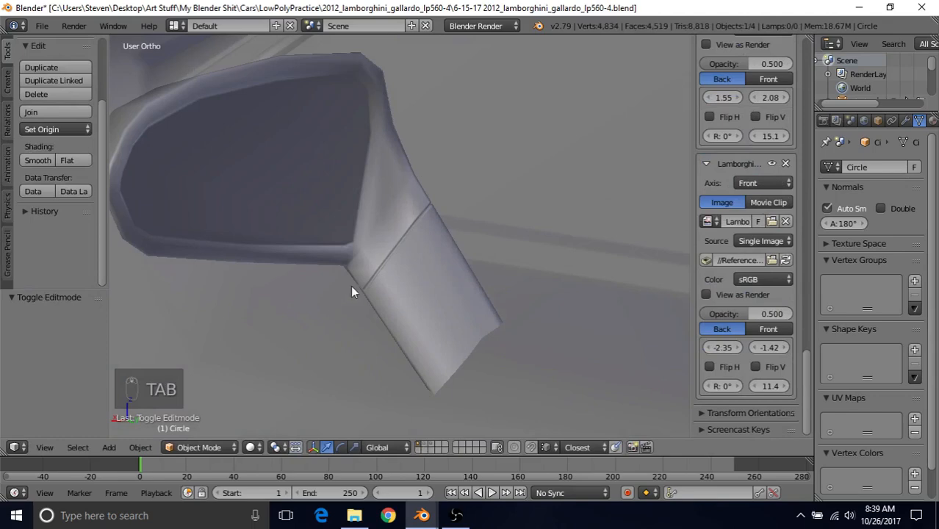
scroll(355, 273, down, 2)
middle_drag(434, 251, 485, 169)
scroll(479, 169, up, 4)
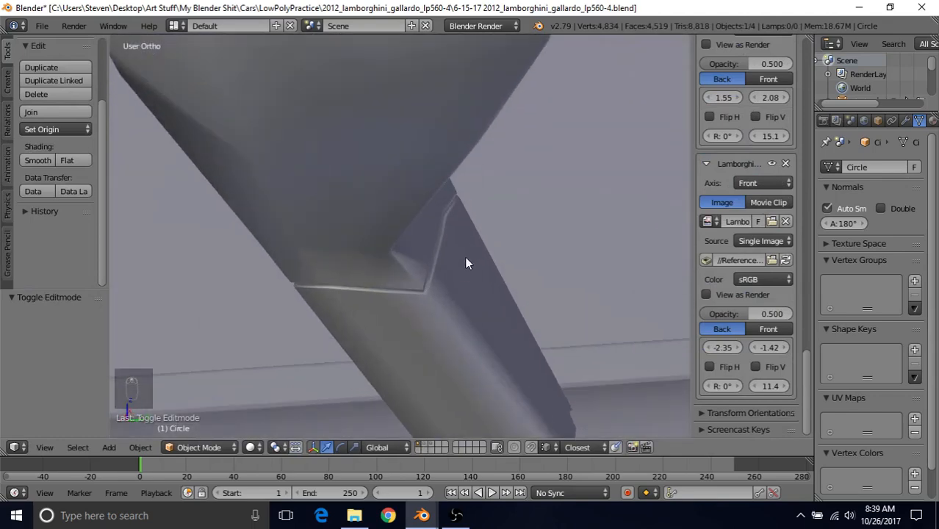
key(Tab)
key(z)
key(c)
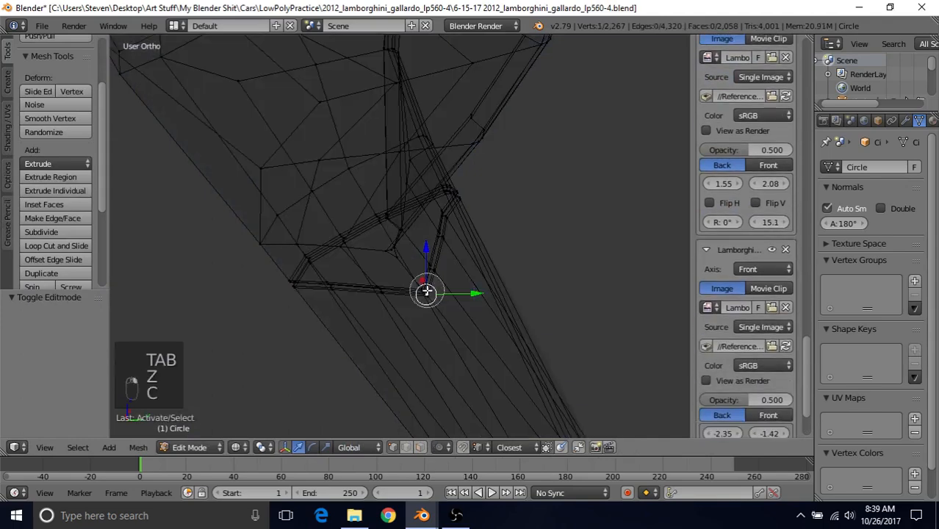
click(427, 291)
right_click(426, 289)
key(z)
key(q)
right_click(424, 254)
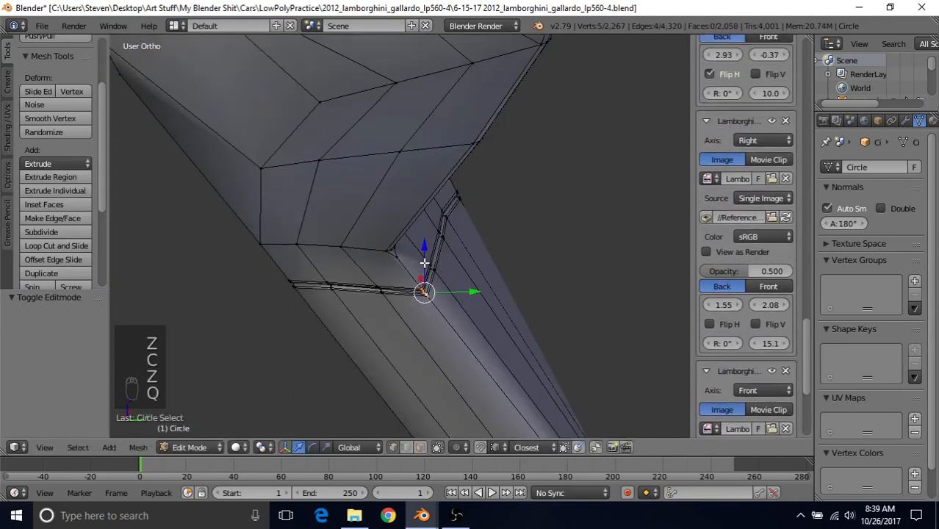
drag(424, 244, 458, 287)
key(Tab)
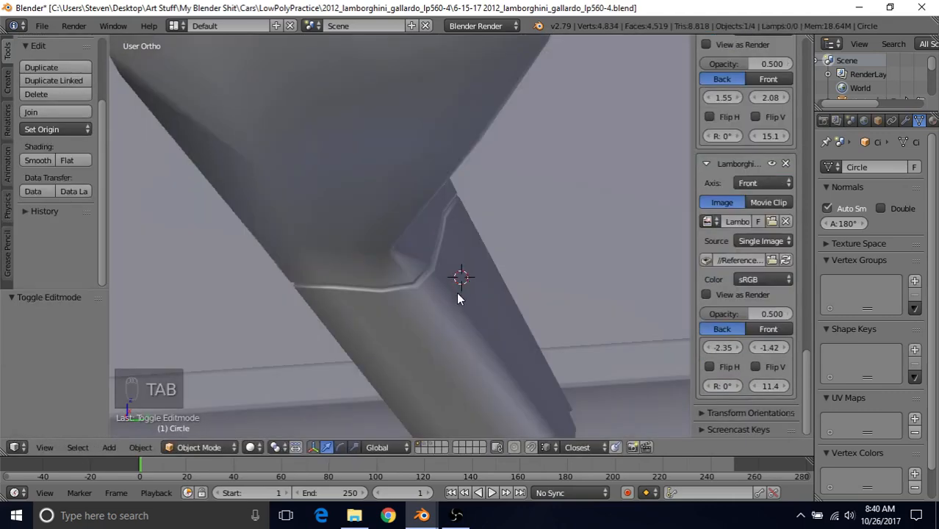
Step: Nudge the selected groove corner vertices about -0.001 along Y and 0.001 along Z
key(Tab)
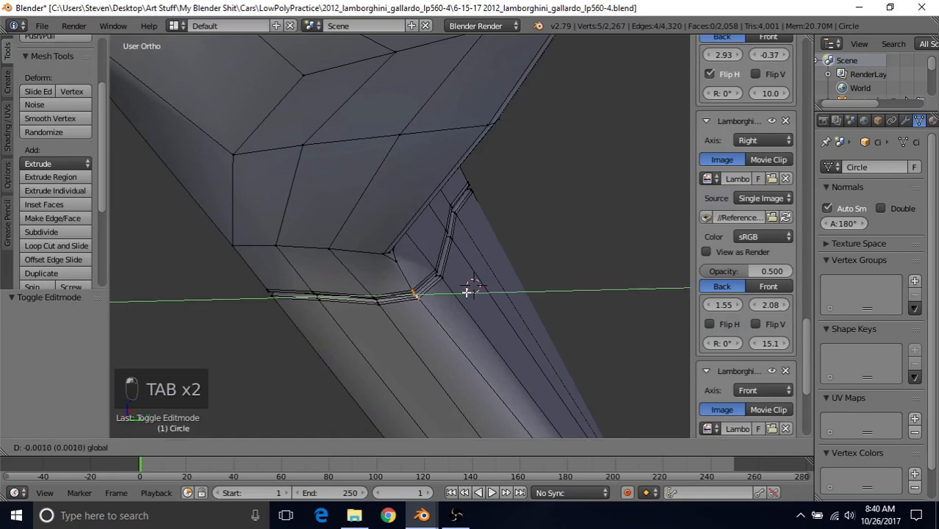
drag(467, 292, 466, 293)
drag(416, 254, 416, 246)
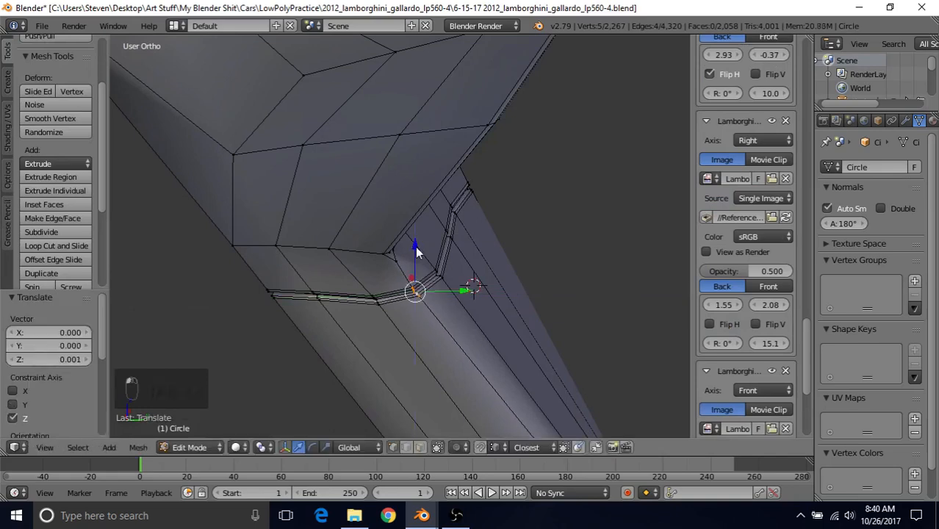
Step: Circle-select the groove vertices at the middle edge of the stalk's opposite face and move them -0.002 along Z
key(Tab)
scroll(378, 328, down, 3)
middle_drag(403, 228, 477, 296)
key(Tab)
right_click(412, 251)
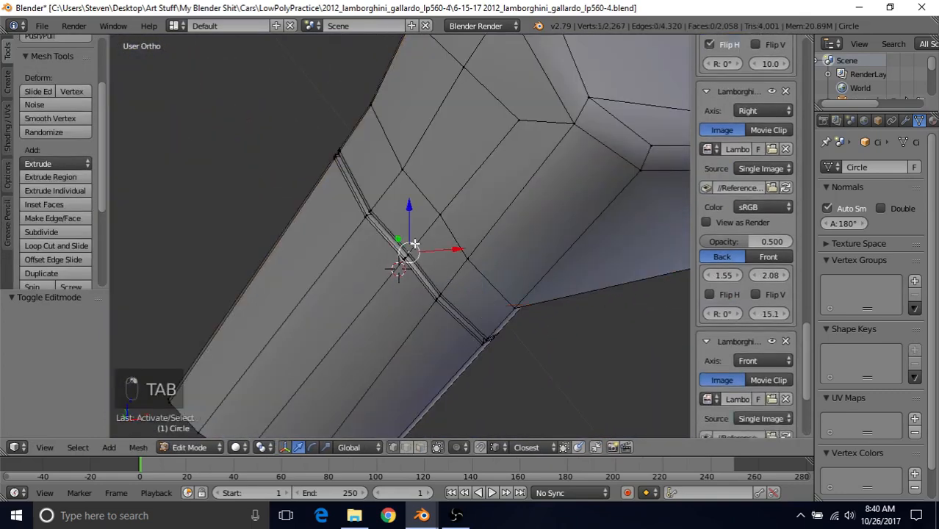
key(c)
click(407, 255)
right_click(407, 254)
drag(405, 219, 402, 218)
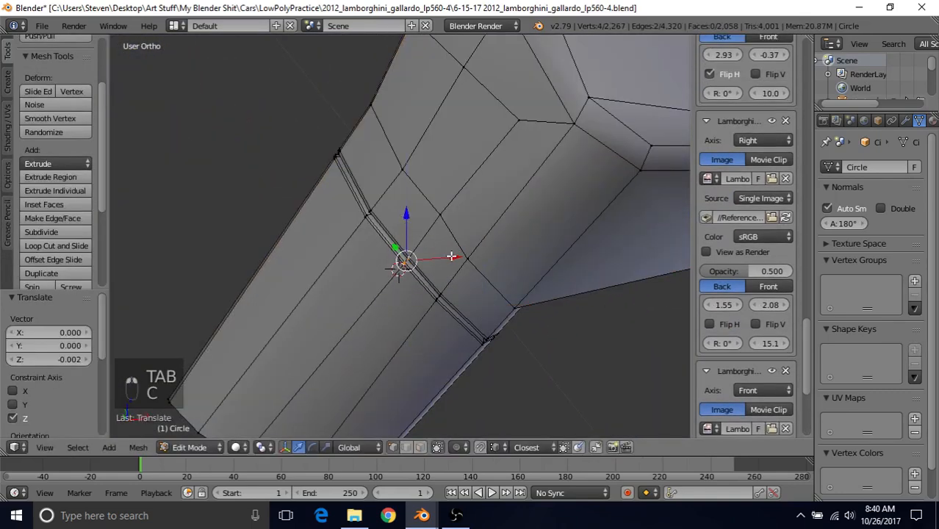
Step: Move the next group of groove vertices toward the stalk's outer edge 0.002 along Z and slightly along X
key(Tab)
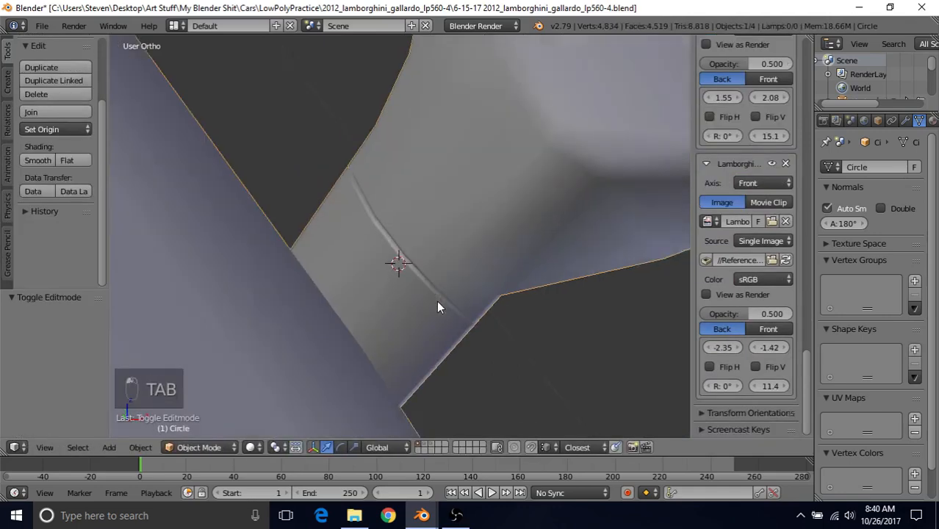
key(Tab)
key(c)
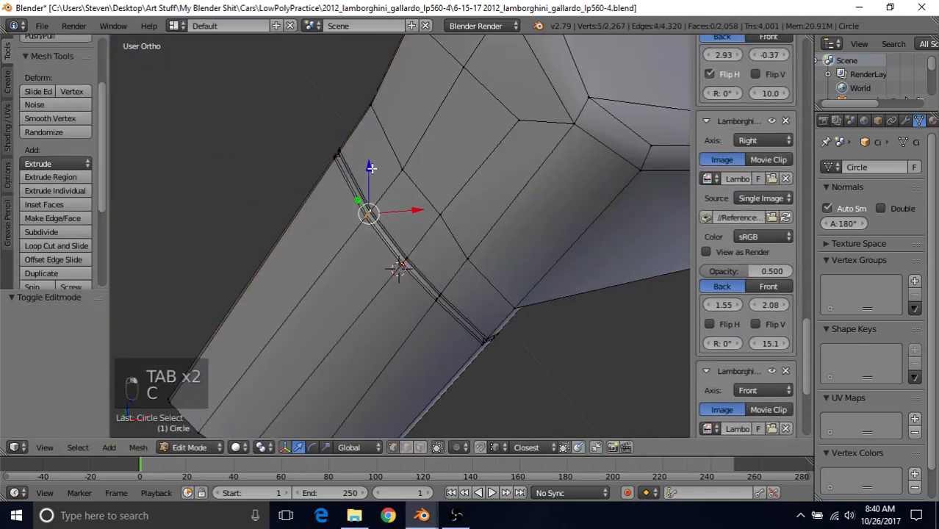
drag(371, 167, 371, 167)
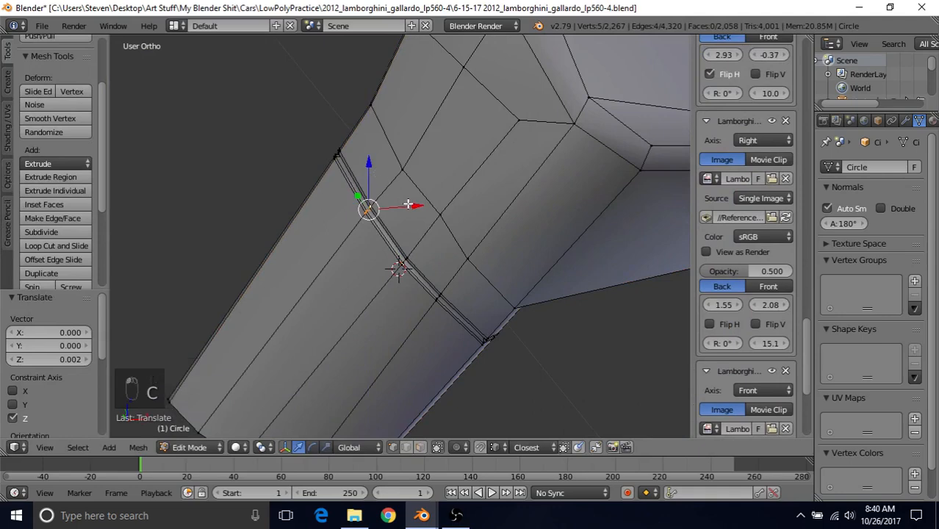
drag(408, 204, 410, 205)
Step: Circle-select the groove vertices at the bend near the mirror housing's underside and raise them slightly along Z
key(Tab)
middle_drag(409, 205, 329, 188)
scroll(329, 183, up, 3)
key(Tab)
scroll(363, 265, up, 2)
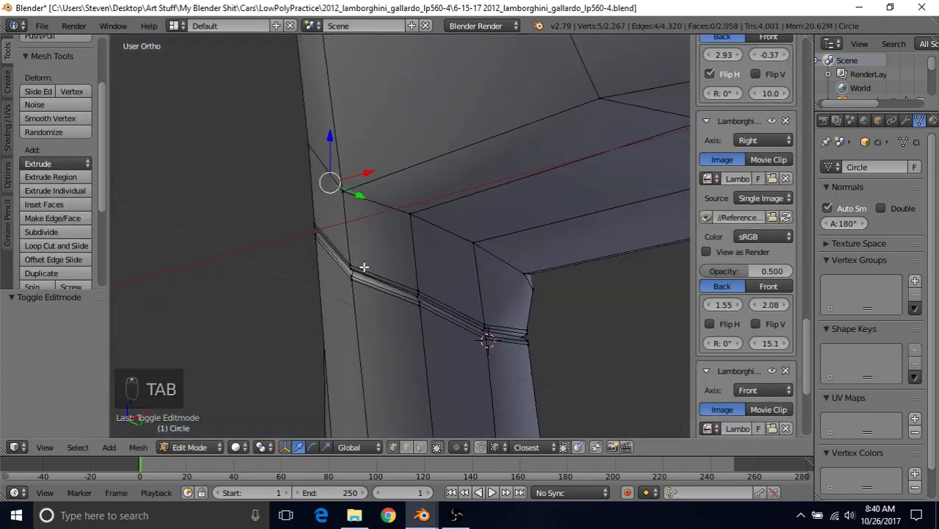
right_click(356, 273)
key(c)
click(360, 273)
right_click(360, 274)
drag(353, 227, 356, 216)
Step: Smooth the groove below the mirror housing by moving the selected vertices about -0.001 along Y and slightly up along Z
key(Tab)
scroll(358, 279, down, 3)
middle_drag(416, 239, 431, 244)
scroll(430, 244, up, 2)
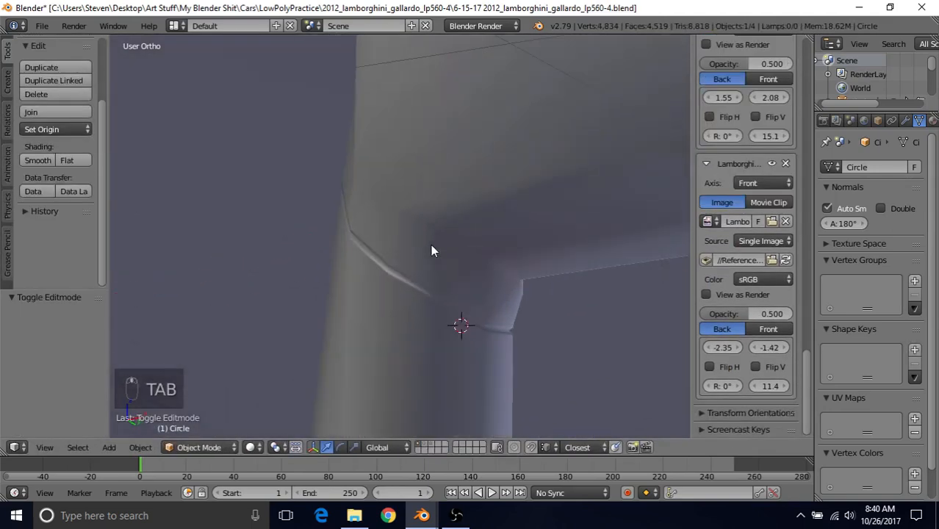
key(Tab)
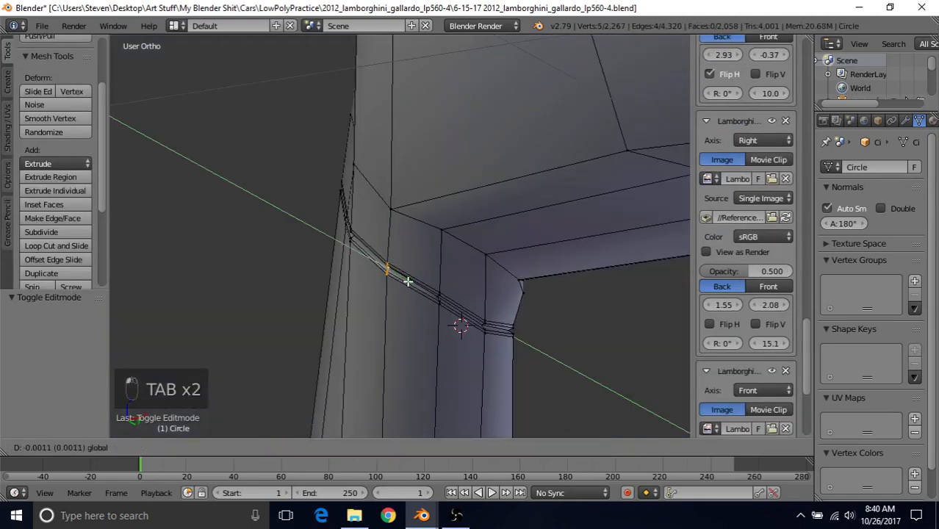
drag(389, 223, 389, 220)
key(Tab)
mouse_move(361, 309)
middle_down()
mouse_move(401, 247)
mouse_move(480, 268)
mouse_move(480, 279)
mouse_move(413, 250)
mouse_move(403, 252)
mouse_move(421, 254)
mouse_move(375, 286)
middle_up()
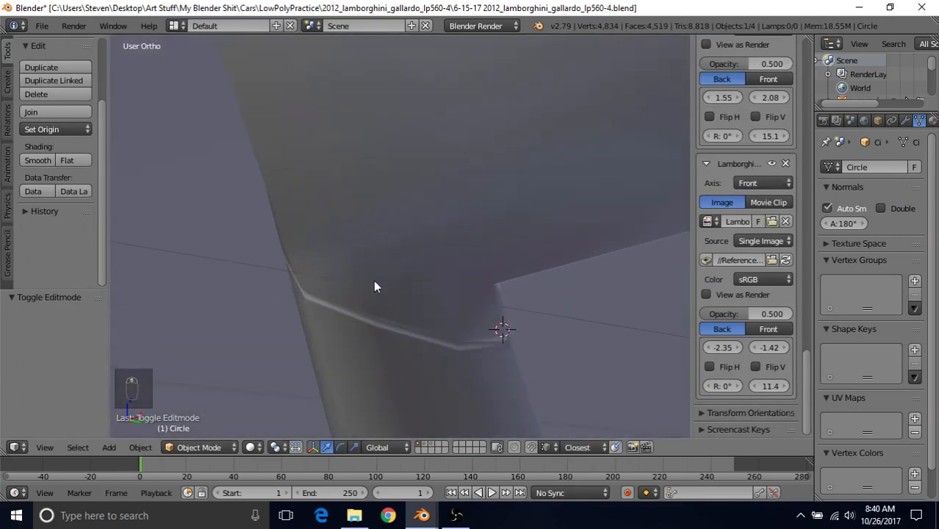
Step: Raise the selected groove vertices at the bend below the mirror housing about 0.0007 along Z and shift them slightly along X
key(Tab)
drag(304, 247, 304, 245)
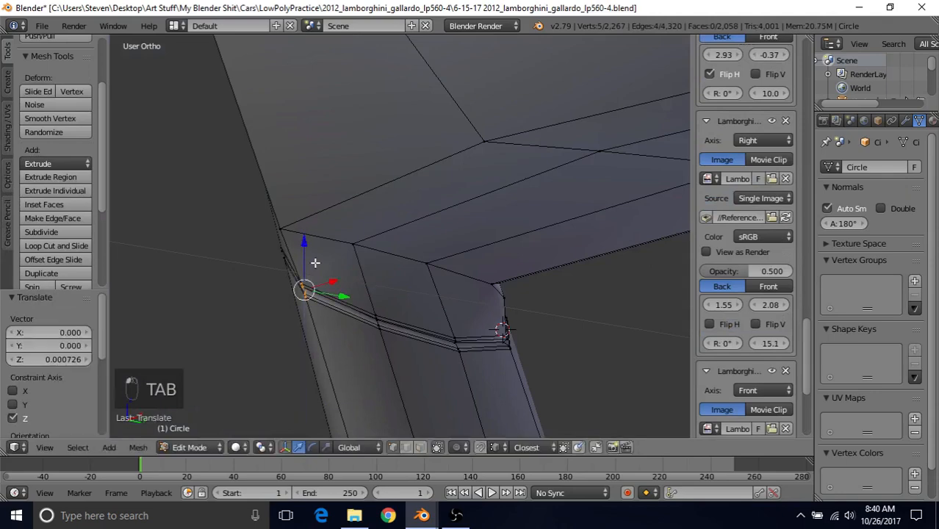
drag(333, 279, 330, 280)
key(Tab)
middle_drag(329, 280, 345, 305)
Step: Circle-select the neighbouring groove vertices near the mirror's lower corner, move them -0.001 along Y and raise them slightly along Z
key(Tab)
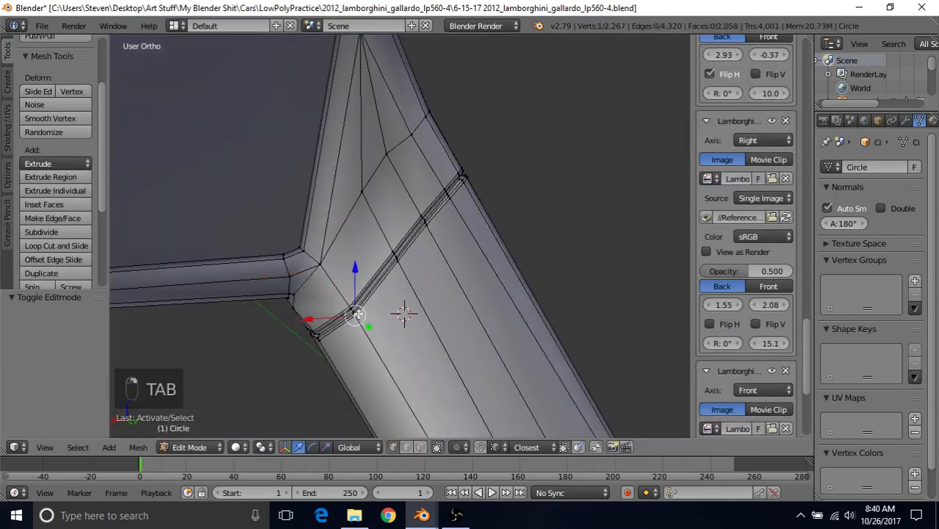
key(c)
drag(351, 266, 350, 257)
middle_drag(353, 258, 462, 275)
drag(442, 314, 422, 314)
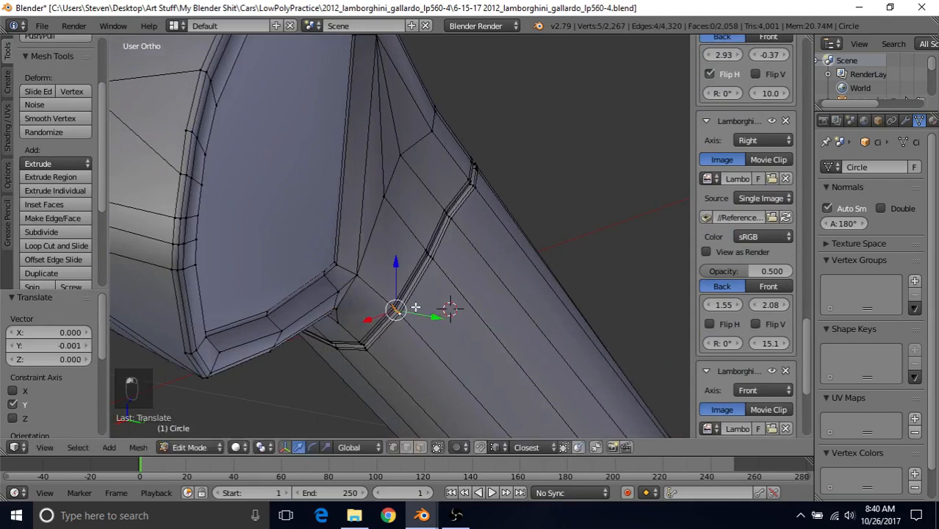
drag(392, 257, 392, 251)
Step: Examine the shaded stalk and its groove in Object Mode from several angles
key(Tab)
middle_drag(420, 319, 419, 252)
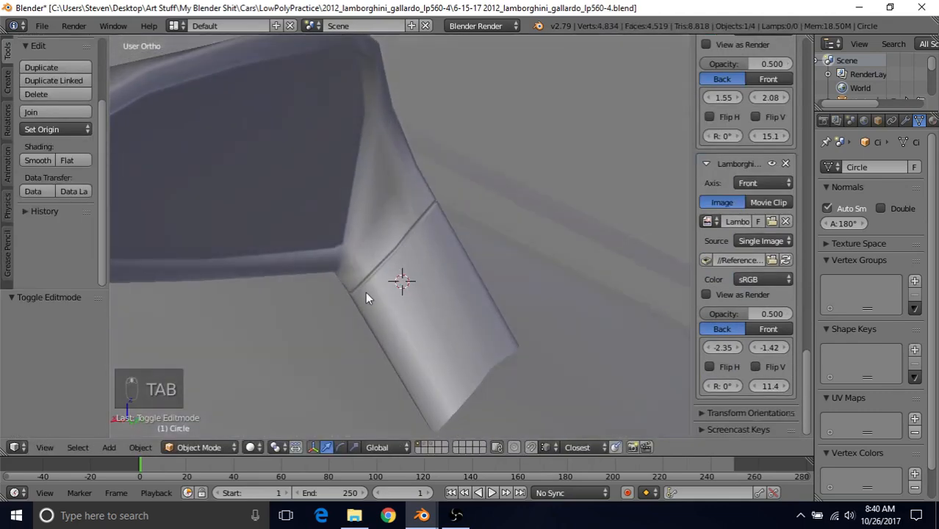
middle_drag(367, 298, 417, 244)
scroll(362, 268, up, 3)
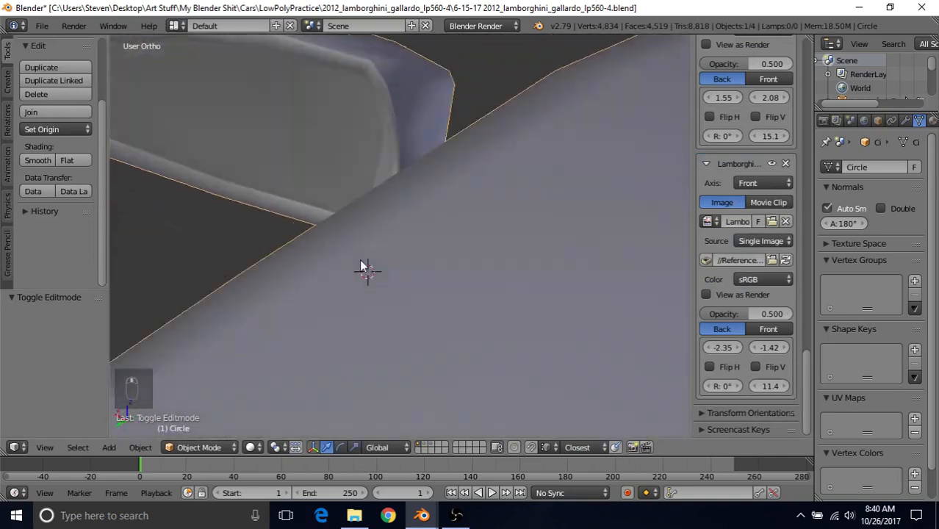
scroll(363, 268, down, 3)
middle_drag(325, 293, 376, 282)
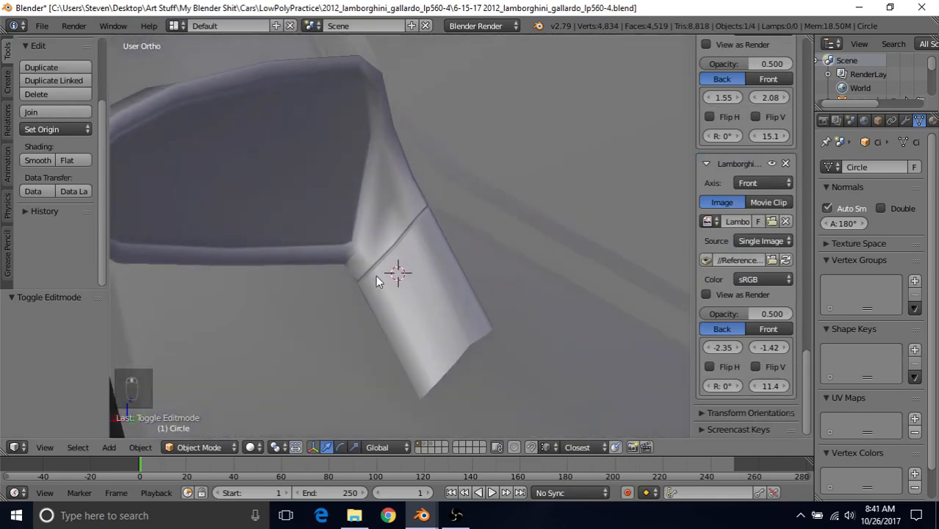
scroll(377, 275, down, 2)
Step: Move the two vertices between the mirror housing and the groove along Y toward the groove, the upper one about 0.006
key(Tab)
scroll(377, 275, up, 5)
right_click(389, 188)
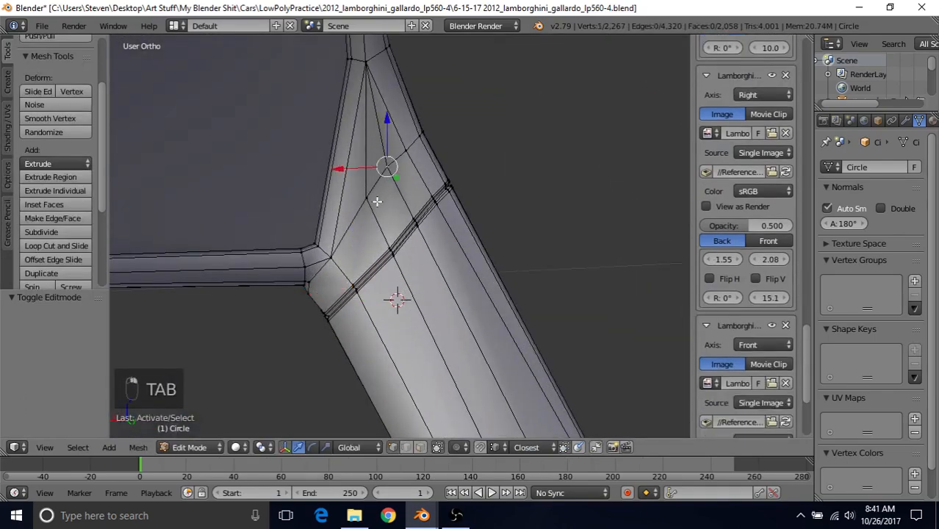
shift+right_click(371, 200)
middle_drag(417, 166, 462, 199)
right_click(396, 192)
middle_drag(396, 192, 468, 234)
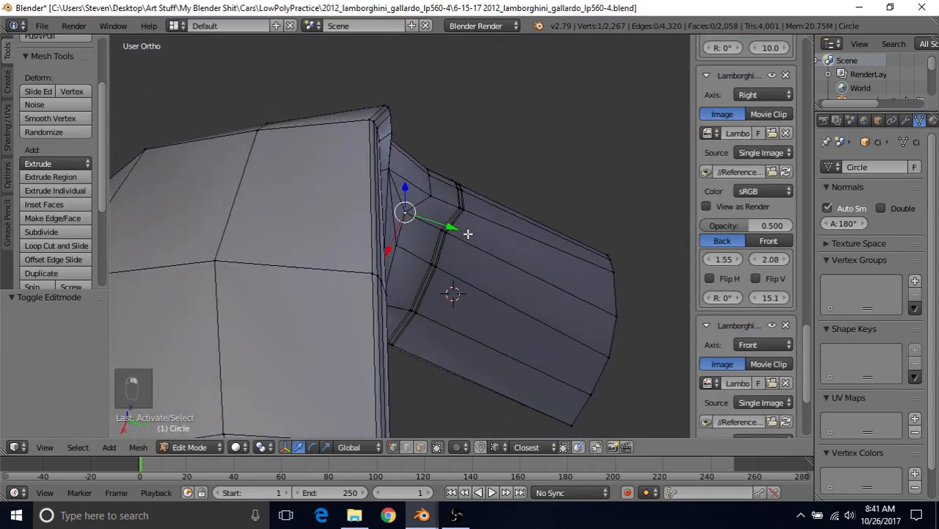
drag(439, 225, 456, 225)
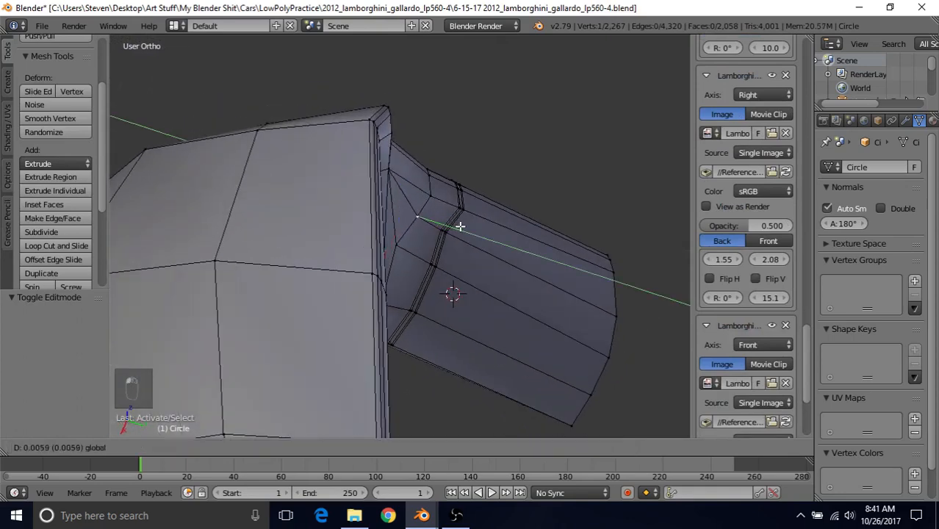
click(461, 228)
drag(440, 259, 450, 265)
Step: Move the upper of these two vertices another 0.004 along Y, raise it slightly along Z and pull it slightly back along Y
right_click(422, 218)
drag(464, 228, 472, 233)
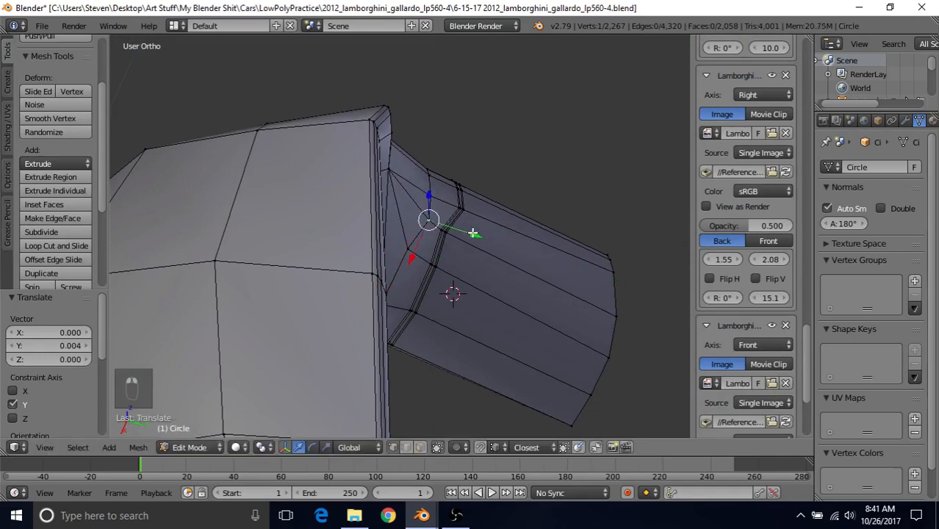
drag(425, 194, 423, 187)
drag(472, 225, 464, 230)
scroll(464, 239, down, 2)
mouse_move(464, 239)
middle_down()
mouse_move(462, 216)
mouse_move(339, 165)
mouse_move(425, 176)
middle_up()
key(Tab)
key(Tab)
Step: Circle-select the groove vertices just below the adjusted vertex and move them about 0.0007 along Y
scroll(425, 184, up, 2)
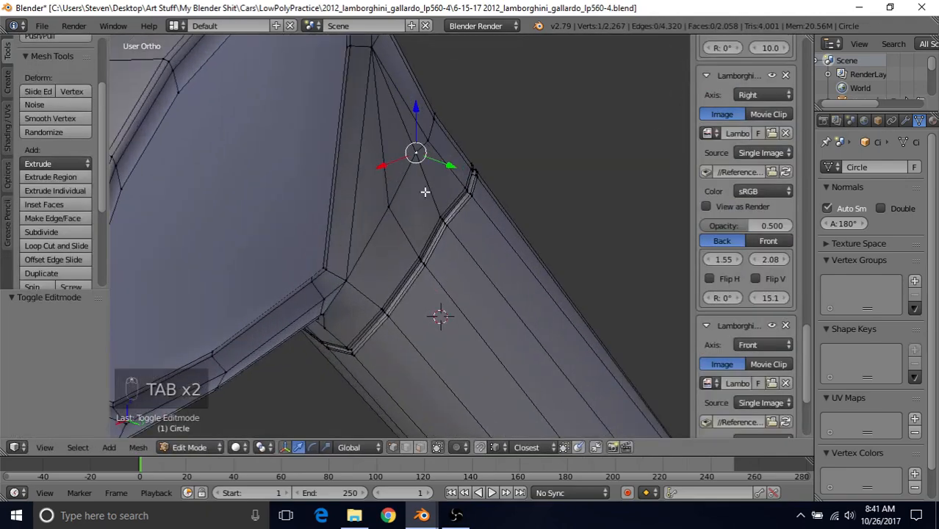
key(c)
click(446, 223)
right_click(446, 223)
middle_drag(456, 224, 499, 262)
drag(498, 237, 510, 235)
mouse_move(510, 235)
middle_down()
mouse_move(401, 179)
mouse_move(309, 205)
mouse_move(290, 237)
mouse_move(302, 256)
mouse_move(405, 294)
mouse_move(398, 290)
mouse_move(450, 269)
mouse_move(457, 311)
mouse_move(447, 224)
middle_up()
key(c)
key(Escape)
right_click(457, 317)
key(ctrl+space)
scroll(447, 225, up, 4)
key(c)
click(438, 310)
right_click(438, 310)
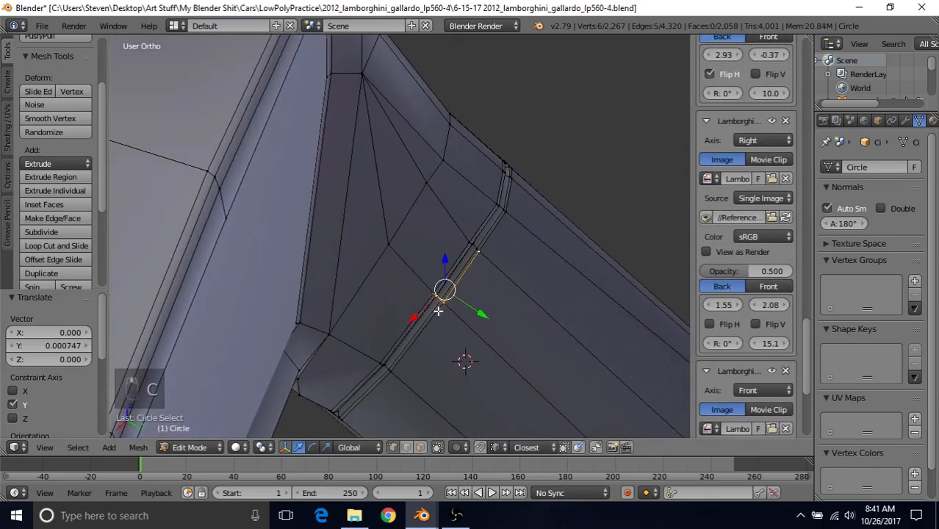
right_click(465, 250)
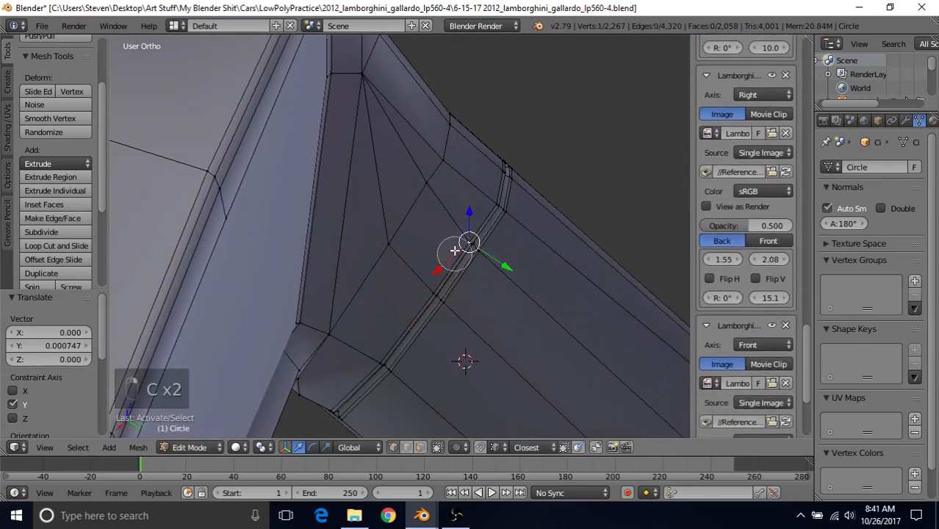
right_click(469, 249)
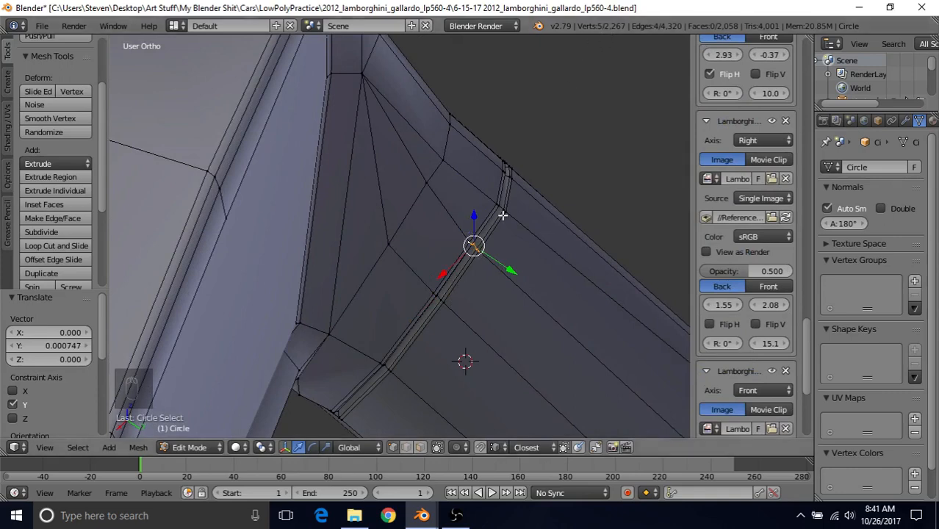
middle_drag(498, 253, 612, 101)
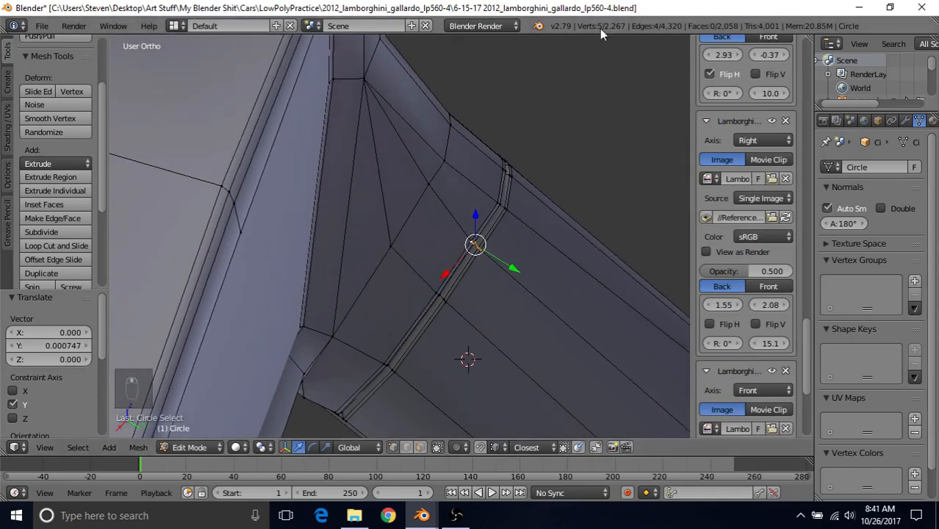
middle_drag(436, 226, 508, 288)
middle_drag(469, 250, 301, 211)
Step: Select the single vertex just above the groove on the stalk and move it -0.002 along Y
right_click(301, 211)
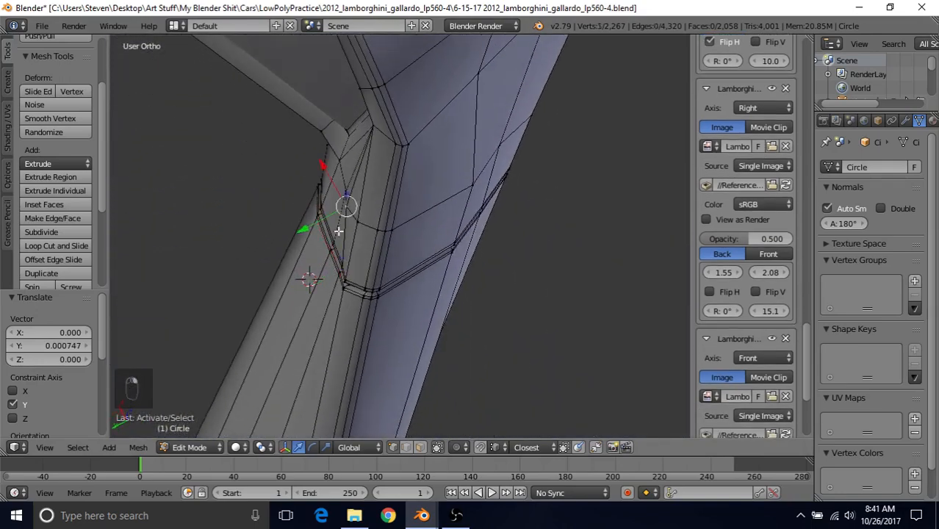
key(g)
key(y)
click(301, 232)
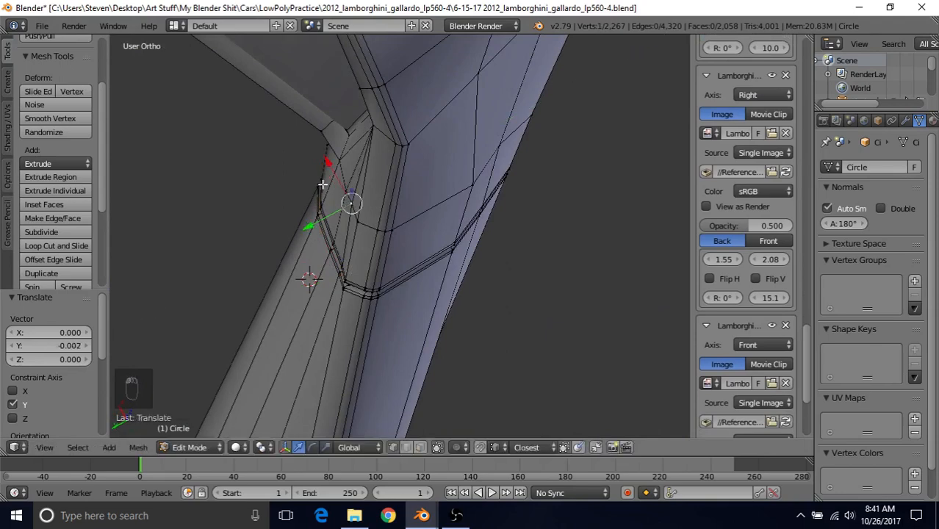
Step: Circle-select a cluster of groove vertices near the stalk's bend and move it about 0.0006 along Y
middle_drag(322, 184, 342, 266)
right_click(469, 243)
key(c)
click(469, 240)
right_click(469, 240)
right_click(341, 266)
key(c)
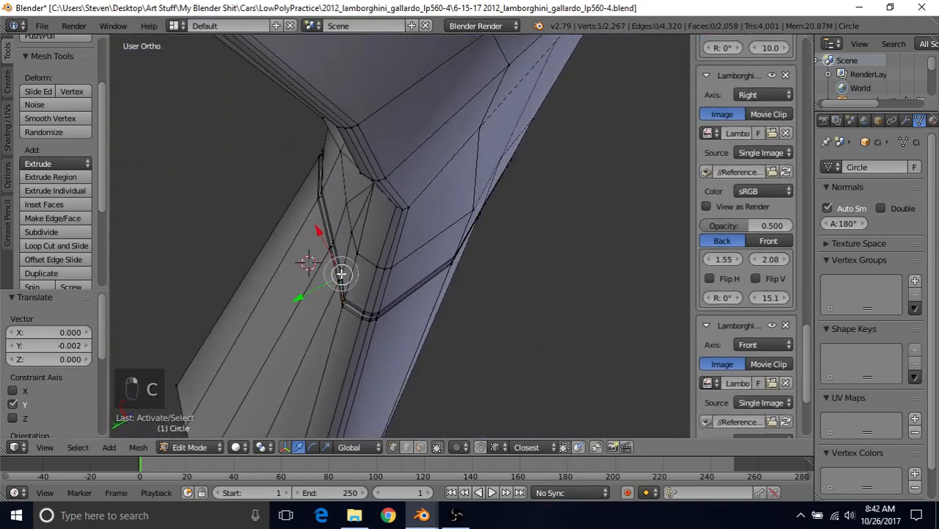
click(341, 273)
right_click(342, 273)
middle_drag(391, 208, 306, 246)
key(g)
key(y)
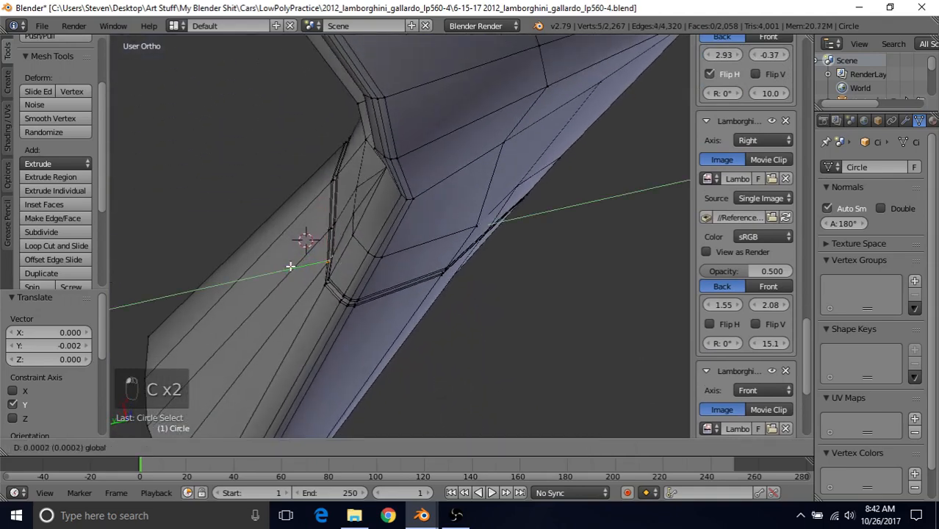
click(290, 267)
Step: Circle-select the next cluster of groove vertices, shift it slightly along Y and check the shaded stalk in Object Mode
key(c)
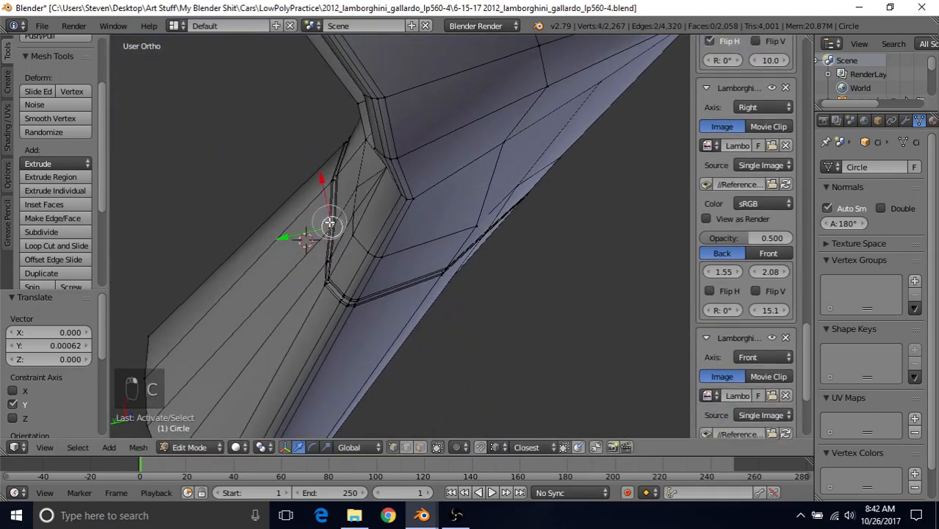
middle_drag(314, 218, 410, 189)
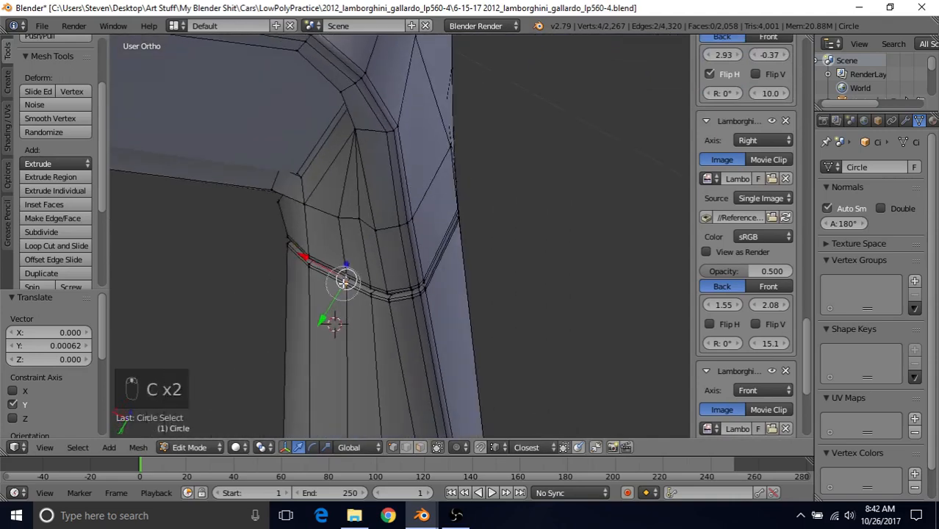
middle_drag(364, 228, 289, 253)
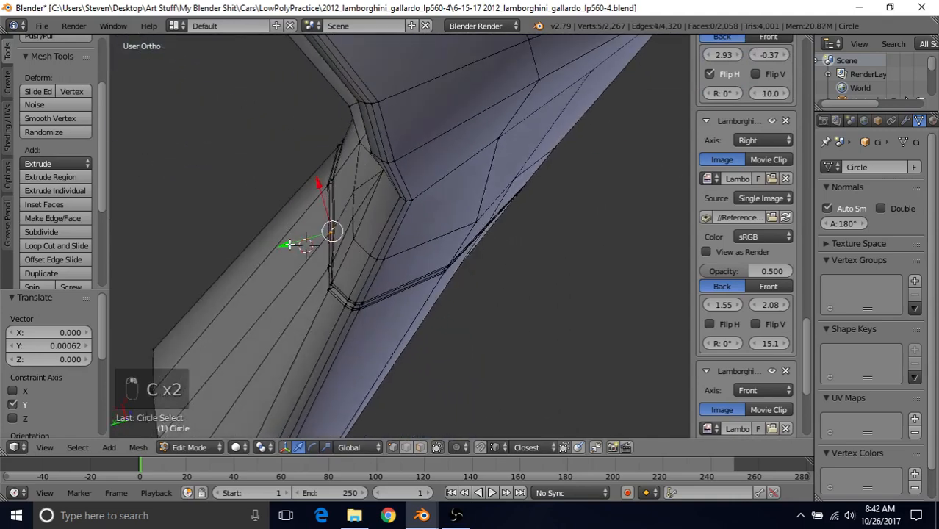
key(g)
key(y)
click(289, 245)
scroll(289, 244, down, 6)
key(Tab)
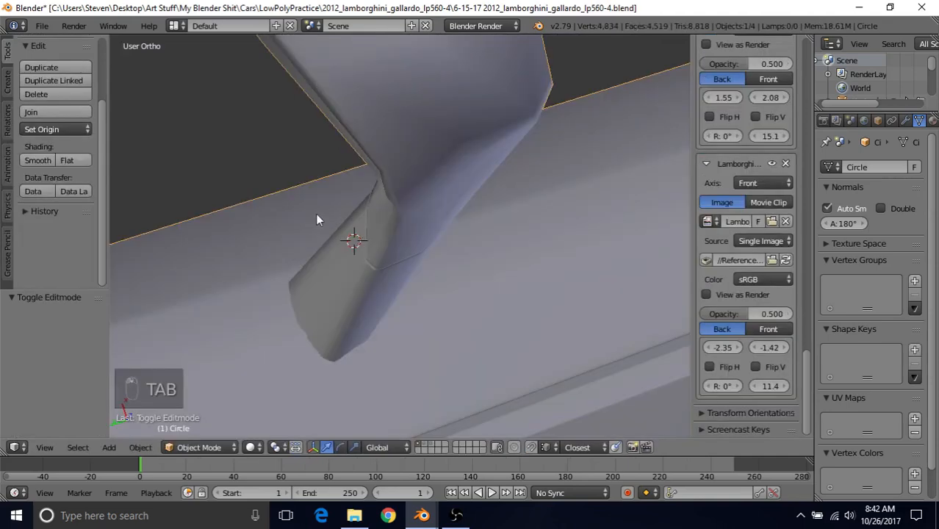
middle_drag(316, 219, 450, 156)
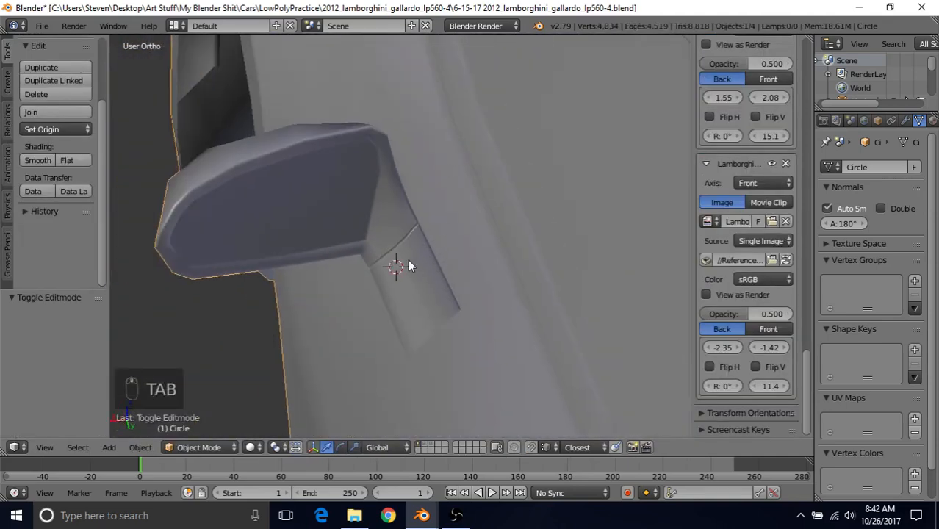
middle_drag(412, 275, 394, 279)
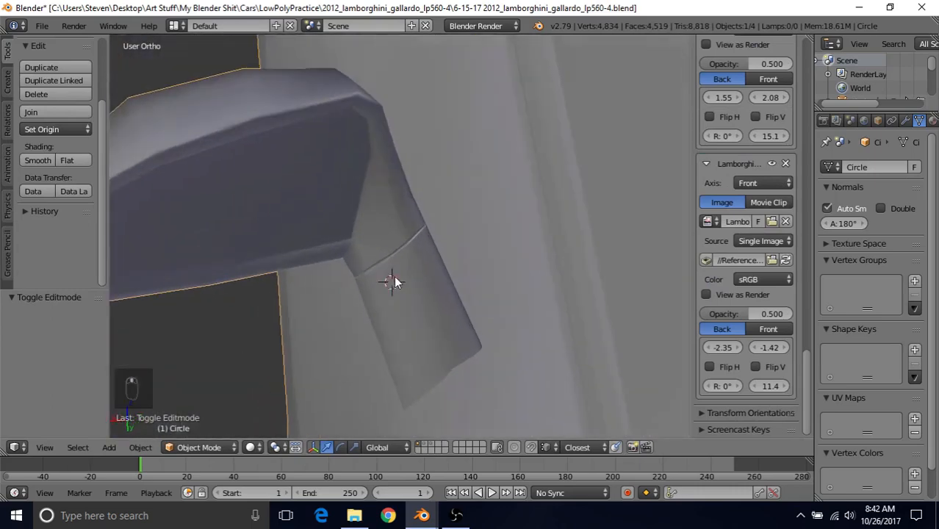
scroll(405, 235, up, 2)
Step: Try moving the two vertices between the mirror housing and the groove about -0.0046 along Y and check the shading
key(Tab)
middle_drag(418, 202, 316, 243)
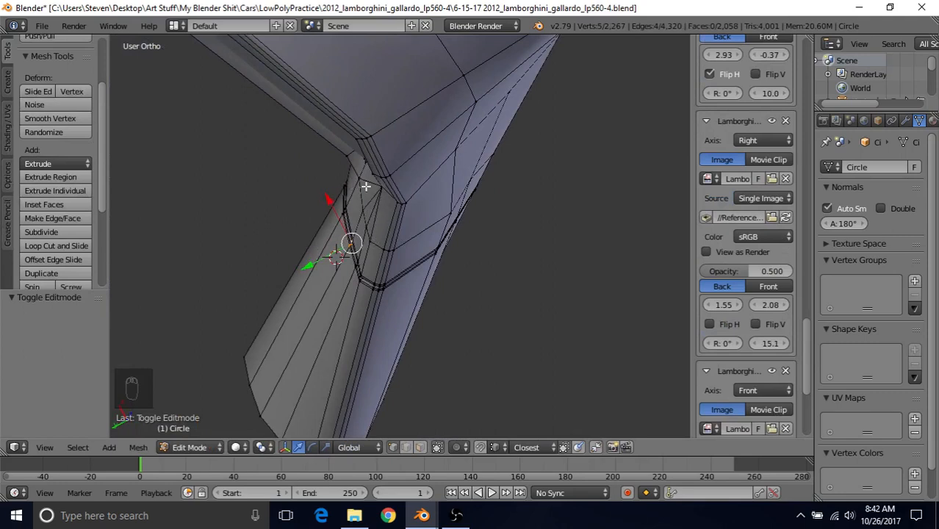
right_click(367, 188)
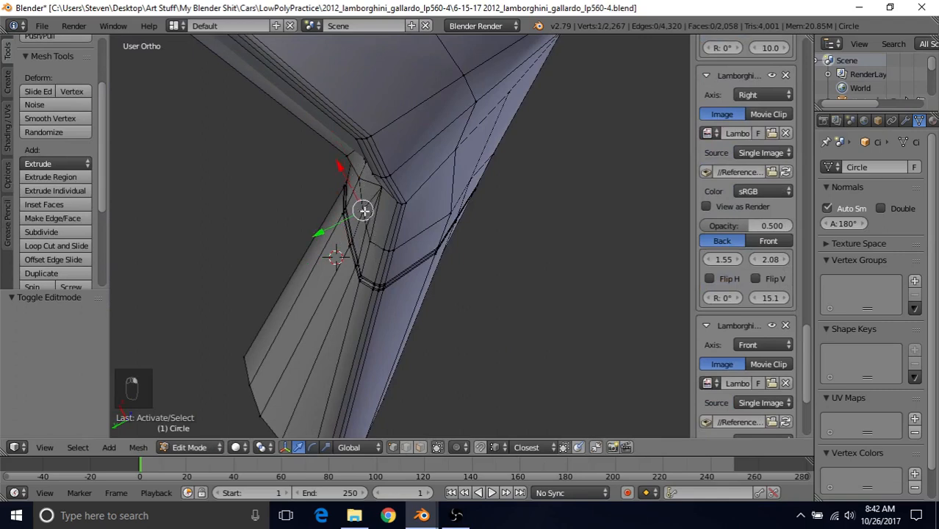
shift+right_click(364, 213)
key(g)
key(y)
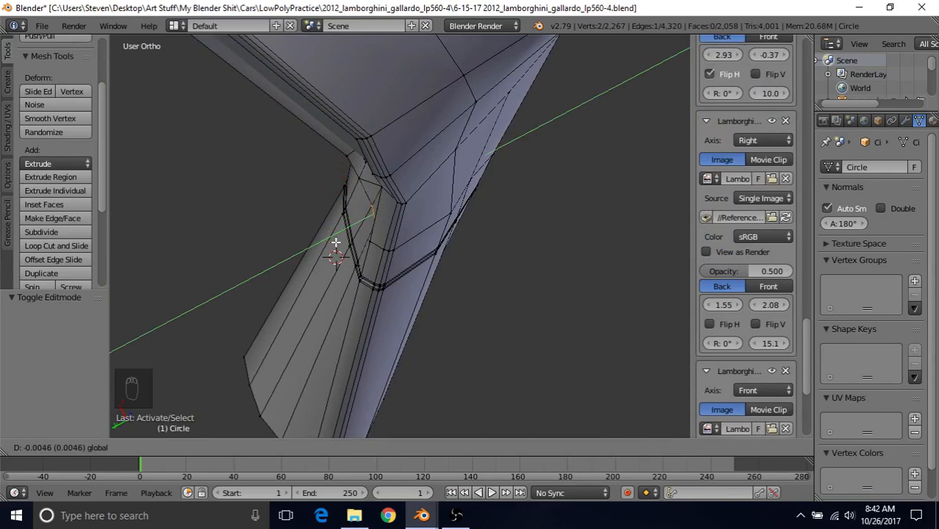
click(335, 243)
key(Tab)
middle_drag(336, 243, 384, 192)
middle_drag(466, 157, 453, 147)
key(Tab)
scroll(420, 192, up, 4)
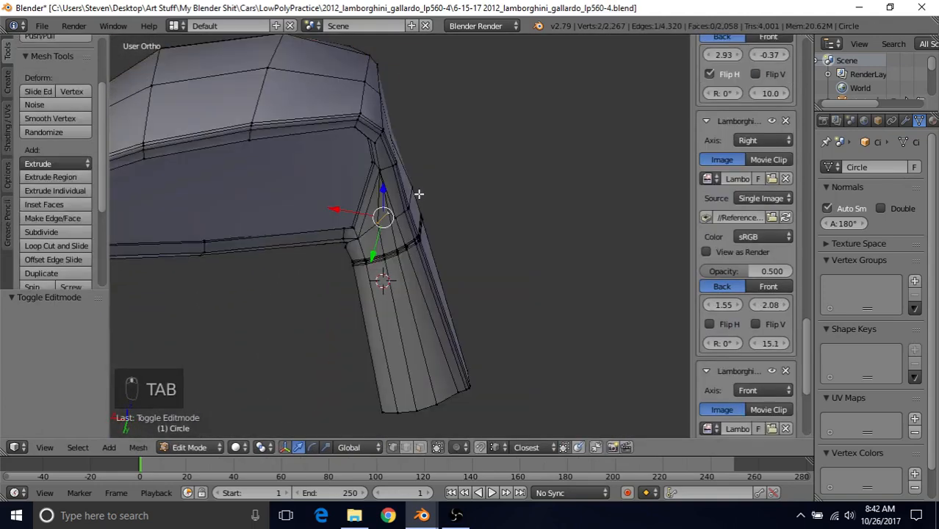
Step: Undo the last Y move of the two vertices above the groove
key(ctrl+z)
key(ctrl+z)
key(ctrl+z)
key(Tab)
scroll(418, 193, down, 4)
middle_drag(421, 210, 379, 262)
Step: Examine the groove loop around the stalk in Edit Mode and deselect all vertices
key(Tab)
scroll(419, 214, up, 1)
scroll(379, 262, up, 3)
right_click(379, 262)
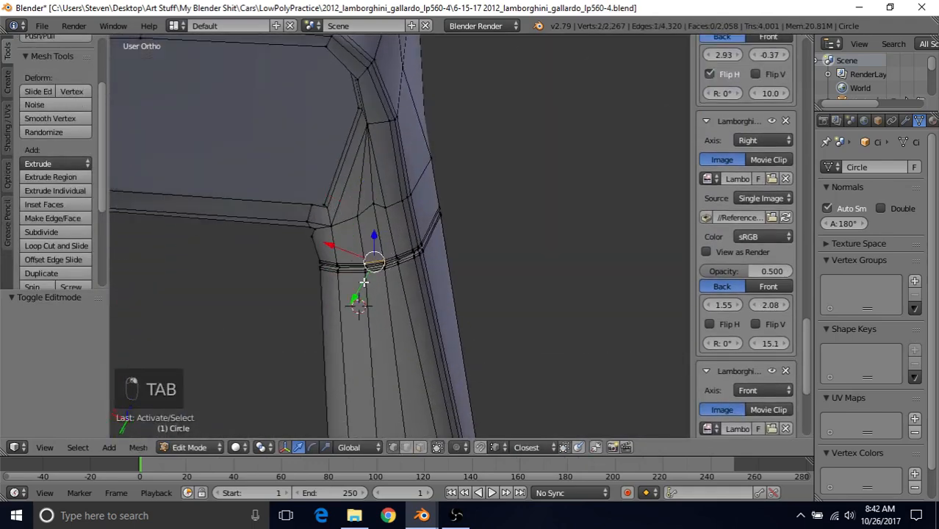
middle_drag(388, 212, 302, 252)
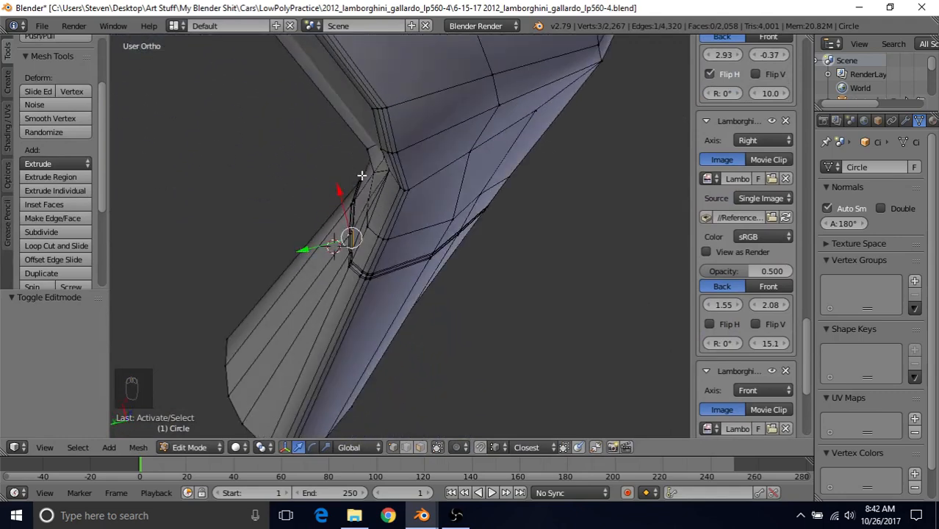
middle_drag(364, 221, 513, 66)
key(a)
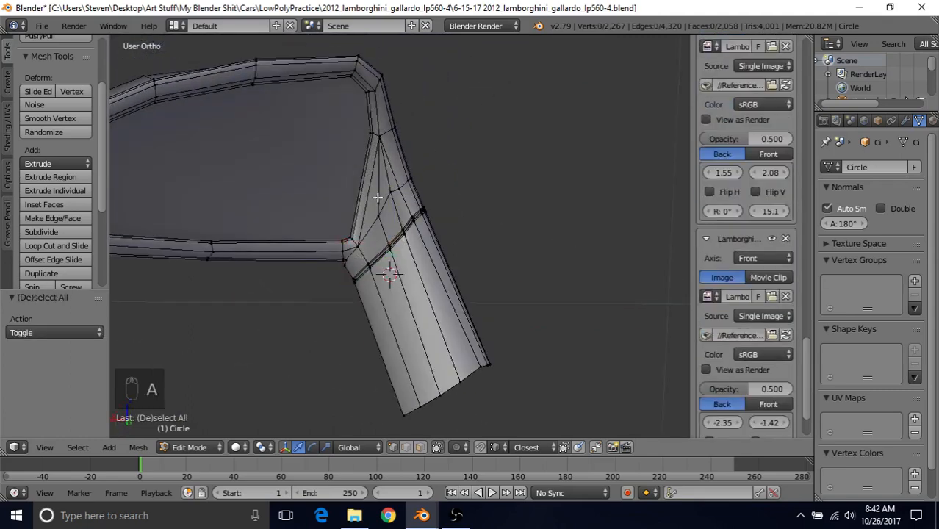
Step: Connect the vertex below the mirror housing's lower inner corner to the adjacent housing rim vertex with a new edge
middle_drag(378, 232, 451, 209)
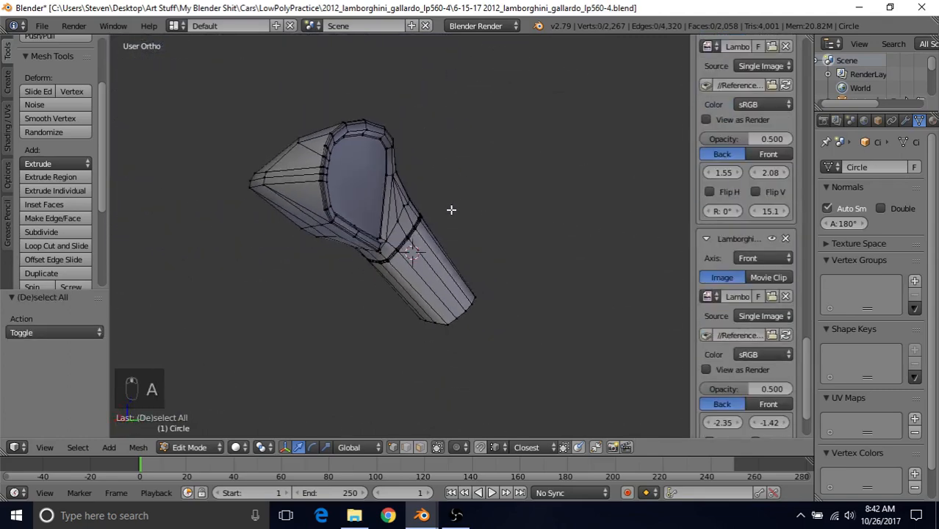
scroll(430, 217, up, 6)
scroll(411, 224, up, 1)
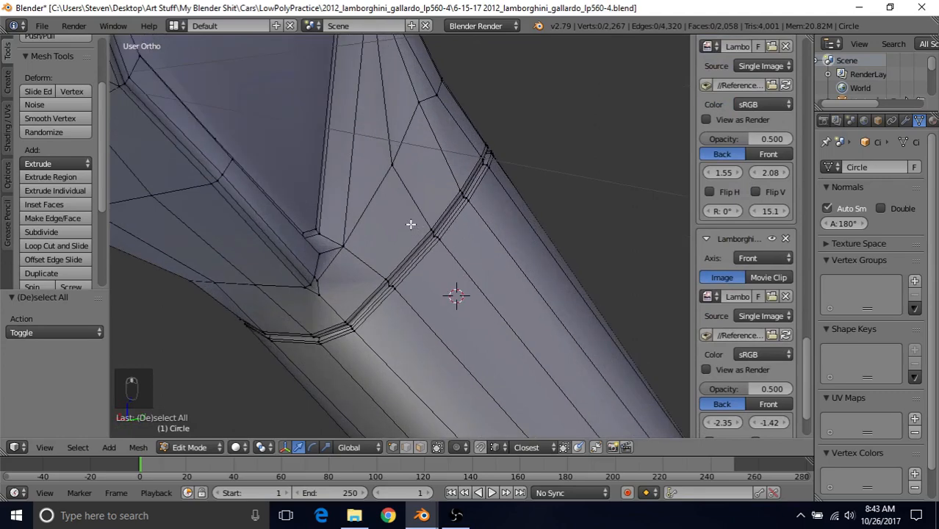
right_click(316, 303)
middle_drag(316, 304, 423, 217)
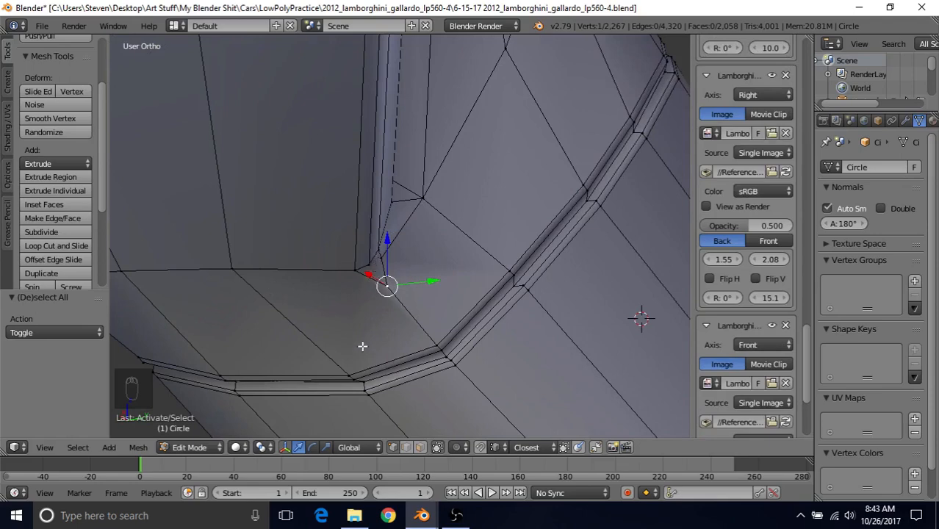
middle_drag(370, 314, 370, 273)
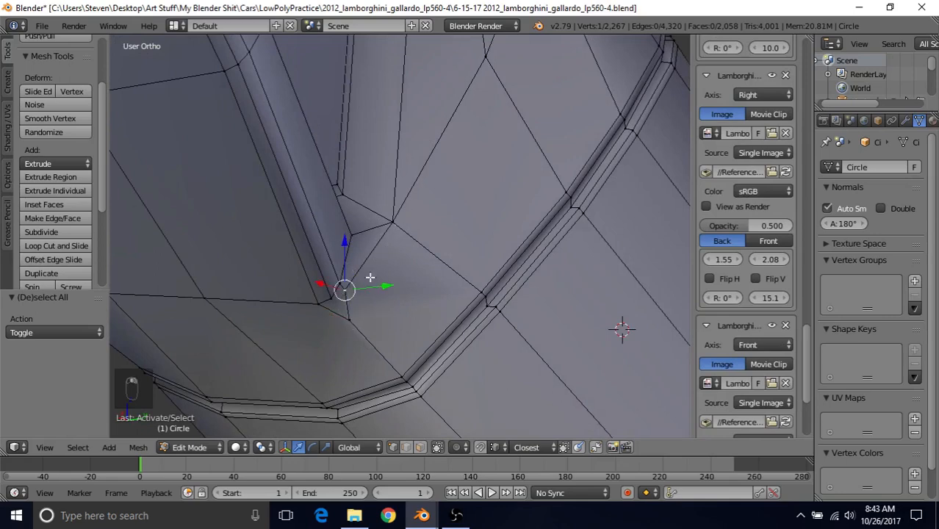
mouse_move(370, 278)
middle_down()
mouse_move(352, 287)
mouse_move(373, 264)
mouse_move(366, 280)
middle_up()
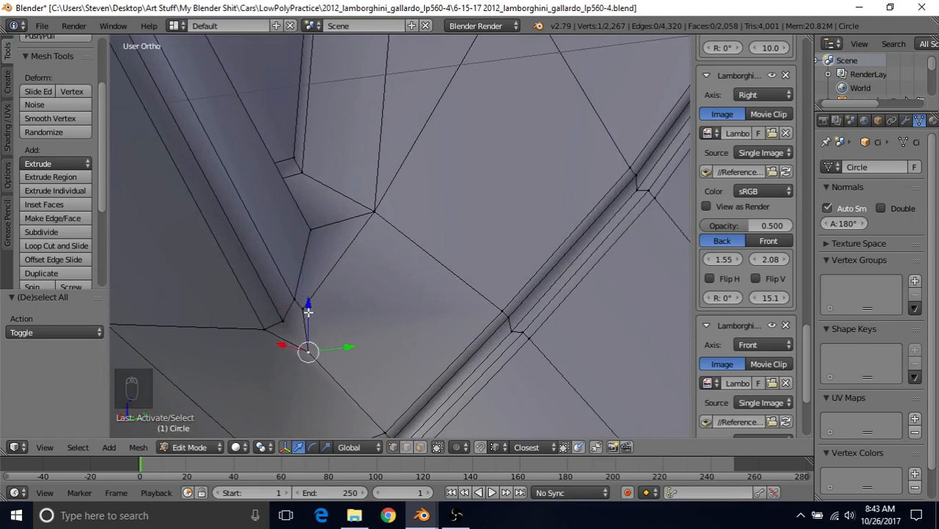
middle_drag(308, 311, 372, 291)
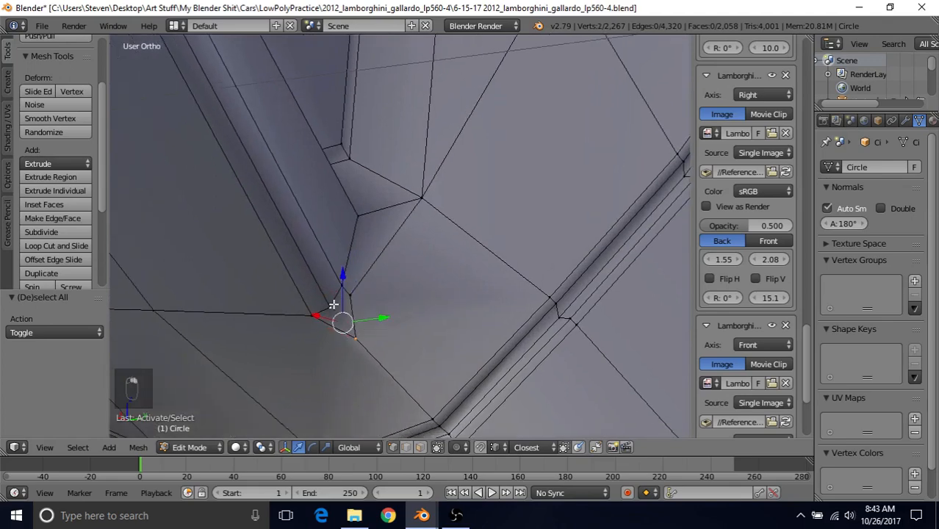
key(j)
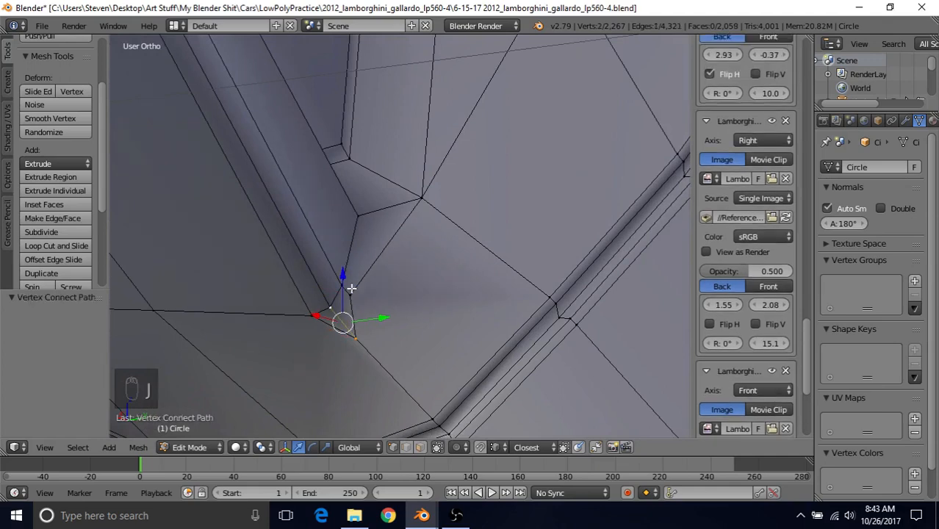
Step: Slide the vertex below the housing corner along the new edge toward the rim by a factor of about 0.78
right_click(350, 333)
key(g)
key(g)
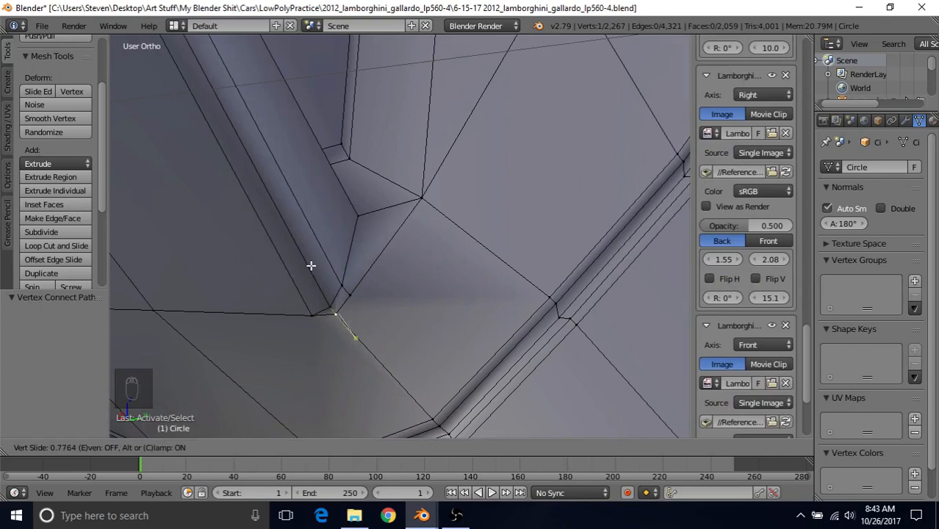
click(311, 265)
Step: Merge the vertex beside the housing corner into the stalk vertex above it, using At Last
scroll(370, 337, up, 1)
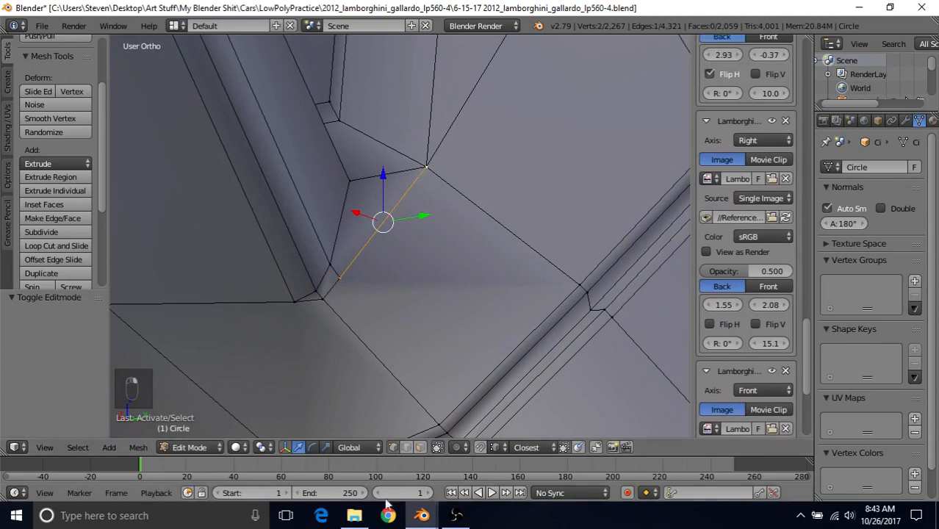
shift+right_click(419, 176)
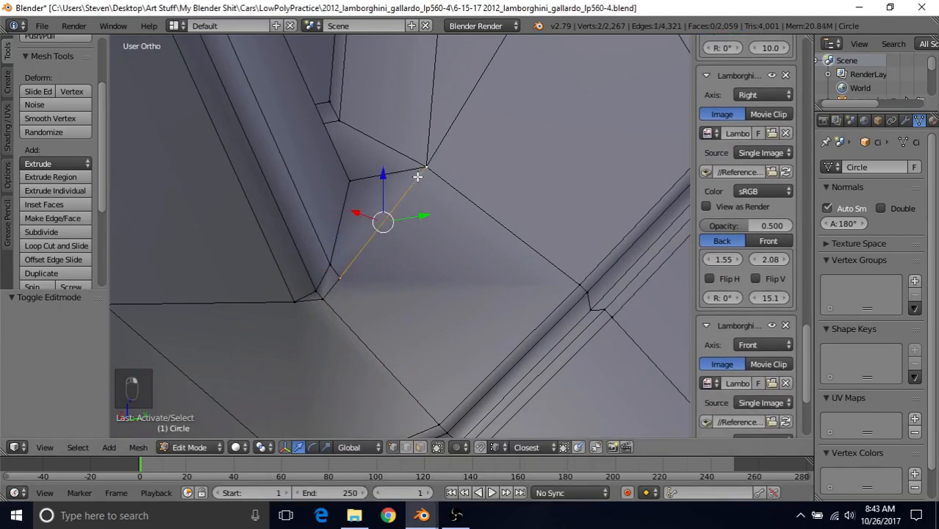
key(alt+m)
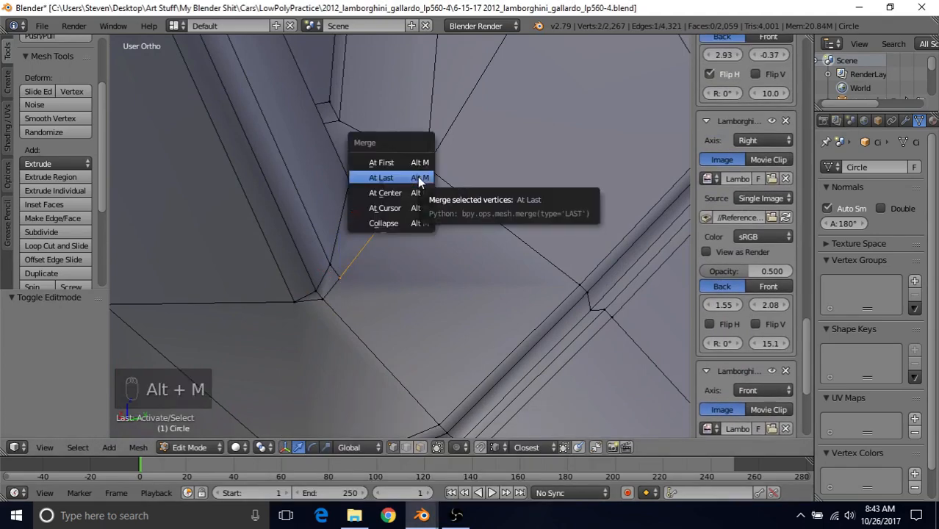
click(418, 176)
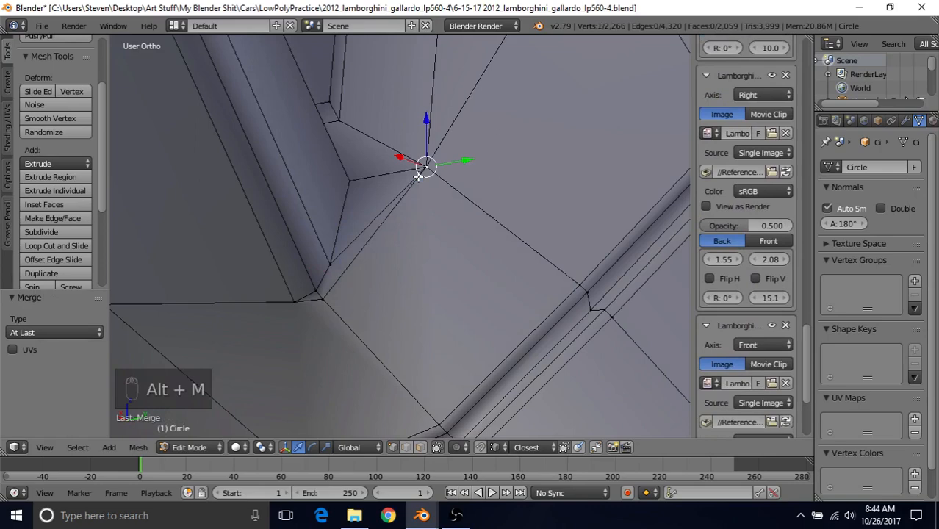
Step: Check the corner's shading in Object Mode and slide the housing corner vertex toward the groove by a factor of 0.077
right_click(322, 299)
scroll(348, 356, down, 10)
key(Tab)
mouse_move(415, 254)
middle_down()
mouse_move(350, 278)
mouse_move(341, 295)
mouse_move(419, 250)
middle_up()
key(Tab)
scroll(414, 248, up, 5)
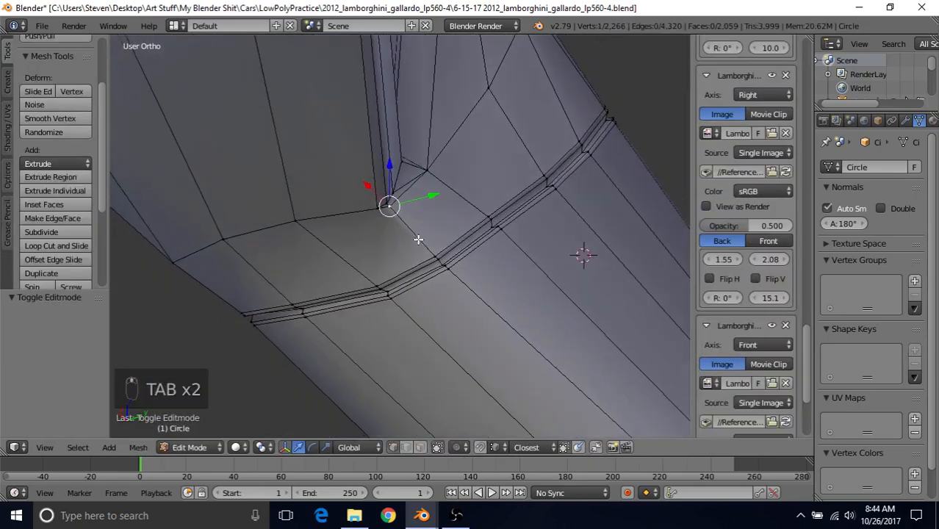
scroll(418, 240, up, 2)
key(g)
key(g)
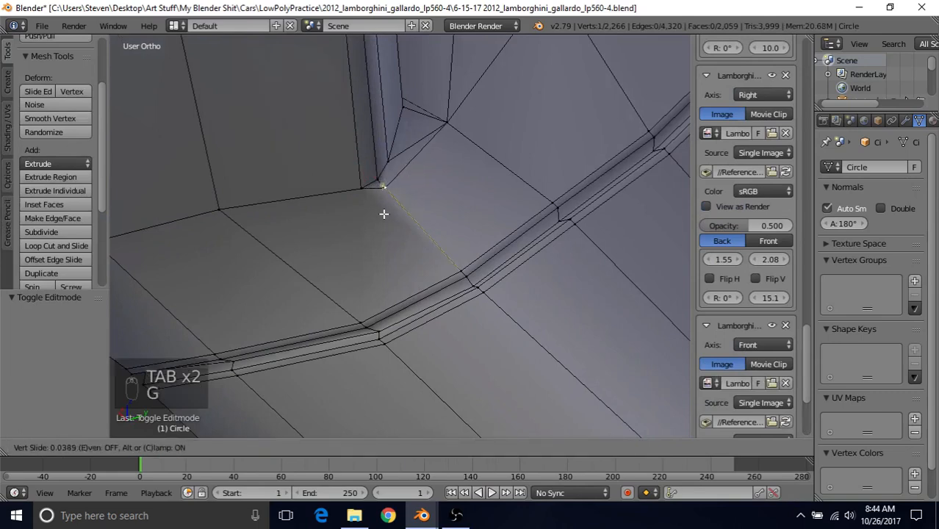
click(385, 215)
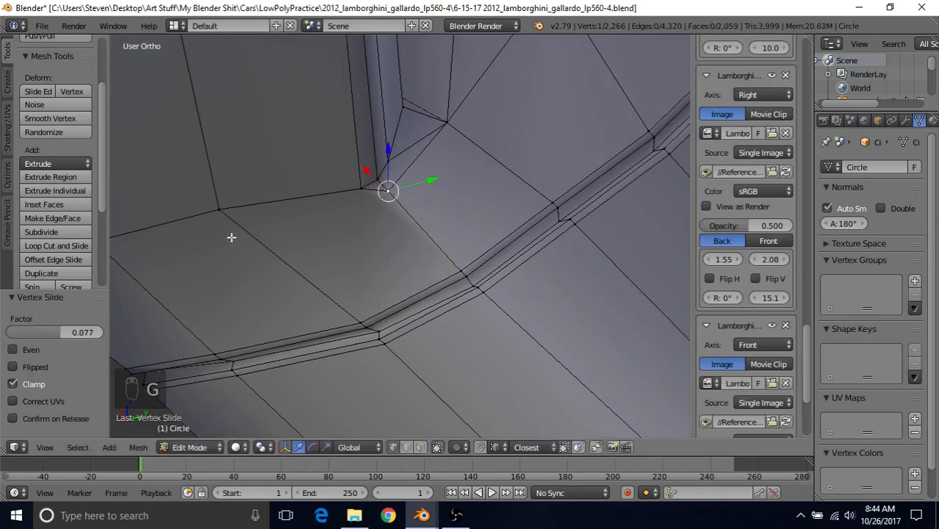
Step: Connect the corner vertex to the next vertex along the housing's lower edge and check the shading in Object Mode
shift+right_click(218, 210)
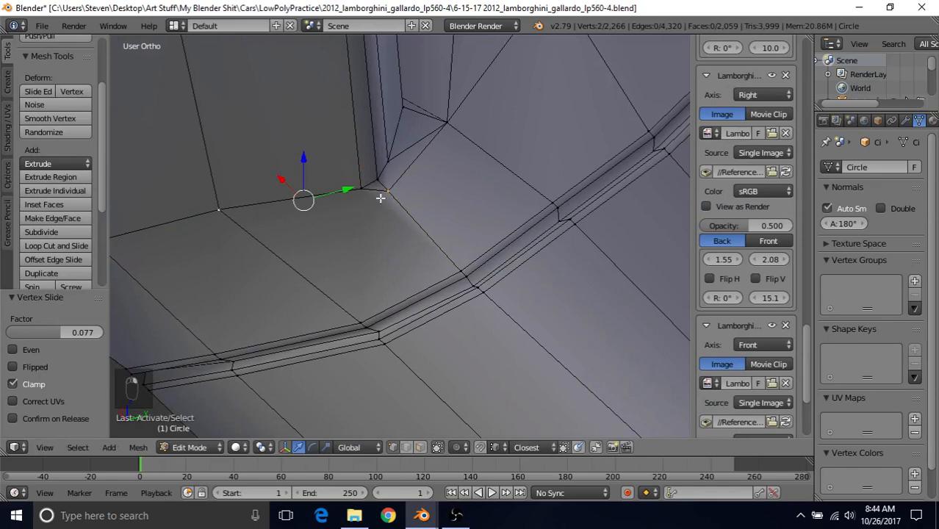
key(j)
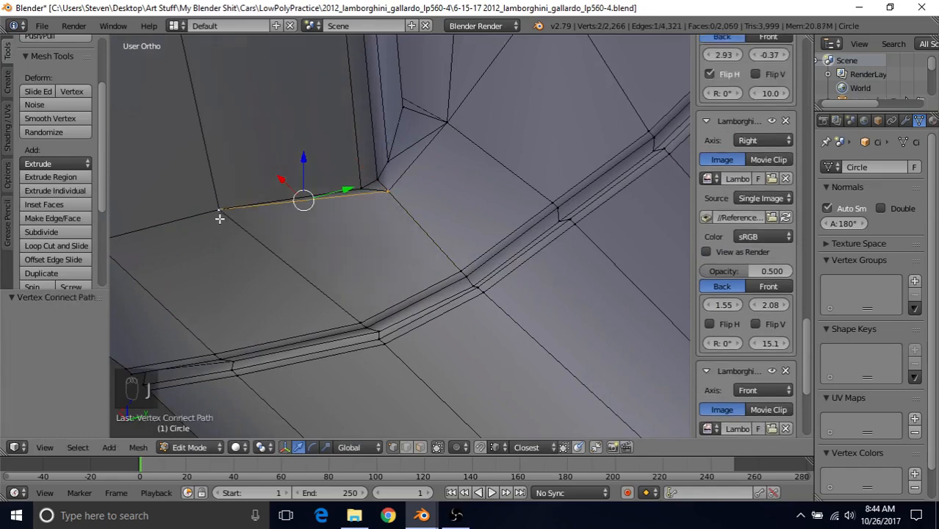
key(Tab)
scroll(328, 332, down, 7)
scroll(328, 337, up, 7)
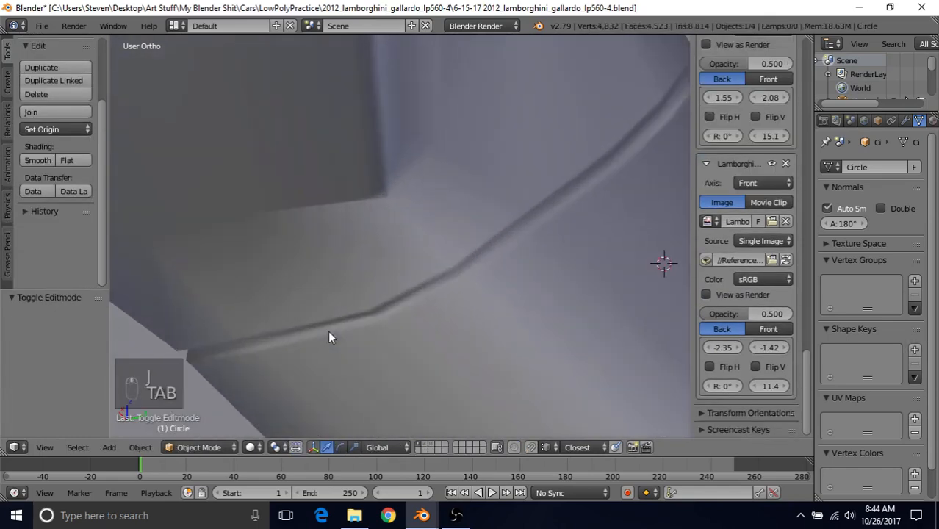
key(Tab)
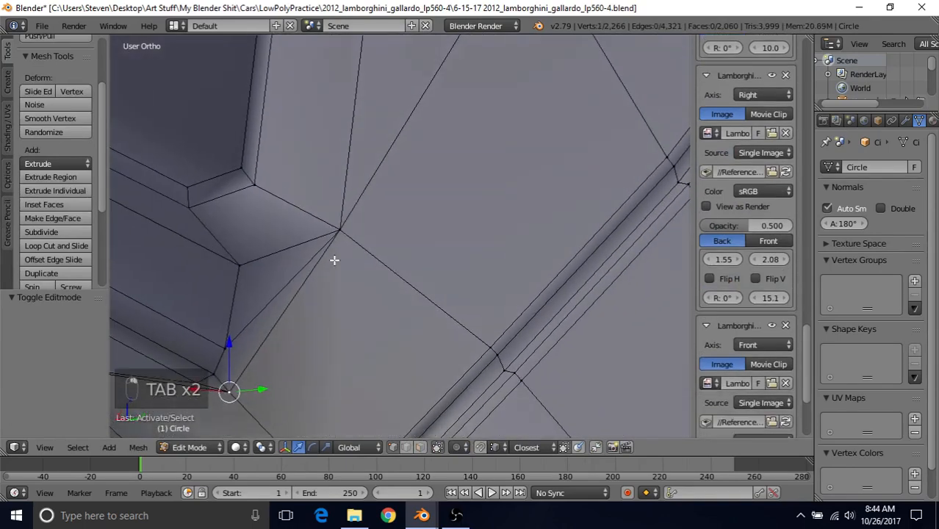
Step: Try shifting the housing corner vertex slightly along Y, check the shading in Object Mode and undo the move
key(KP_Decimal)
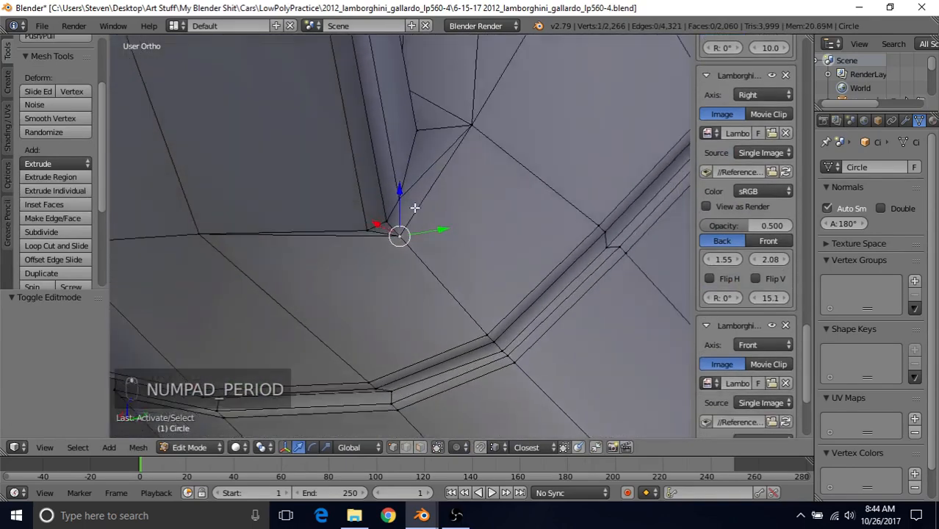
drag(431, 233, 424, 233)
key(Tab)
scroll(422, 235, up, 2)
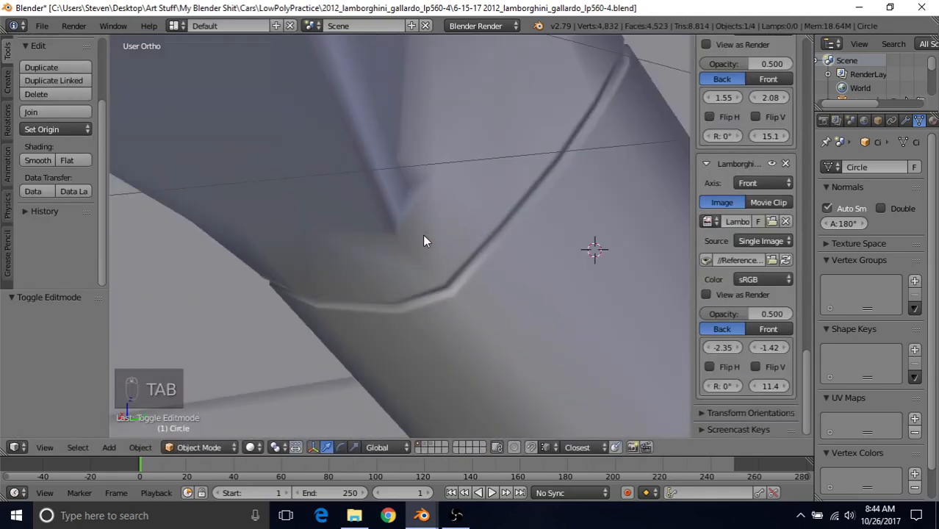
key(Tab)
key(ctrl+z)
key(ctrl+z)
key(ctrl+z)
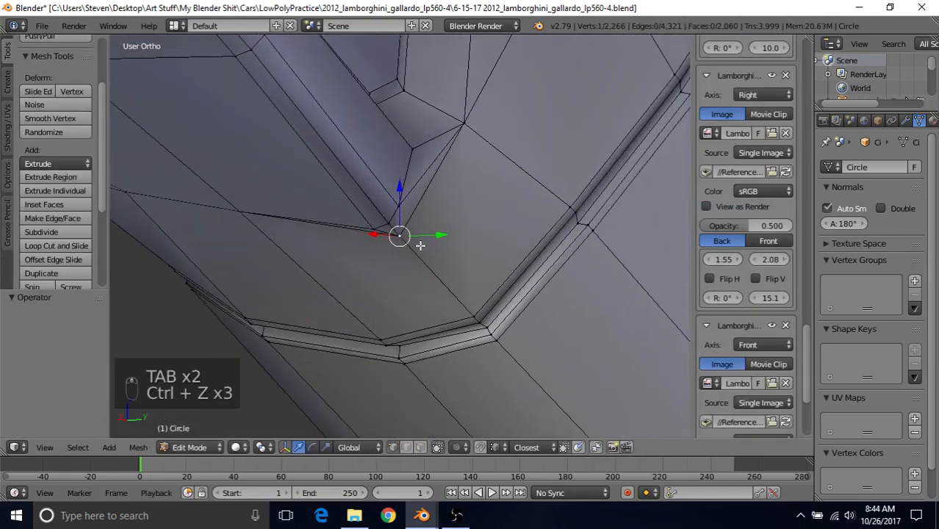
Step: Check the shaded mirror and stalk from several angles in Object Mode and save the file
key(Tab)
scroll(418, 252, down, 7)
middle_drag(416, 255, 474, 206)
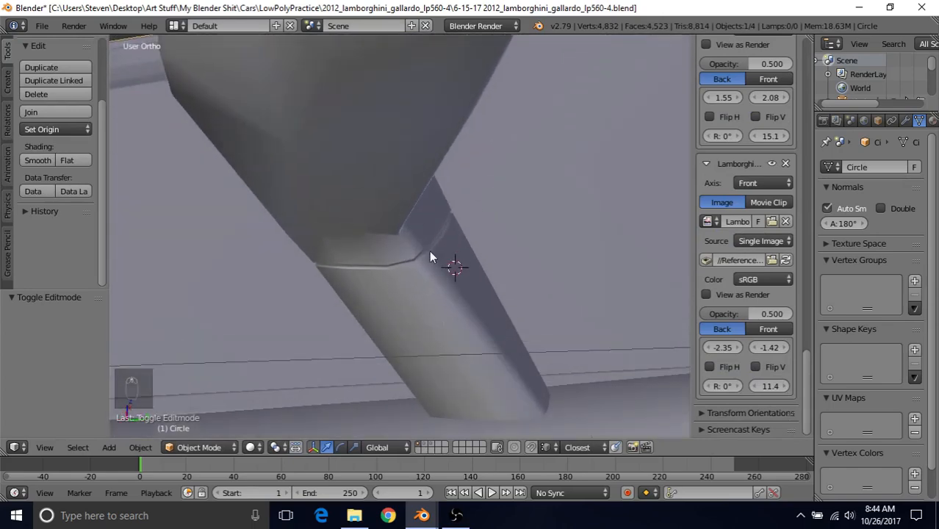
middle_drag(430, 257, 559, 166)
middle_drag(365, 244, 408, 188)
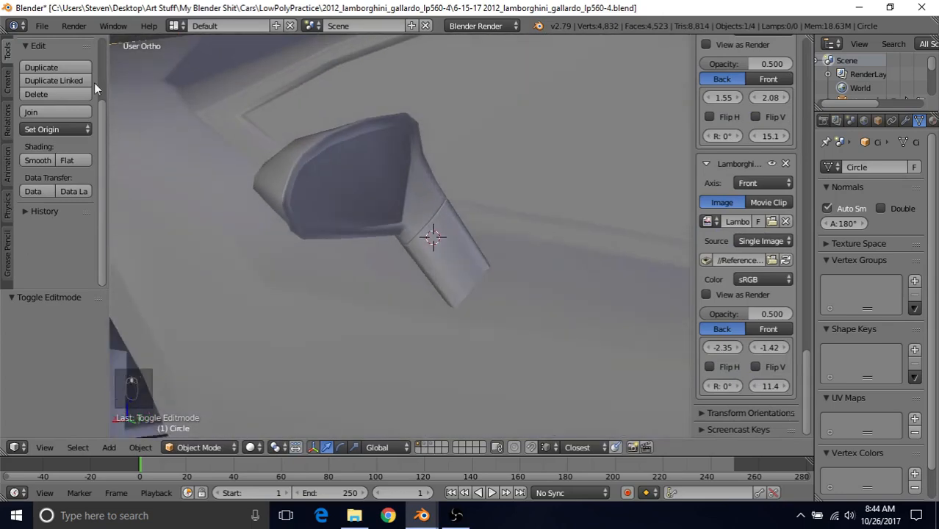
click(41, 26)
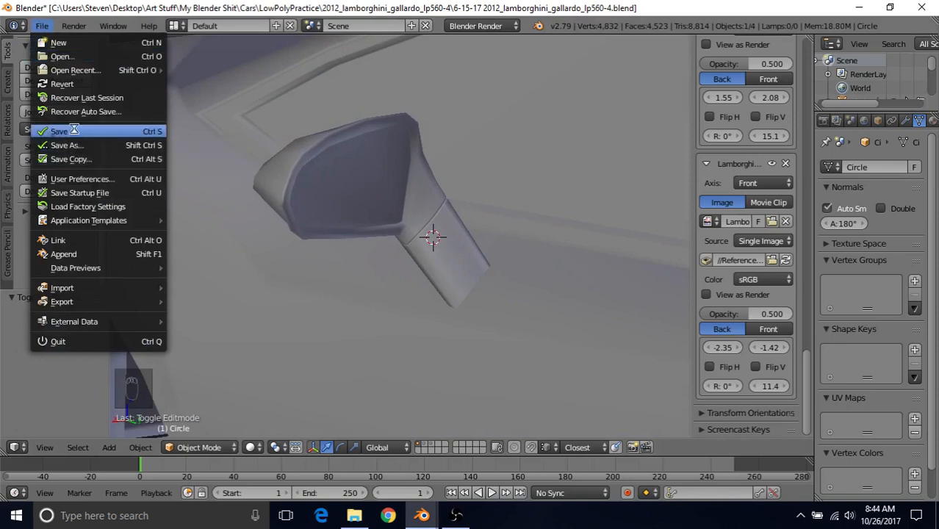
click(59, 132)
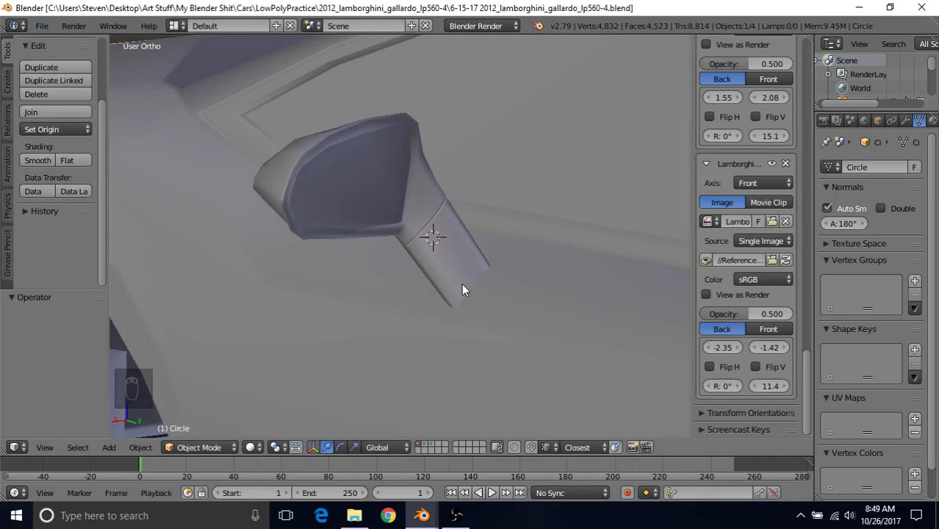
Step: Examine the strip and small center detail below the rear window in both Object Mode and Edit Mode
scroll(461, 288, down, 3)
scroll(442, 246, down, 5)
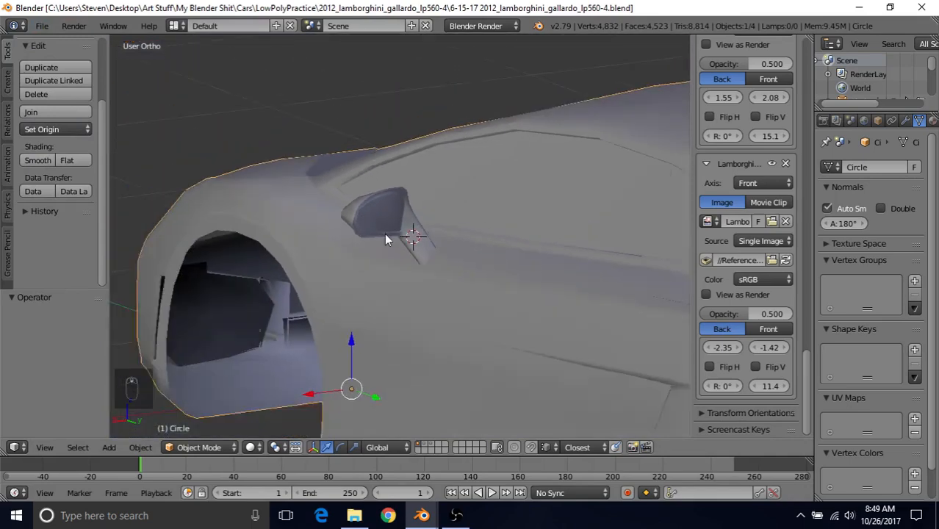
middle_drag(482, 252, 344, 213)
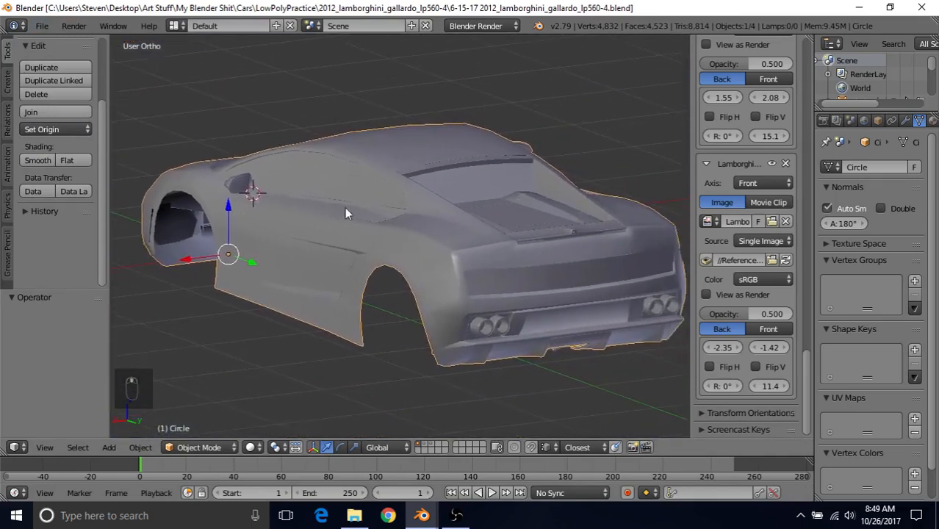
middle_drag(493, 264, 448, 264)
scroll(452, 264, up, 5)
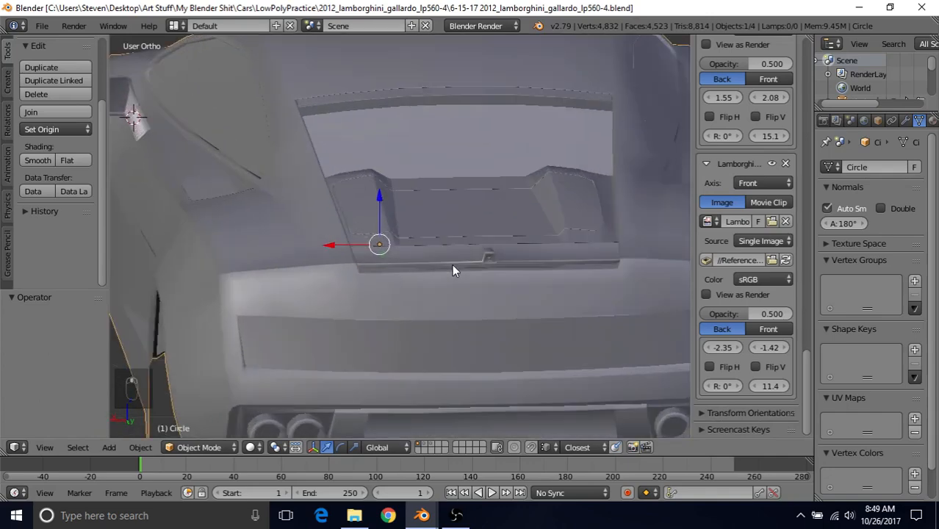
right_click(478, 263)
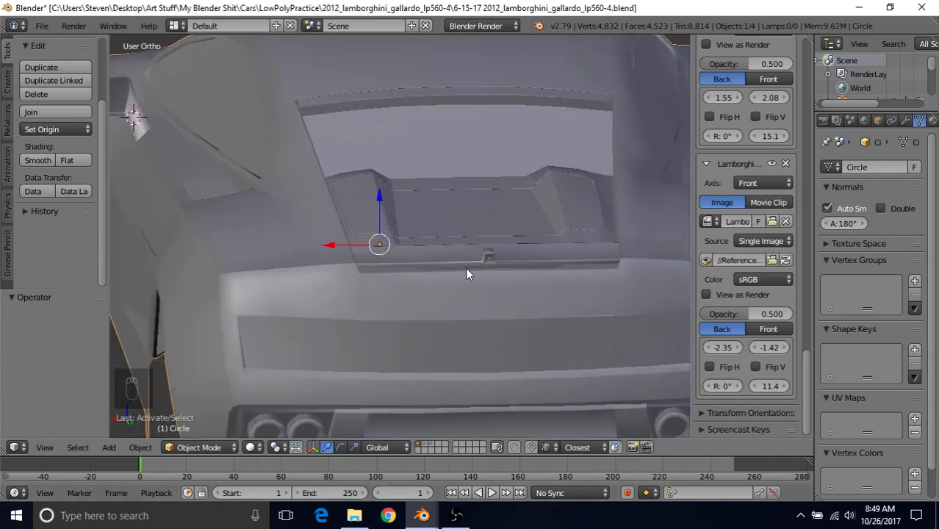
middle_drag(466, 266, 464, 257)
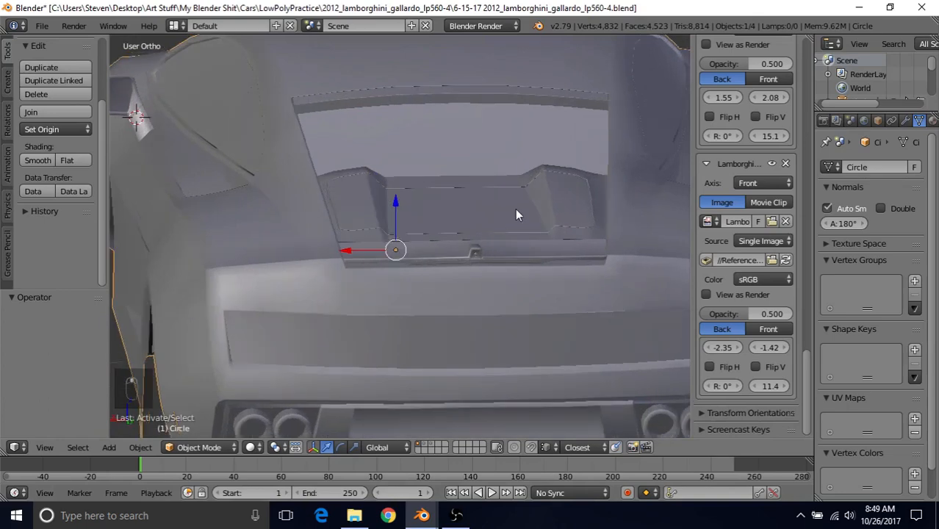
key(Tab)
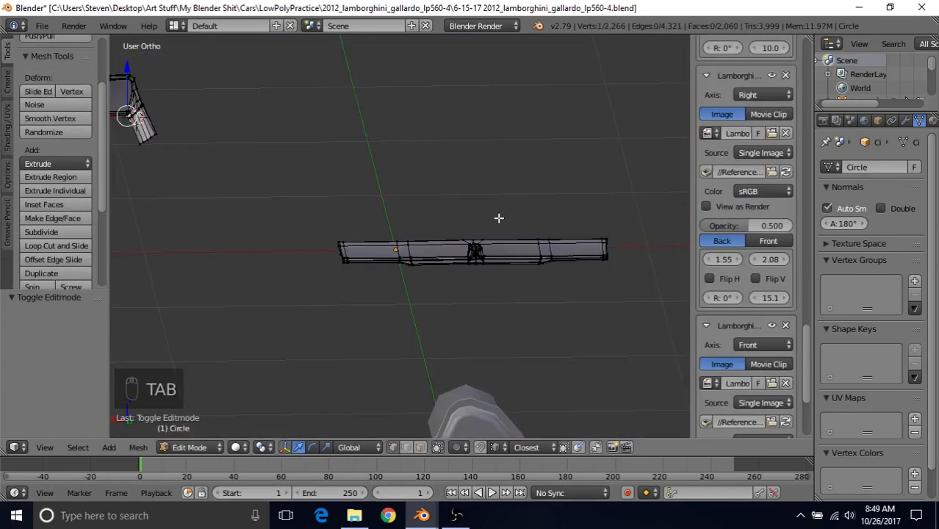
scroll(469, 254, up, 2)
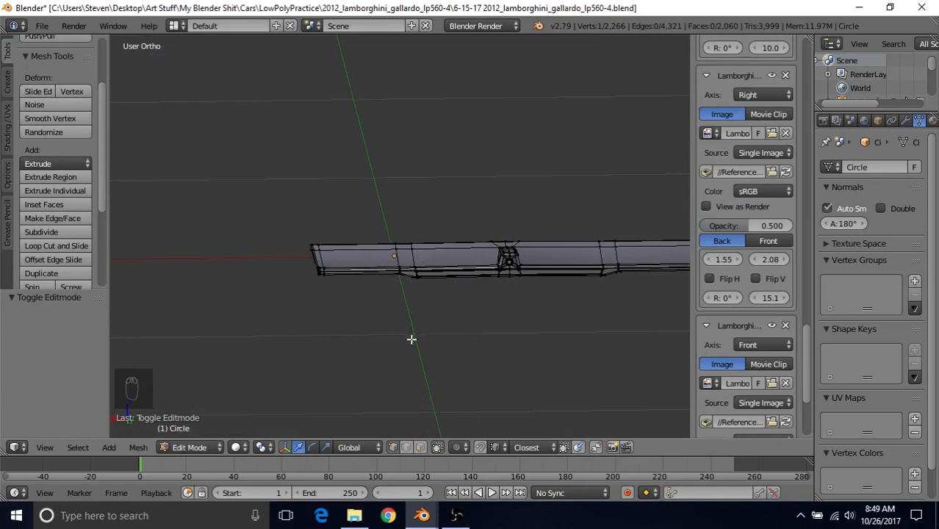
key(Tab)
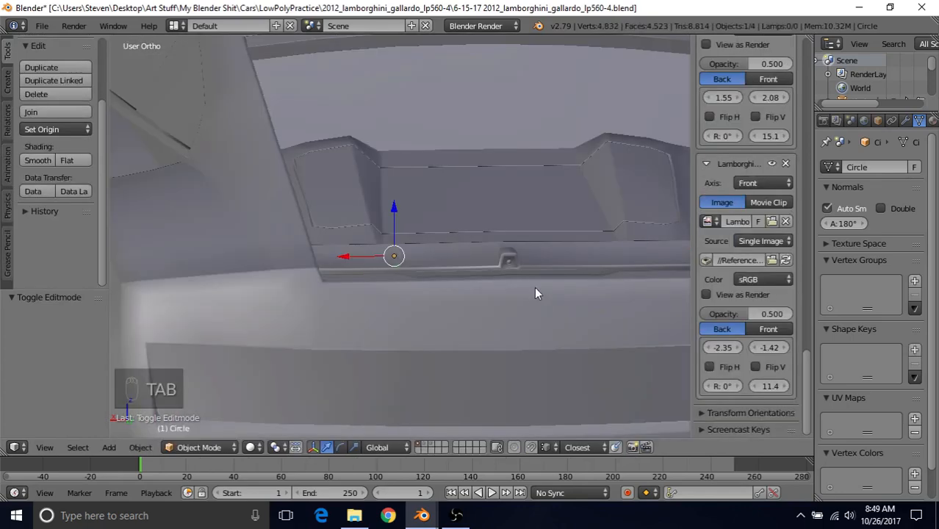
middle_drag(496, 225, 513, 277)
scroll(512, 276, up, 5)
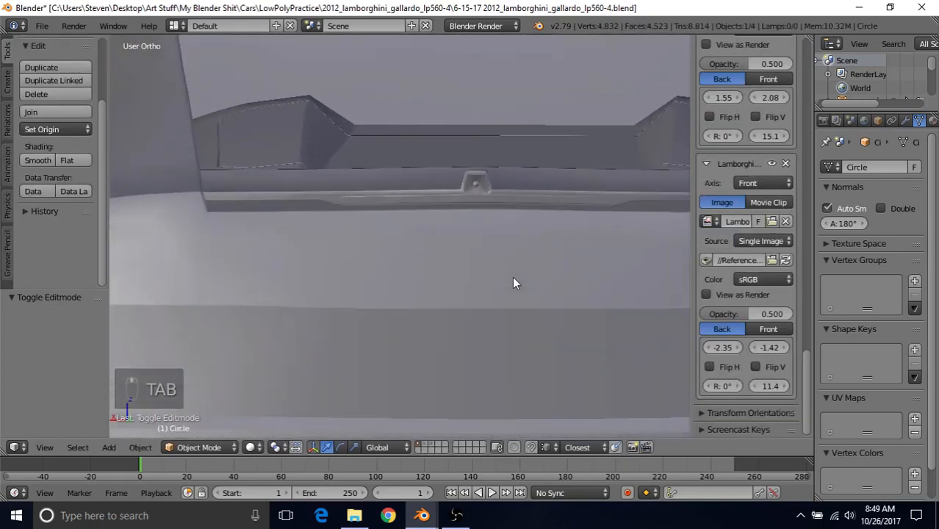
Step: Examine the shaded strip and center detail below the rear window from several rear angles in Object Mode
middle_drag(272, 177, 287, 201)
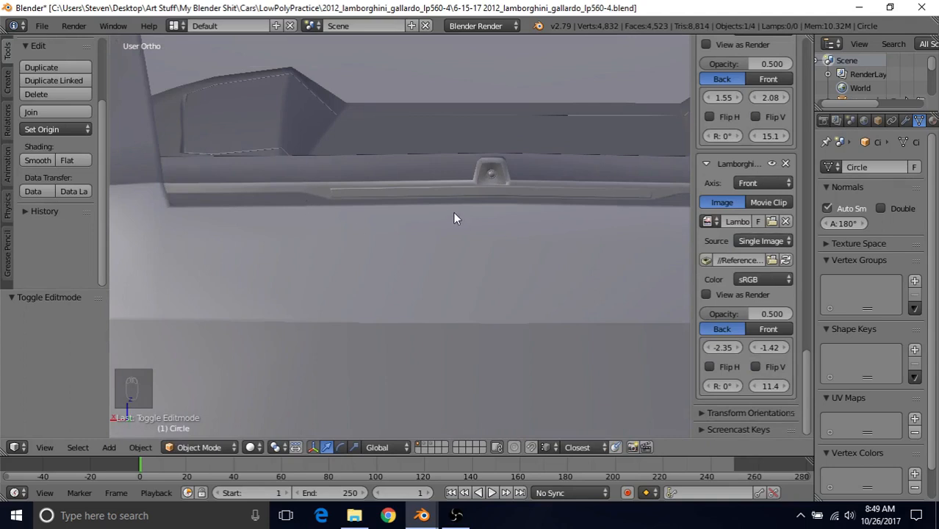
scroll(389, 220, down, 4)
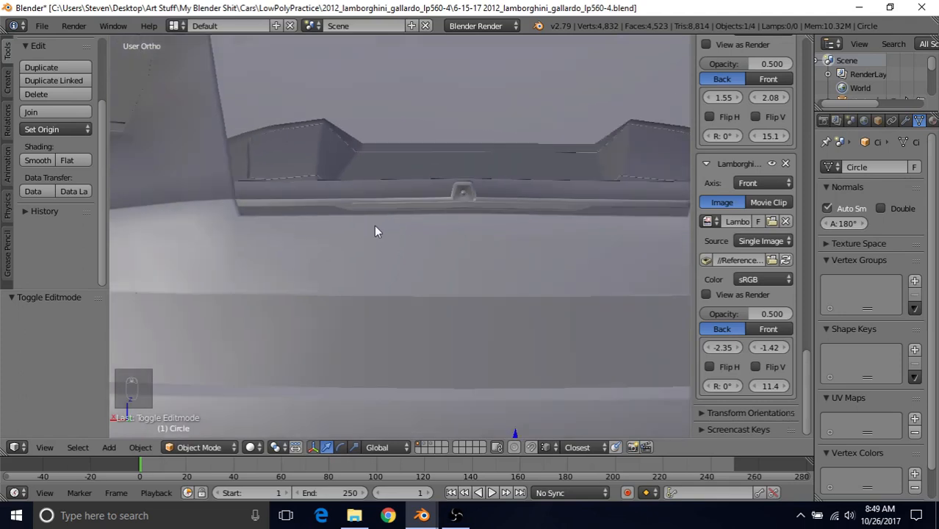
scroll(407, 223, up, 1)
middle_drag(360, 202, 343, 291)
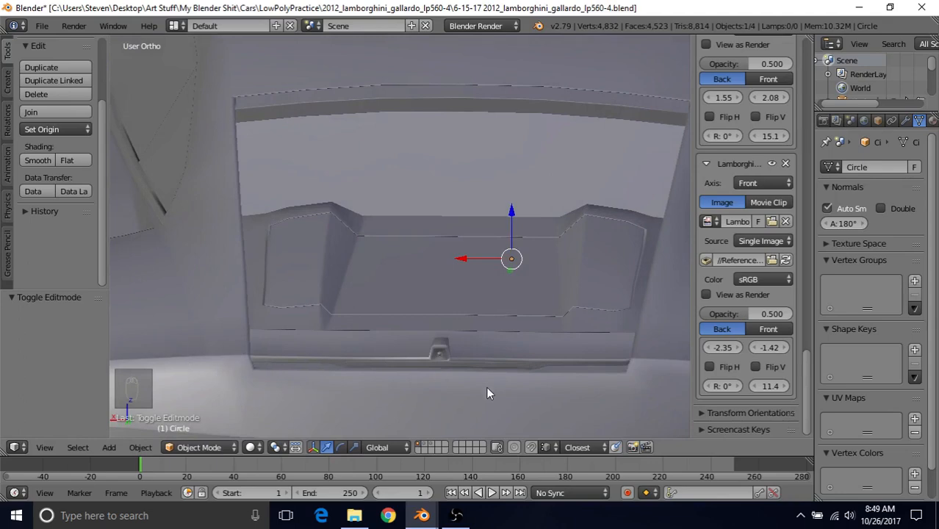
scroll(486, 387, down, 1)
middle_drag(458, 312, 462, 286)
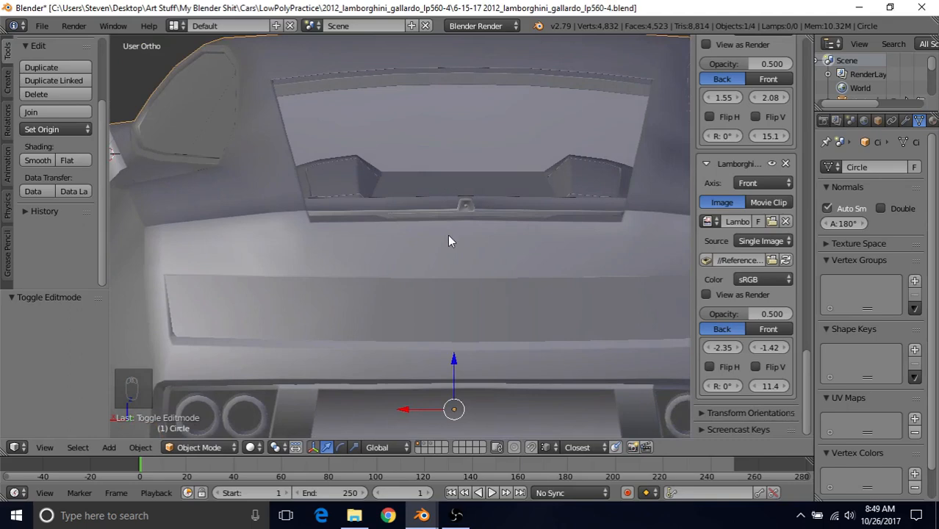
middle_drag(449, 235, 350, 240)
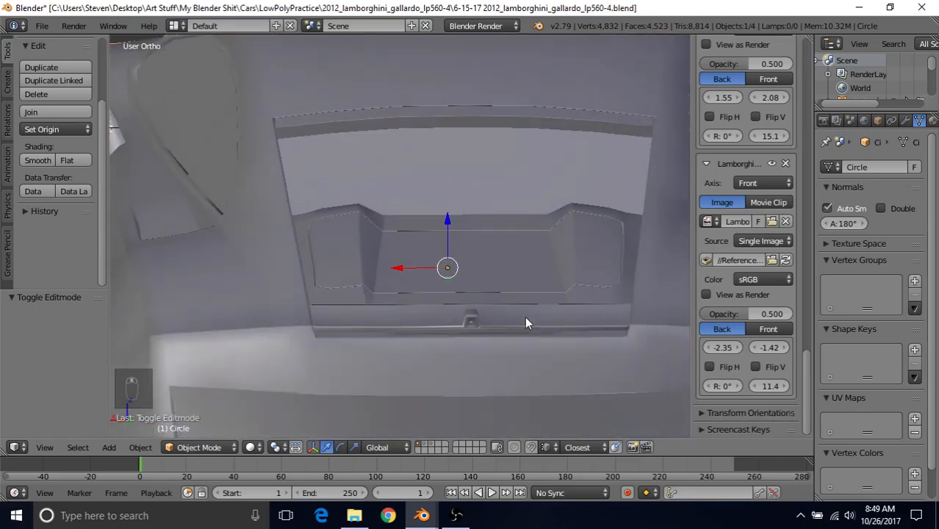
Step: In Edit Mode, select the strip's lower center vertex, center the view on it and examine the strip's underside in the bottom view
key(Tab)
scroll(336, 229, down, 2)
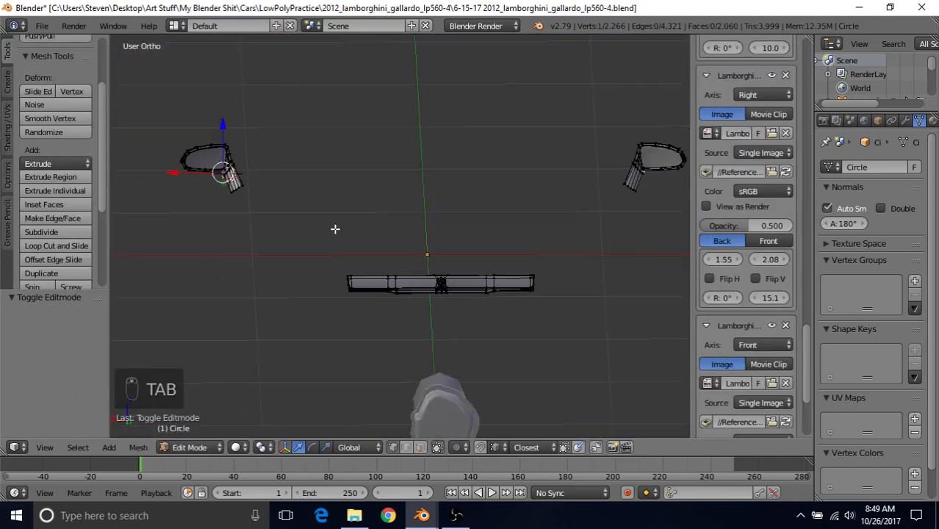
right_click(442, 290)
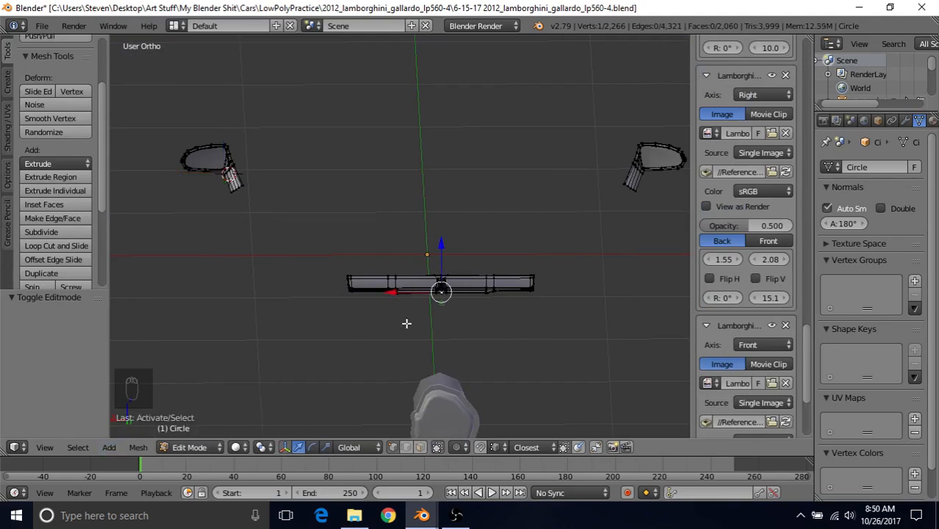
key(KP_Decimal)
scroll(379, 283, up, 2)
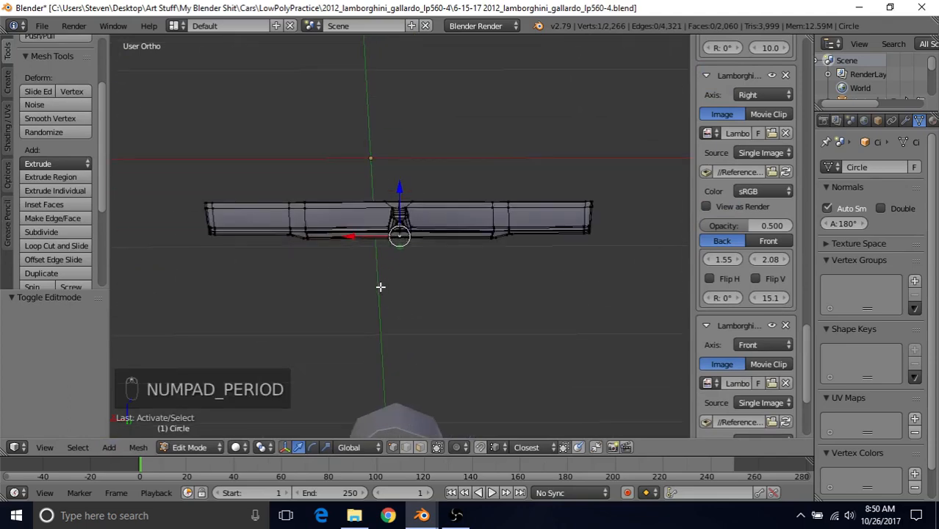
middle_drag(386, 216, 346, 145)
scroll(399, 227, down, 3)
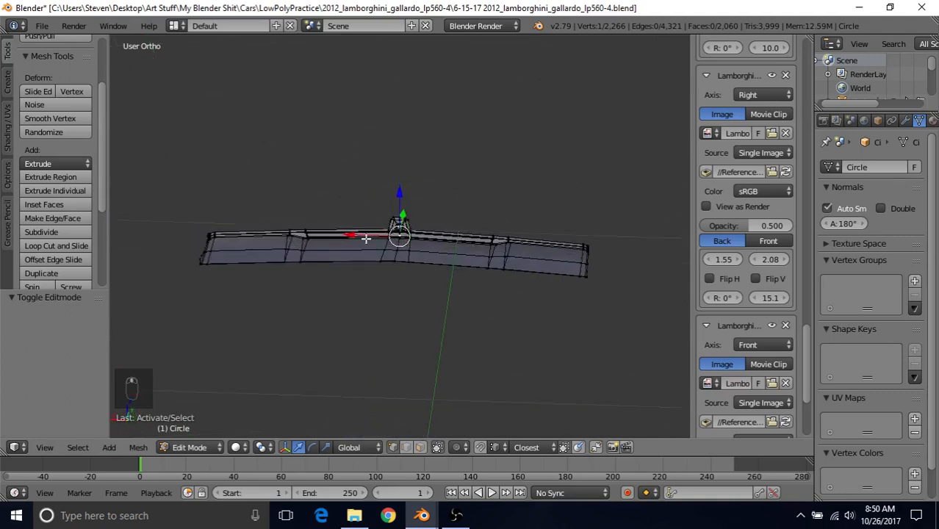
middle_drag(365, 239, 379, 281)
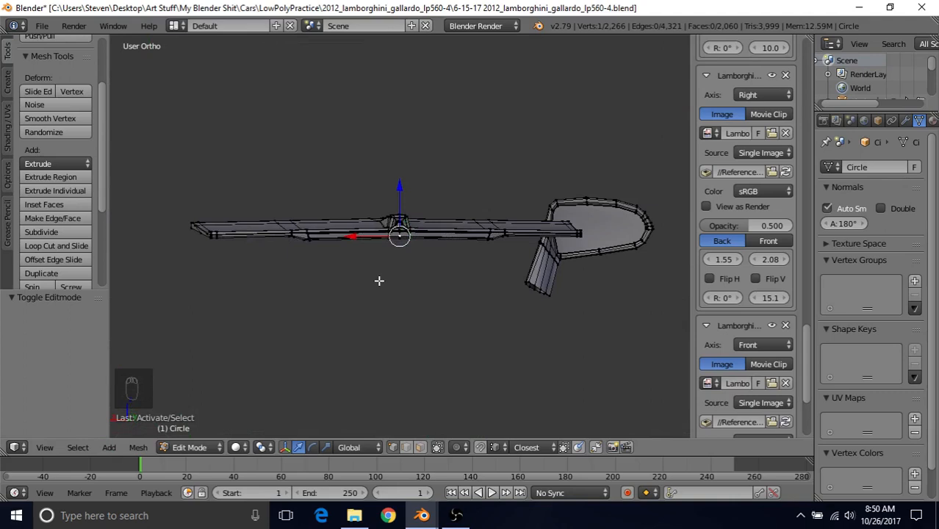
key(ctrl+KP_7)
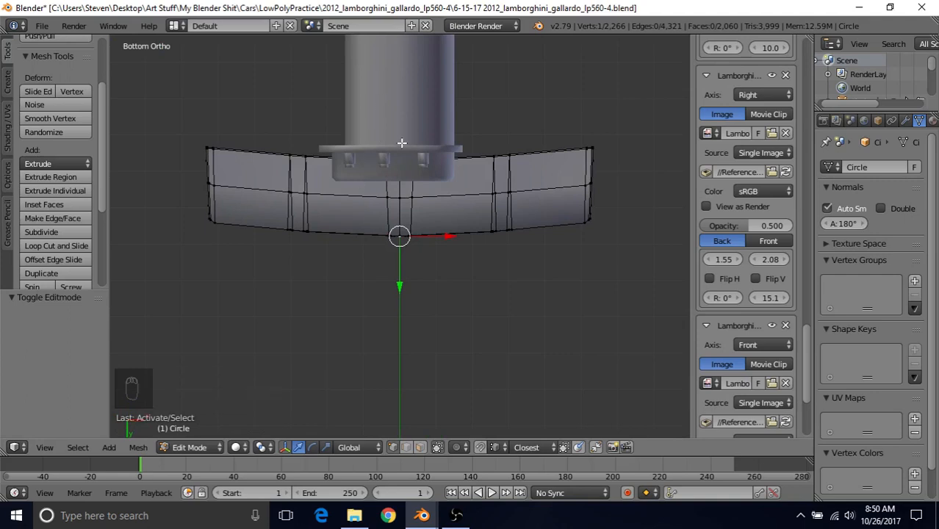
Step: Hide the cylindrical part and the Plane.001 object that block the bottom view, and reopen the Circle body mesh in Edit Mode
key(Tab)
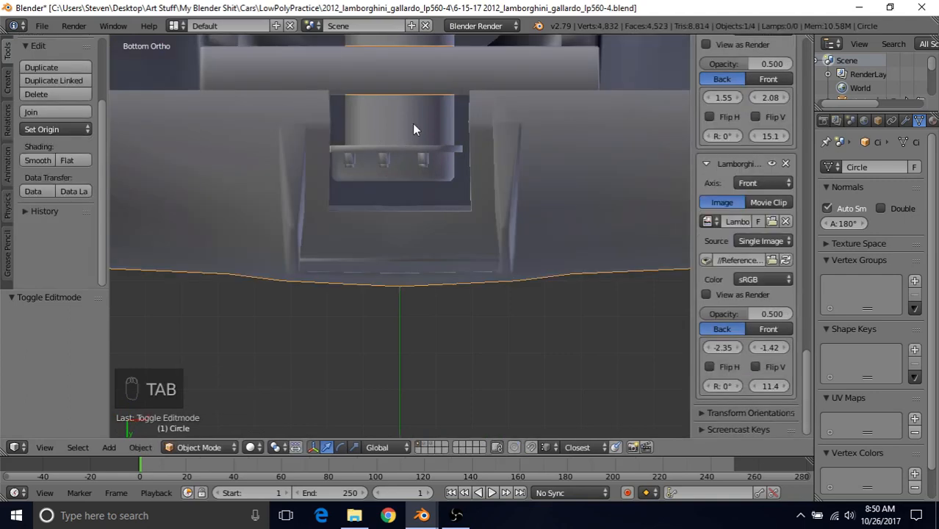
right_click(398, 108)
key(h)
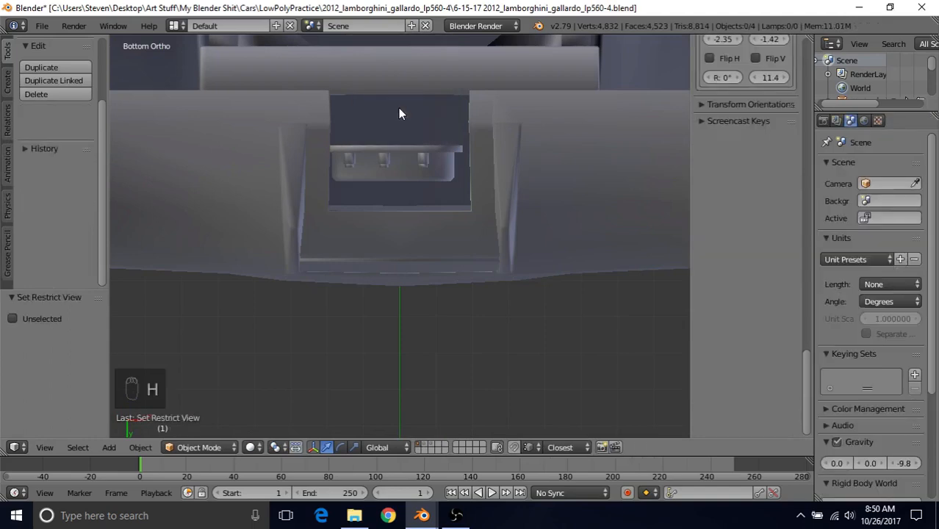
right_click(390, 171)
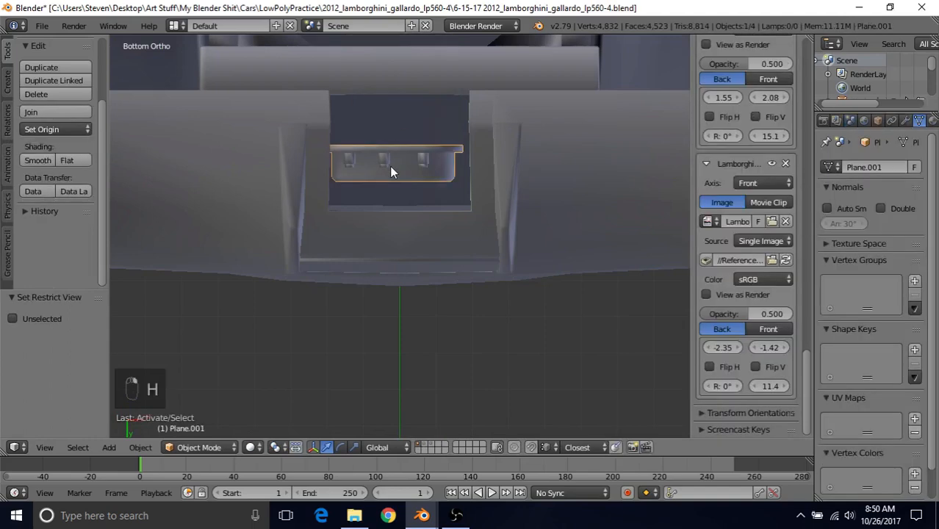
key(h)
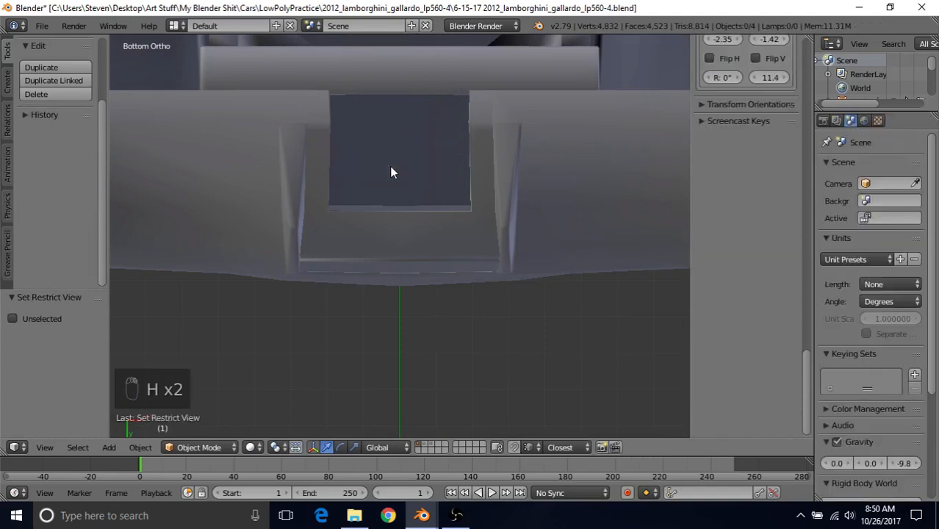
right_click(512, 147)
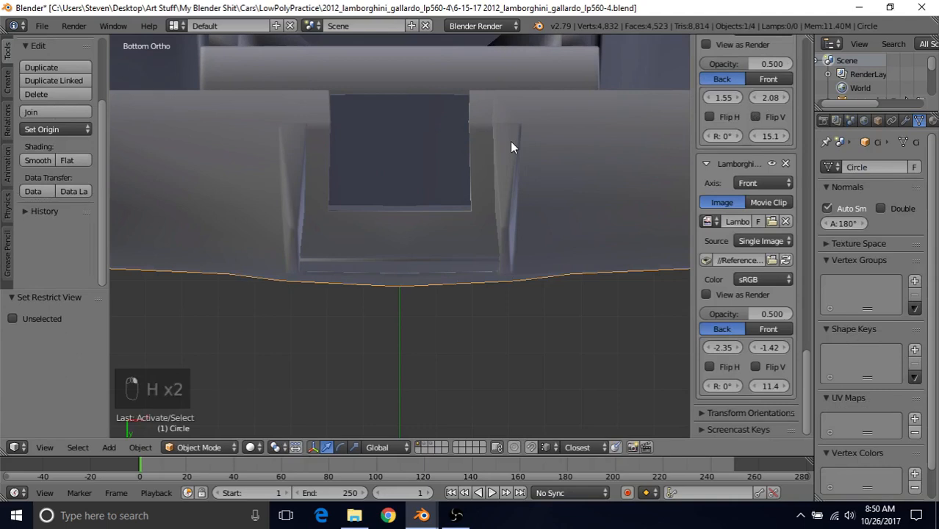
key(Tab)
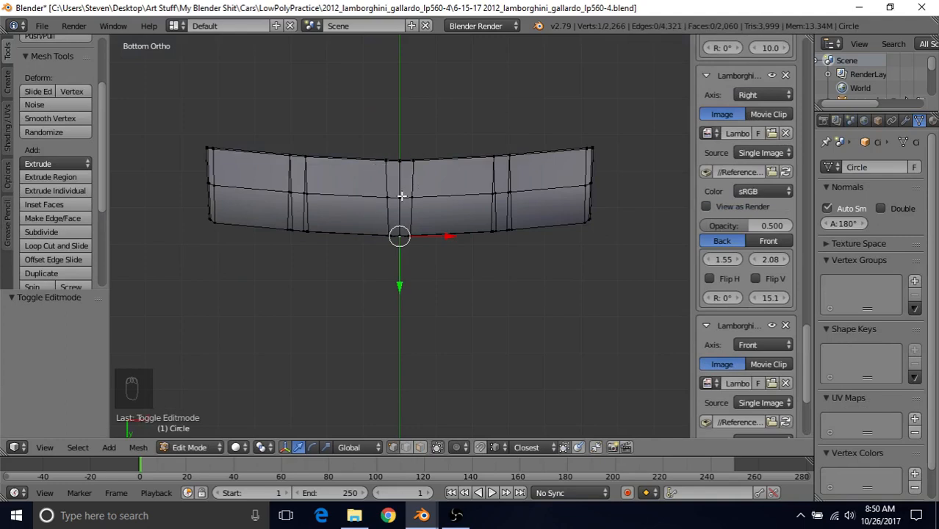
Step: Examine the strip's underside and center detail from tilted angles and in the bottom orthographic view
middle_drag(401, 194, 395, 107)
scroll(382, 220, up, 5)
scroll(400, 264, down, 3)
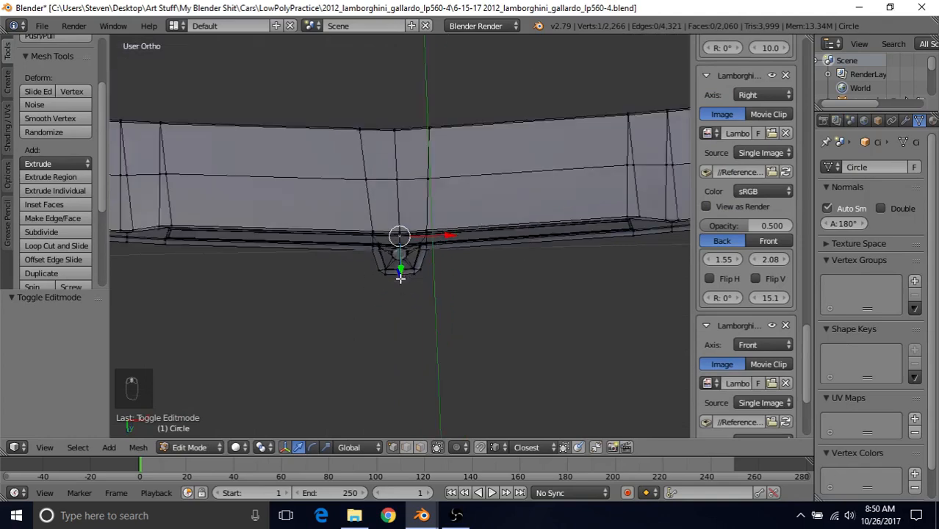
scroll(400, 272, down, 1)
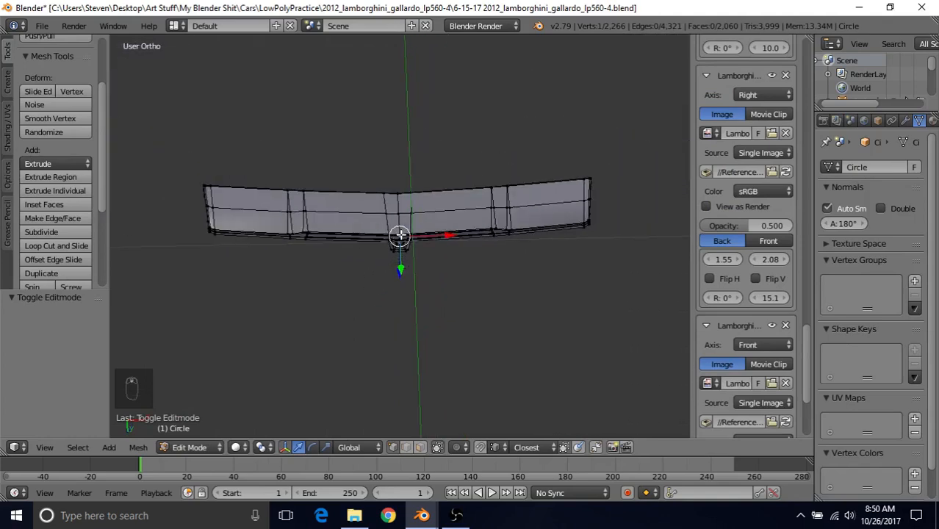
scroll(401, 247, down, 2)
middle_drag(401, 255, 399, 265)
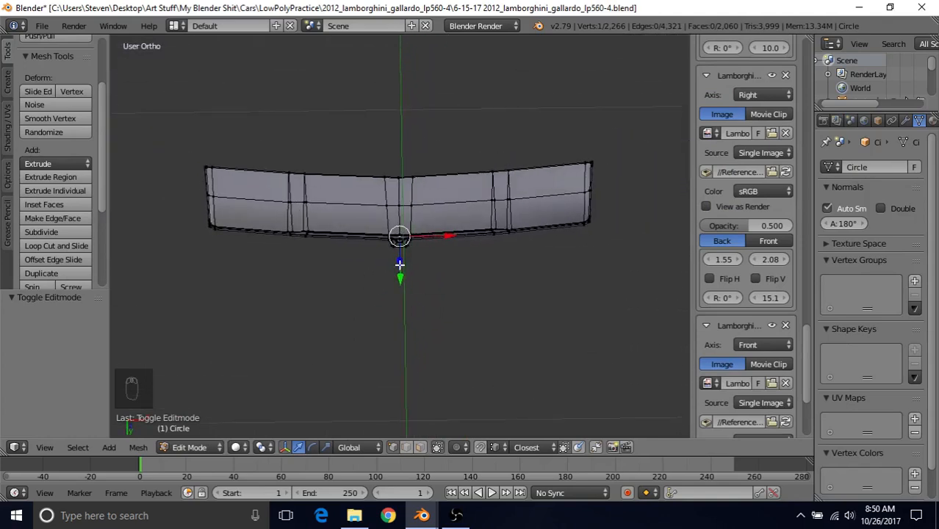
key(ctrl+KP_7)
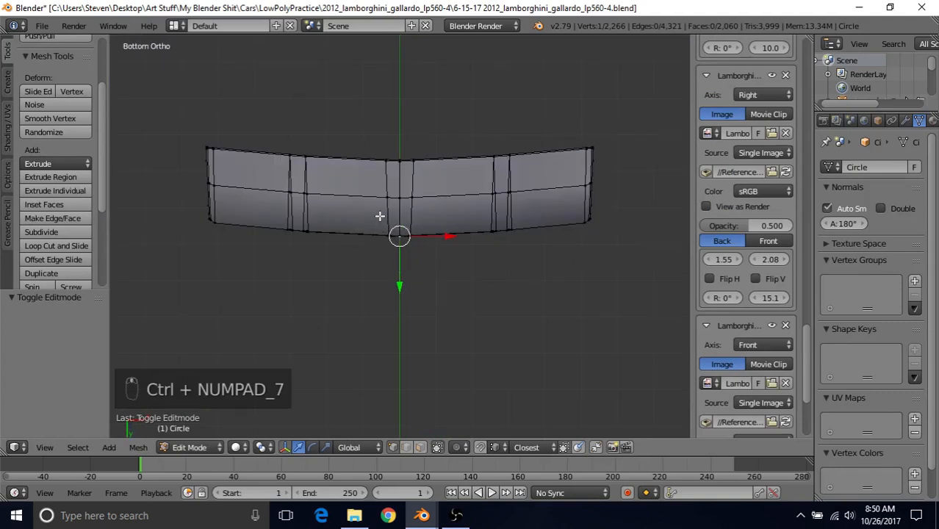
shift+middle_drag(384, 216, 386, 228)
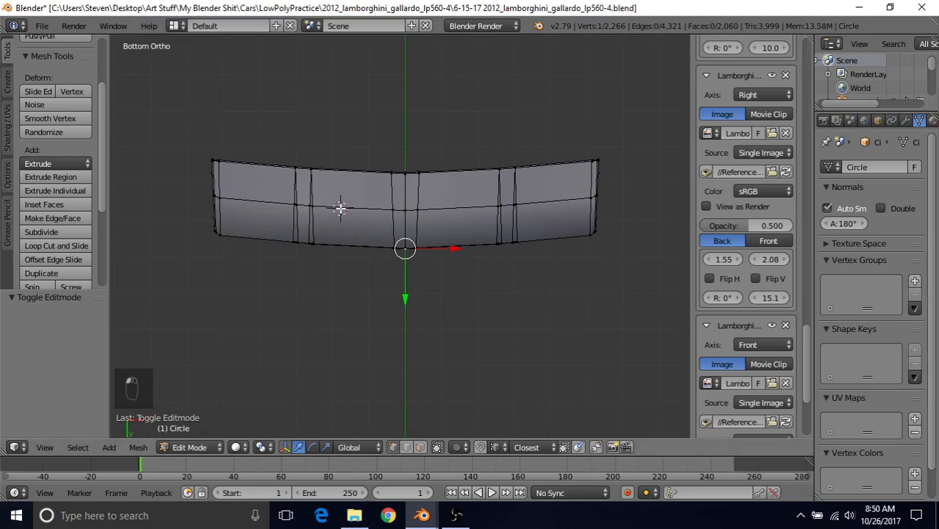
scroll(340, 208, down, 2)
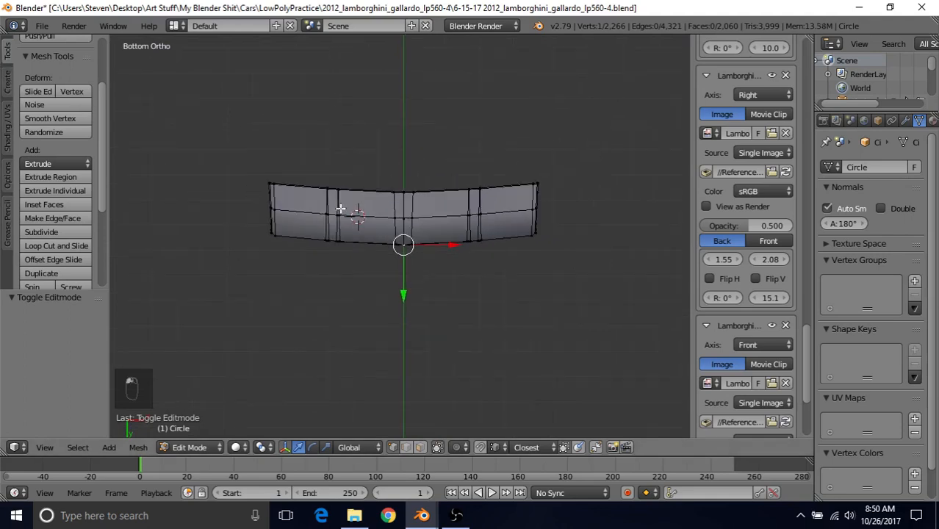
Step: Place the 3D cursor beside the strip and add a mesh circle with 8 vertices there
click(141, 213)
click(7, 81)
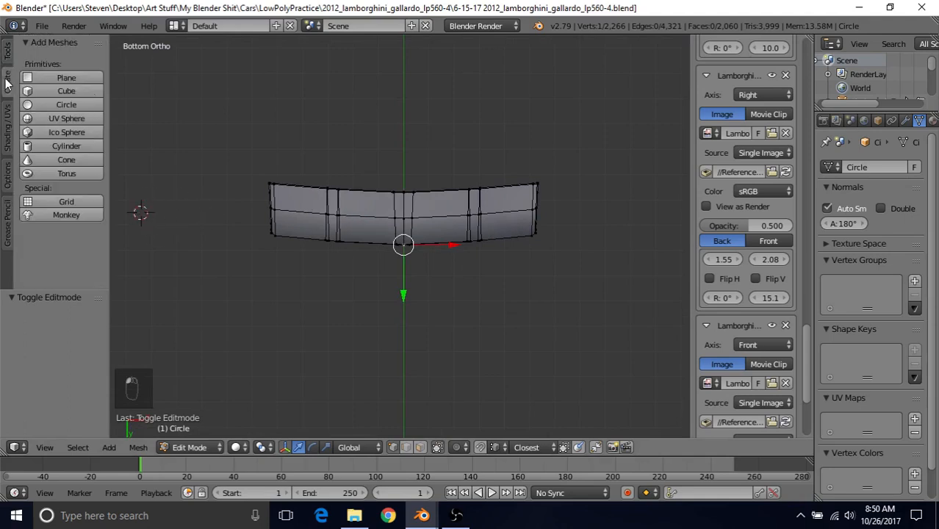
click(55, 102)
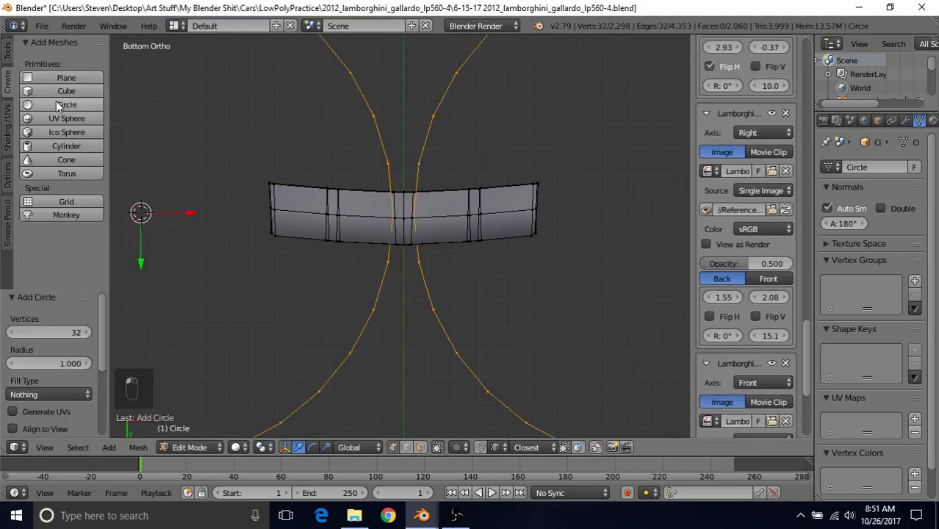
click(50, 330)
text(8)
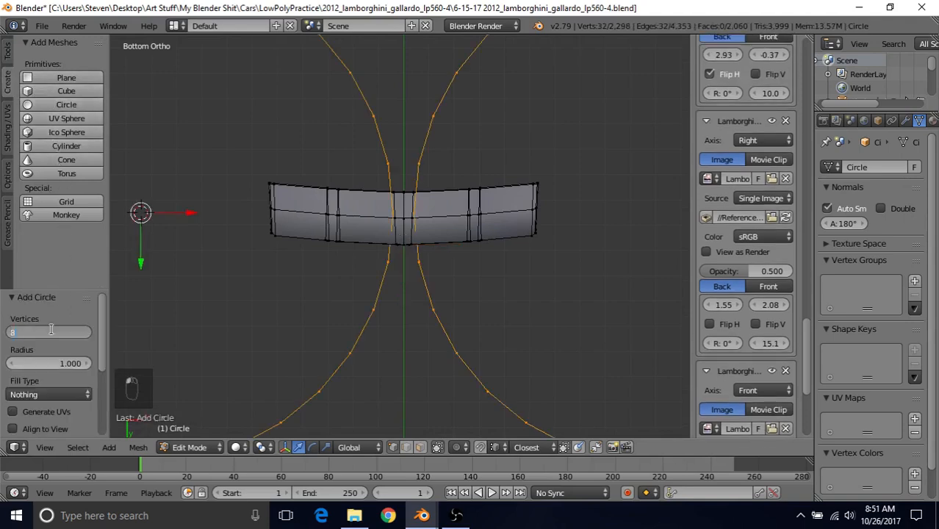
key(Return)
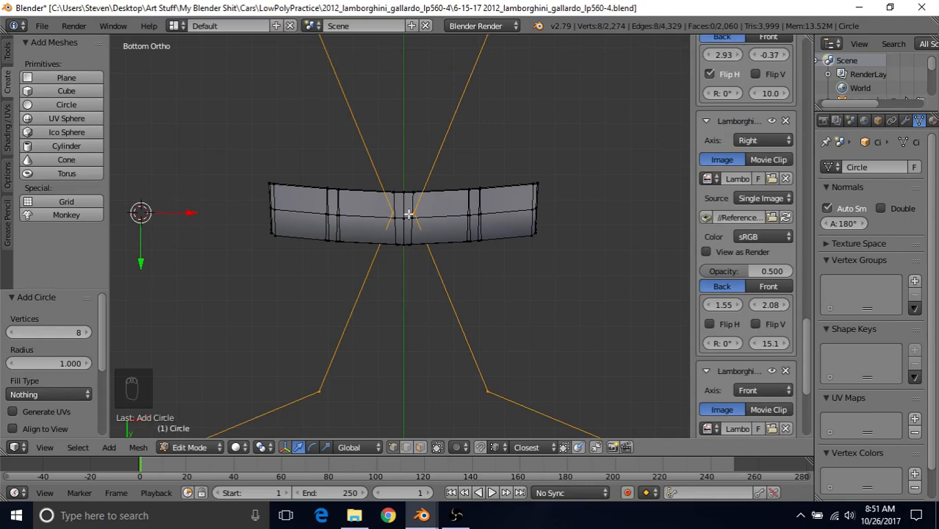
scroll(394, 219, down, 3)
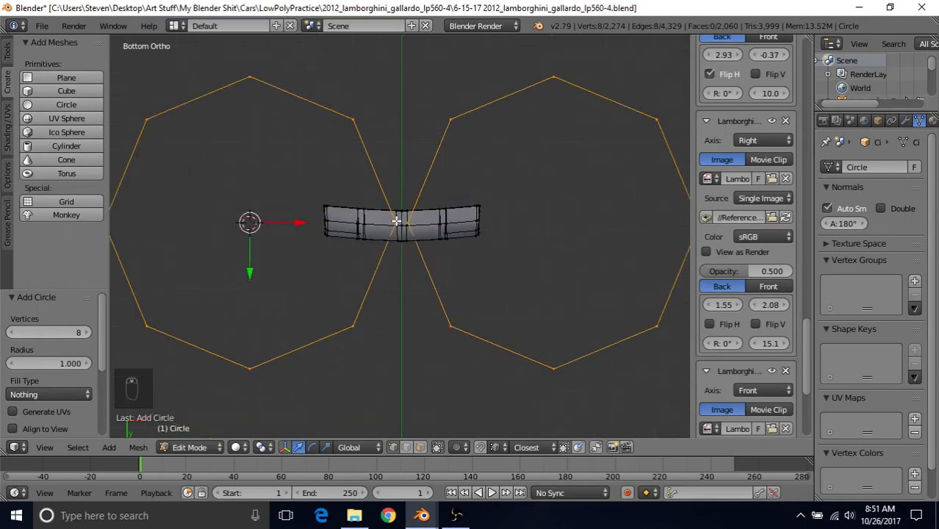
Step: Move the 3D cursor farther from the centerline, delete the circle's vertices and add a new 8-vertex circle at the cursor
click(195, 224)
key(Delete)
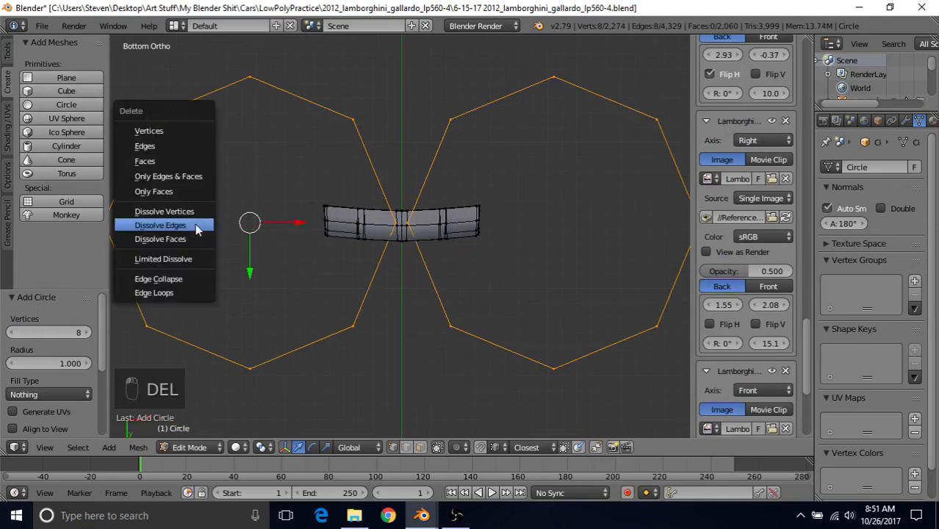
click(182, 131)
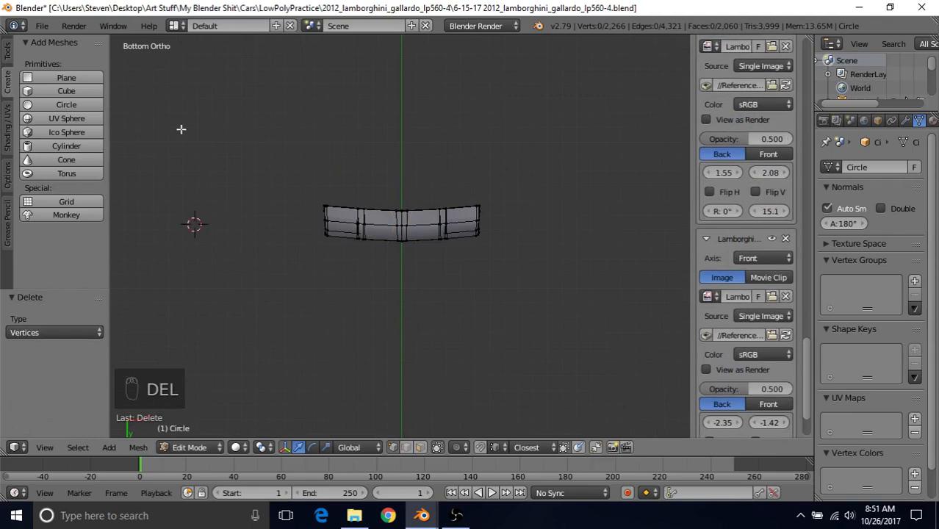
click(77, 105)
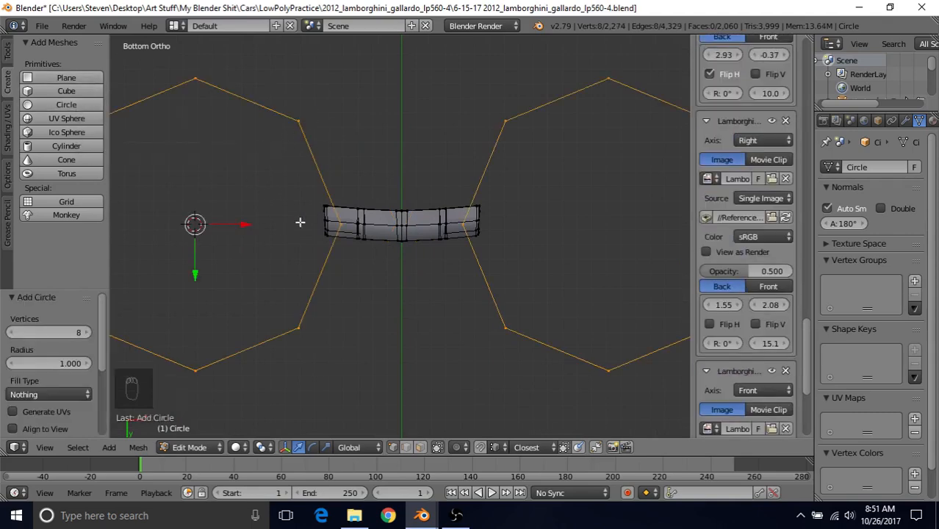
Step: Scale the new circle down to fit within the strip's width and move it along X onto the strip beside the centerline
key(s)
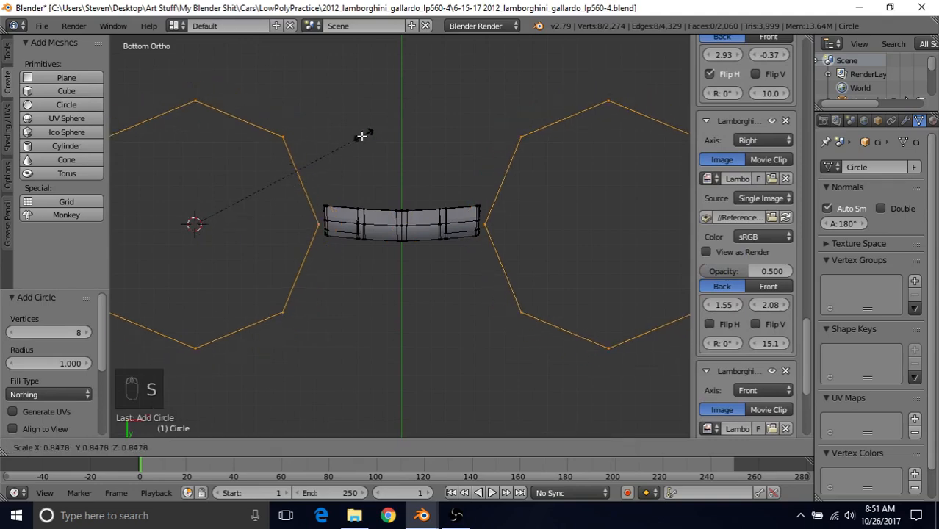
click(242, 202)
drag(235, 223, 417, 230)
key(s)
click(363, 197)
click(417, 230)
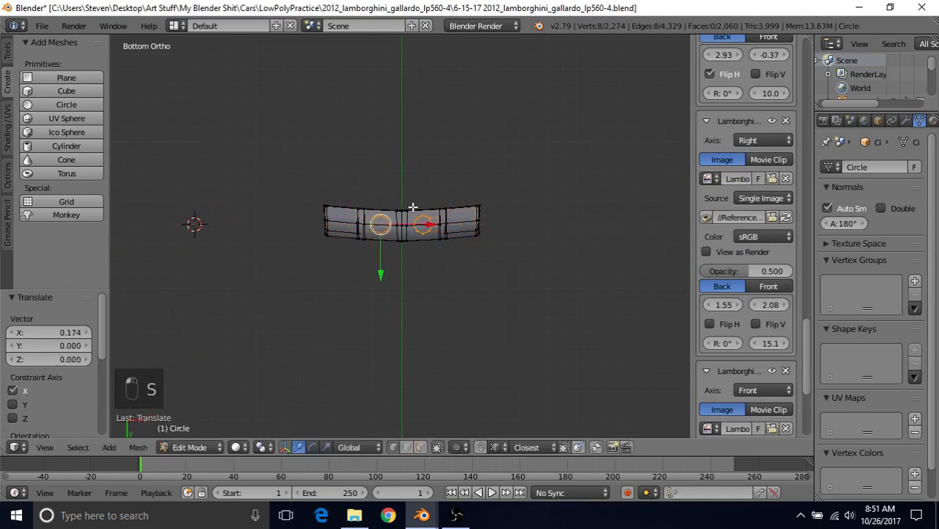
Step: Center the view on the small circle and move it 0.006 along Y on the strip's underside
key(KP_Decimal)
scroll(410, 202, down, 6)
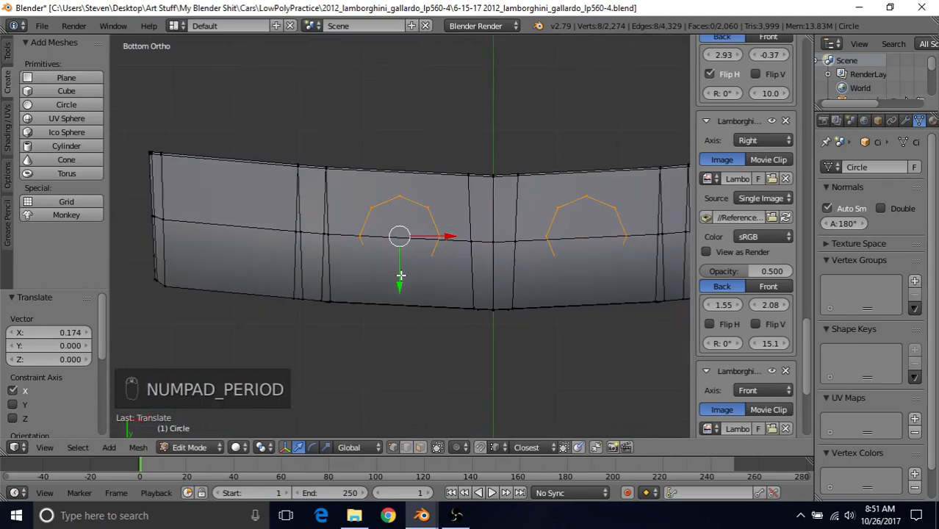
drag(401, 276, 400, 281)
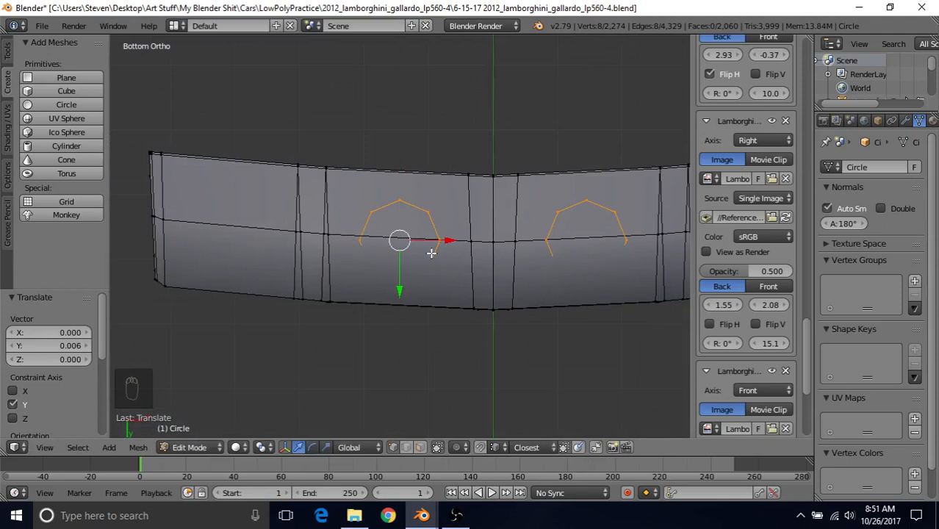
Step: Show the mesh in wireframe and move the circle's lowest vertex in the bottom view 0.010 along Y
key(z)
key(z)
key(z)
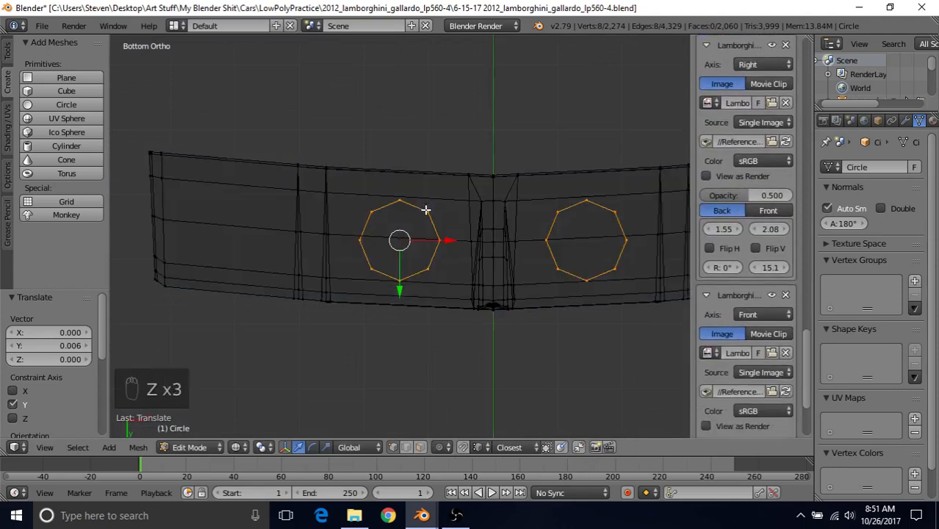
scroll(426, 210, up, 1)
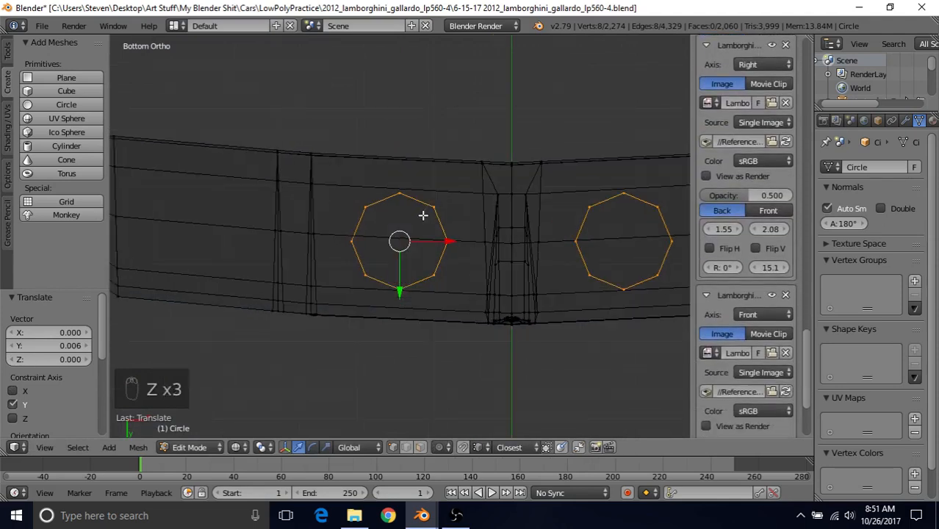
right_click(393, 288)
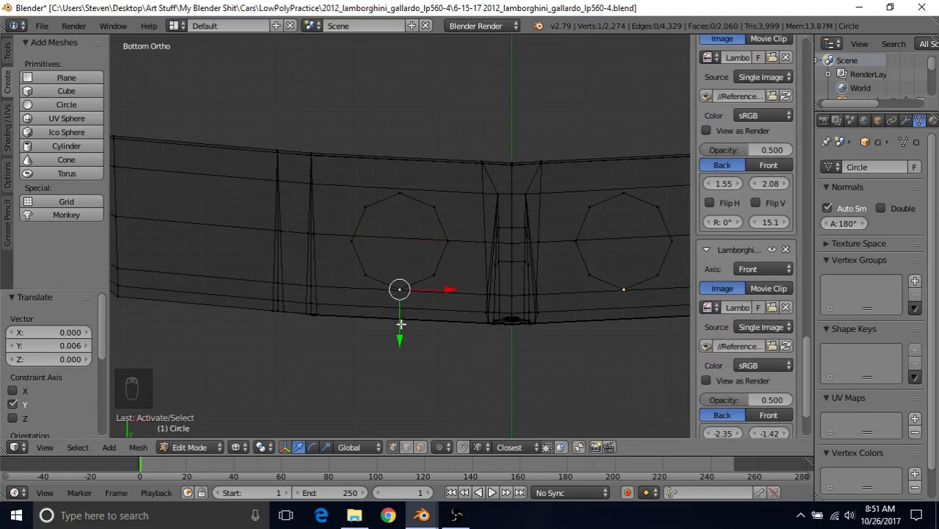
drag(401, 338, 403, 349)
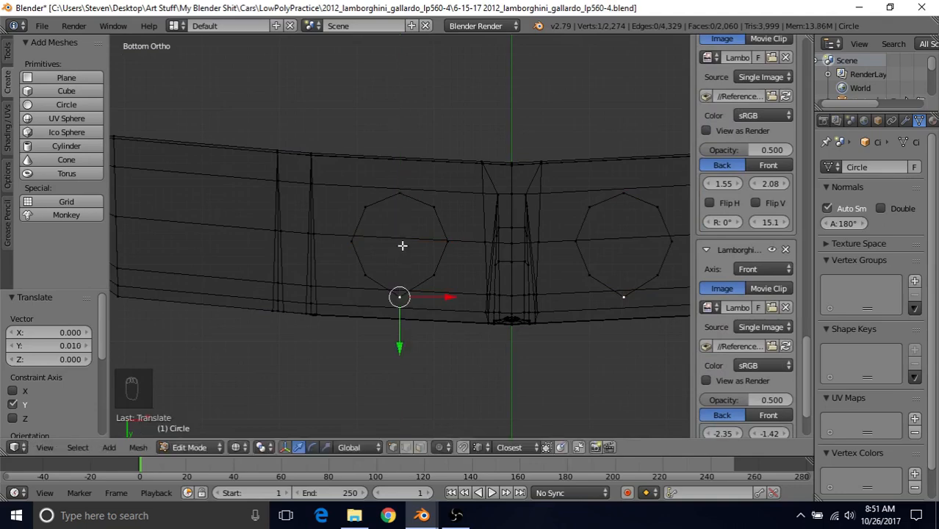
Step: Select the circle's two outermost side vertices and scale them to 0.919 along X
shift+middle_drag(403, 245, 403, 255)
scroll(403, 256, up, 1)
right_click(346, 256)
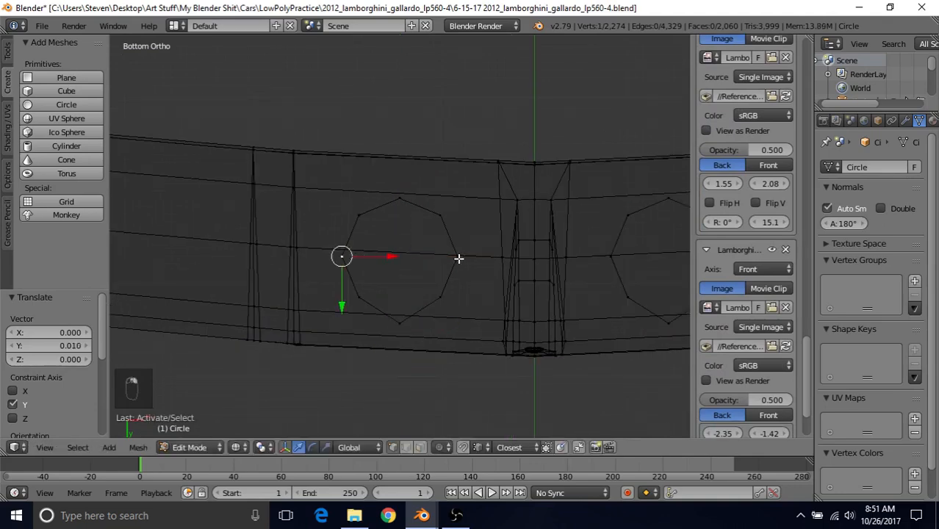
shift+right_click(457, 257)
key(s)
key(x)
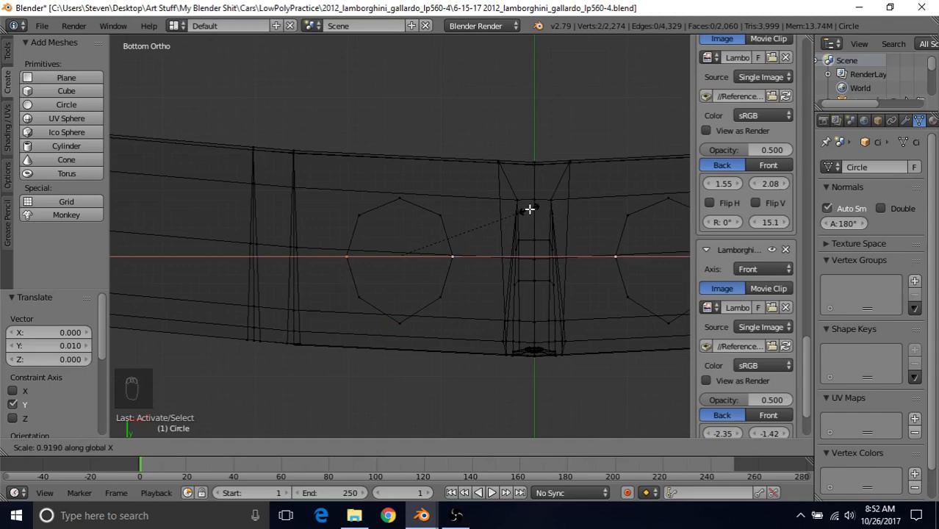
click(529, 209)
Step: Select the circle's two upper diagonal vertices and scale them to 0.942 along X
right_click(359, 215)
shift+right_click(439, 215)
key(s)
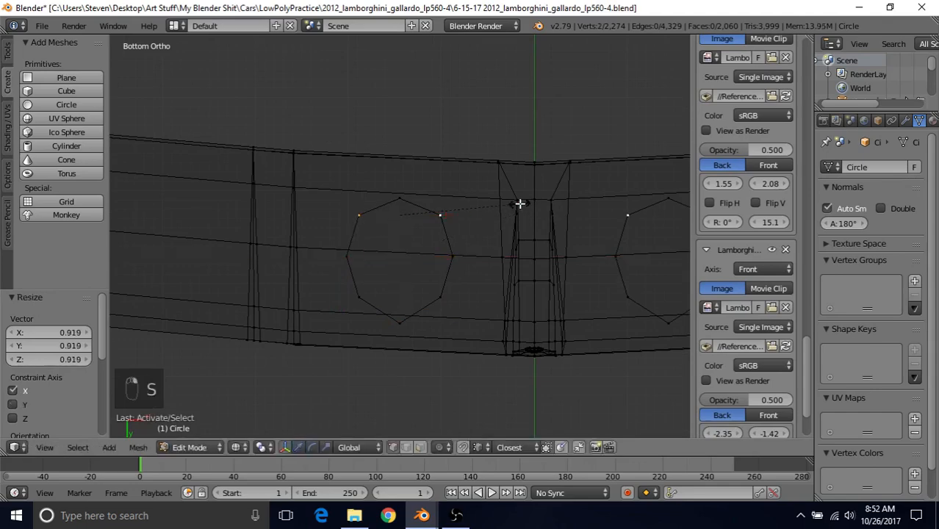
key(x)
click(511, 204)
Step: Move the circle's topmost vertex 0.005 along Y, and move it together with its two neighbouring vertices -0.004 along Y
right_click(400, 199)
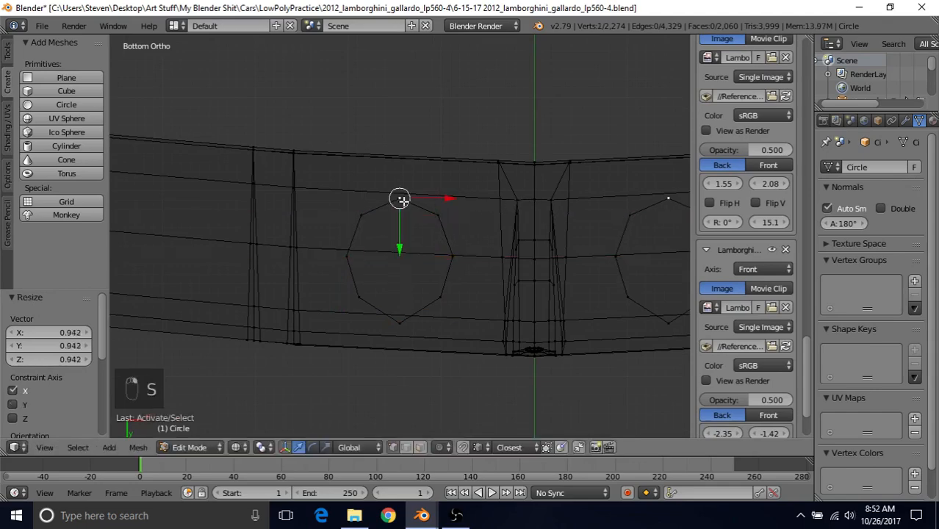
key(g)
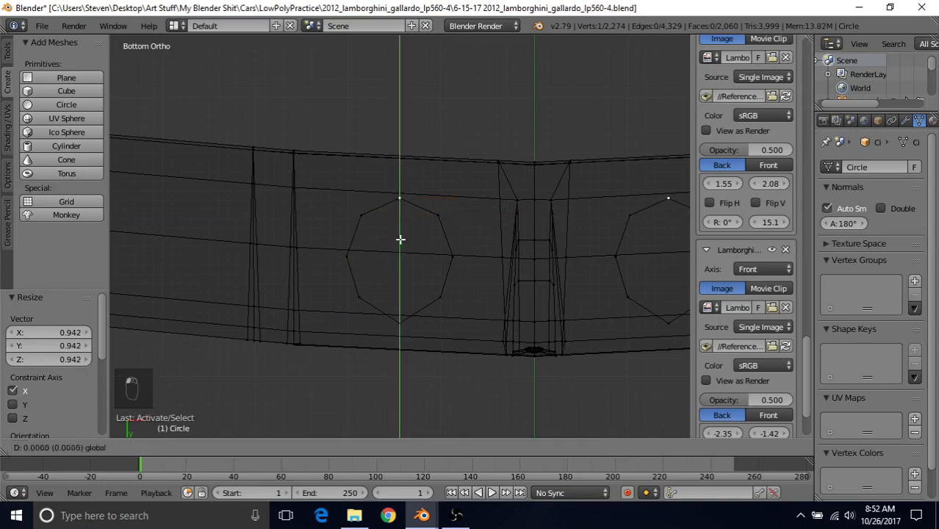
key(y)
click(398, 243)
shift+right_click(367, 216)
shift+right_click(426, 217)
key(g)
key(y)
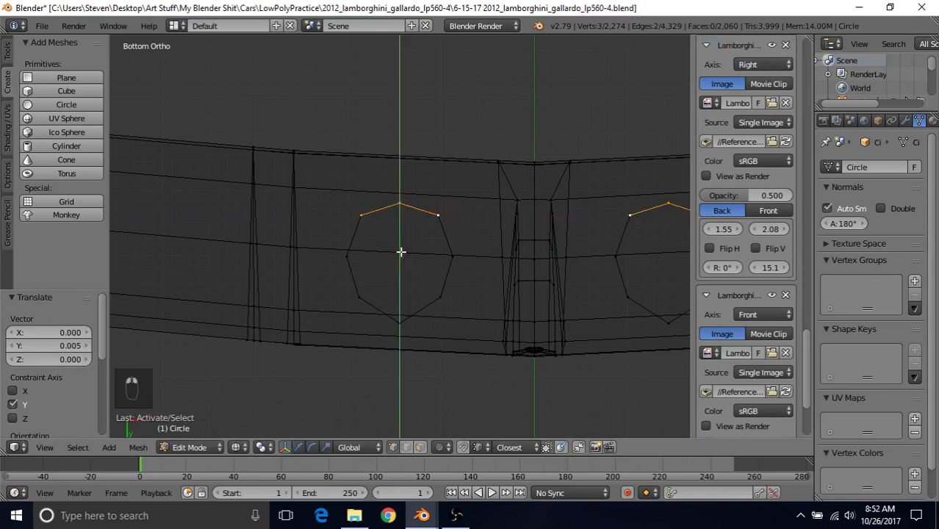
click(399, 247)
Step: Move the circle's two outermost side vertices -0.004 along Y
right_click(347, 257)
shift+right_click(450, 257)
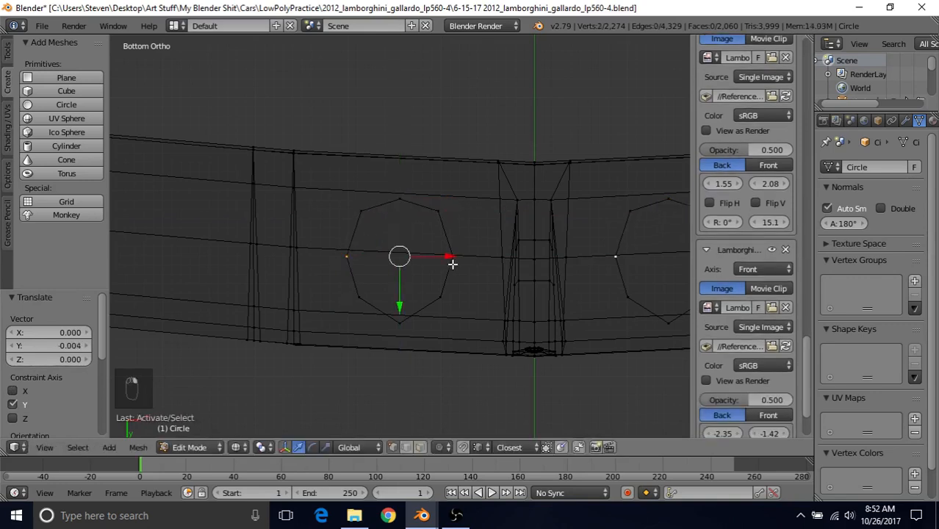
key(g)
key(y)
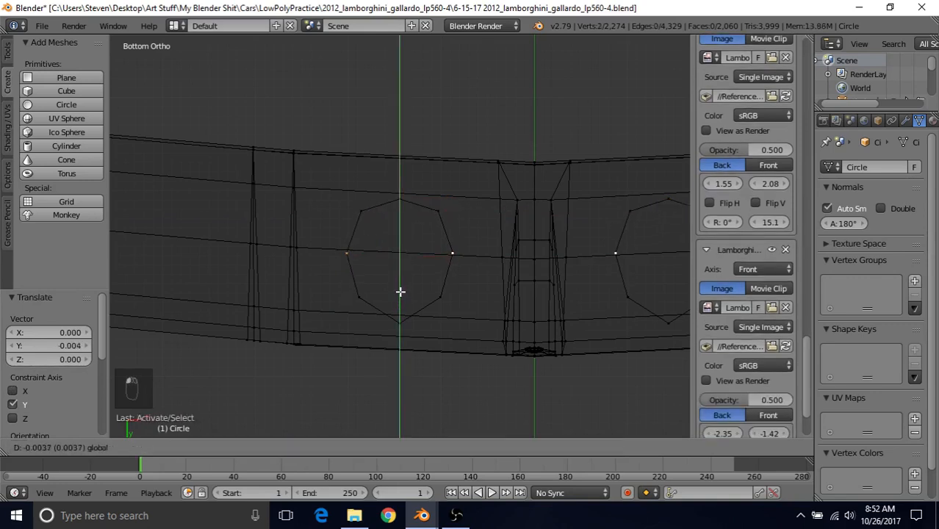
click(400, 292)
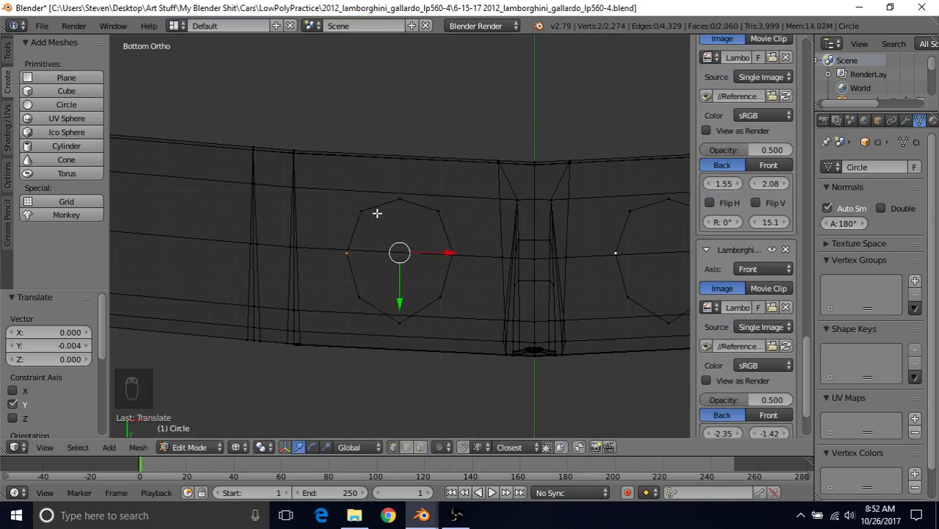
Step: Widen the spacing of the circle's two upper diagonal vertices by scaling them to 1.033 along X
right_click(403, 204)
right_click(361, 212)
shift+right_click(439, 212)
key(s)
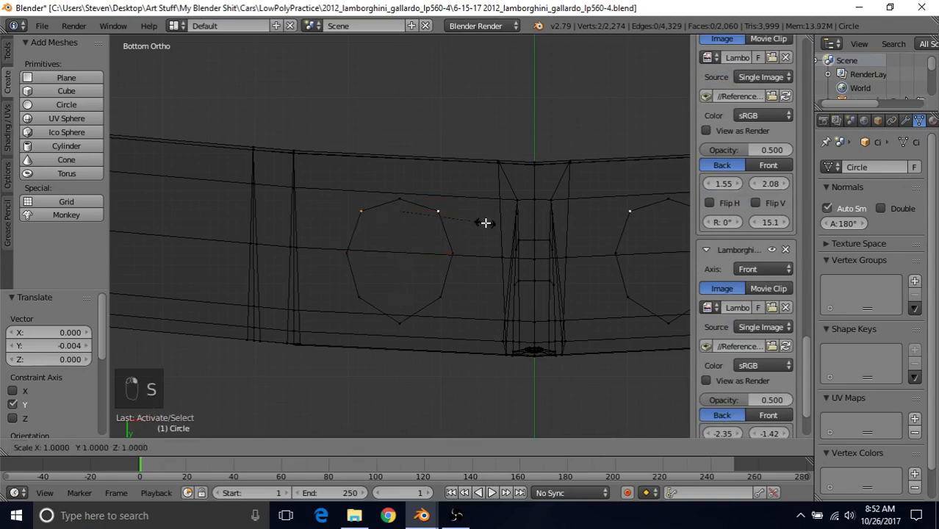
key(x)
click(488, 223)
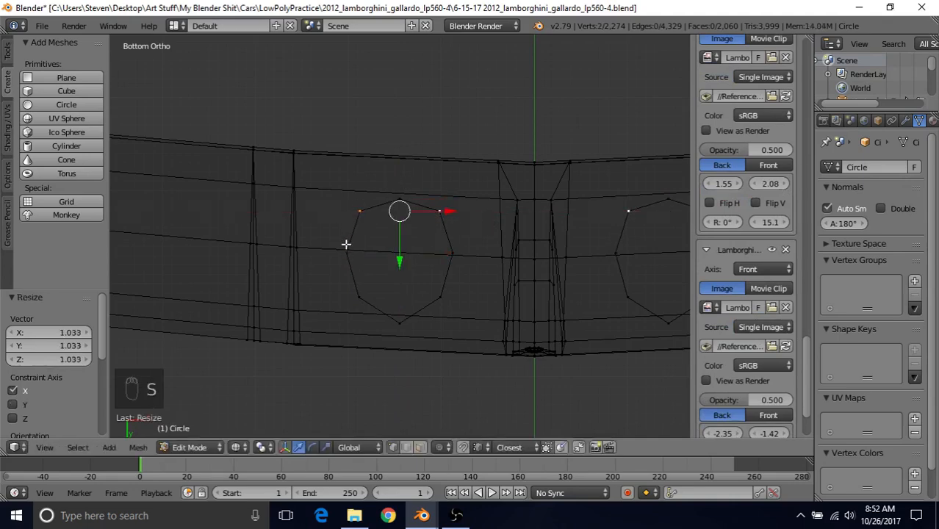
Step: Scale the circle's two lower diagonal vertices to 0.885 along X, and widen them again with a scale of 1.040 along X
right_click(399, 321)
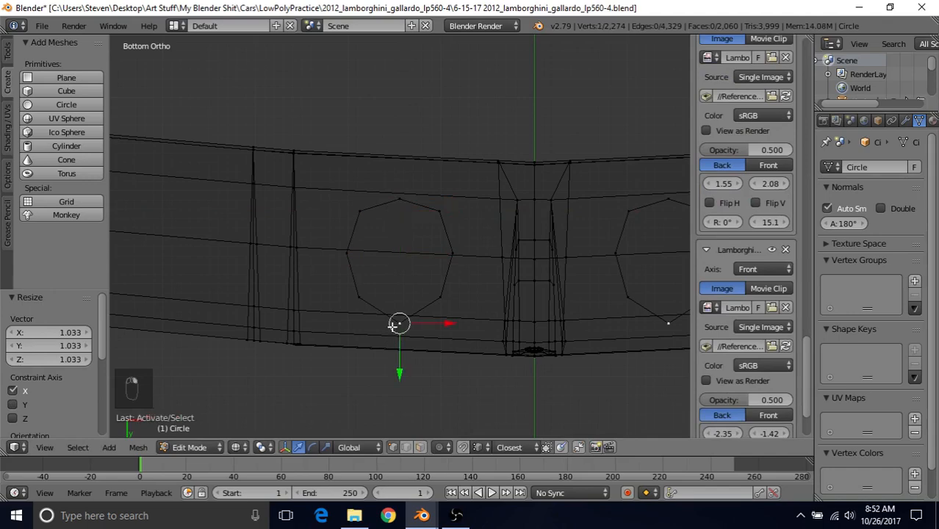
right_click(359, 297)
shift+right_click(439, 297)
key(s)
key(x)
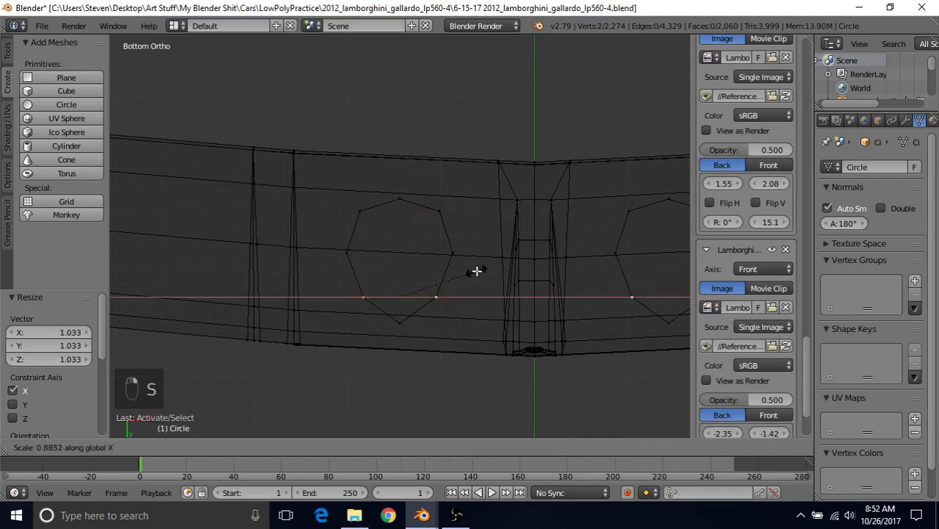
click(477, 272)
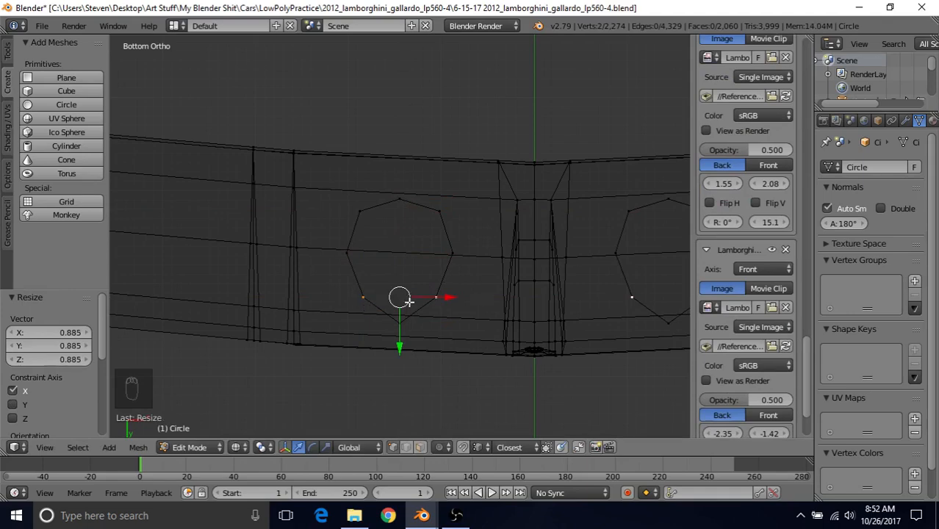
key(s)
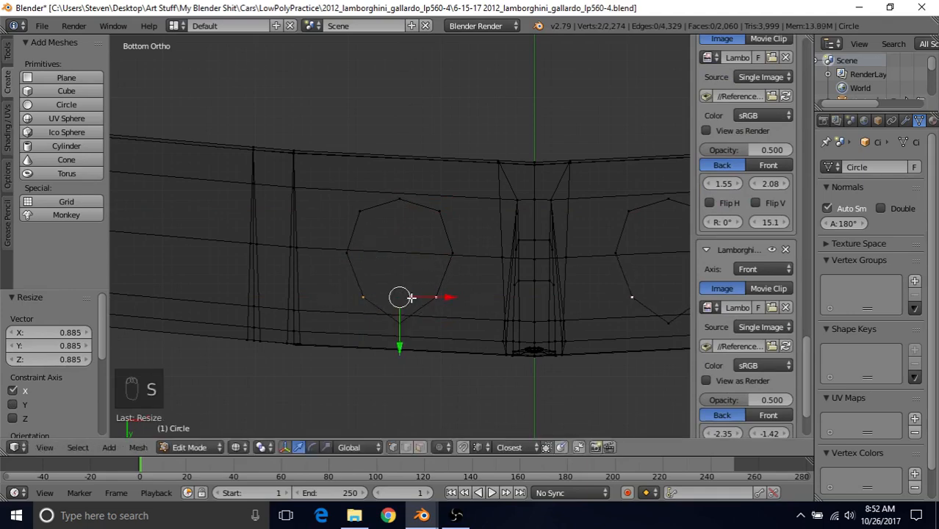
key(s)
key(x)
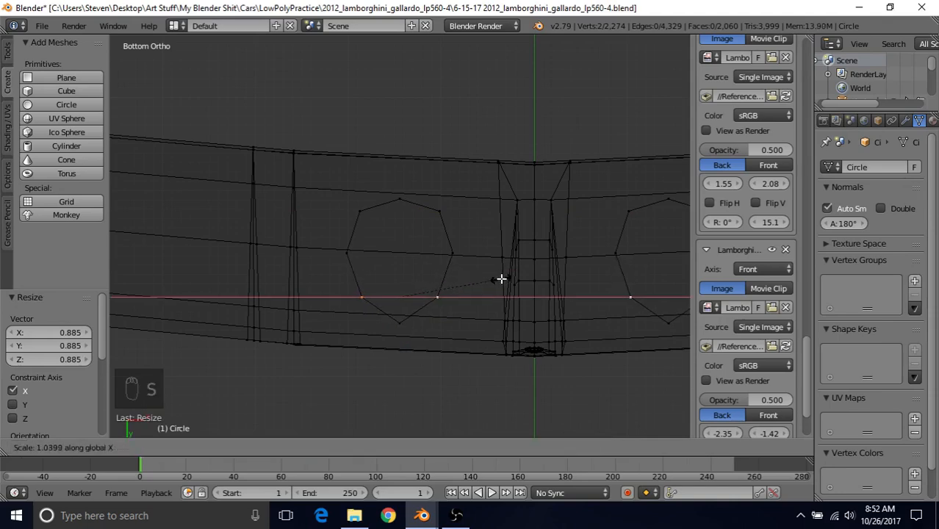
click(501, 278)
Step: Nudge the circle's lowest vertex -0.000740 along Y to refine the rounded outline
right_click(393, 329)
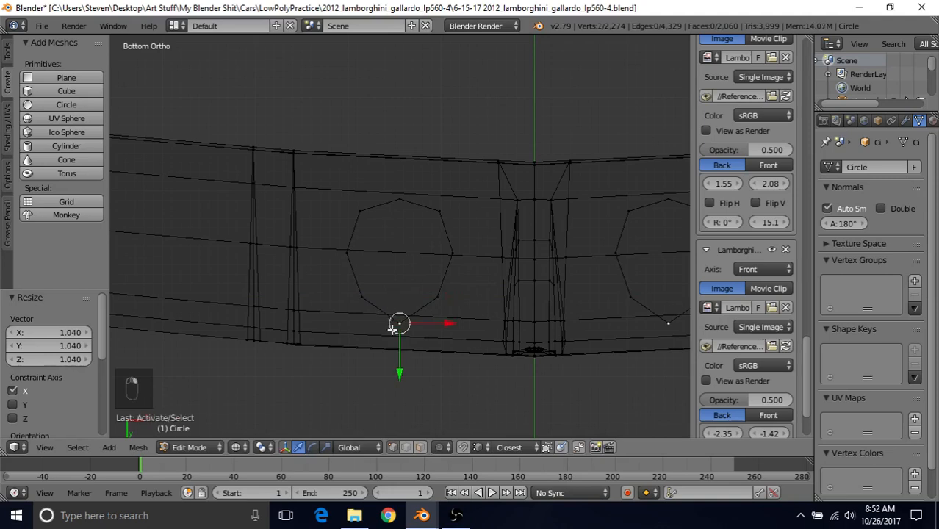
drag(399, 372, 398, 370)
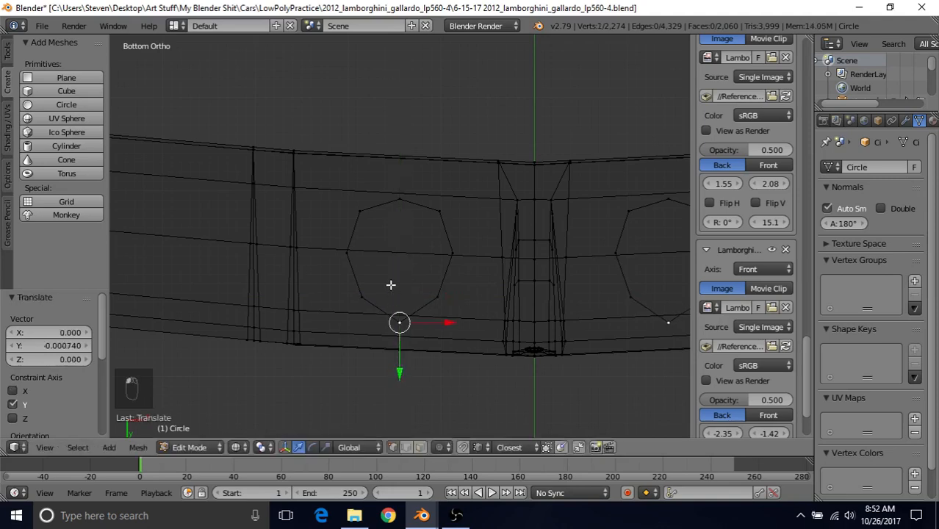
right_click(362, 298)
right_click(438, 297)
right_click(388, 314)
shift+middle_drag(371, 303, 384, 319)
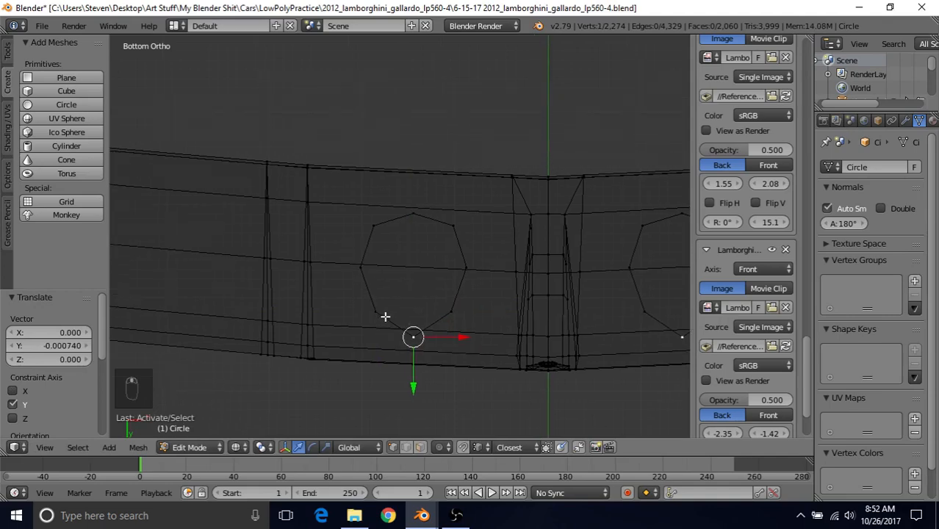
scroll(426, 235, up, 1)
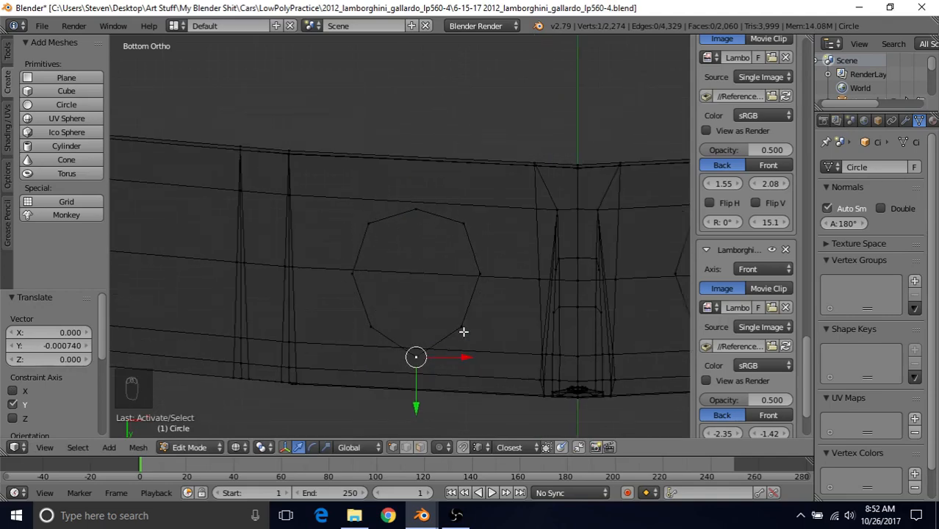
scroll(396, 330, down, 2)
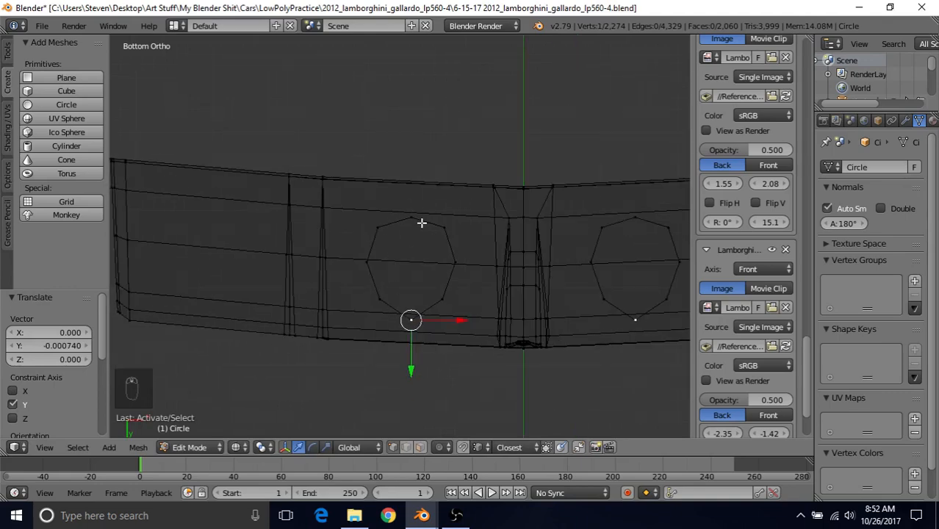
Step: Select the circle's whole edge loop and return to solid shading with an angled view of the strip's underside
alt+click(445, 249)
key(z)
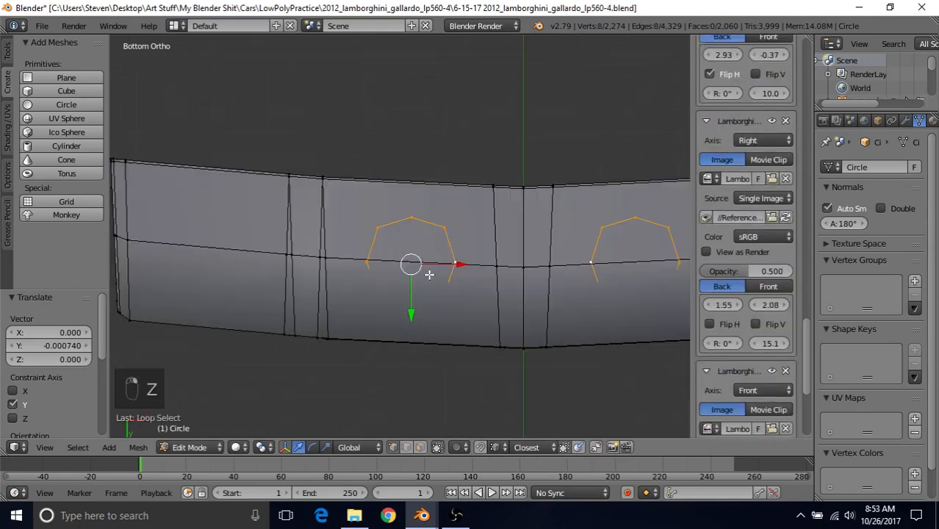
scroll(430, 272, down, 4)
middle_drag(445, 268, 405, 365)
scroll(403, 346, up, 3)
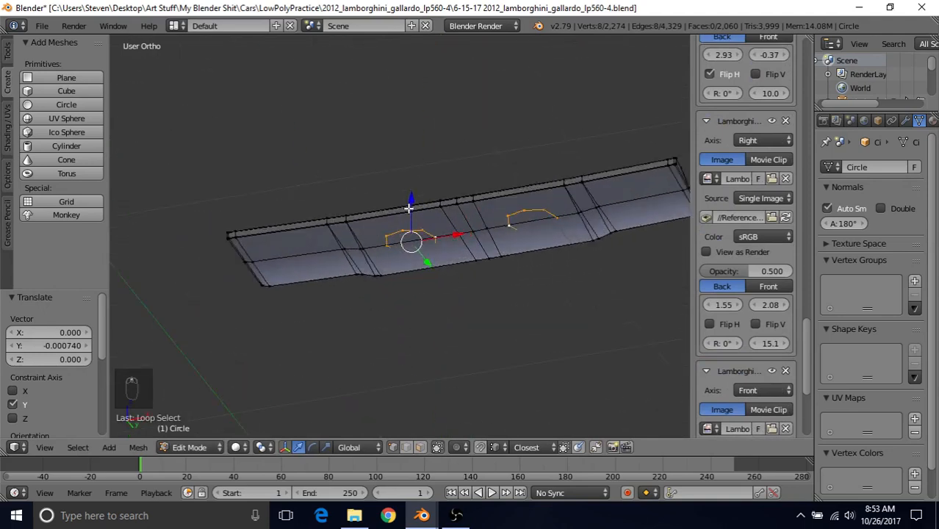
Step: Try raising the circle's loop 0.016 along Z, and undo the move while keeping the loop selected
drag(408, 200, 409, 195)
middle_drag(409, 195, 434, 326)
middle_drag(427, 208, 427, 201)
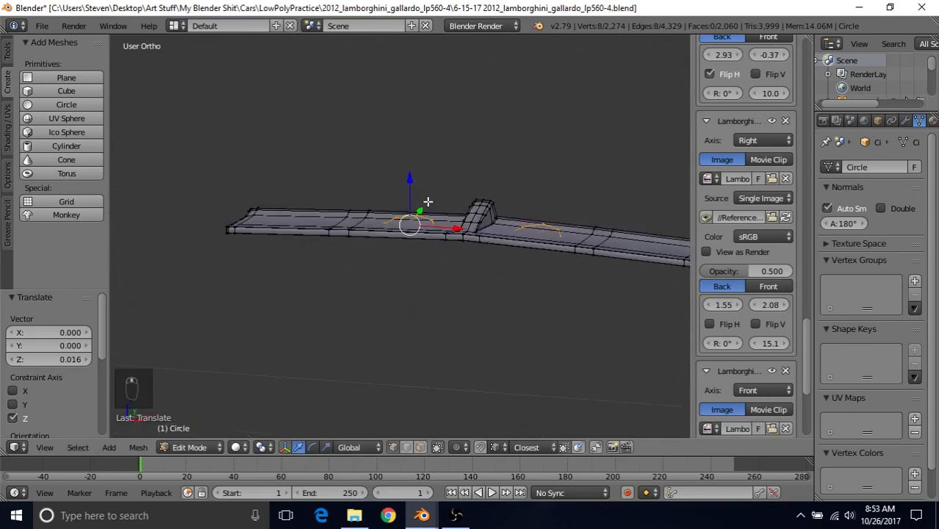
key(ctrl+z)
key(ctrl+z)
key(ctrl+z)
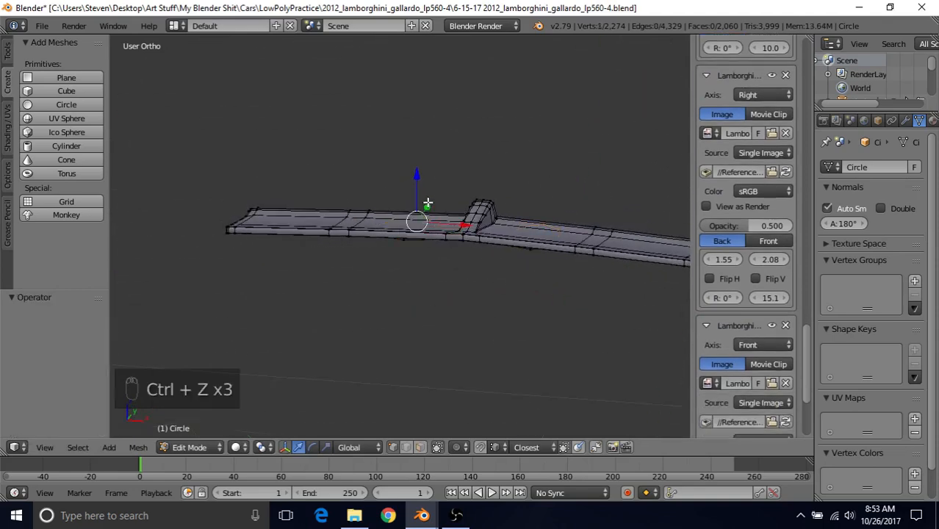
key(ctrl+shift+z)
Step: Extrude the circle's loop and move the extruded edge -0.047 along Z to form a short cylinder below the strip
middle_drag(419, 234, 413, 176)
key(e)
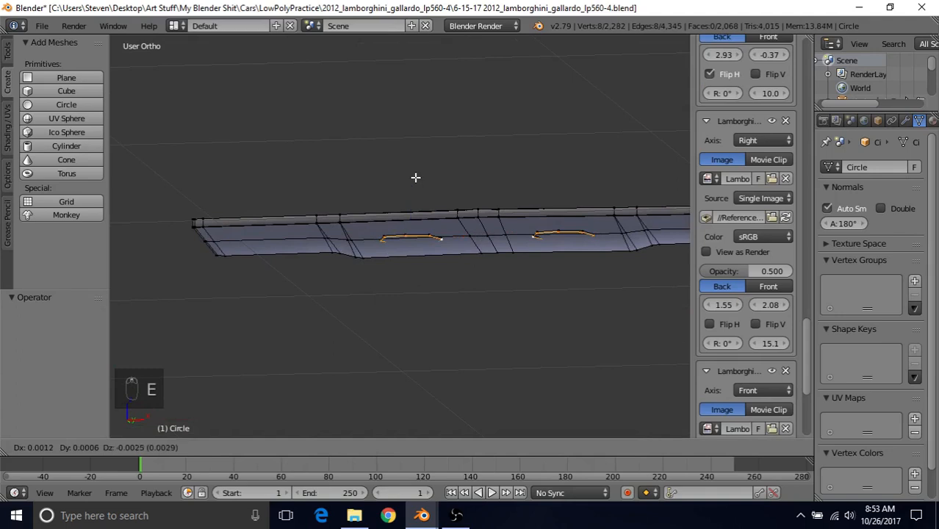
right_click(415, 178)
key(g)
key(z)
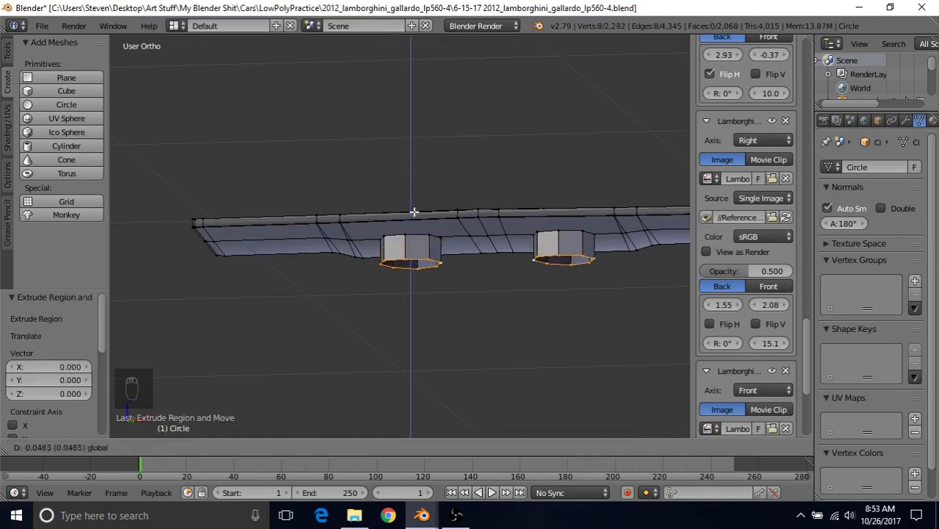
click(415, 212)
Step: Raise two adjacent vertices of the cylinder's upper rim along Z into the strip's underside, the last one by 0.010
middle_drag(409, 214, 379, 245)
right_click(402, 243)
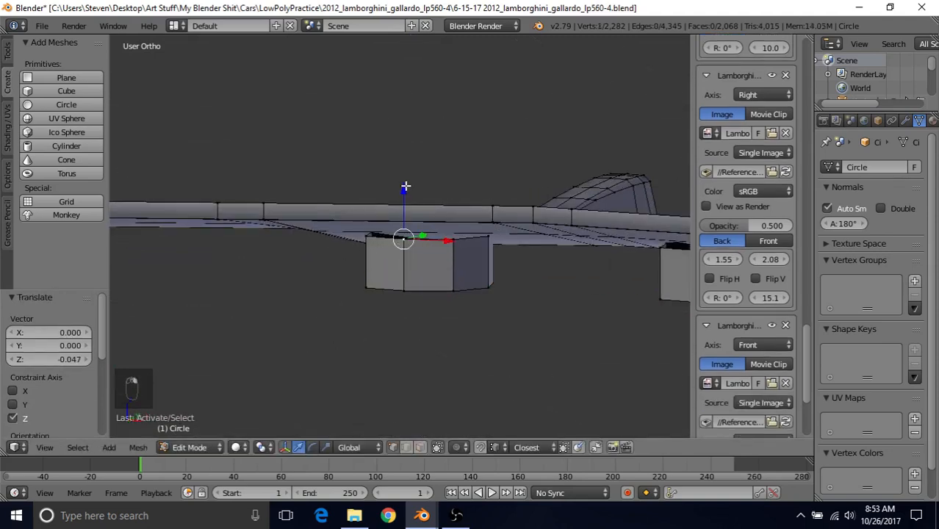
drag(405, 187, 364, 172)
right_click(365, 236)
Step: Raise the next two vertices along the cylinder's upper rim into the strip along Z, the last one by 0.006
right_click(454, 243)
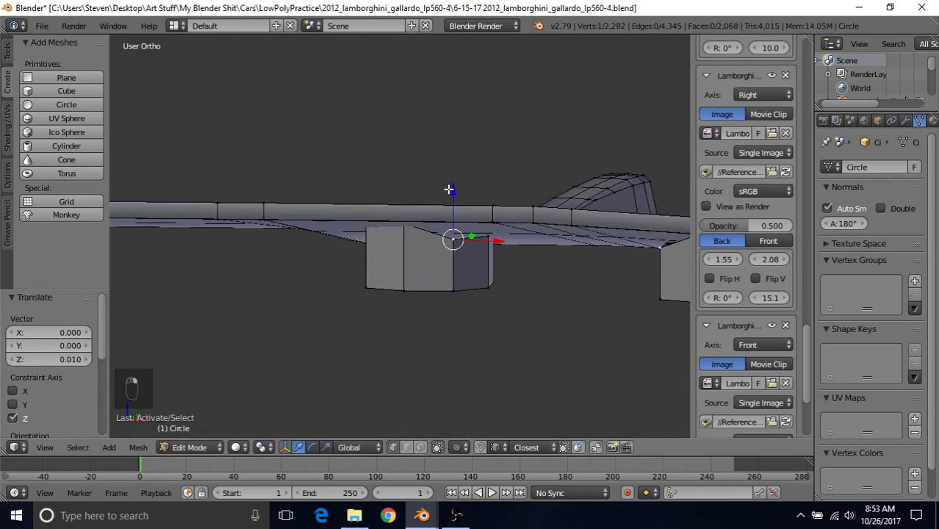
drag(449, 190, 487, 182)
right_click(487, 238)
middle_drag(463, 236, 345, 251)
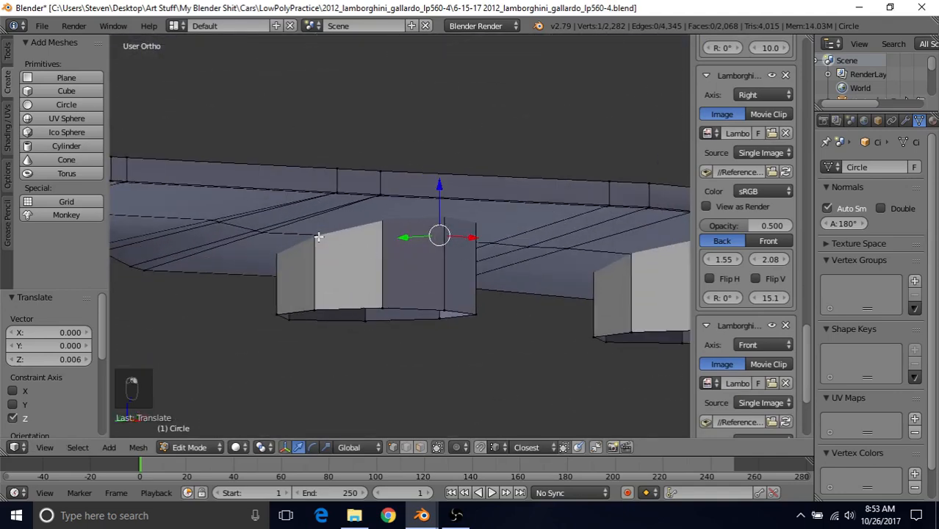
Step: Raise an upper-rim vertex on the cylinder's other side 0.000858 along Z and check the strip from above
right_click(318, 237)
drag(314, 192, 315, 189)
middle_drag(314, 190, 360, 170)
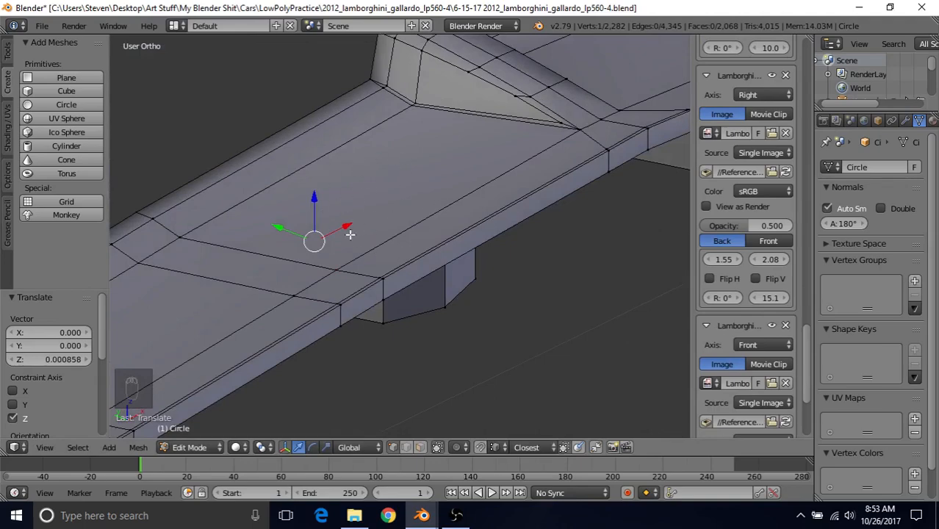
Step: Leave mesh editing, apply smooth shading to the car body and check the cylinders below the strip
middle_drag(351, 235, 515, 242)
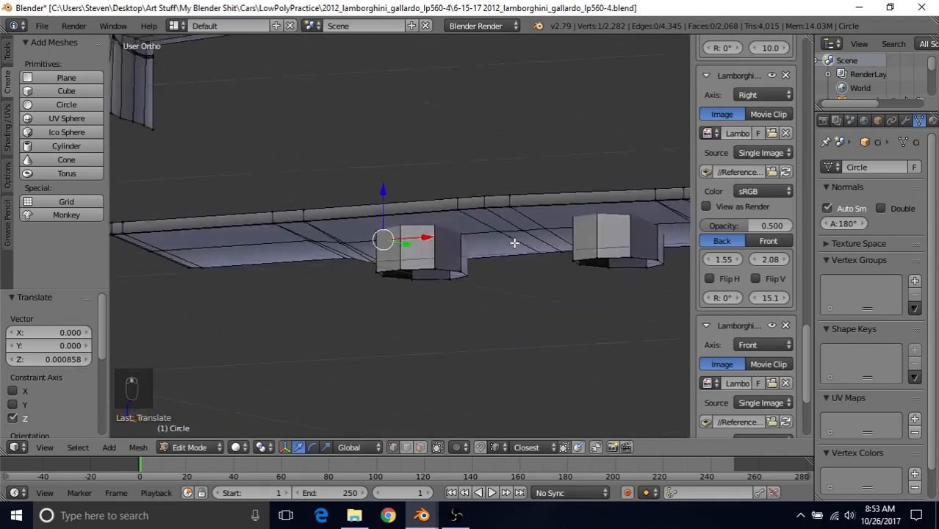
scroll(515, 243, down, 3)
middle_drag(418, 246, 423, 269)
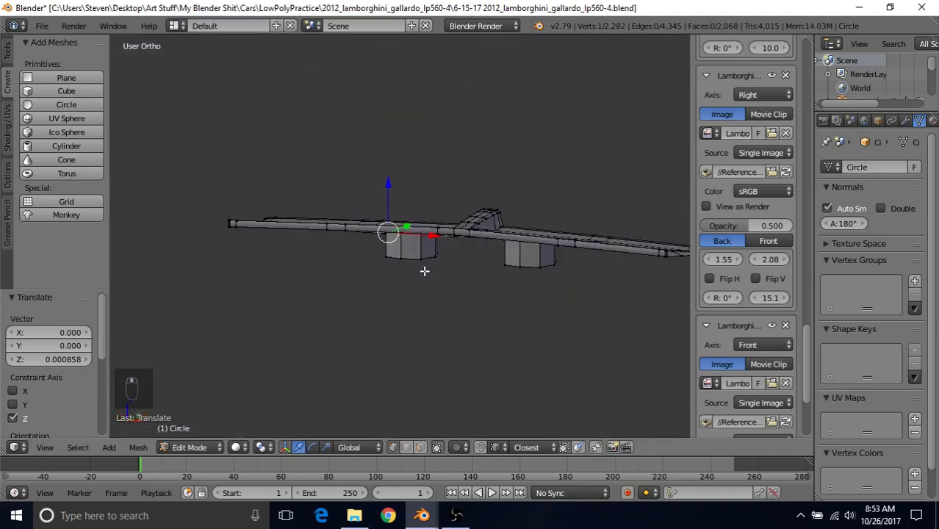
key(Tab)
scroll(470, 210, down, 3)
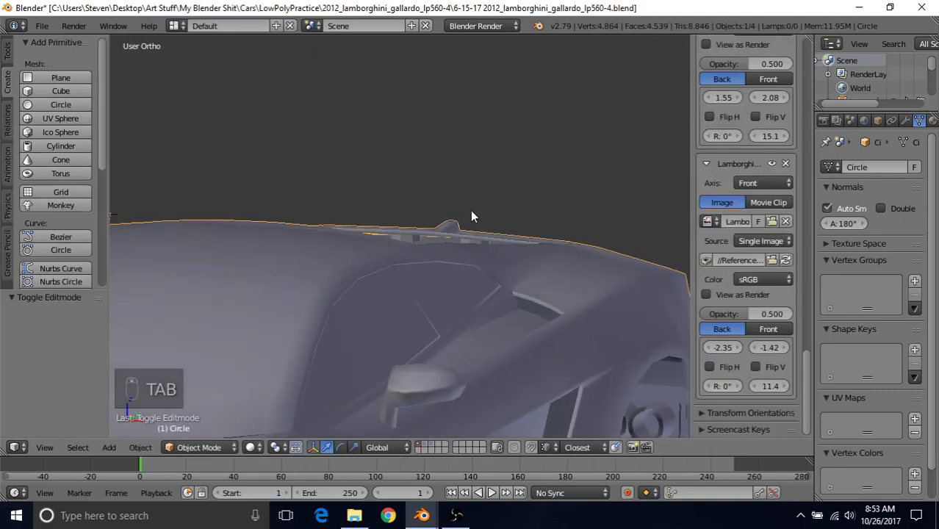
scroll(470, 211, up, 8)
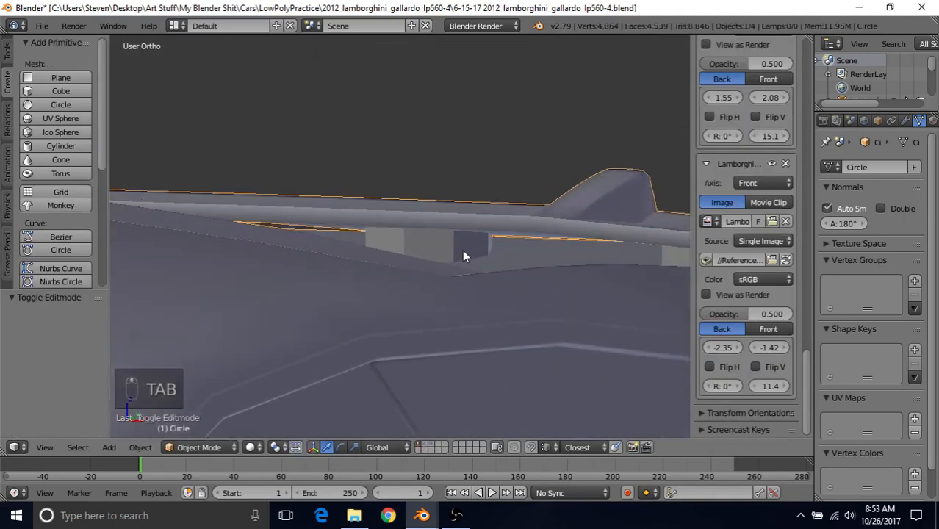
click(8, 65)
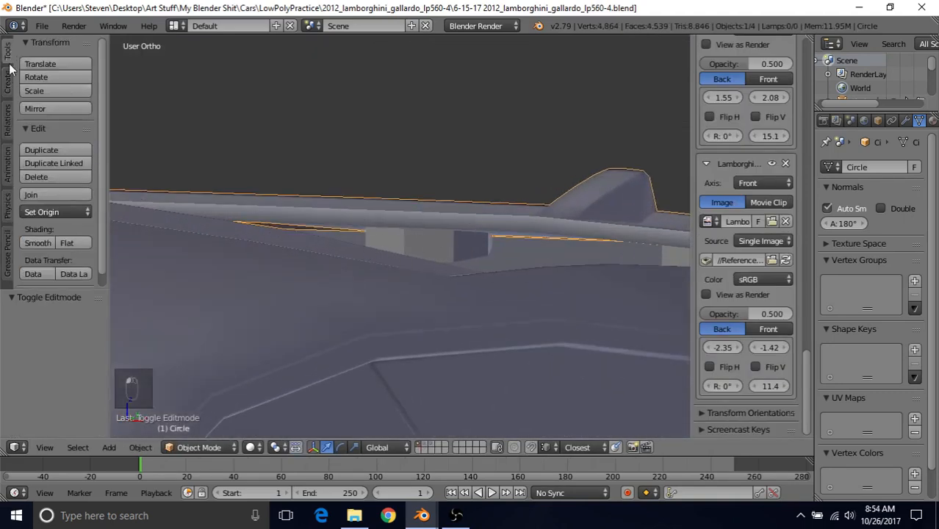
click(36, 243)
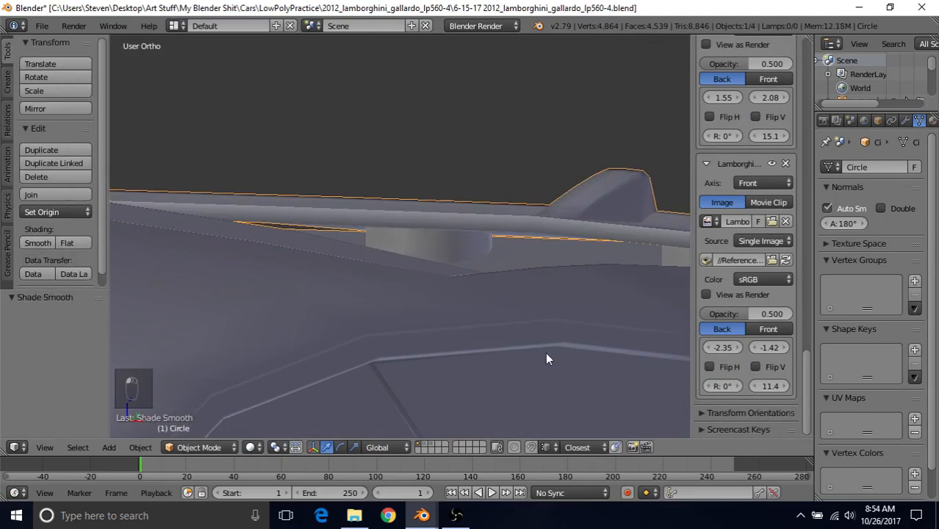
middle_drag(545, 352, 519, 295)
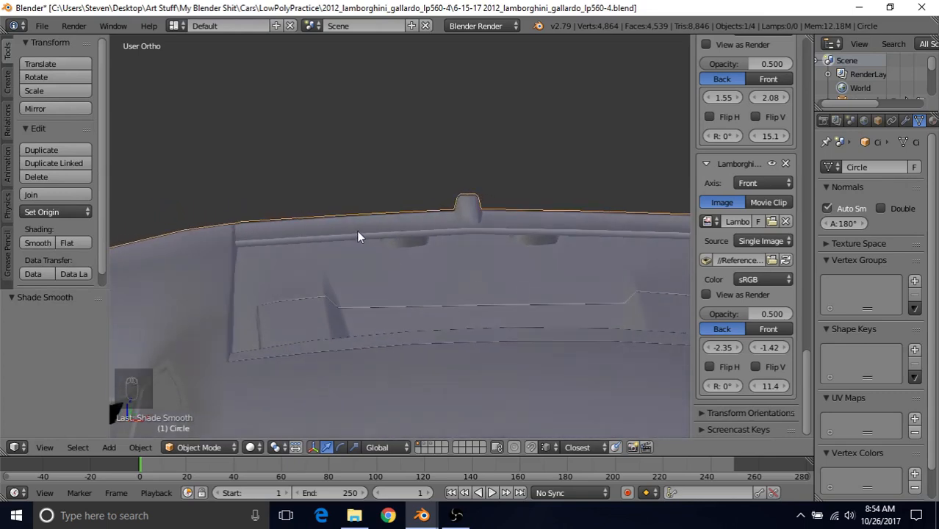
Step: Select all the geometry linked to the cylinder below the strip and move it -0.049 along X
key(Tab)
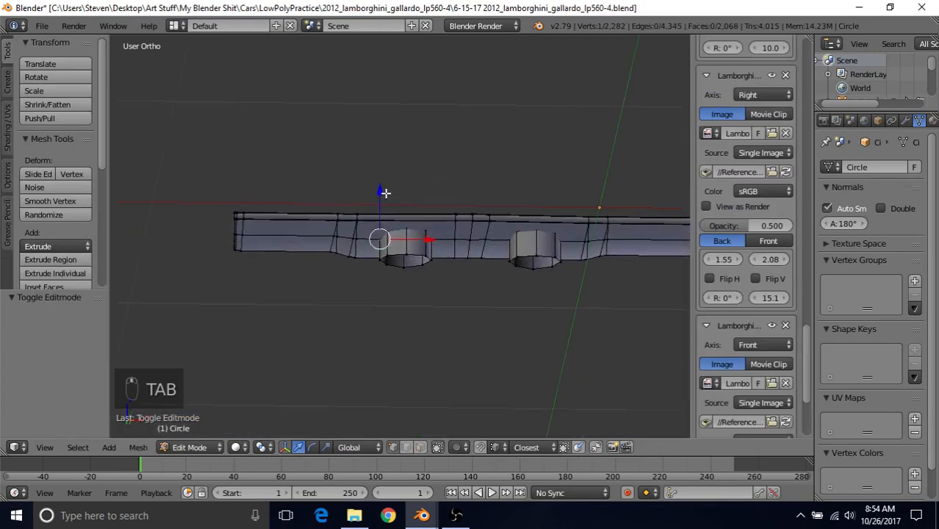
scroll(386, 193, up, 2)
right_click(416, 264)
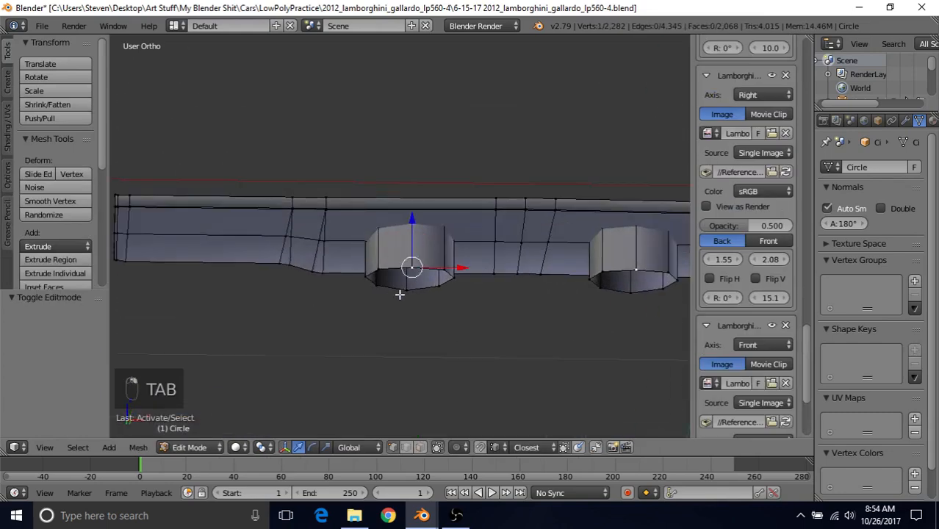
click(64, 451)
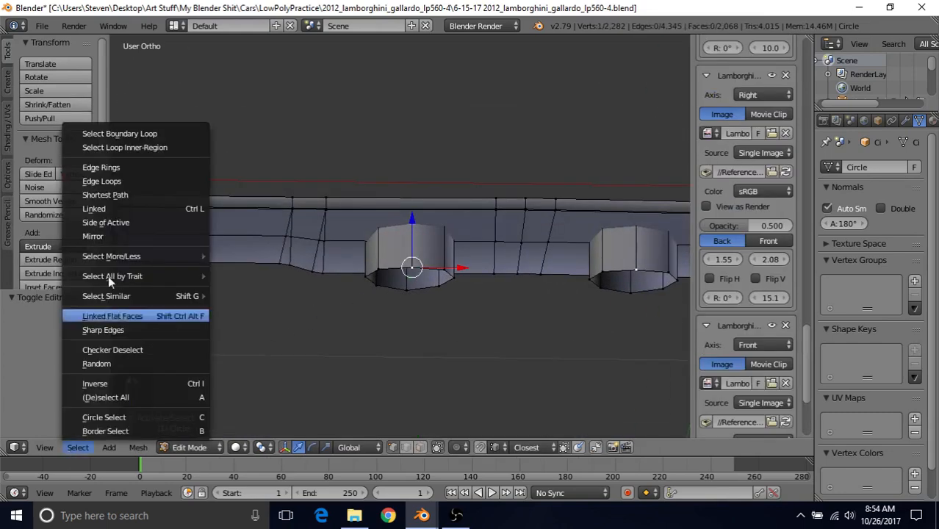
click(112, 209)
key(g)
key(x)
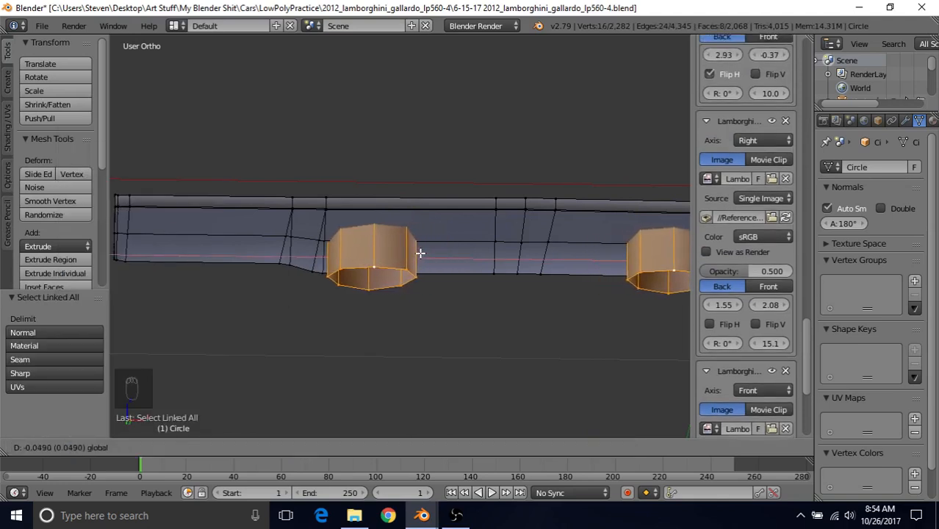
click(420, 253)
middle_drag(398, 220, 390, 297)
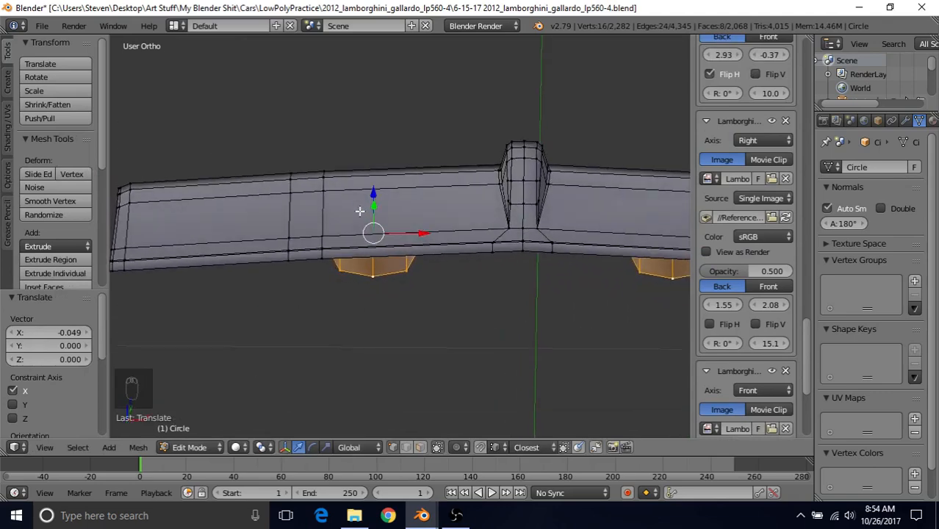
Step: Adjust the cylinder's sideways position by -0.024 along X and check its placement against the full car body
middle_drag(402, 247, 381, 251)
key(z)
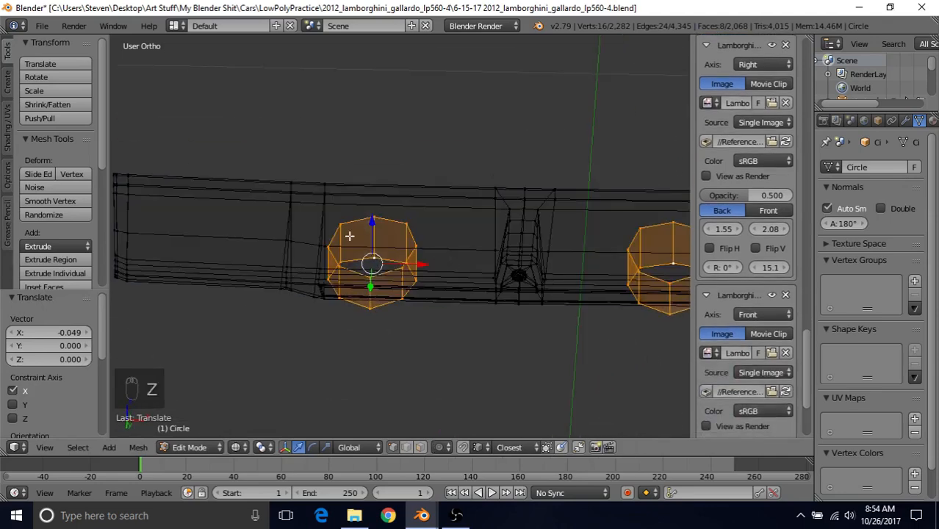
key(z)
mouse_move(420, 264)
mouse_down()
mouse_move(479, 259)
mouse_move(417, 262)
mouse_up()
scroll(418, 262, down, 1)
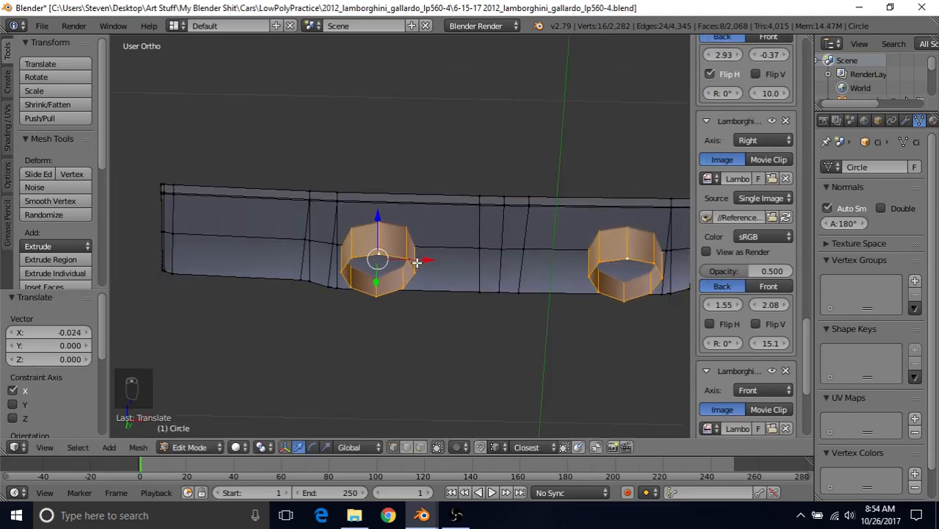
key(Tab)
scroll(416, 262, down, 3)
middle_drag(430, 208, 413, 227)
Step: Shorten the cylinder by raising its lower edge loop along Z in small moves, the last one by 0.010
key(Tab)
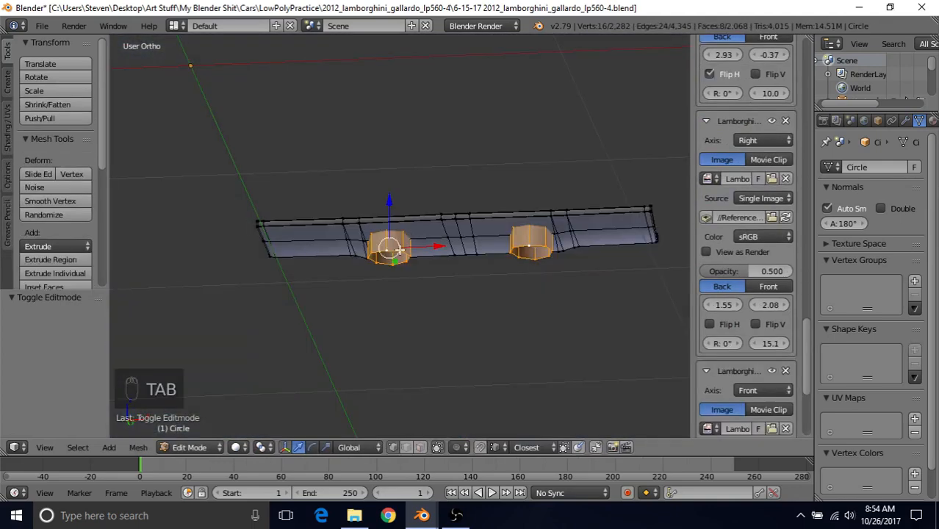
alt+right_click(399, 251)
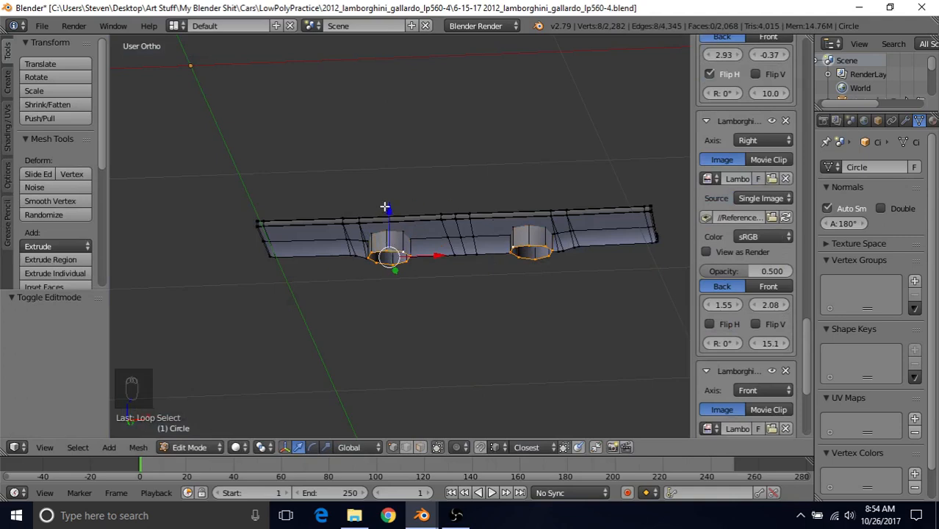
drag(385, 207, 386, 204)
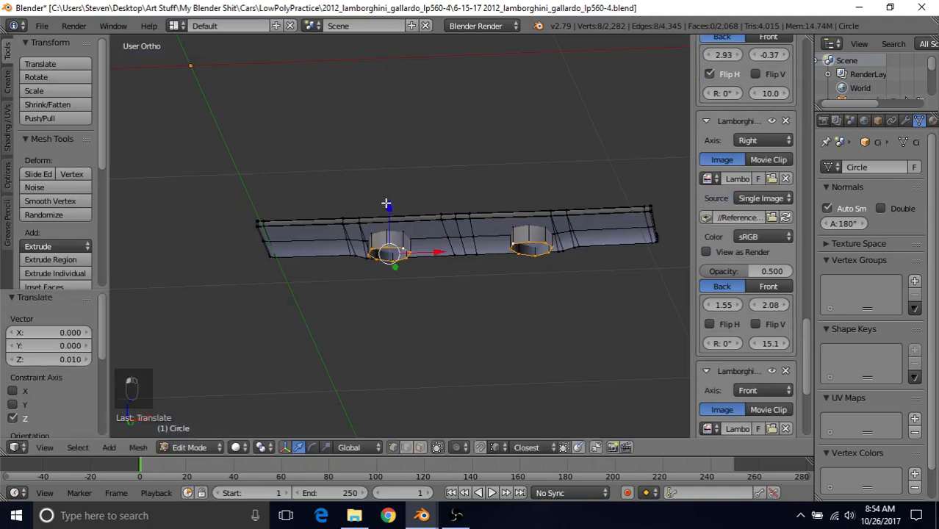
key(Tab)
key(Tab)
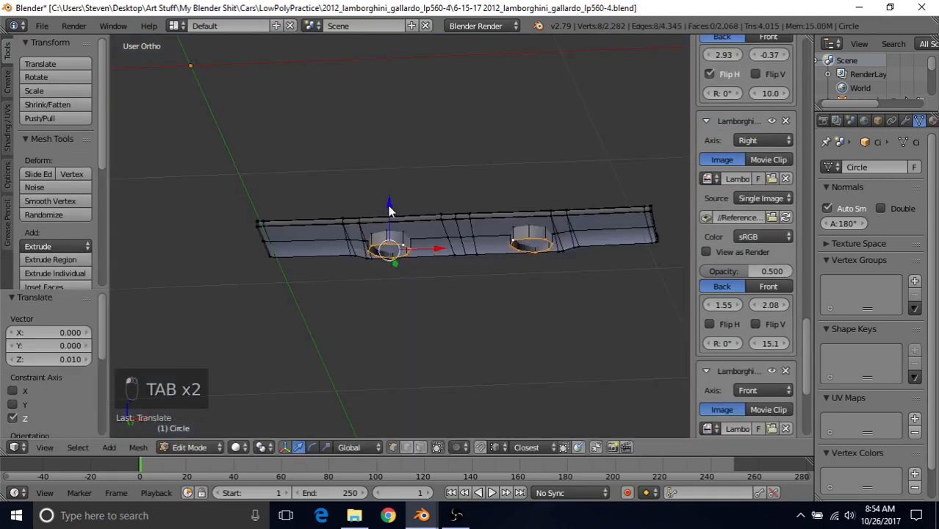
key(Tab)
key(Tab)
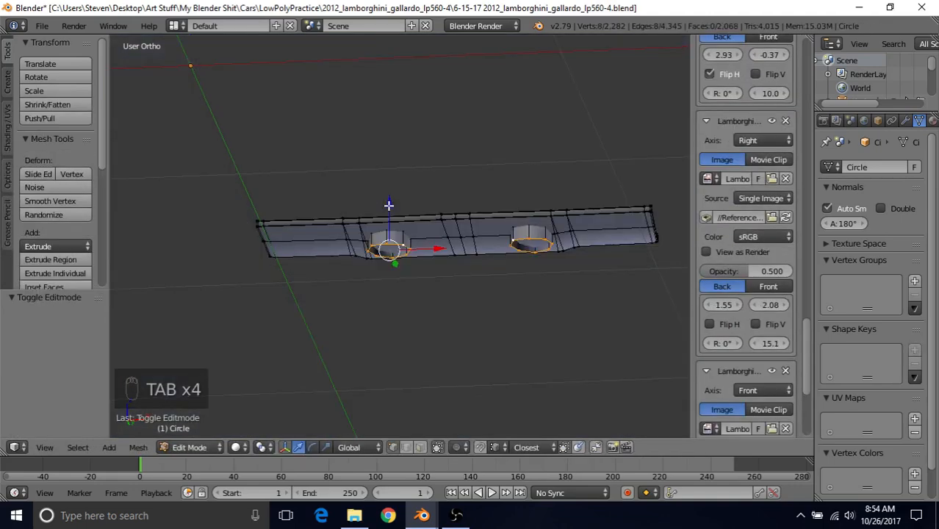
Step: Fine-tune the height of the cylinder's lower edge loop with small moves down and up along Z, the last one 0.002
drag(389, 205, 391, 212)
key(Tab)
key(Tab)
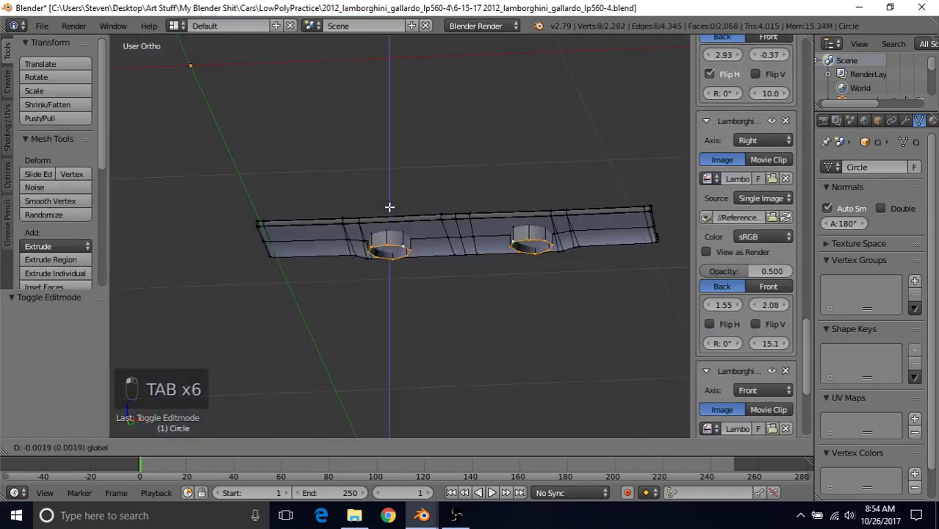
key(Tab)
key(Tab)
drag(389, 207, 389, 206)
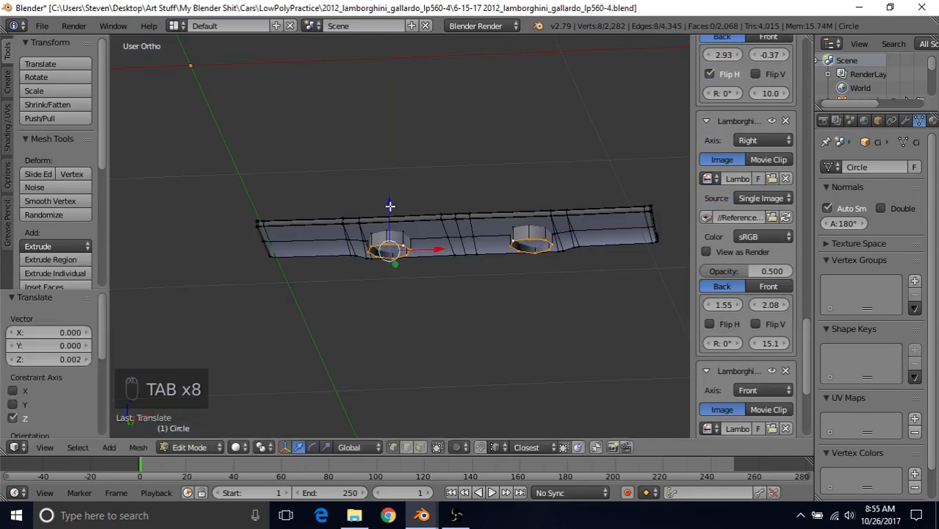
Step: Nudge the lower edge loop 0.0019 up along Z and inspect the car's rear in Object Mode
key(Tab)
key(Tab)
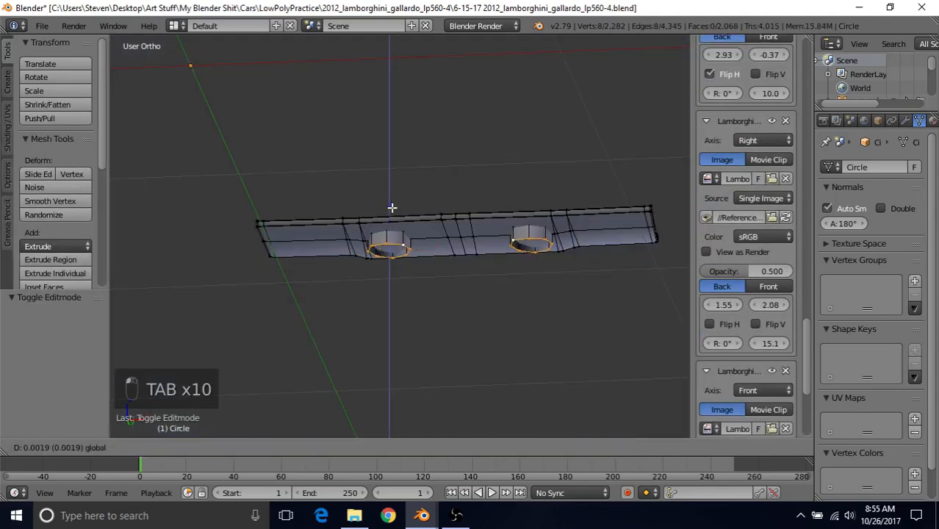
key(Tab)
key(Tab)
key(Tab)
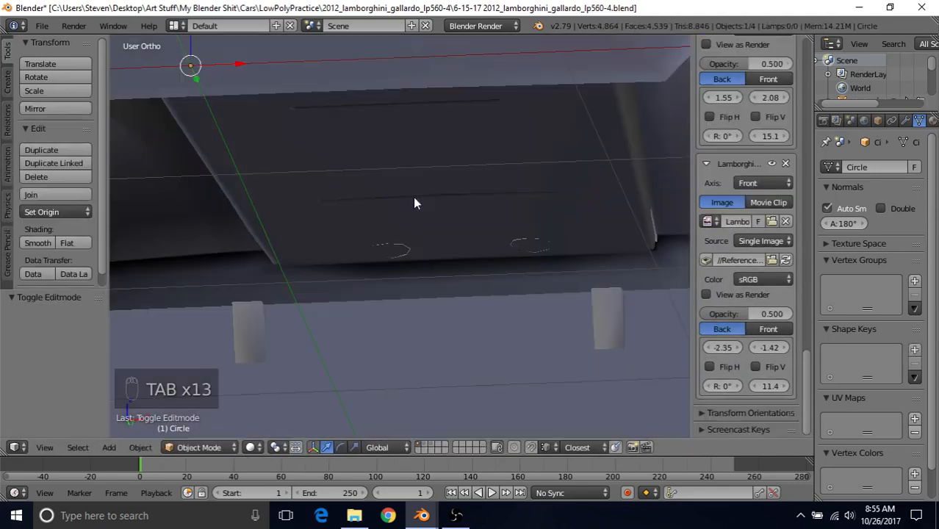
middle_drag(462, 134, 392, 232)
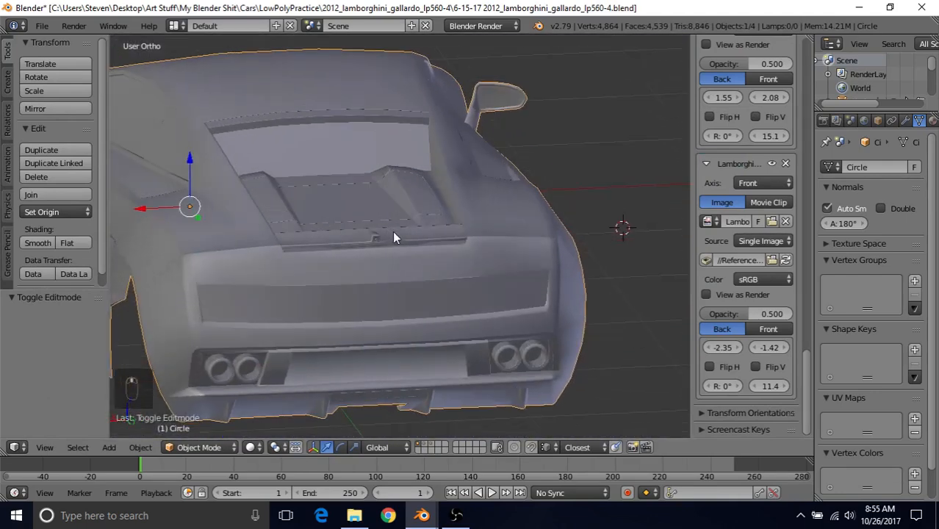